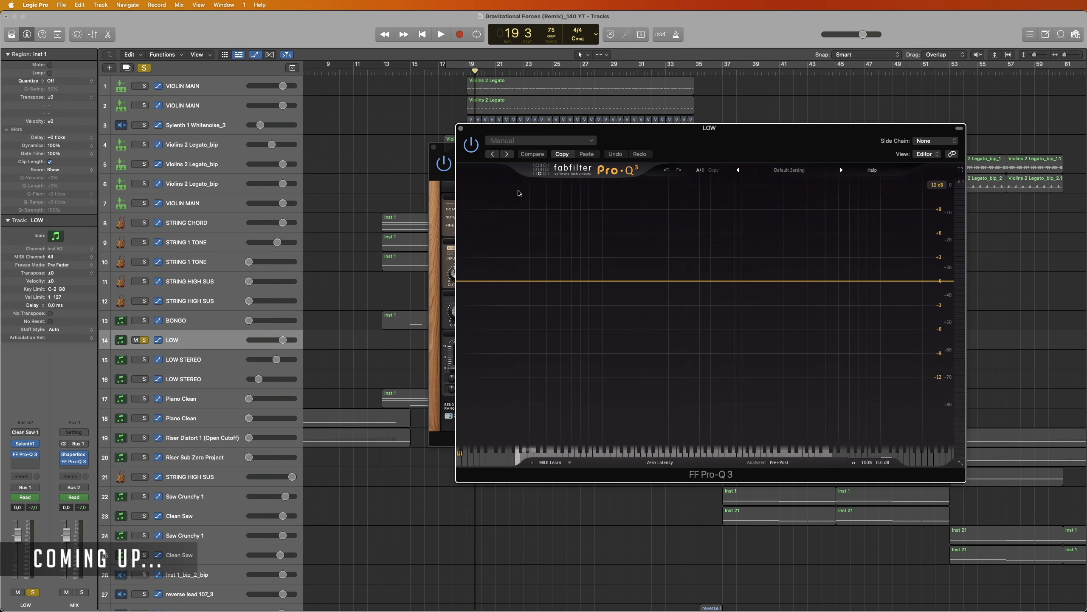
# Reposition the LOW track's Pro-Q 3 window and play the soloed track to examine its frequency spectrum.
pyautogui.moveTo(636, 142); pyautogui.dragTo(577, 166)
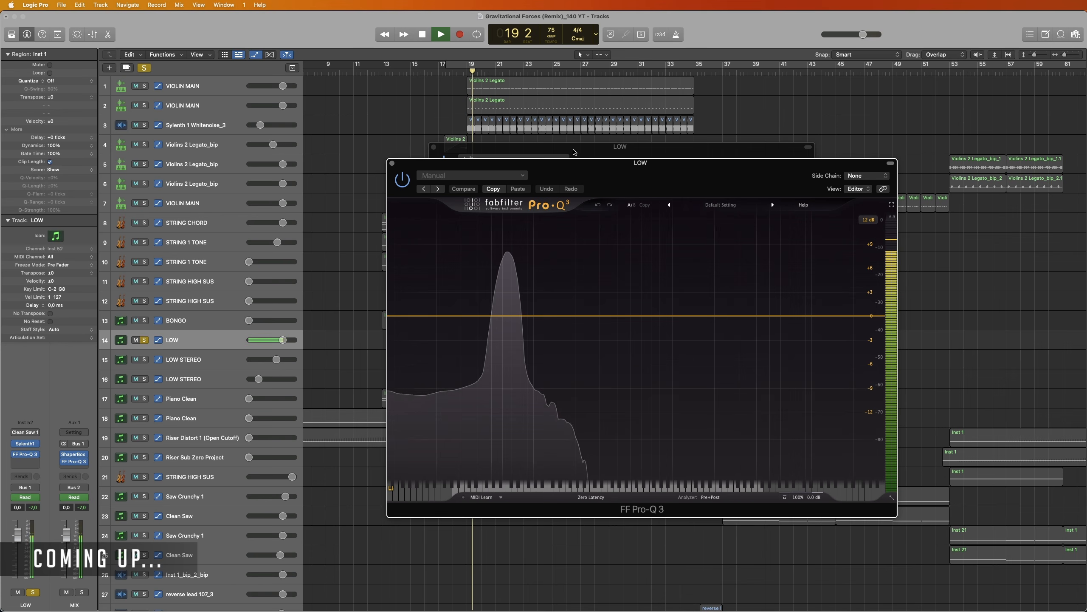
pyautogui.click(573, 152)
pyautogui.press('space')
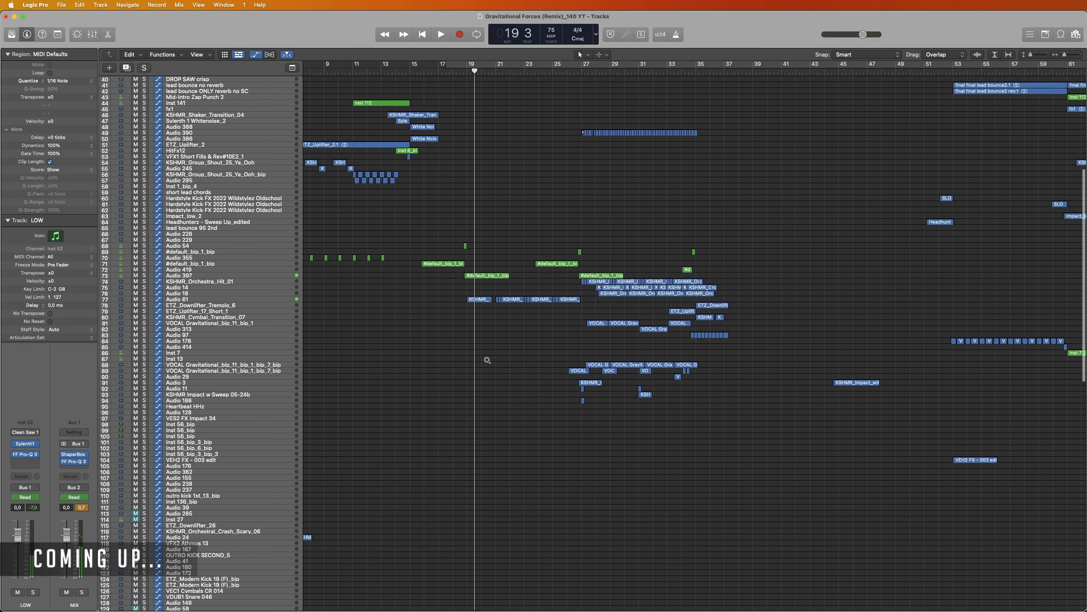
pyautogui.scroll(10, 488, 360)
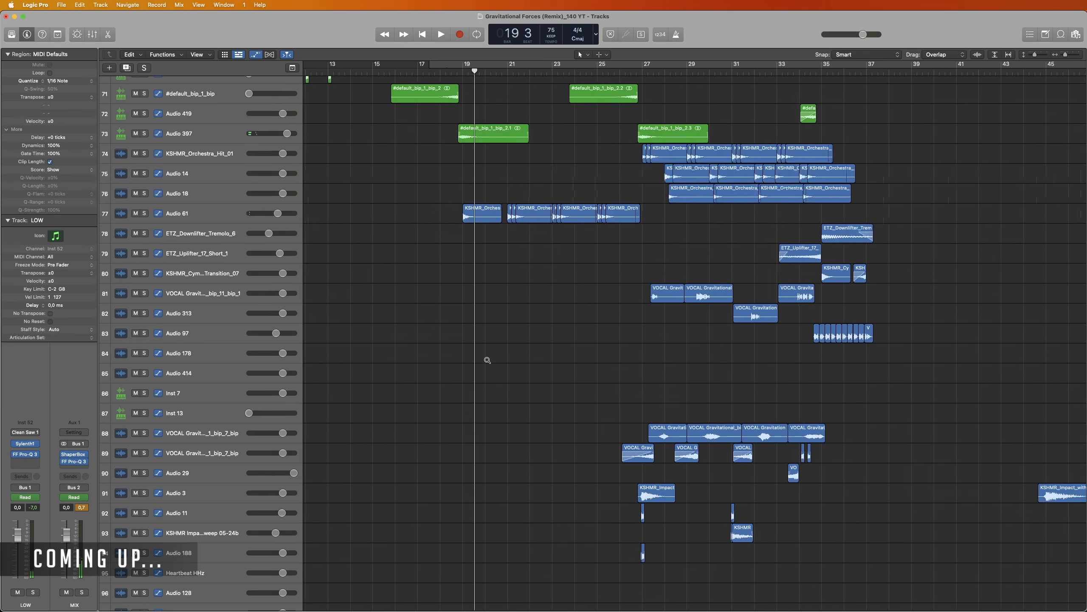
pyautogui.scroll(3, 487, 360)
pyautogui.hscroll(3, 566, 364)
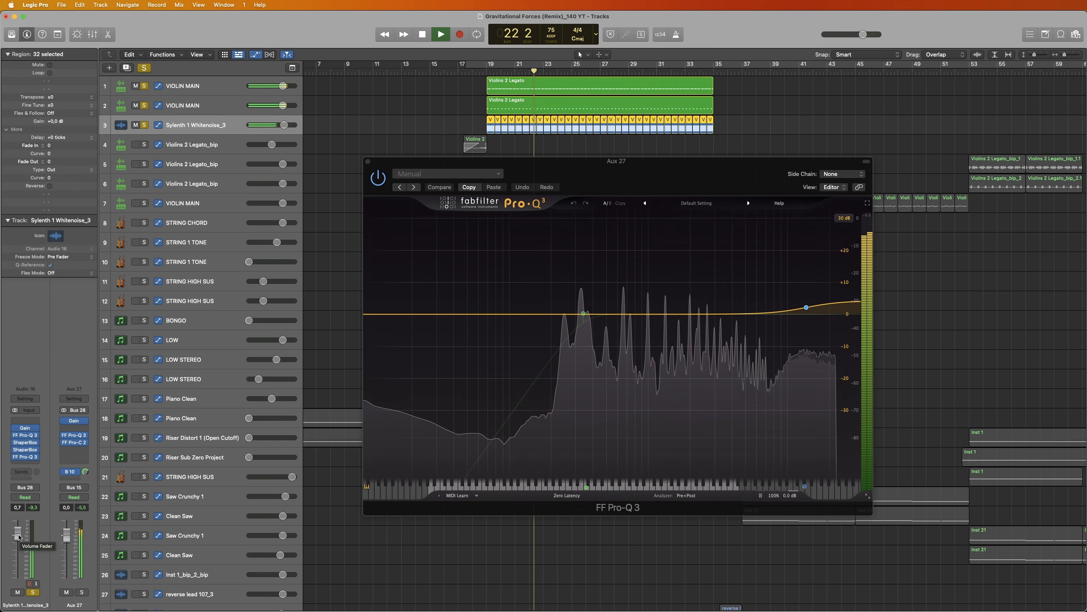
# Lower the Sylenth 1 Whitenoise_3 track's volume to about -19.5 dB and hide the open plug-in windows.
pyautogui.moveTo(19, 537); pyautogui.dragTo(18, 563)
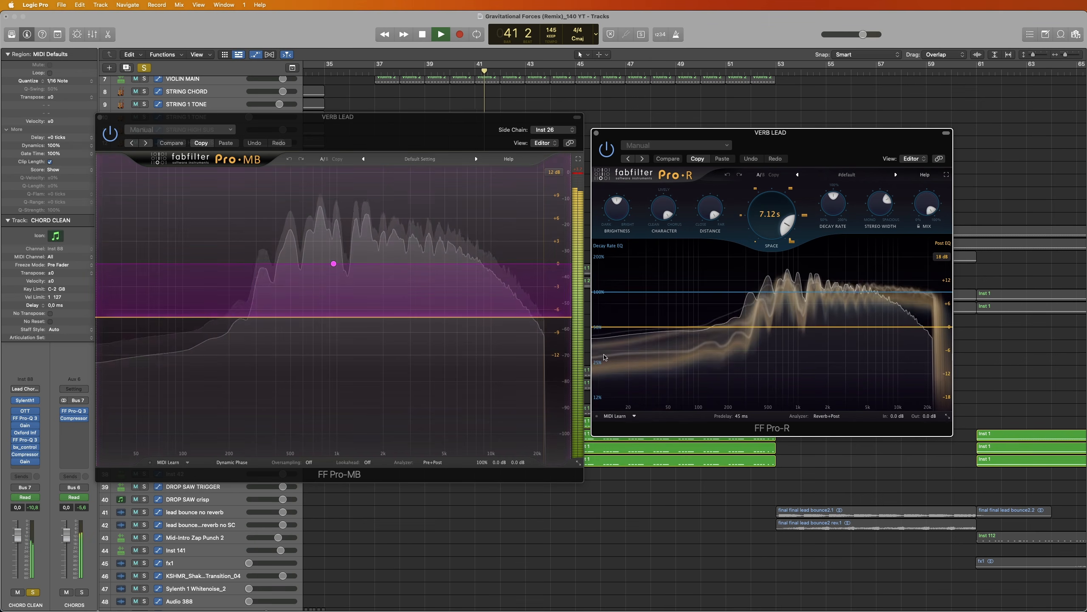
pyautogui.press('x')
pyautogui.press('v')
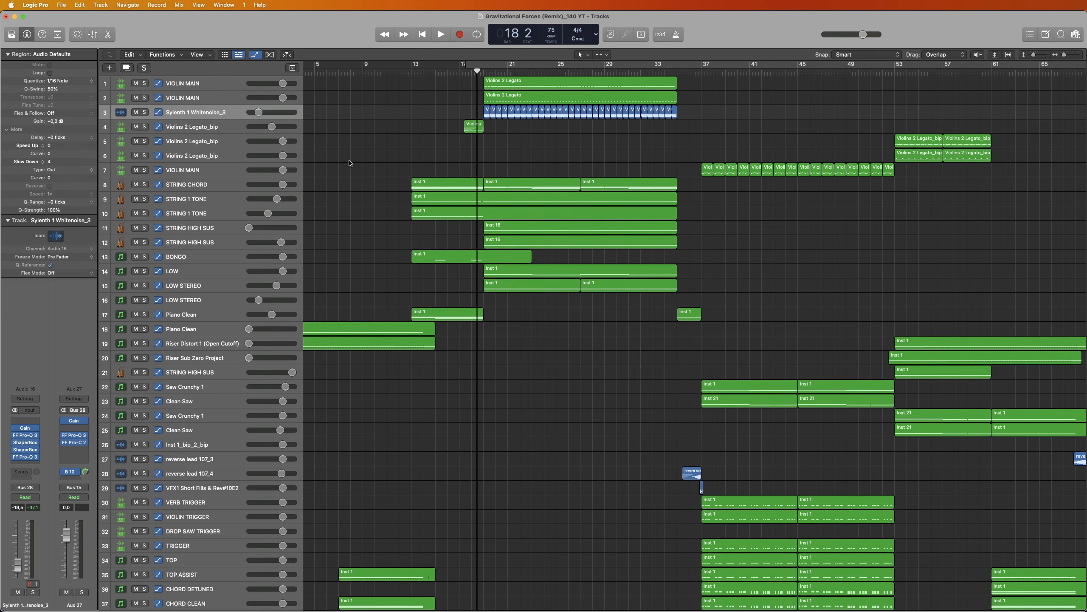
# Play the break and audition tracks 1–3 in solo, followed by tracks 8–15, clearing the solo after each group.
pyautogui.press('space')
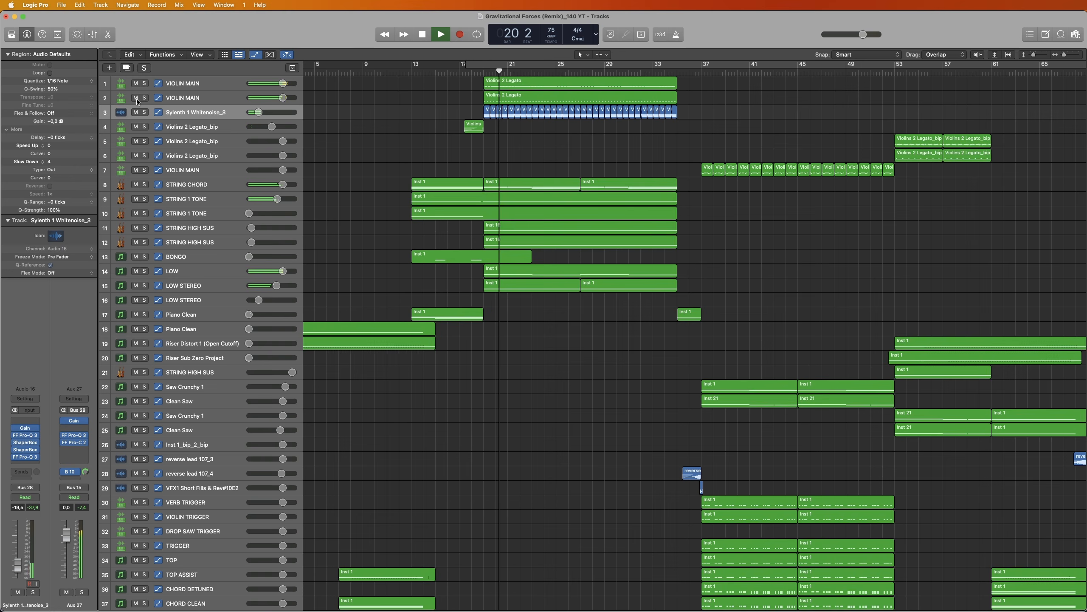
pyautogui.moveTo(144, 83); pyautogui.dragTo(145, 115)
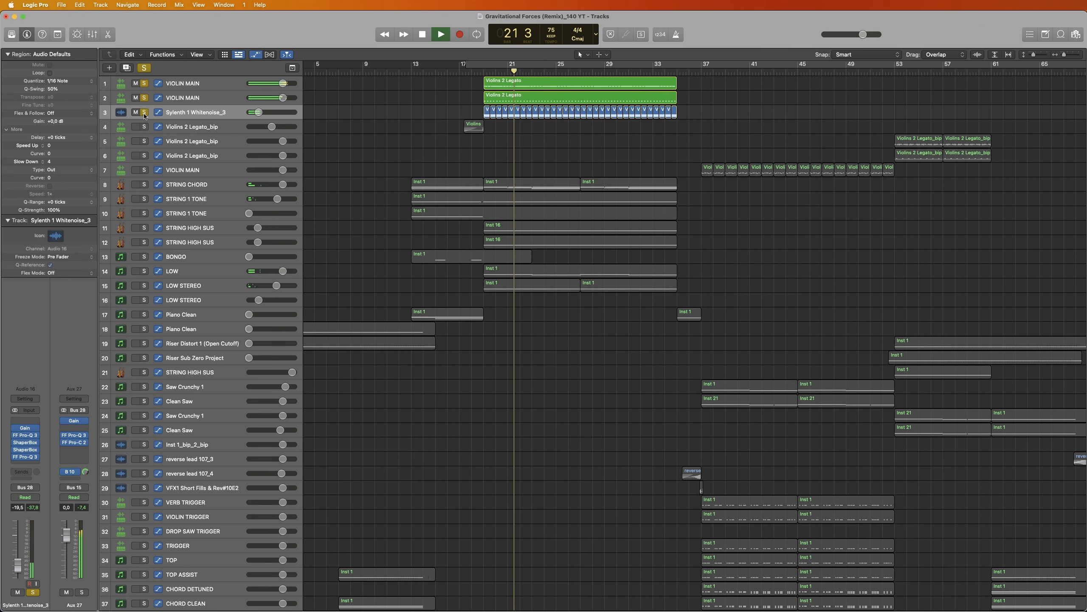
pyautogui.keyDown('alt'); pyautogui.click(145, 115); pyautogui.keyUp('alt')
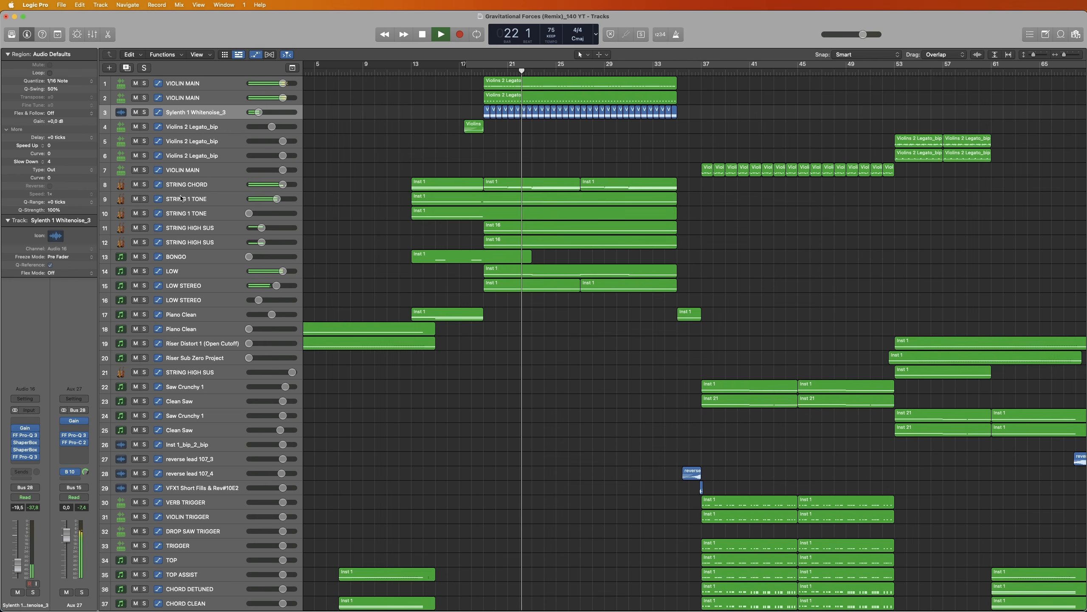
pyautogui.moveTo(145, 184); pyautogui.dragTo(144, 290)
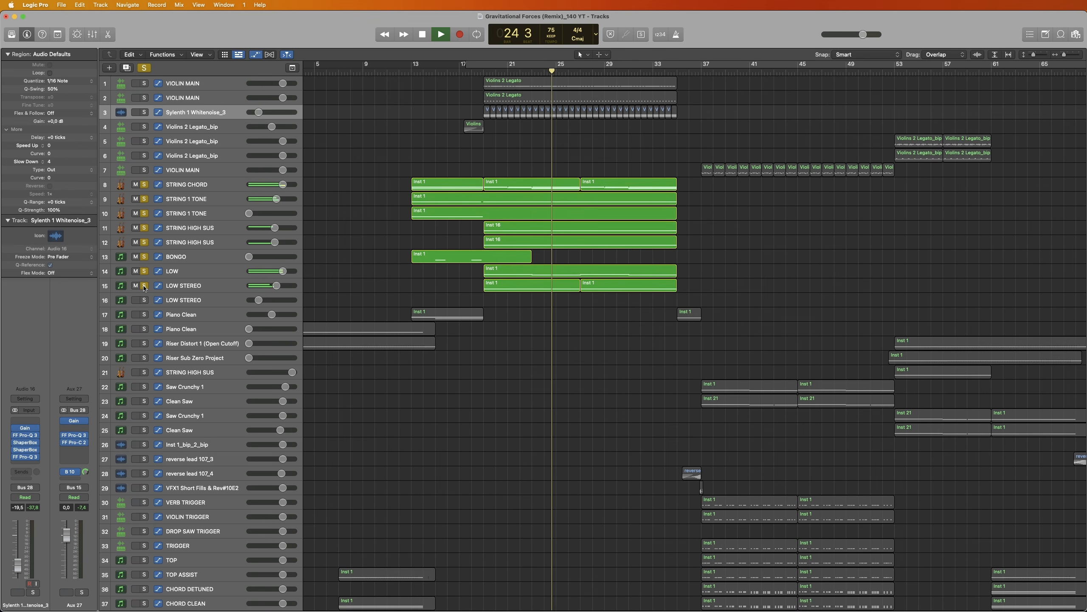
pyautogui.moveTo(144, 286); pyautogui.dragTo(145, 182)
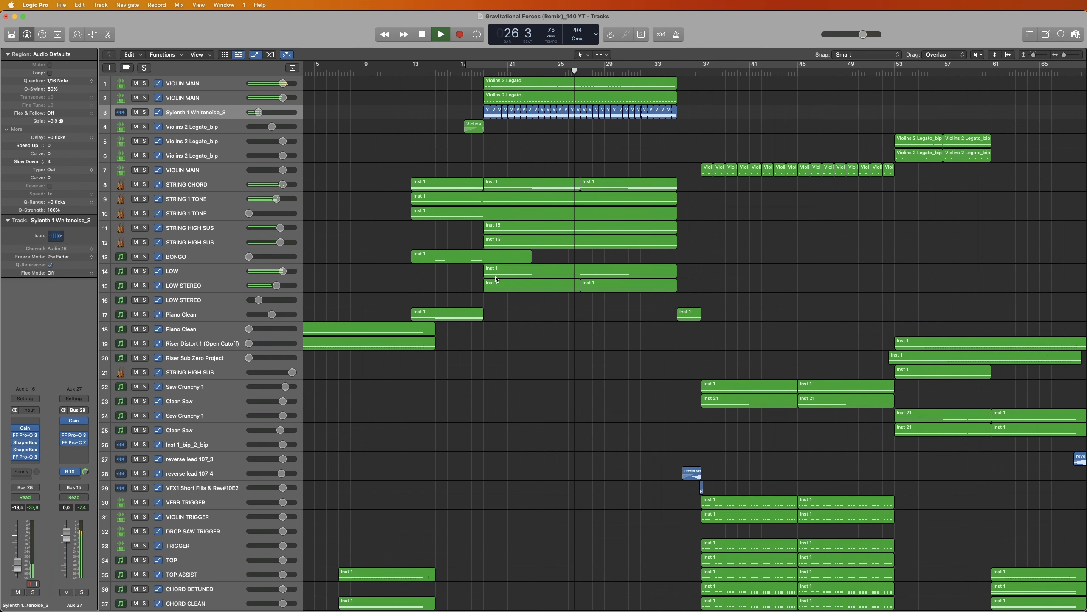
# Select vocal track 88 and solo its VOCAL OUT bus during playback.
pyautogui.scroll(-10, 498, 280)
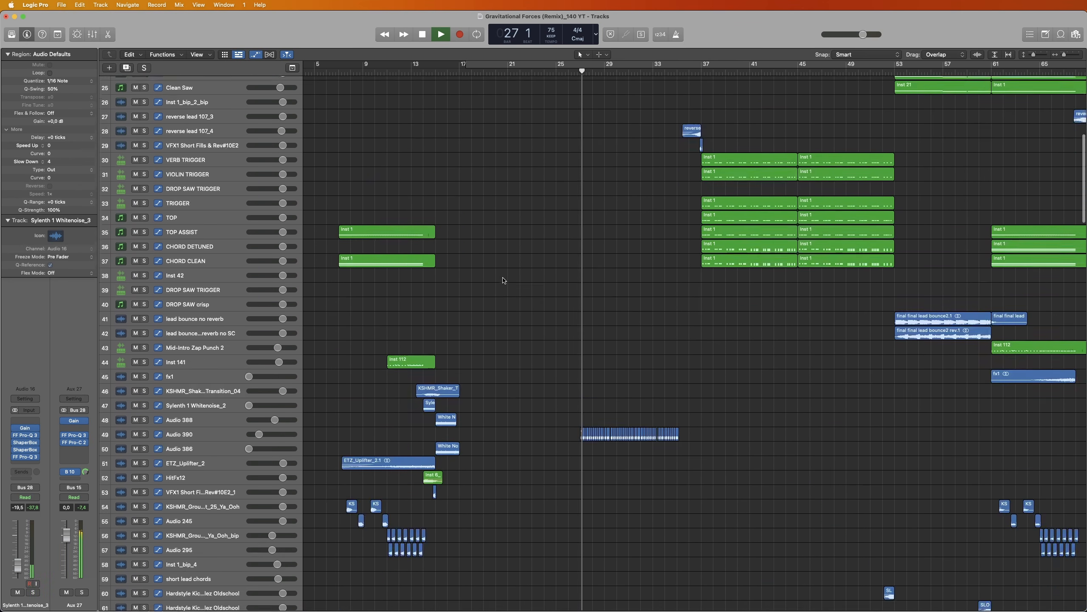
pyautogui.scroll(-13, 503, 280)
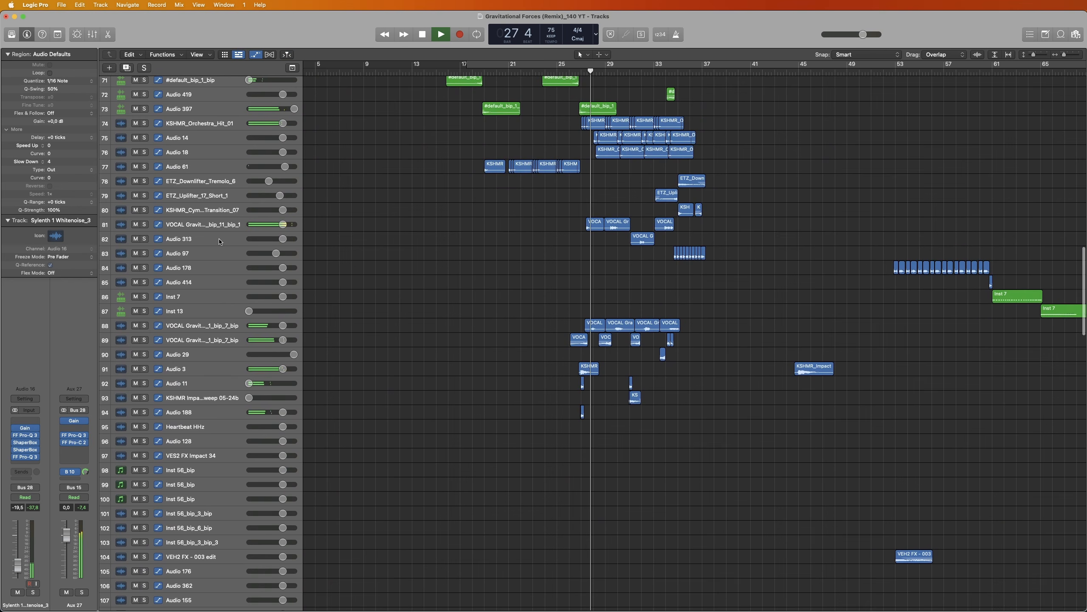
pyautogui.click(219, 326)
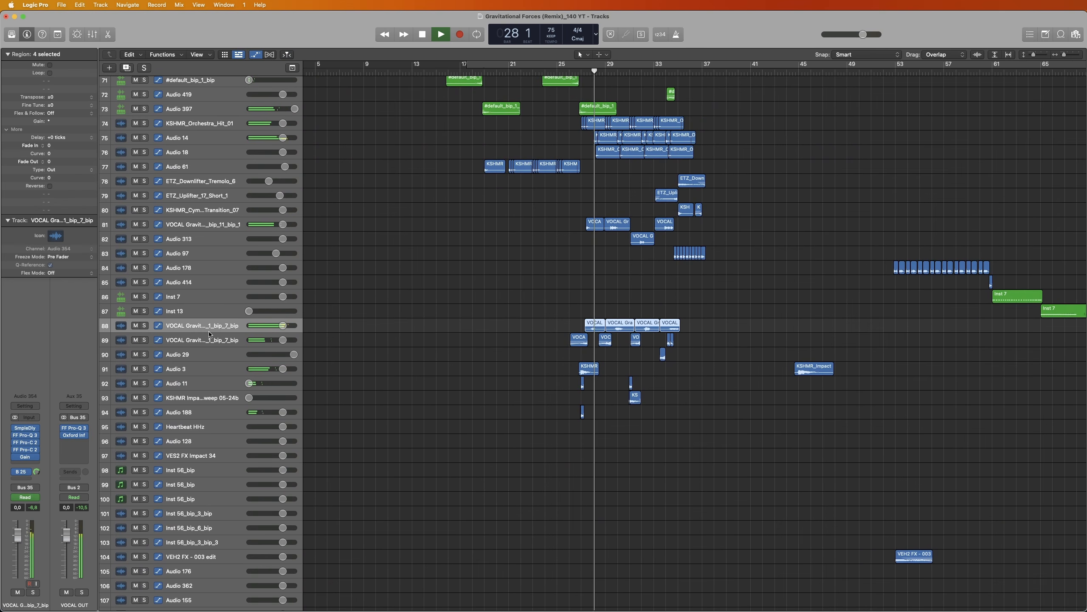
pyautogui.click(82, 593)
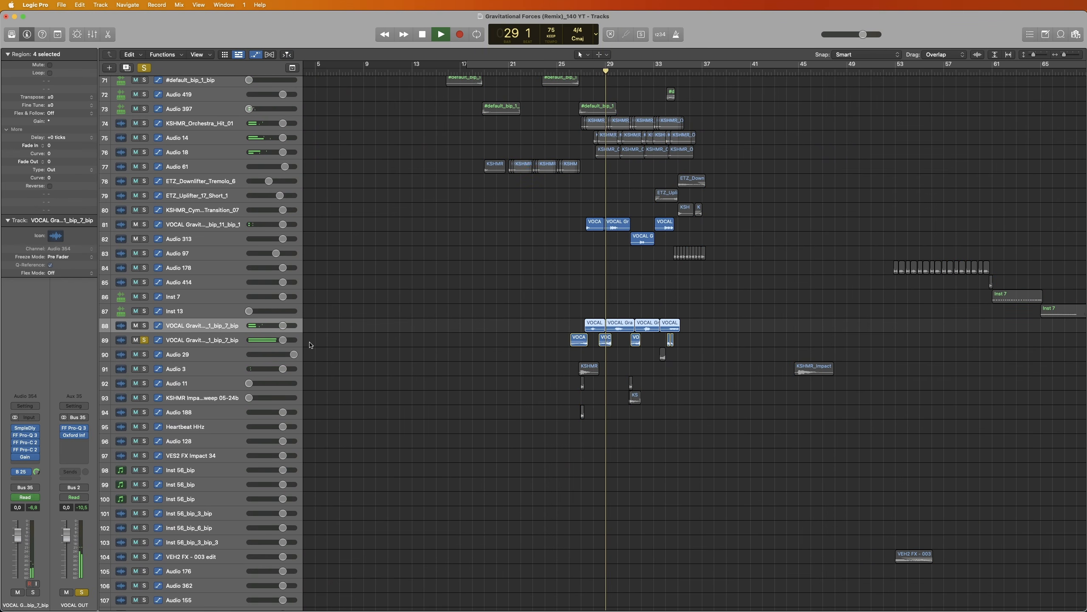
# Examine the soloed vocal regions between bars 26 and 35, and clear the solos on the VOCAL OUT bus and track 89.
pyautogui.scroll(2, 562, 304)
pyautogui.hscroll(4, 562, 305)
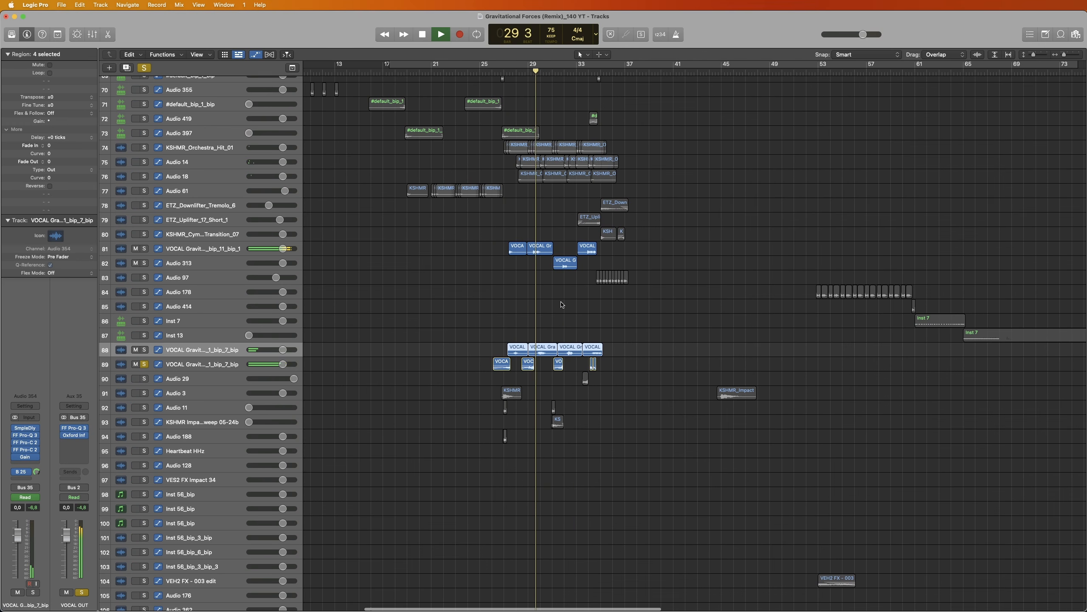
pyautogui.press('super+Right')
pyautogui.press('super+Right')
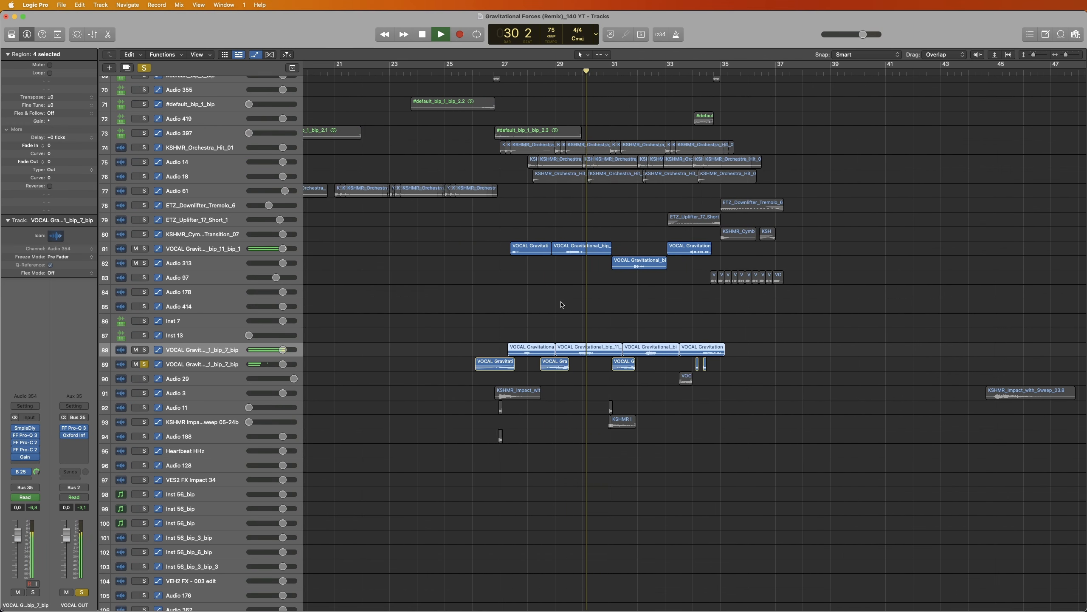
pyautogui.hscroll(3, 562, 304)
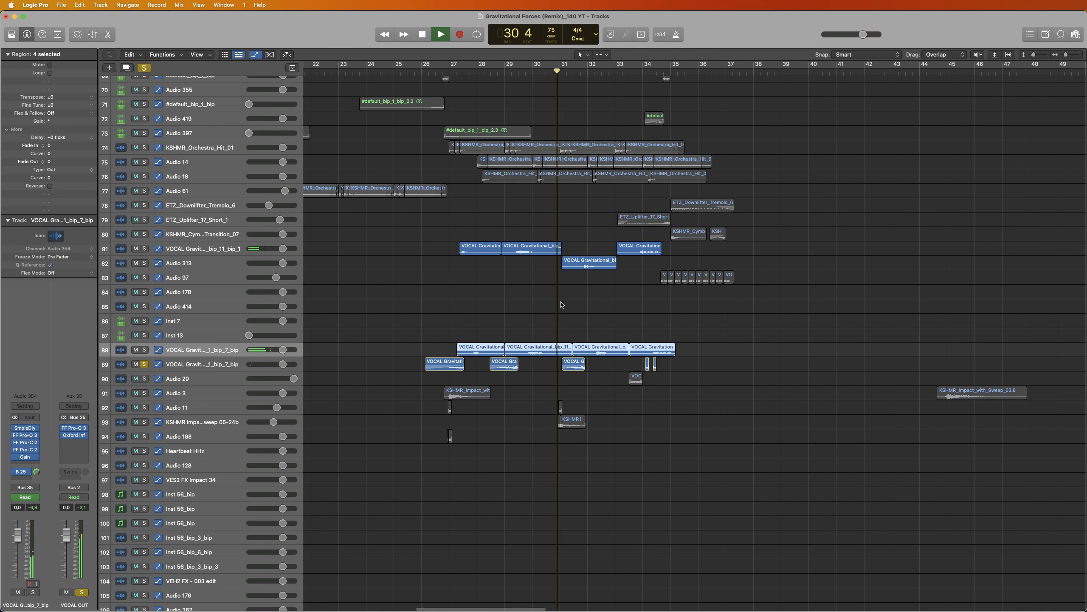
pyautogui.scroll(1, 562, 305)
pyautogui.scroll(1, 562, 305)
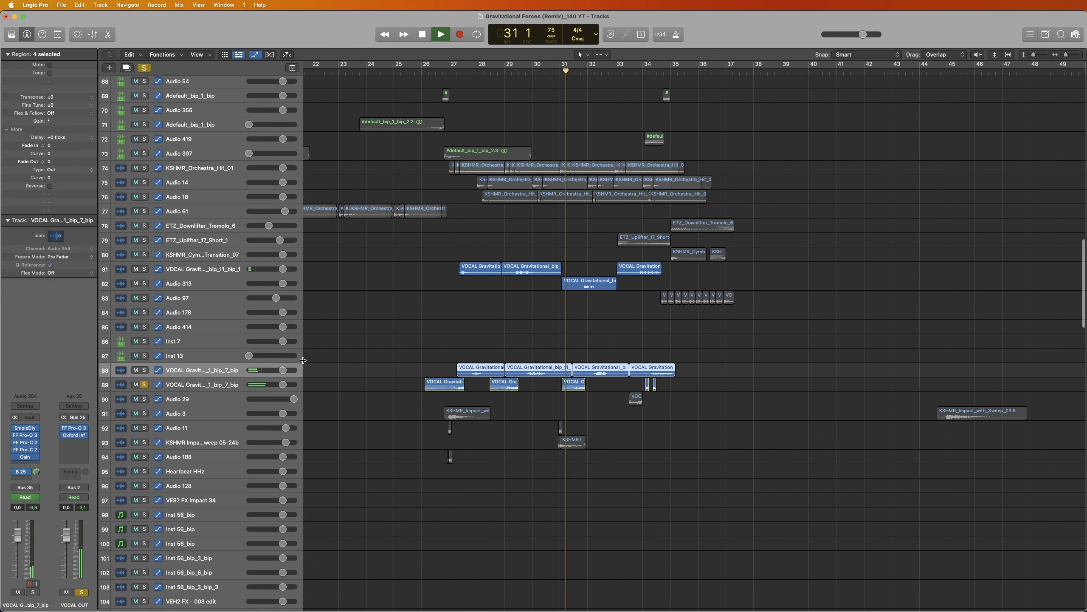
pyautogui.click(82, 593)
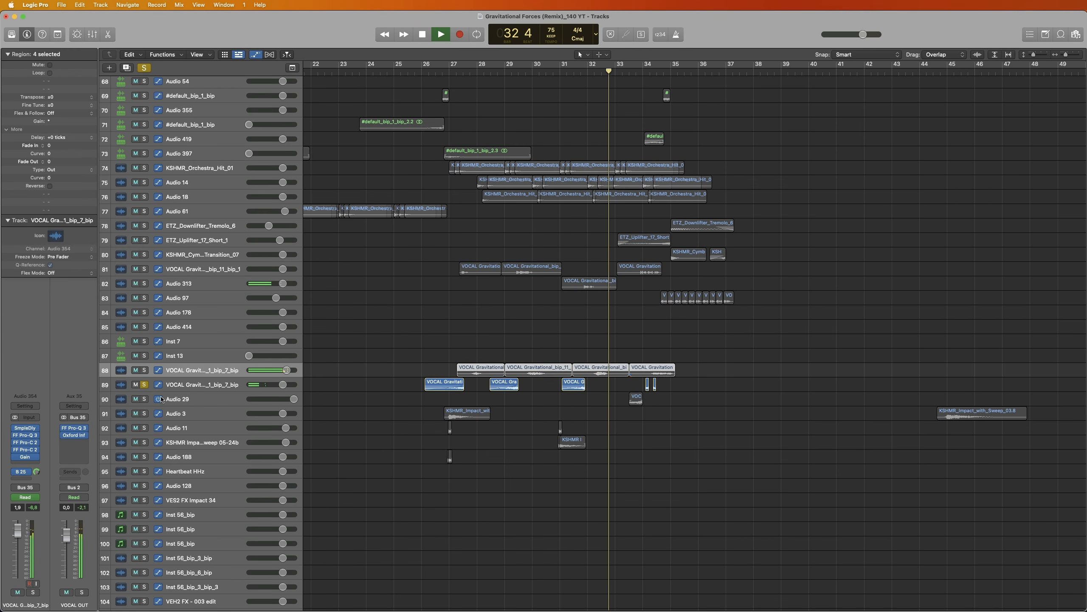
pyautogui.click(146, 385)
# Review the break's arrangement from the audio and lead tracks back up to the string and violin tracks during playback.
pyautogui.scroll(20, 512, 300)
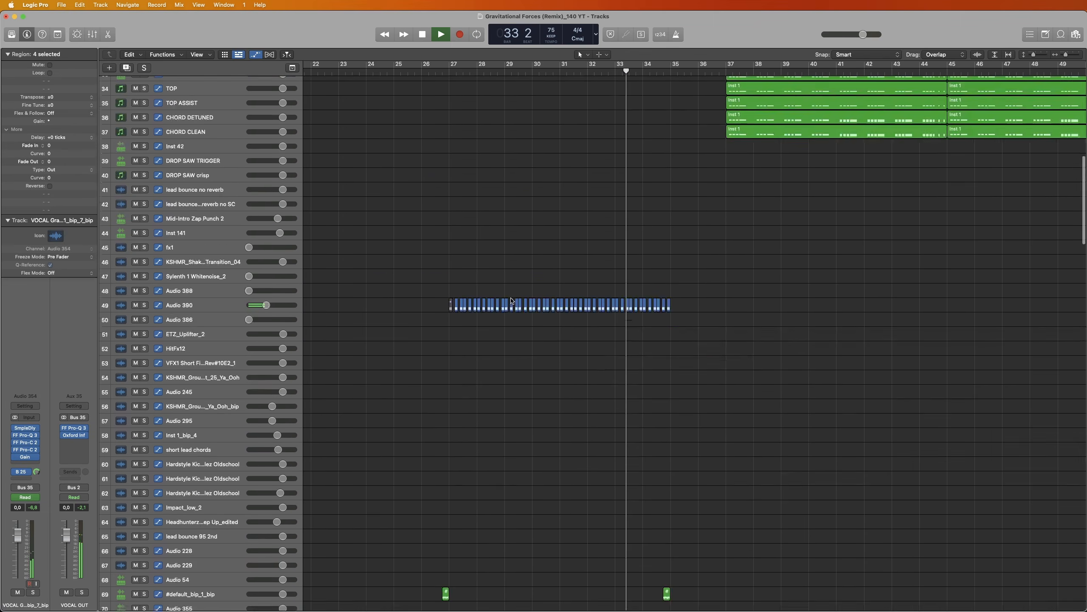
pyautogui.hscroll(-4, 511, 297)
pyautogui.press('super+Down')
pyautogui.press('super+Down')
pyautogui.scroll(4, 513, 295)
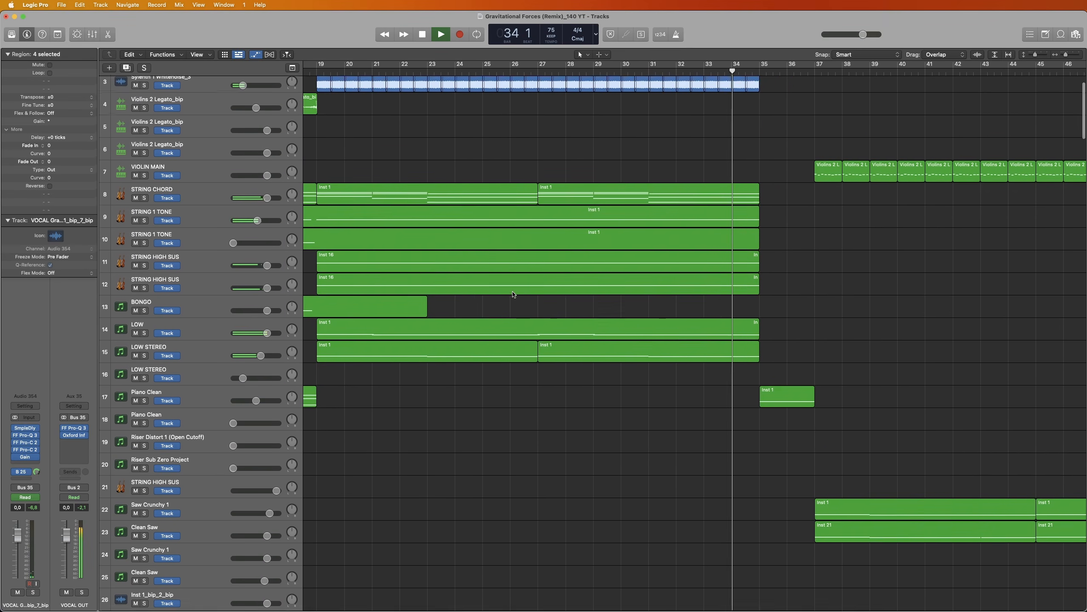
pyautogui.hscroll(-3, 513, 295)
pyautogui.press('super+Up')
pyautogui.press('super+Up')
pyautogui.press('super+Left')
pyautogui.press('super+Left')
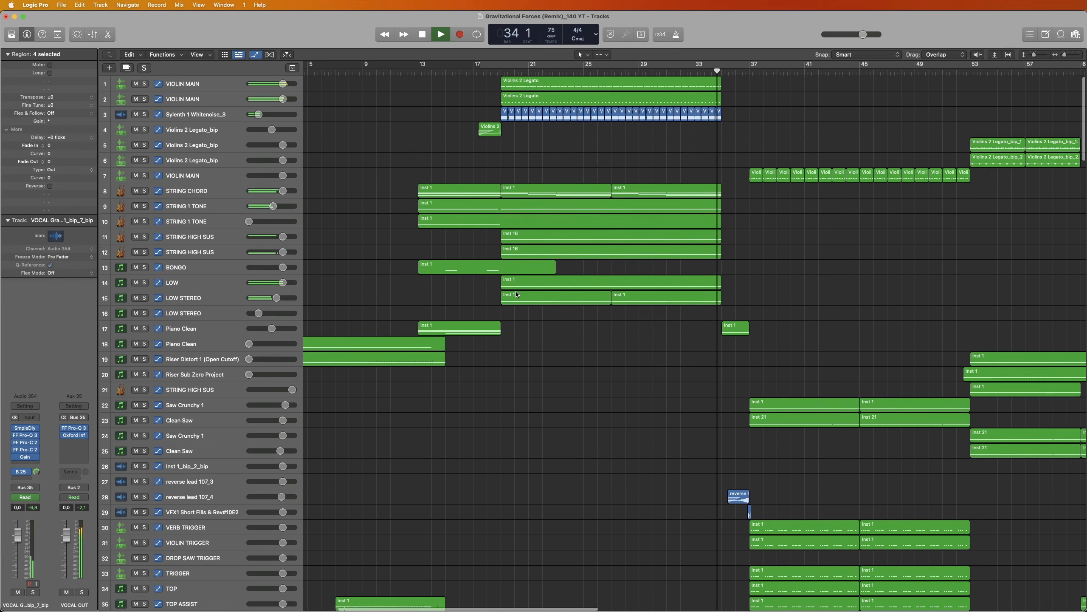
pyautogui.scroll(4, 516, 294)
pyautogui.scroll(5, 516, 295)
pyautogui.hscroll(2, 515, 294)
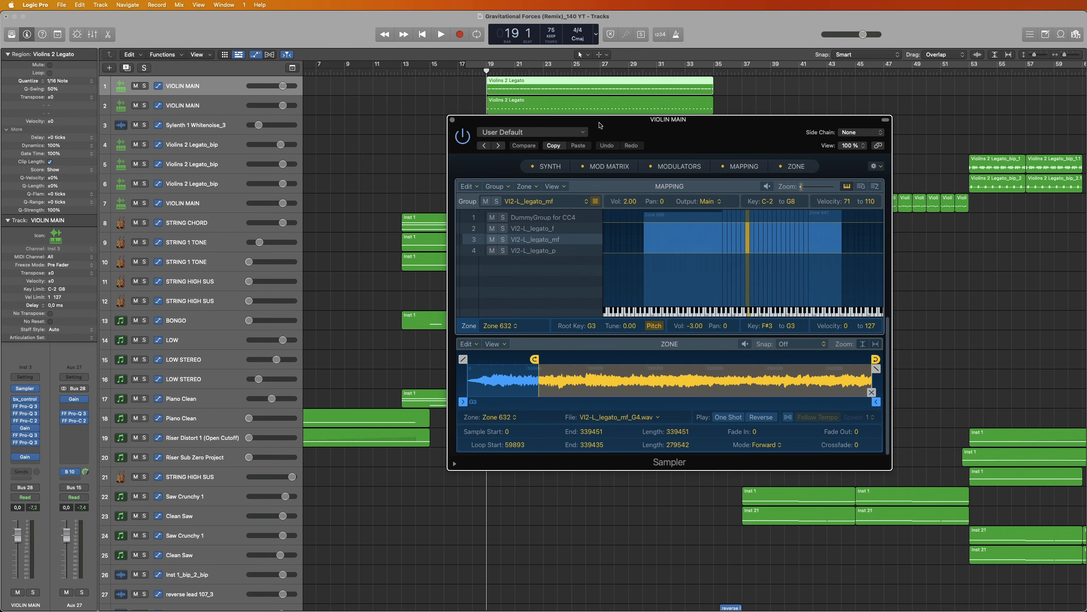
# Solo both VIOLIN MAIN tracks, play them from bar 19, and close the Sampler window.
pyautogui.moveTo(601, 124); pyautogui.dragTo(592, 139)
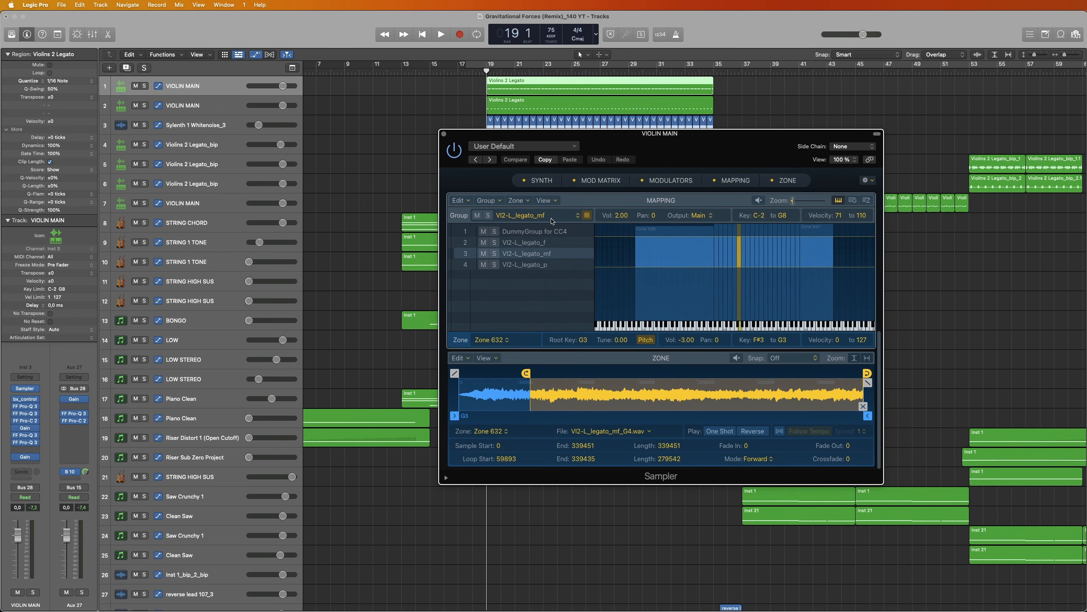
pyautogui.moveTo(465, 135); pyautogui.dragTo(441, 145)
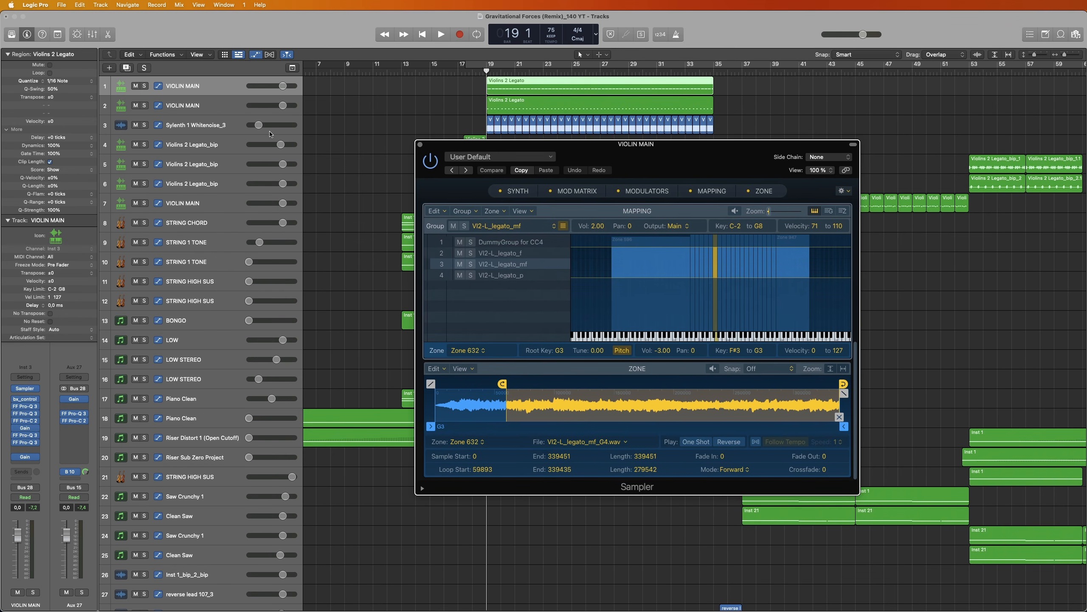
pyautogui.click(145, 107)
pyautogui.press('space')
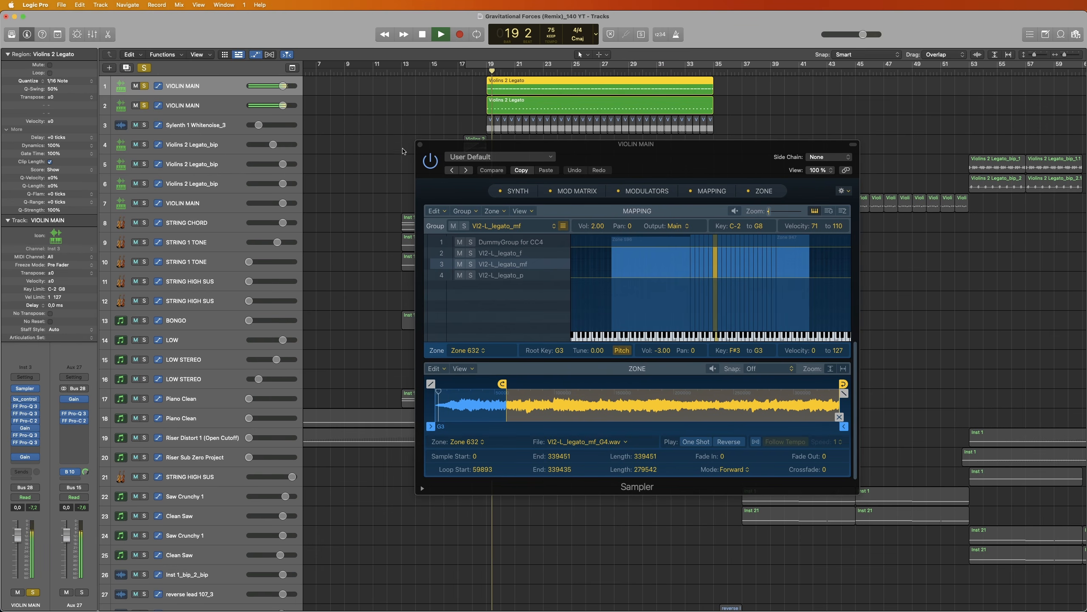
pyautogui.click(418, 144)
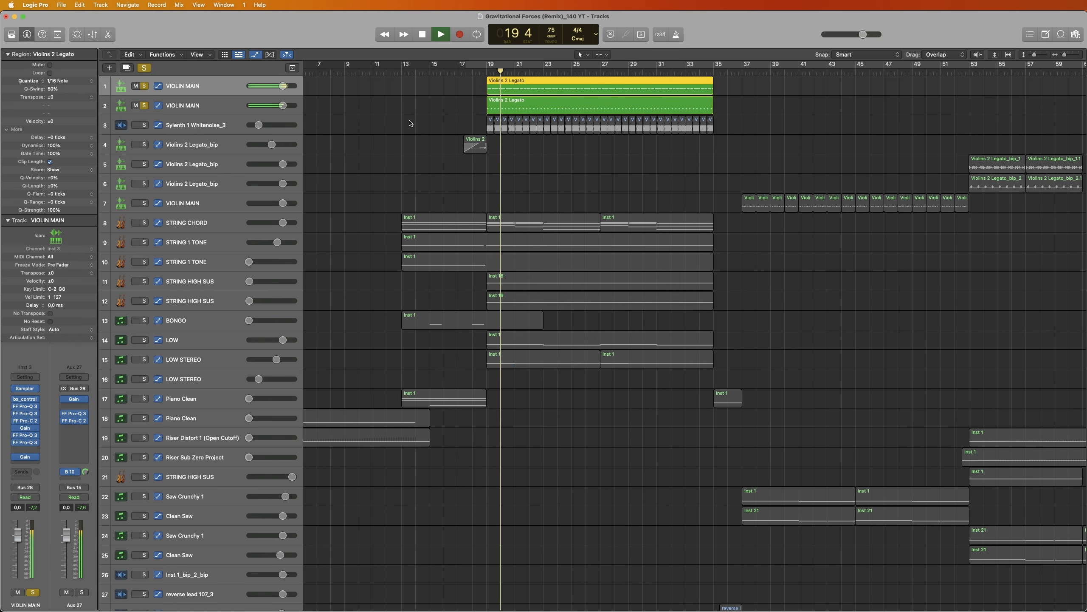
# Open the Pro-Q 3 on Aux 27 and play the soloed violins to examine their high-frequency content.
pyautogui.click(75, 414)
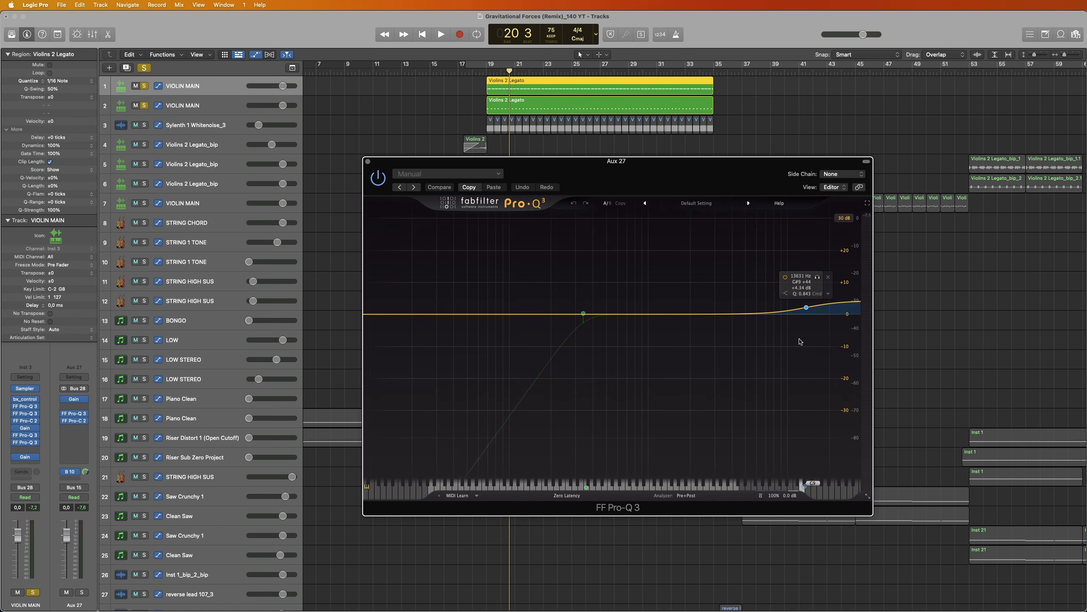
pyautogui.press('space')
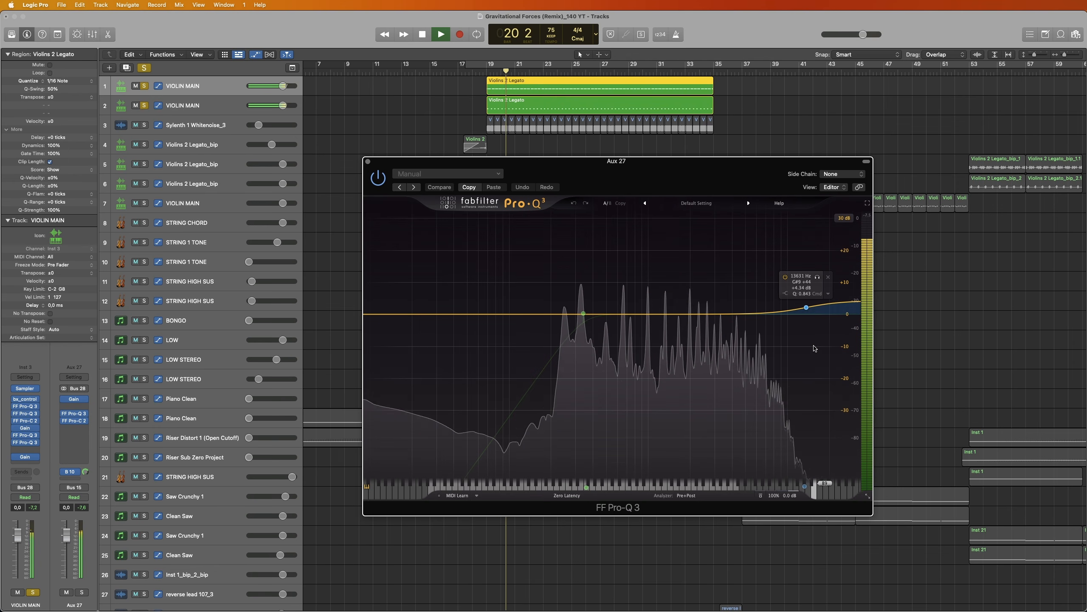
pyautogui.press('space')
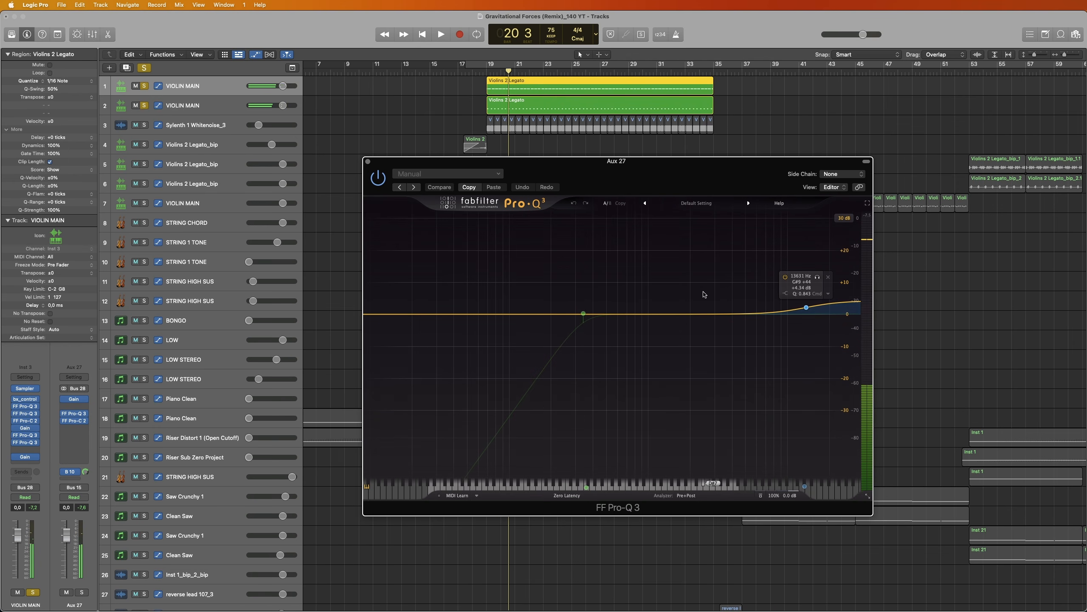
# Add the Sylenth 1 Whitenoise_3 track to the solo and select all of its regions.
pyautogui.click(214, 130)
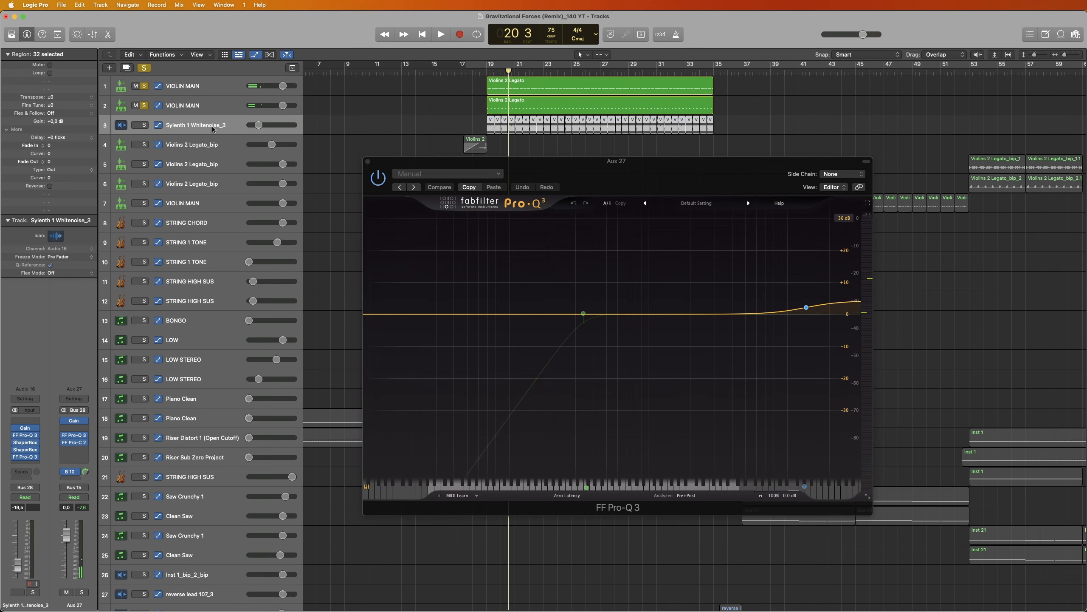
pyautogui.click(144, 125)
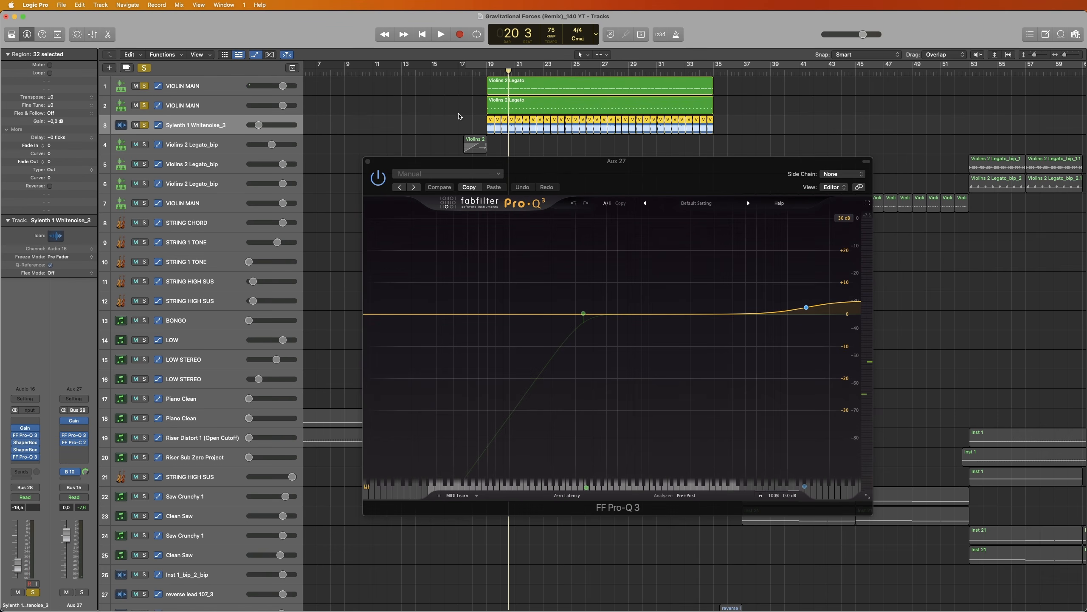
pyautogui.click(464, 124)
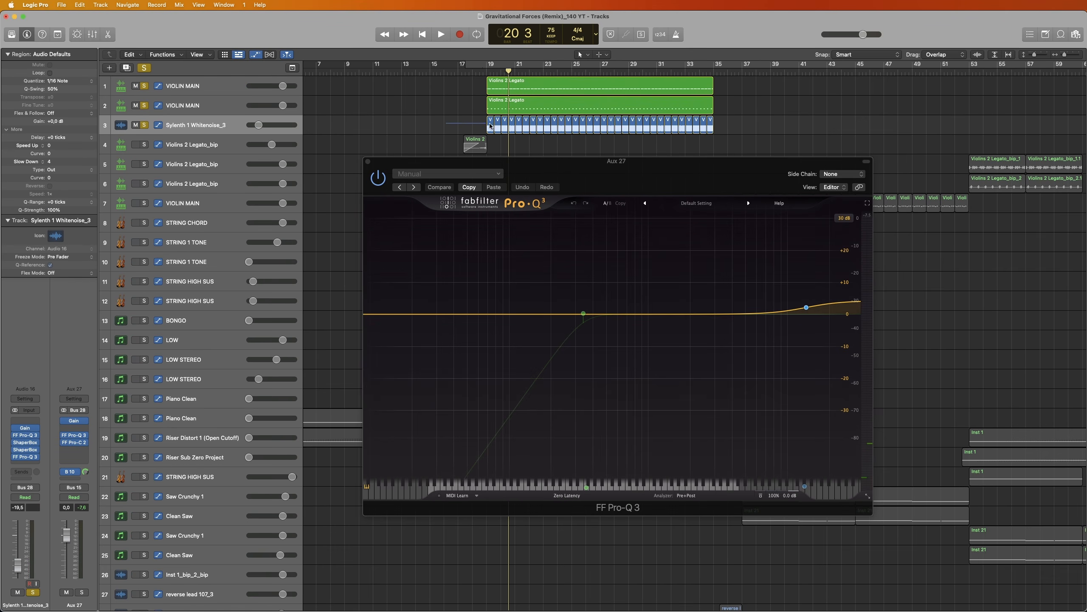
pyautogui.moveTo(491, 127); pyautogui.dragTo(647, 125)
pyautogui.moveTo(717, 128); pyautogui.dragTo(716, 129)
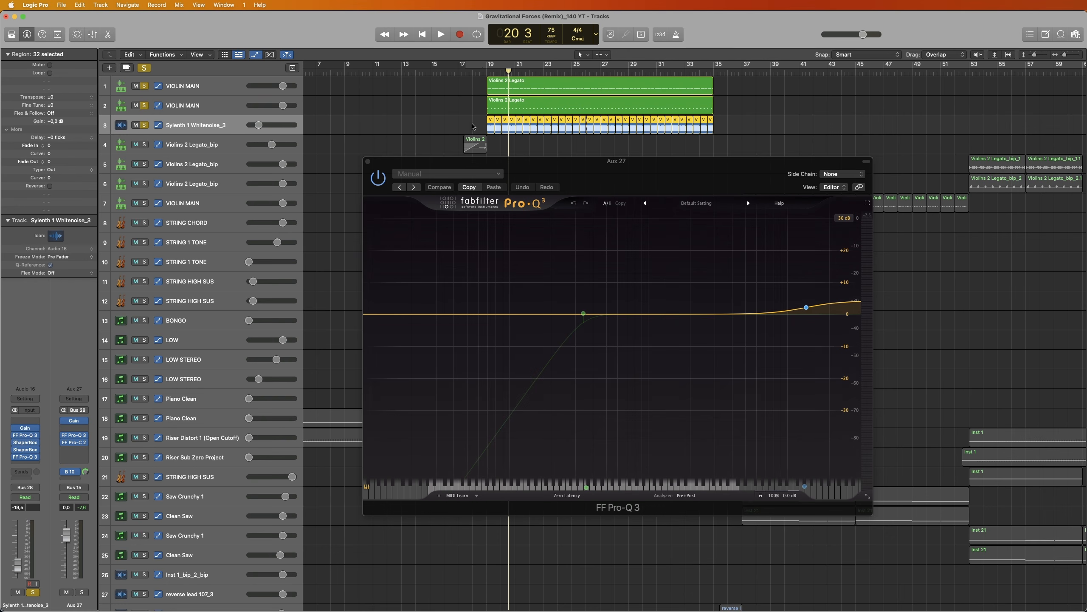
# Remove both VIOLIN MAIN tracks from the solo and play the white noise alone, raising its volume to 0.7 dB.
pyautogui.click(144, 107)
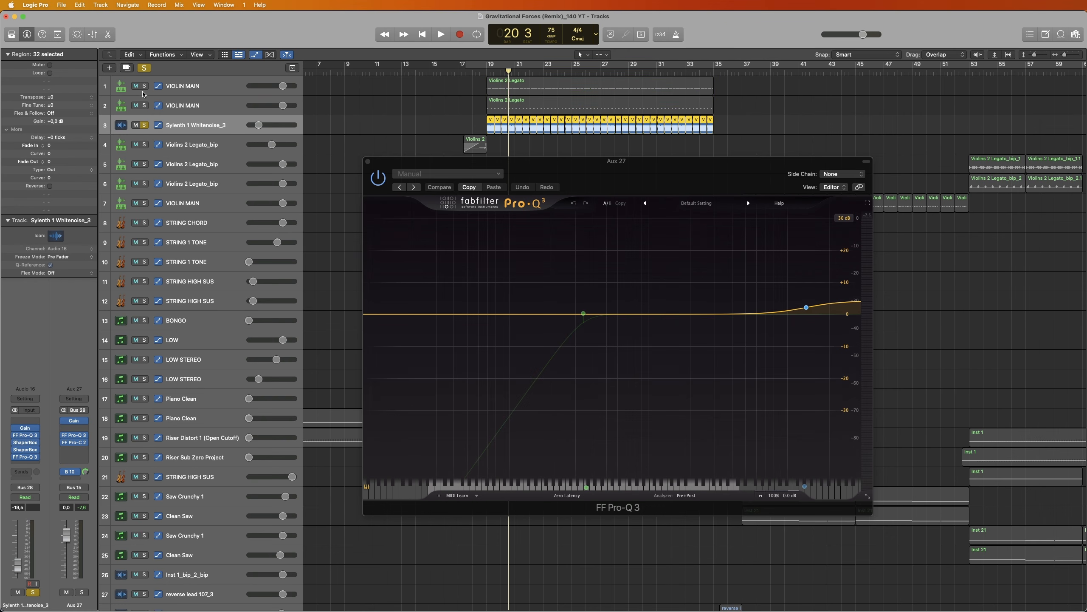
pyautogui.press('space')
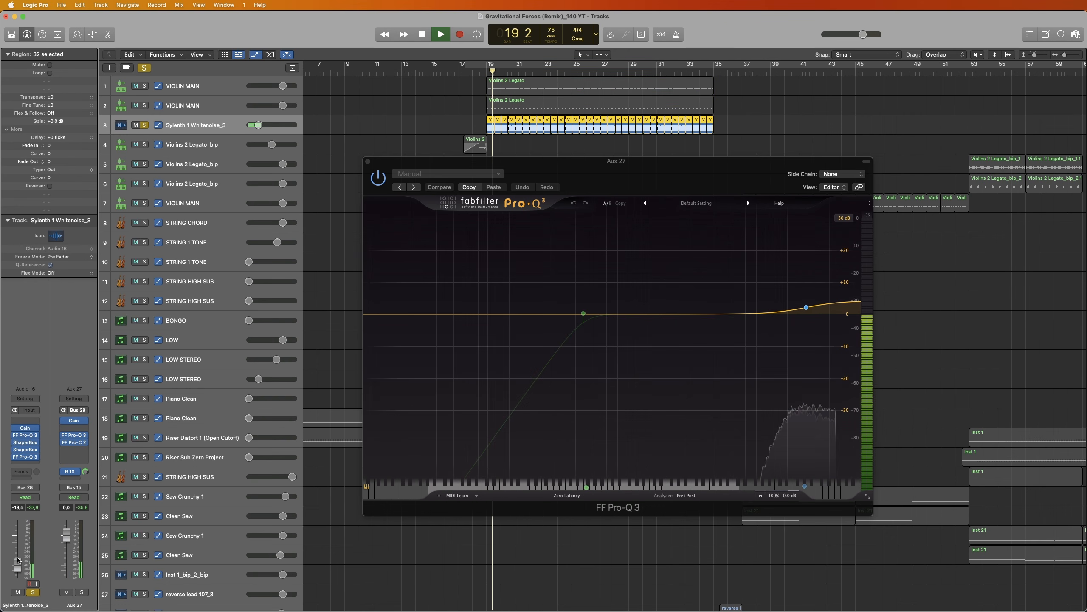
pyautogui.moveTo(19, 567); pyautogui.dragTo(17, 503)
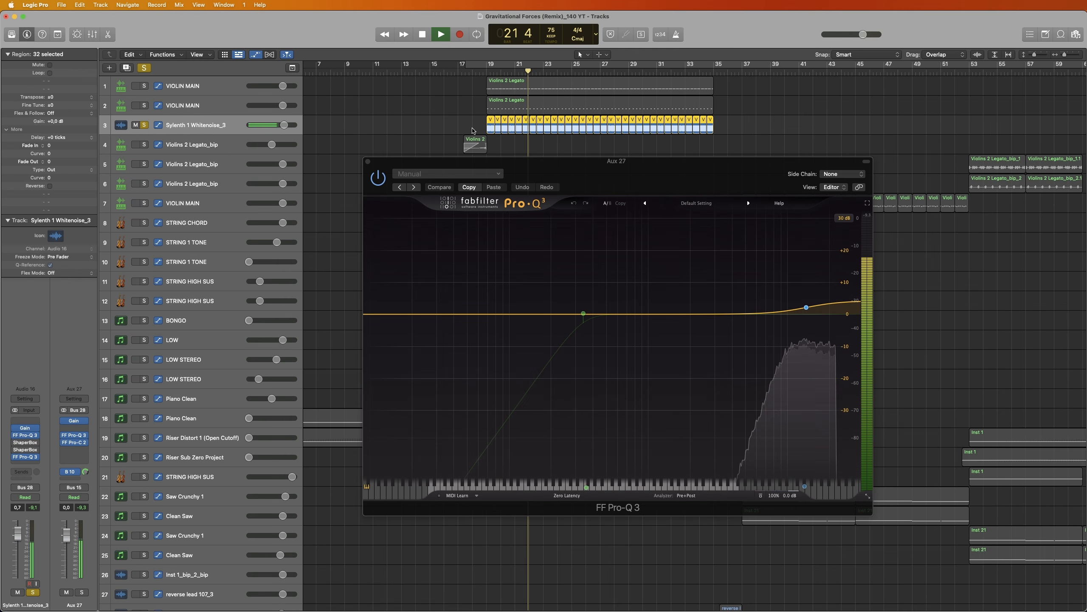
pyautogui.press('space')
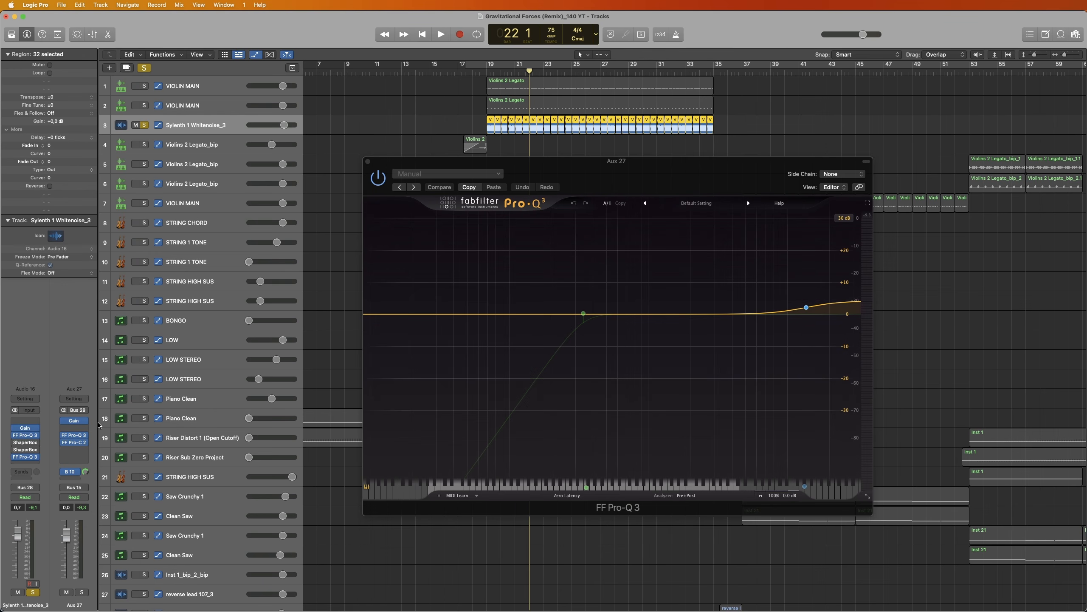
# Inspect the first ShaperBox volume curve on Sylenth 1 Whitenoise_3 and play the soloed noise from bar 19.
pyautogui.click(26, 444)
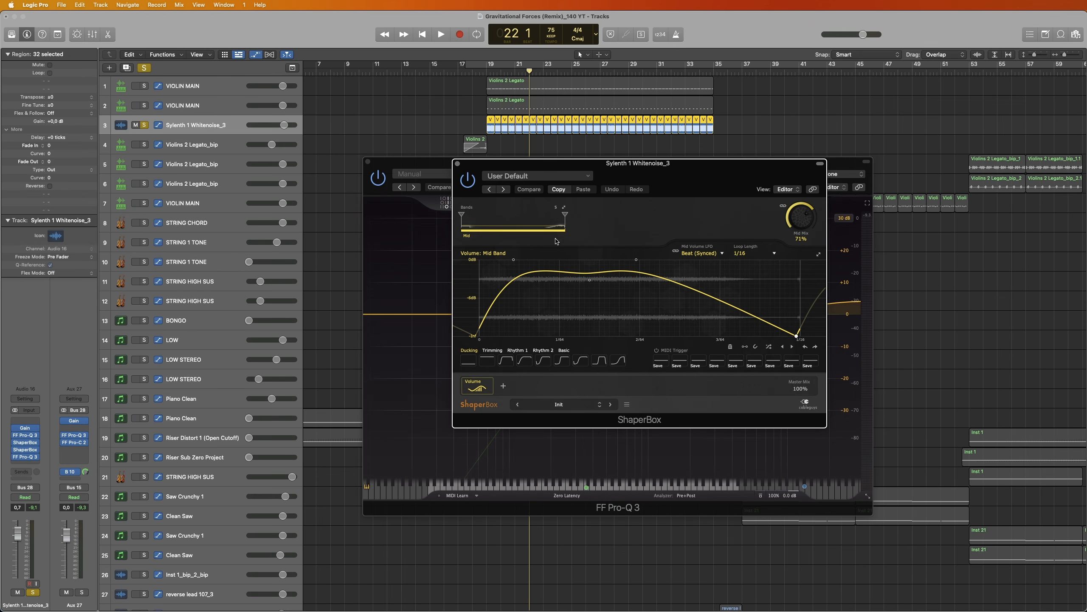
pyautogui.moveTo(566, 165); pyautogui.dragTo(564, 164)
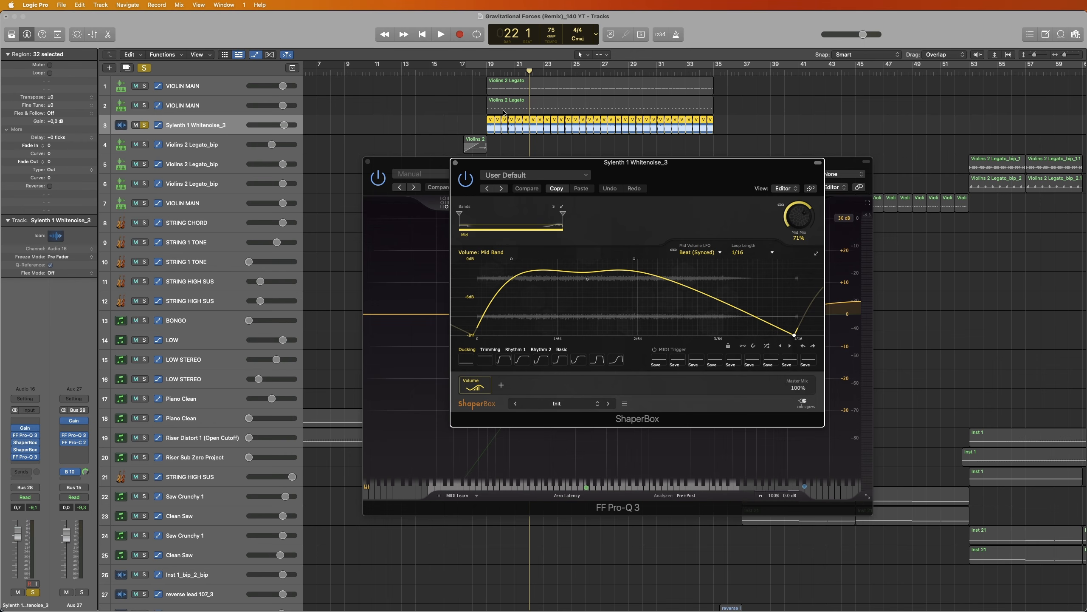
pyautogui.press('space')
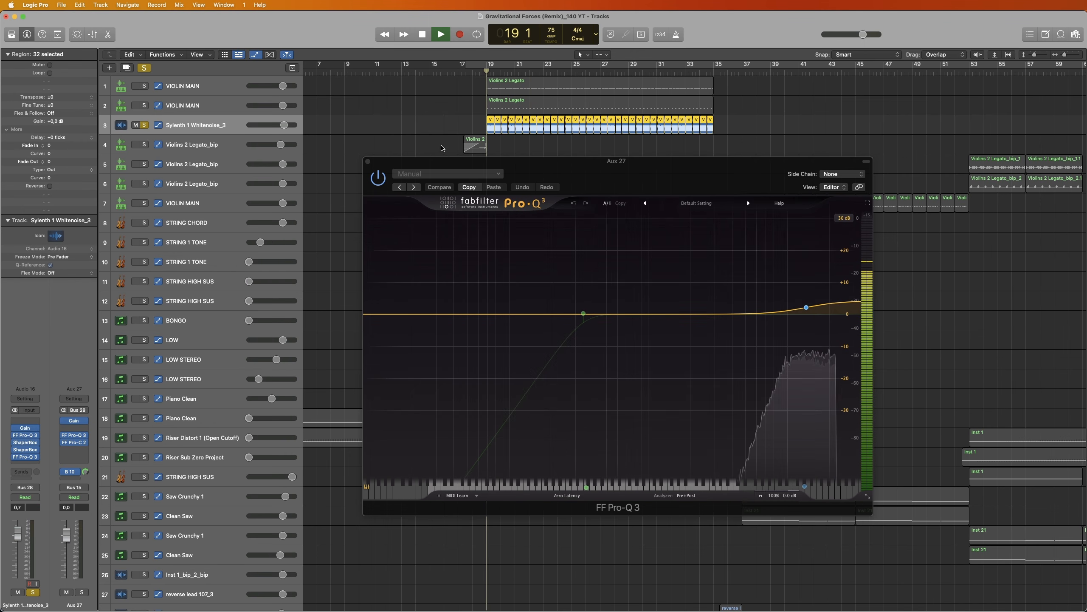
pyautogui.moveTo(15, 445)
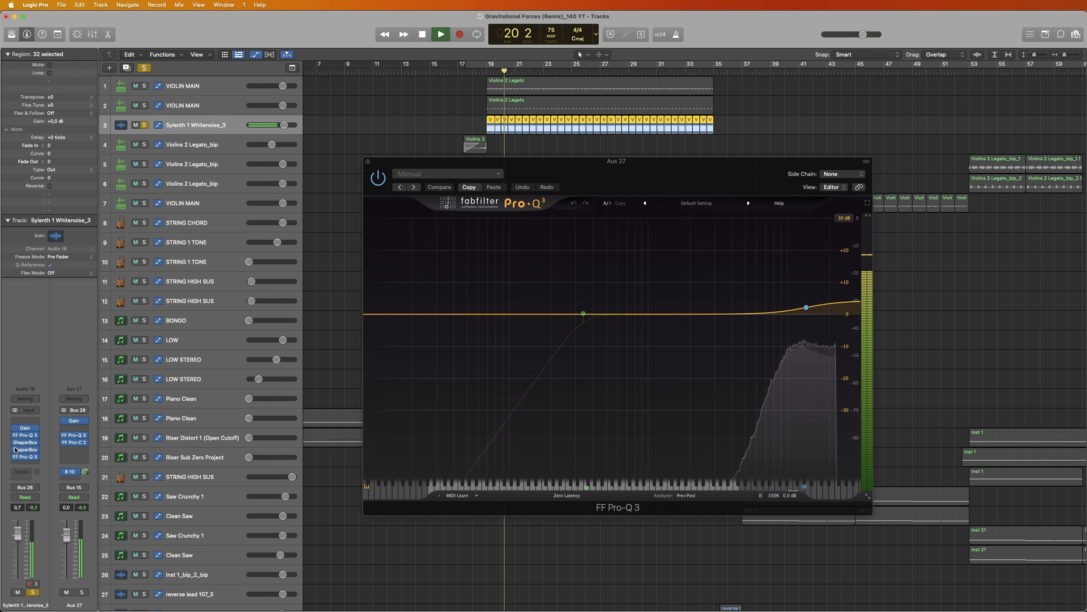
# Solo both VIOLIN MAIN tracks alongside the white noise and lower the Sylenth 1 Whitenoise_3 volume to -17.0 dB during playback.
pyautogui.moveTo(142, 107); pyautogui.dragTo(144, 85)
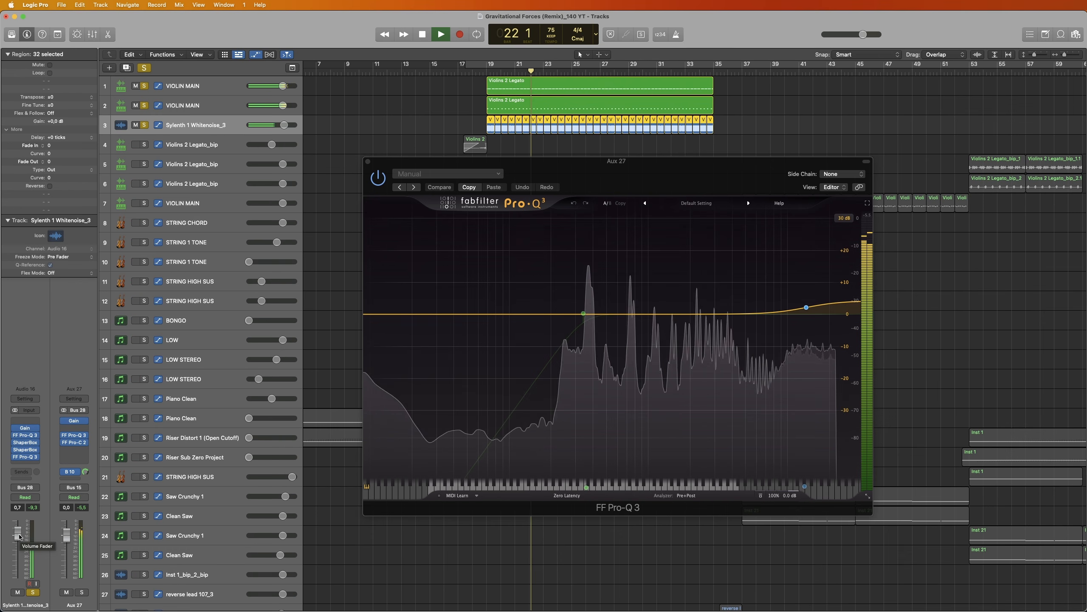
pyautogui.moveTo(20, 537); pyautogui.dragTo(18, 564)
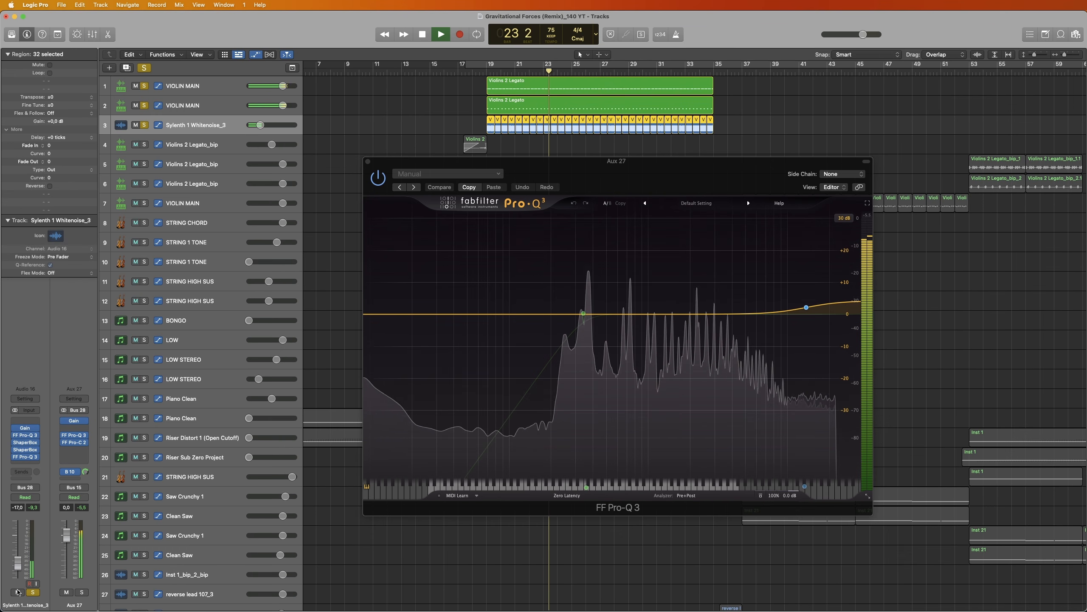
pyautogui.press('space')
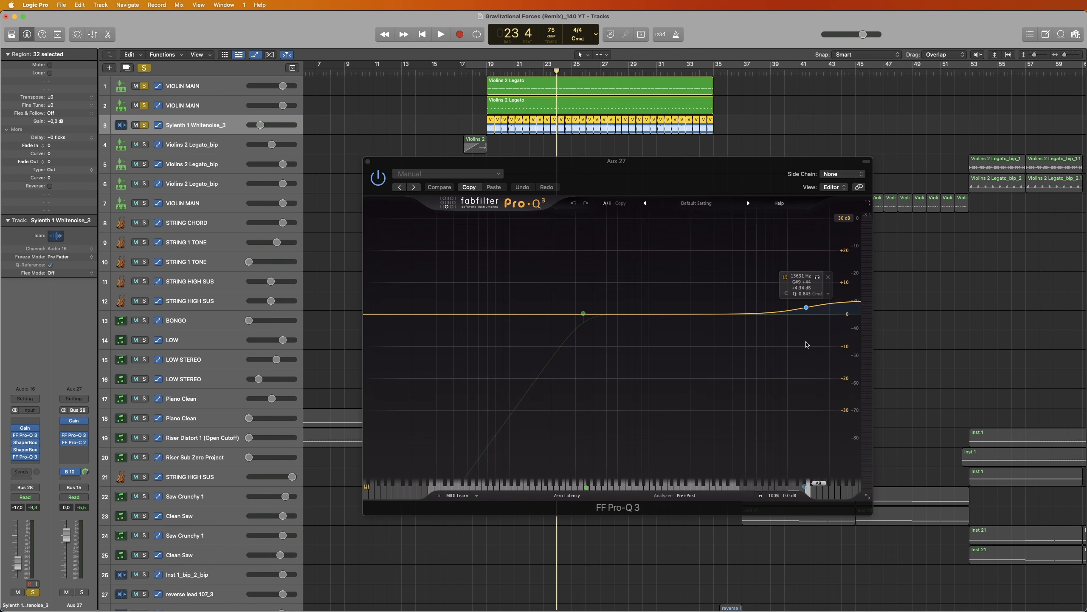
# Deselect the white-noise regions and play the violins together with the noise layer from bar 19.
pyautogui.click(336, 212)
pyautogui.press('space')
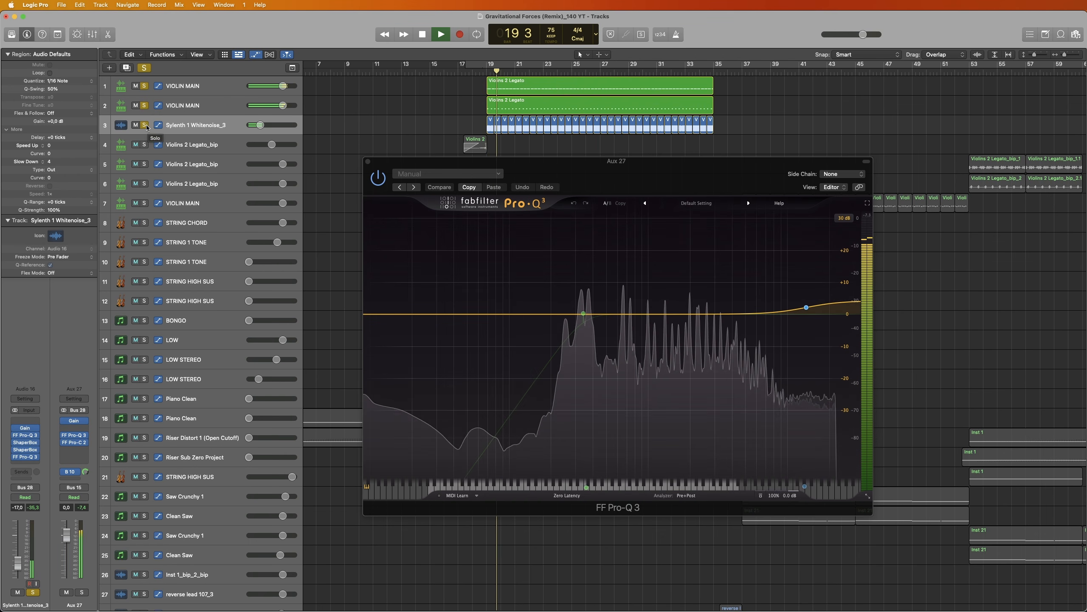
pyautogui.press('space')
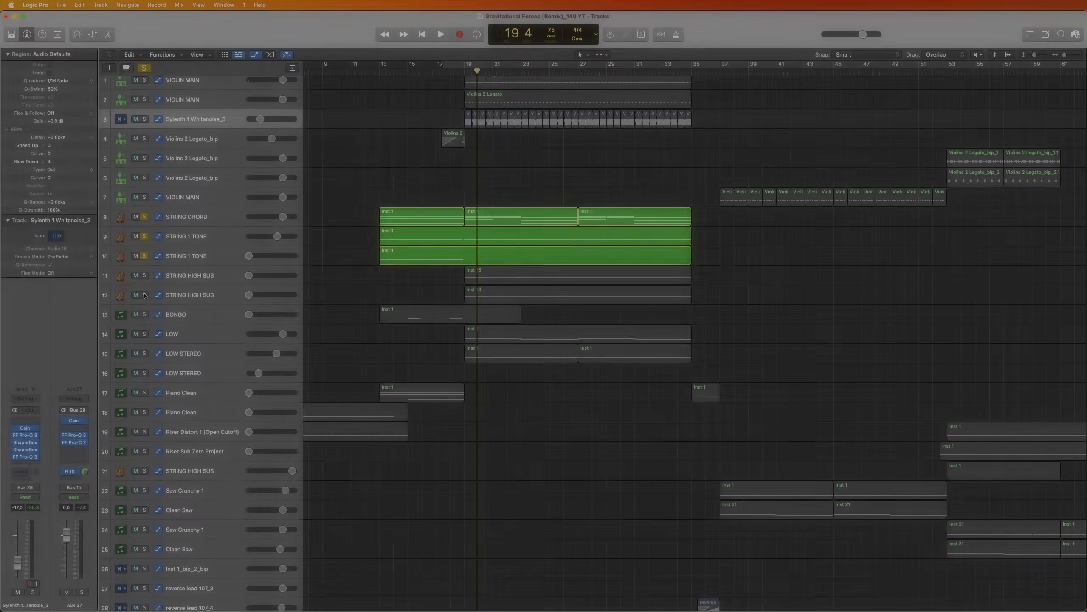
# Play the soloed group from STRING CHORD down to LOW STEREO from bar 19, taking LOW and LOW STEREO out of the solo.
pyautogui.click(145, 354)
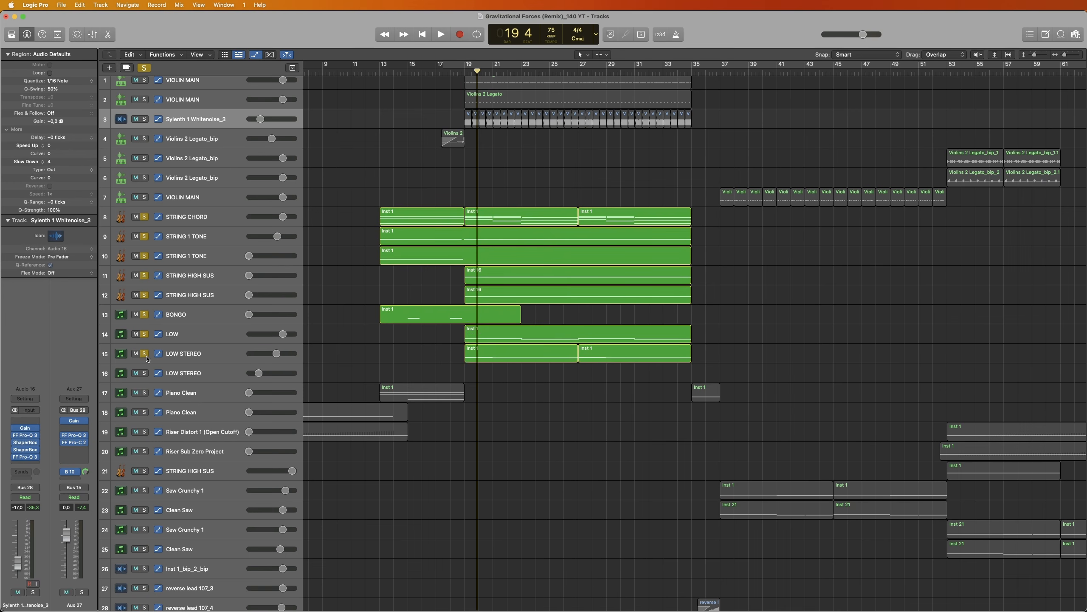
pyautogui.press(',')
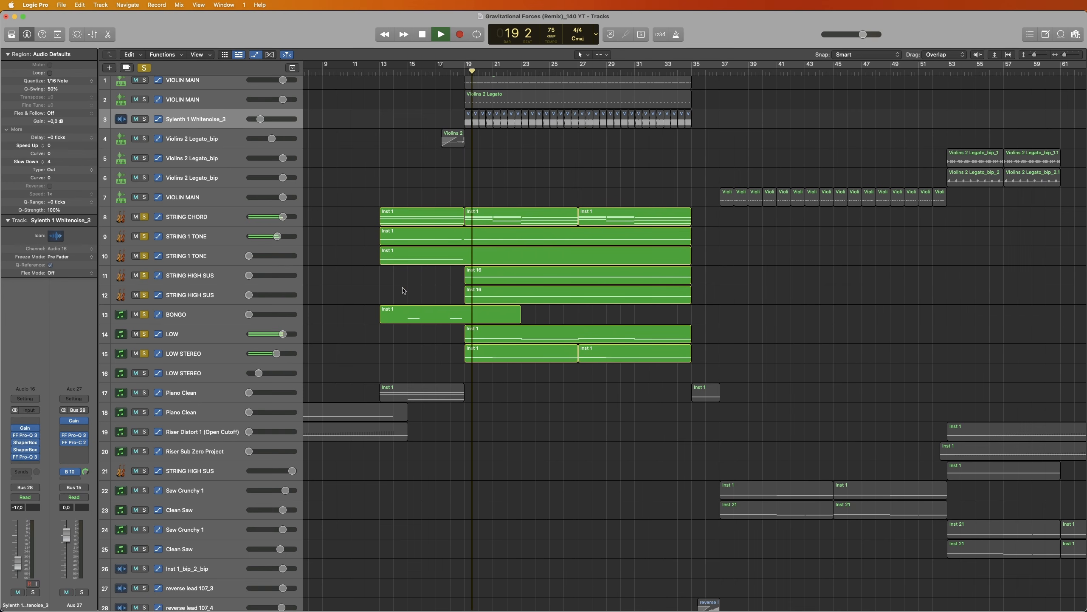
pyautogui.moveTo(144, 354); pyautogui.dragTo(144, 335)
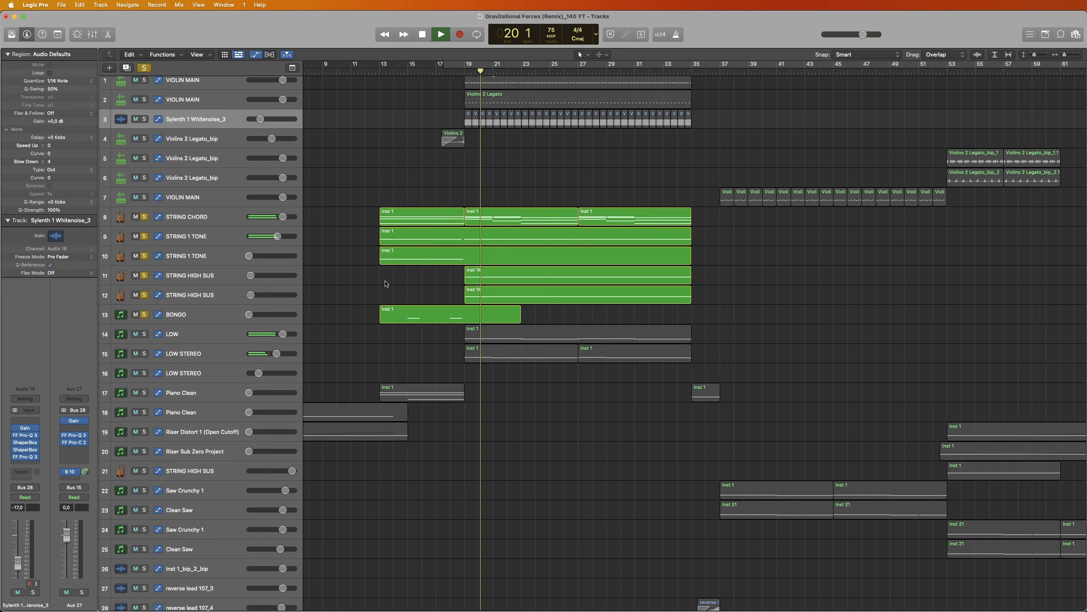
# Examine the Studio Strings instruments on STRING CHORD and the first STRING 1 TONE track, closing both windows.
pyautogui.click(186, 217)
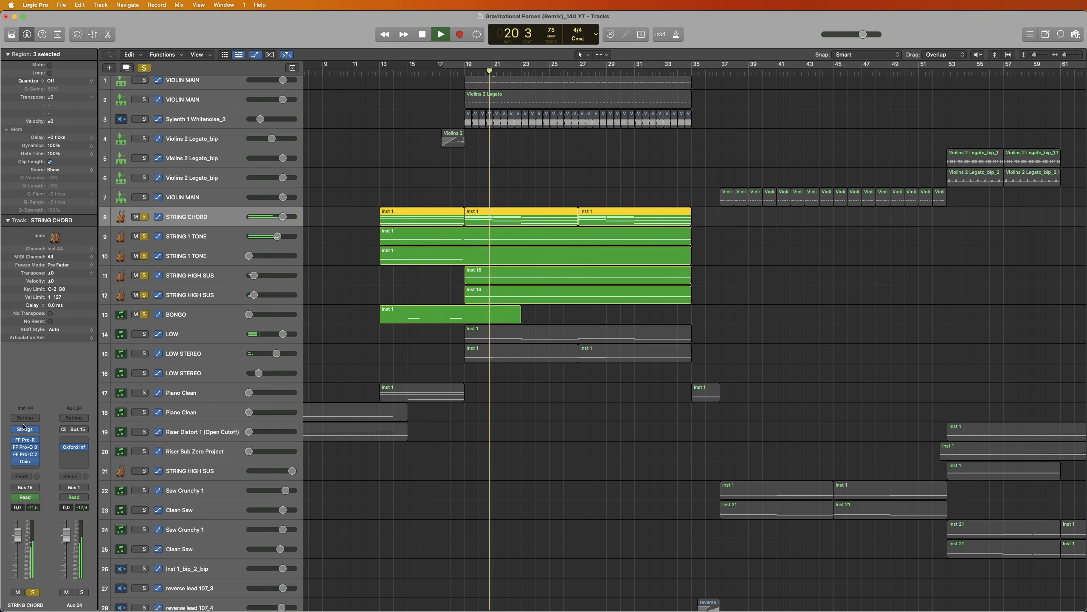
pyautogui.click(26, 429)
pyautogui.moveTo(660, 114); pyautogui.dragTo(768, 225)
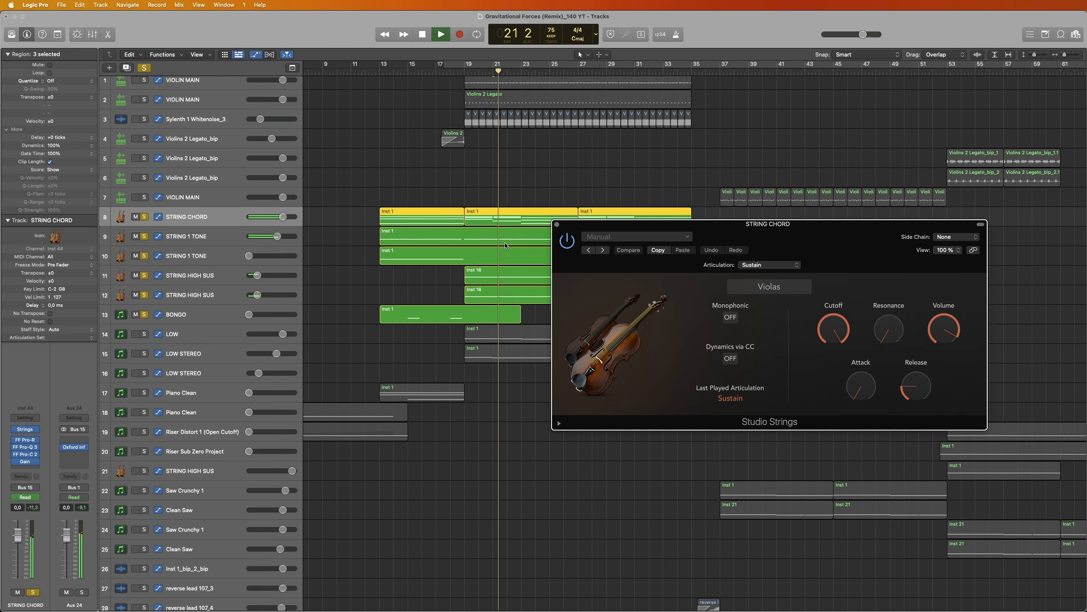
pyautogui.click(205, 237)
pyautogui.click(25, 422)
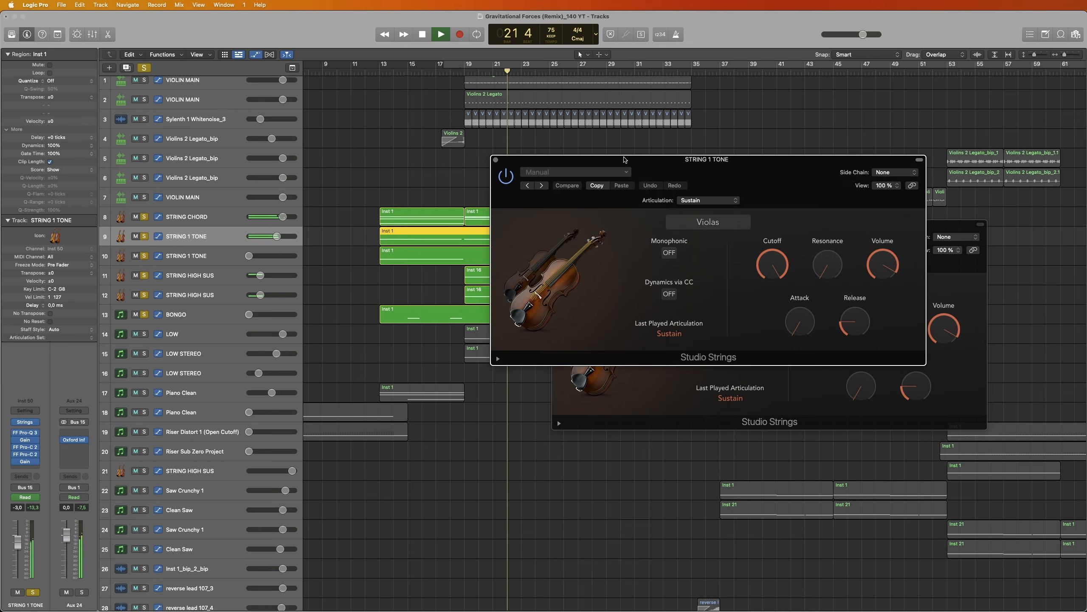
pyautogui.click(496, 160)
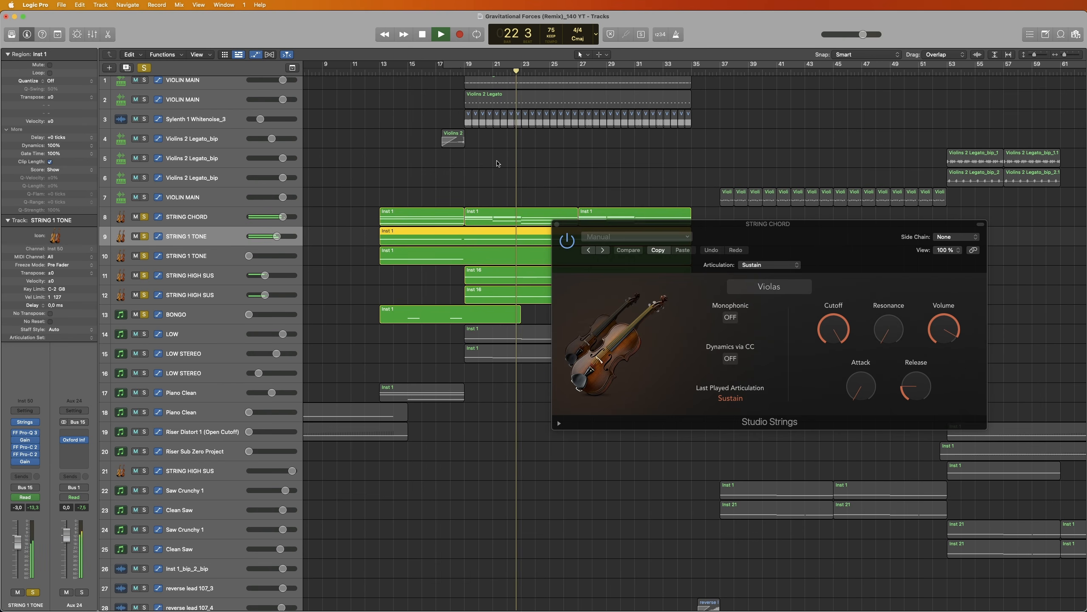
pyautogui.click(557, 223)
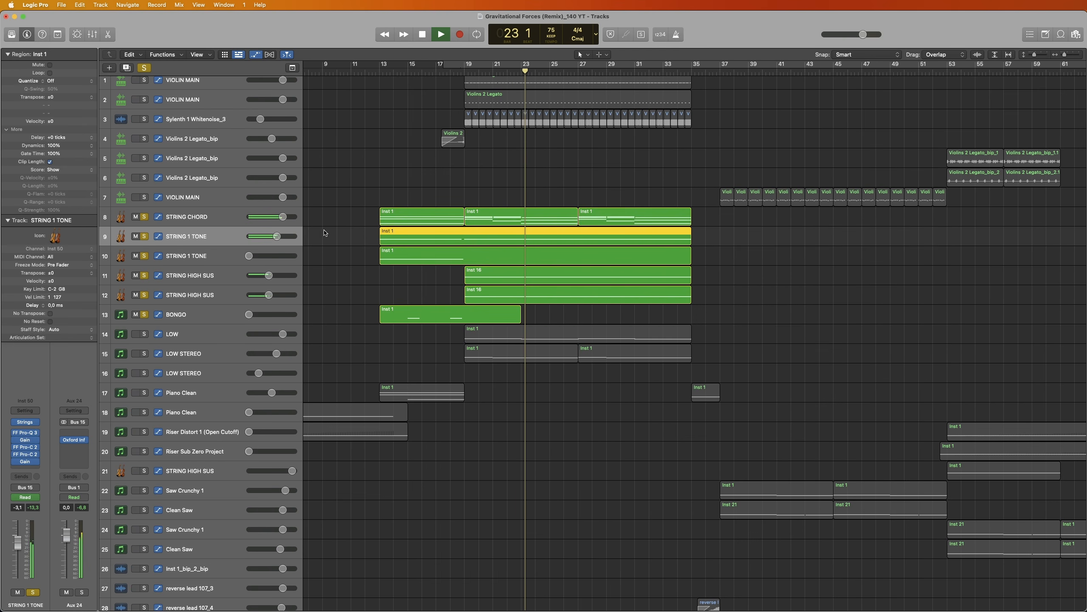
# Go through the second STRING 1 TONE and both STRING HIGH SUS tracks, and check the STRING CHORD instrument again.
pyautogui.click(196, 255)
pyautogui.click(200, 275)
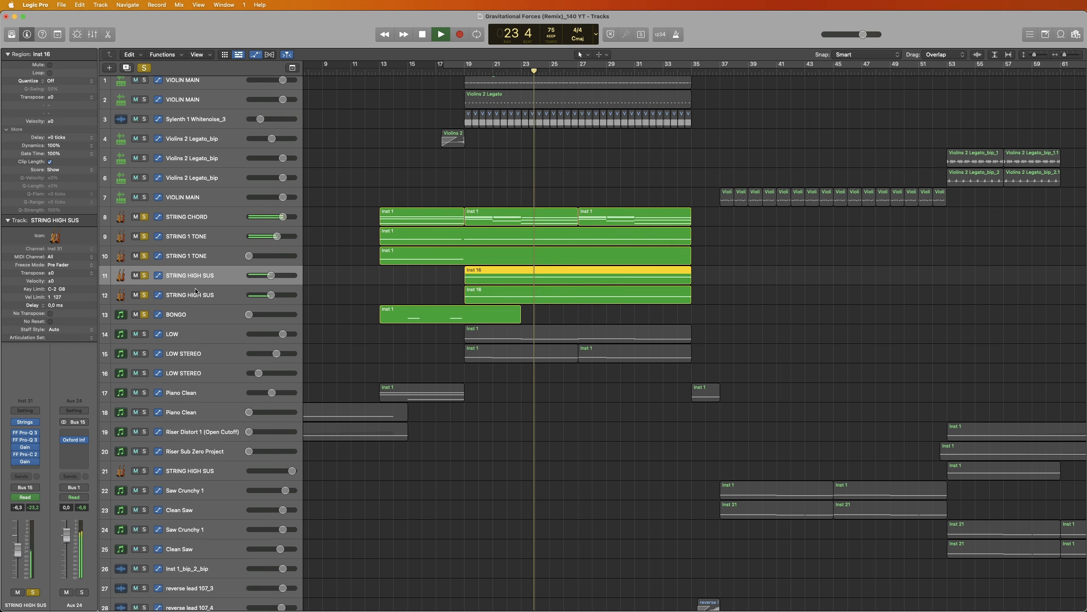
pyautogui.click(203, 293)
pyautogui.click(206, 217)
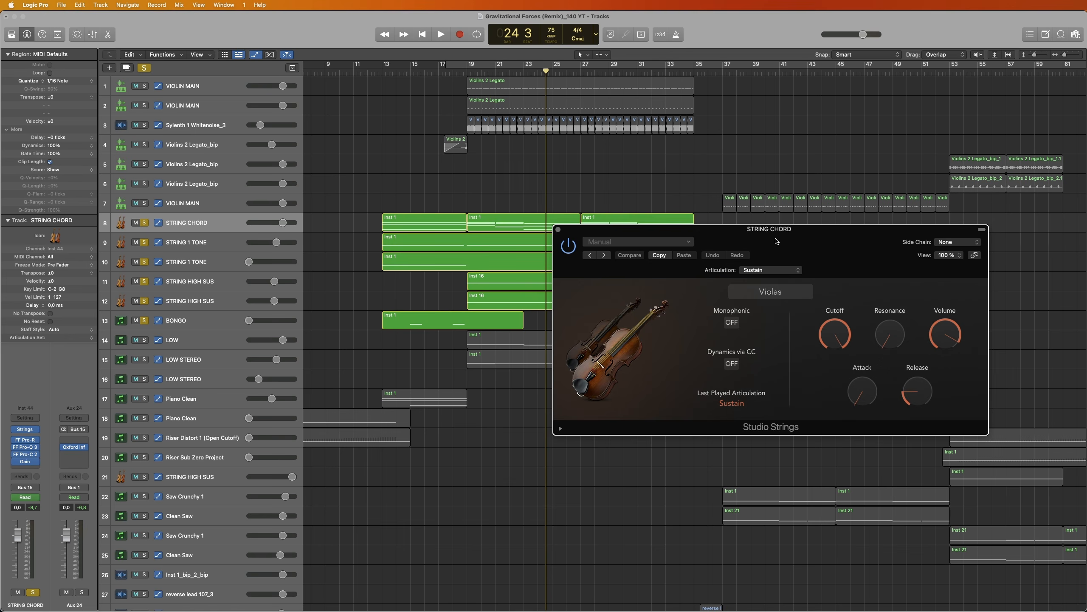
pyautogui.click(558, 230)
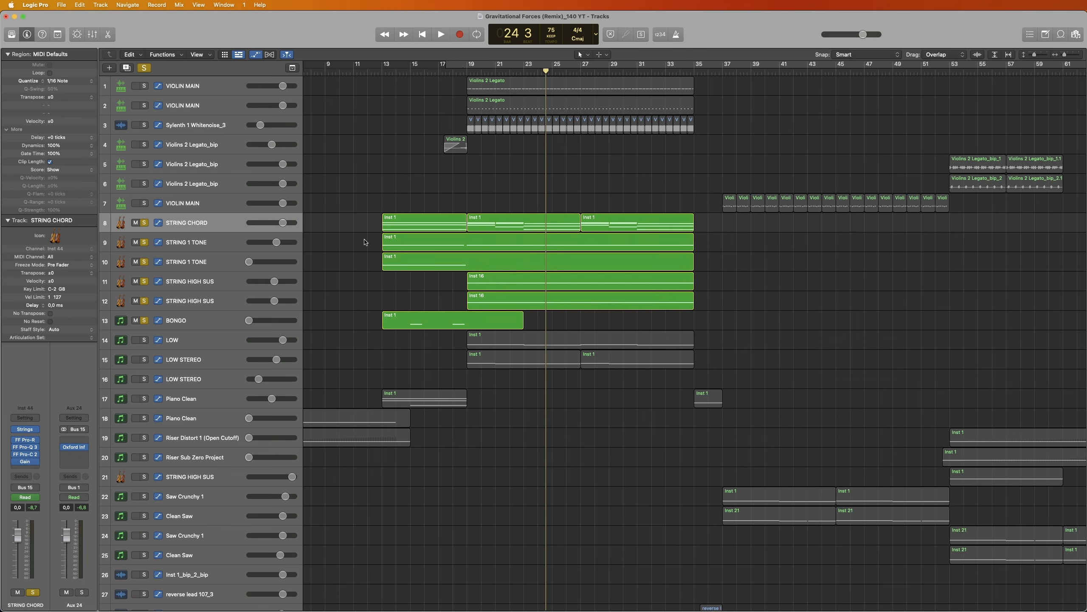
# Compare the channel strips of the string tracks from STRING CHORD to STRING HIGH SUS and clear the region selection.
pyautogui.click(208, 239)
pyautogui.click(207, 258)
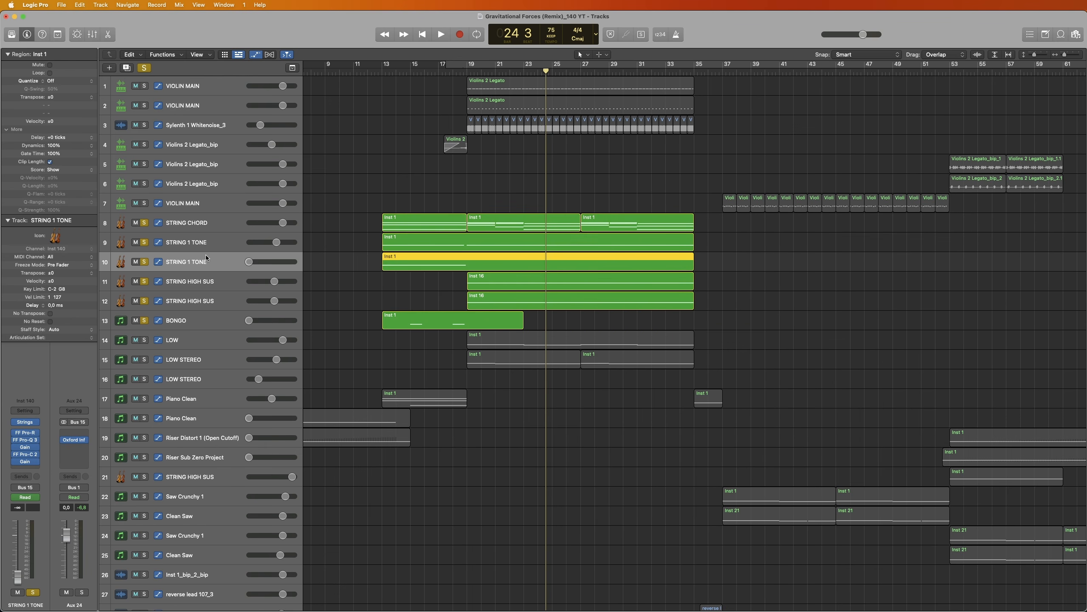
pyautogui.click(212, 227)
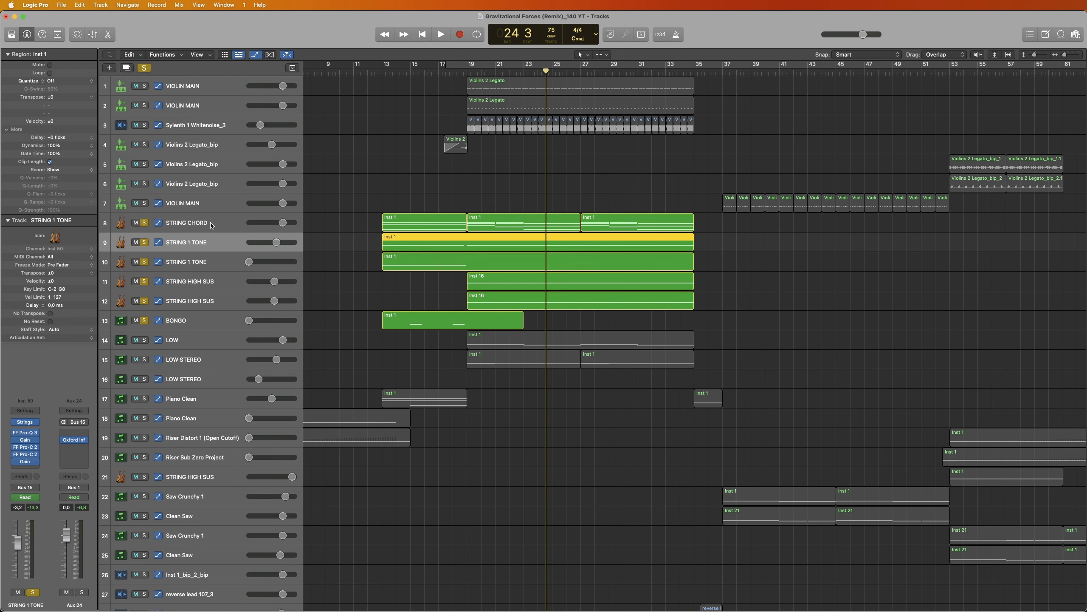
pyautogui.click(211, 238)
pyautogui.click(207, 226)
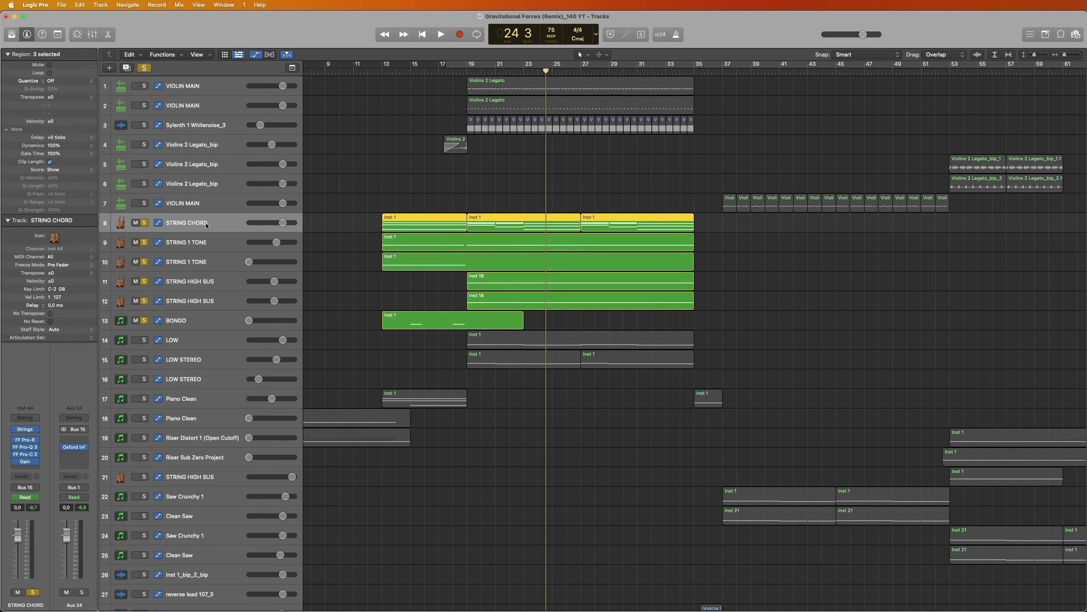
pyautogui.click(203, 242)
pyautogui.click(200, 269)
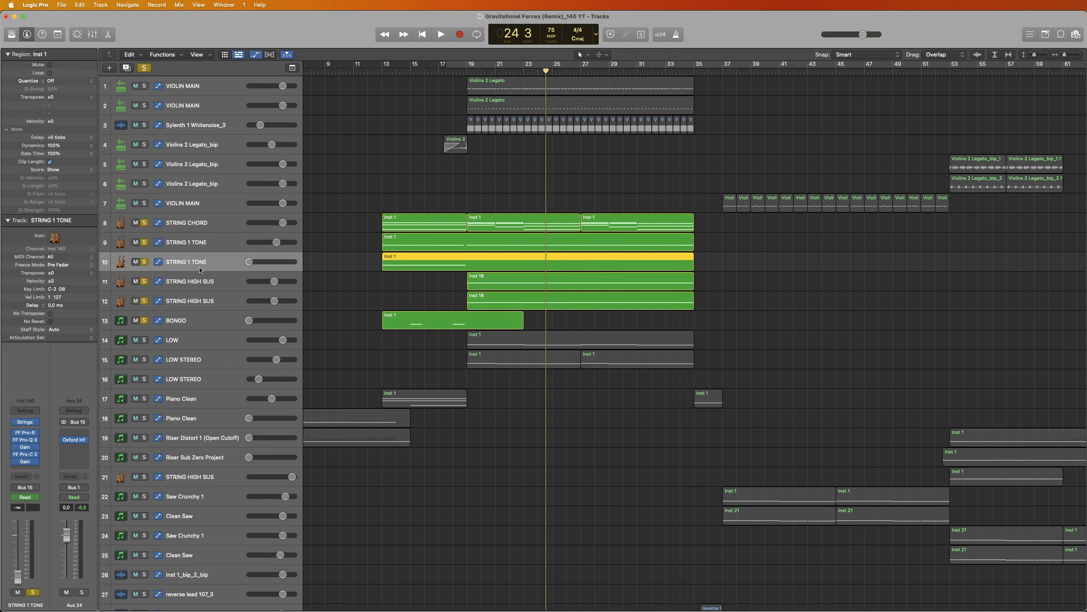
pyautogui.click(199, 286)
pyautogui.click(207, 300)
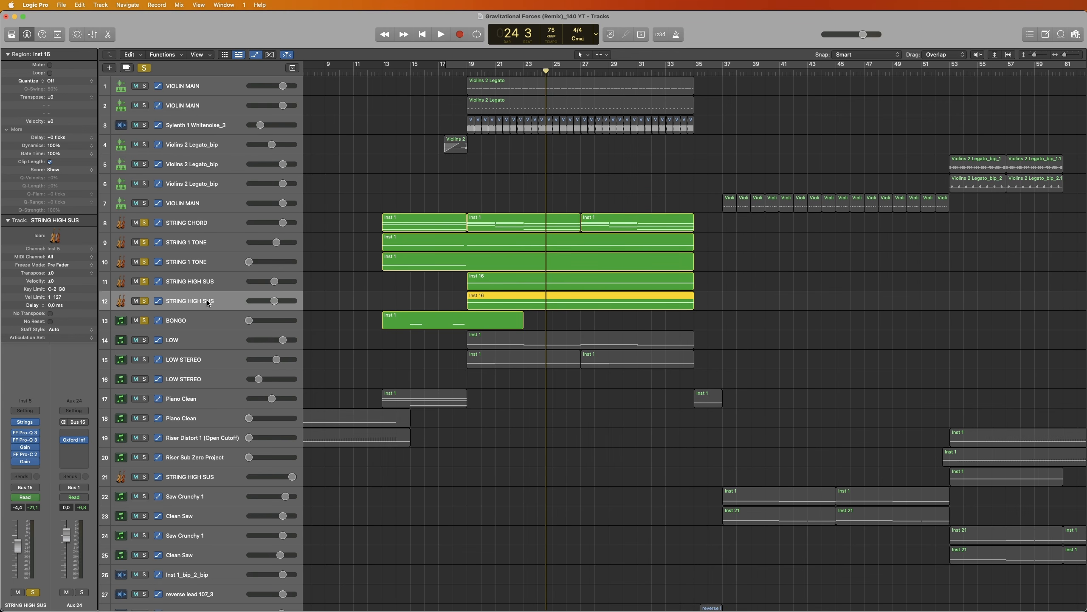
pyautogui.click(367, 297)
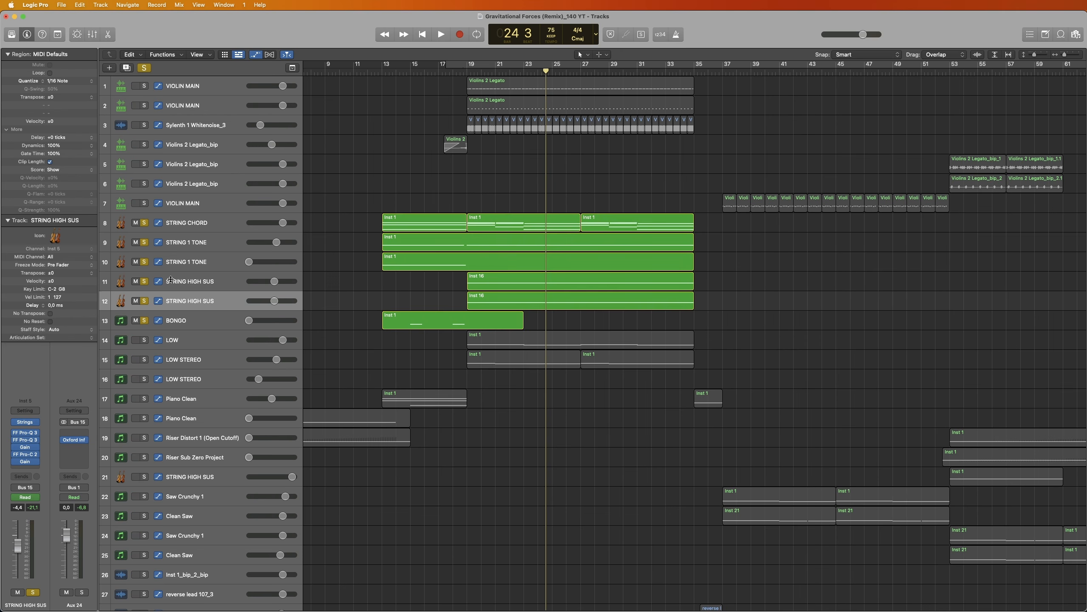
# Reduce the solo to STRING CHORD, play it from bar 19, and add the first STRING 1 TONE track to the solo.
pyautogui.moveTo(142, 323); pyautogui.dragTo(145, 246)
pyautogui.press('space')
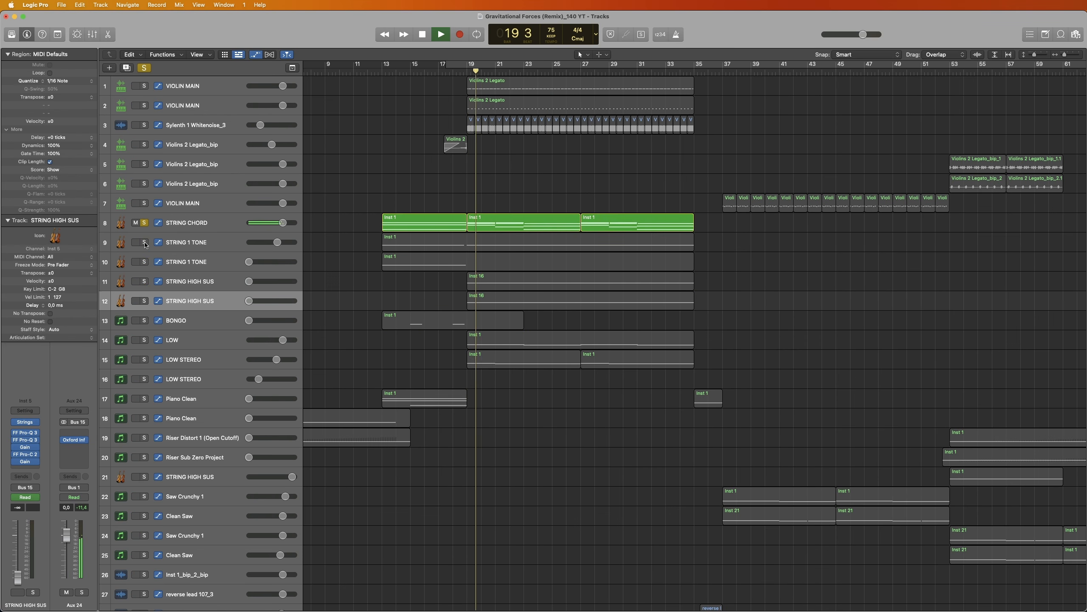
pyautogui.click(145, 243)
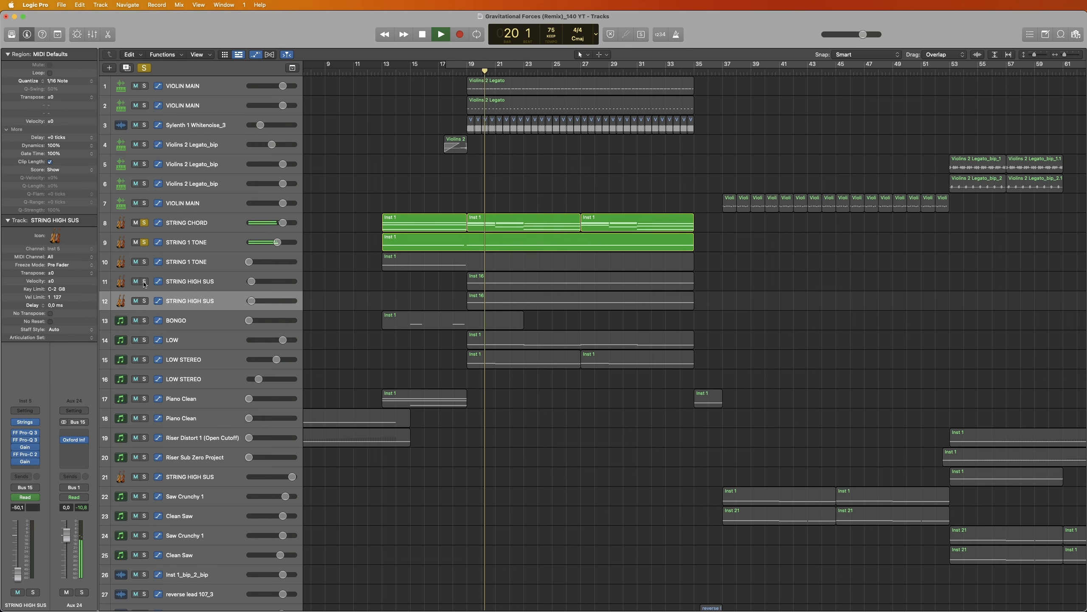
# Add both STRING HIGH SUS tracks to the solo, audition them alone, and restore STRING CHORD and STRING 1 TONE.
pyautogui.moveTo(145, 284); pyautogui.dragTo(146, 301)
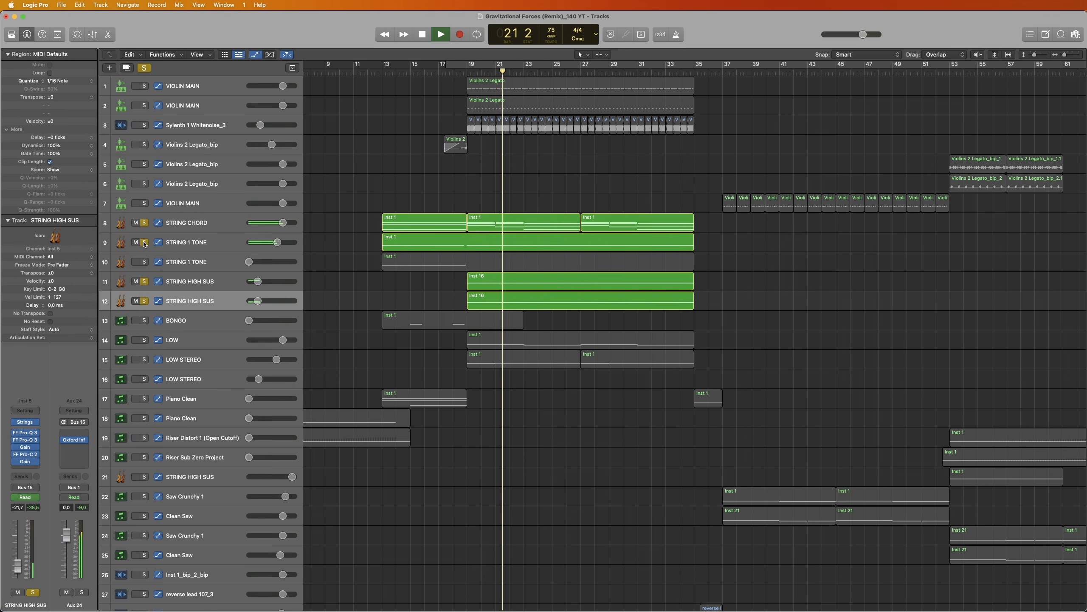
pyautogui.moveTo(146, 245); pyautogui.dragTo(147, 225)
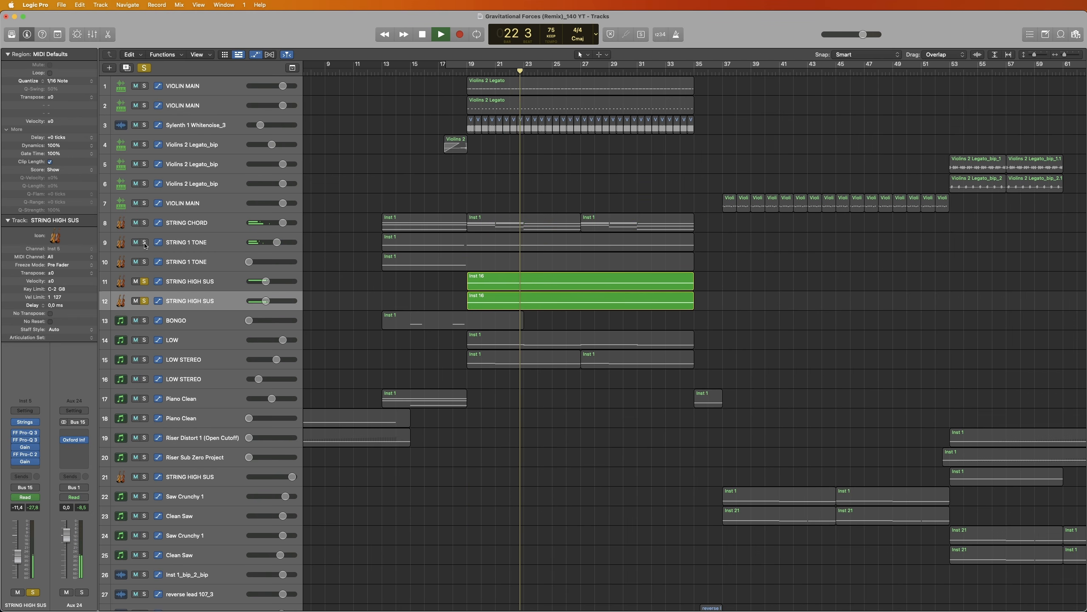
pyautogui.moveTo(146, 246); pyautogui.dragTo(146, 224)
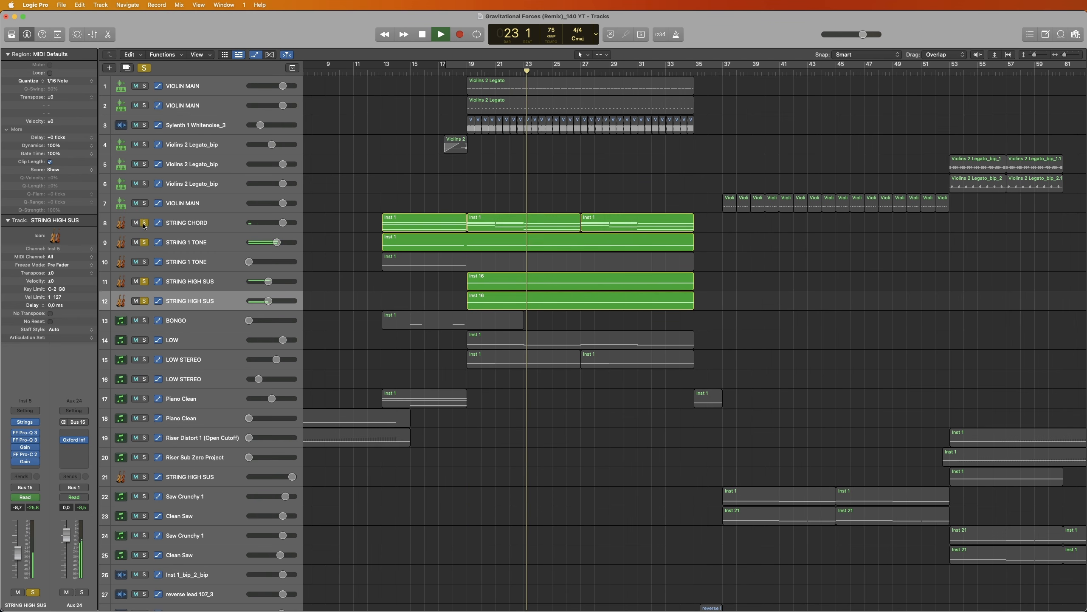
# Add the second STRING 1 TONE track to the solo, and check the LOW track's Sylenth1 and FF Pro-Q 3 settings.
pyautogui.click(145, 262)
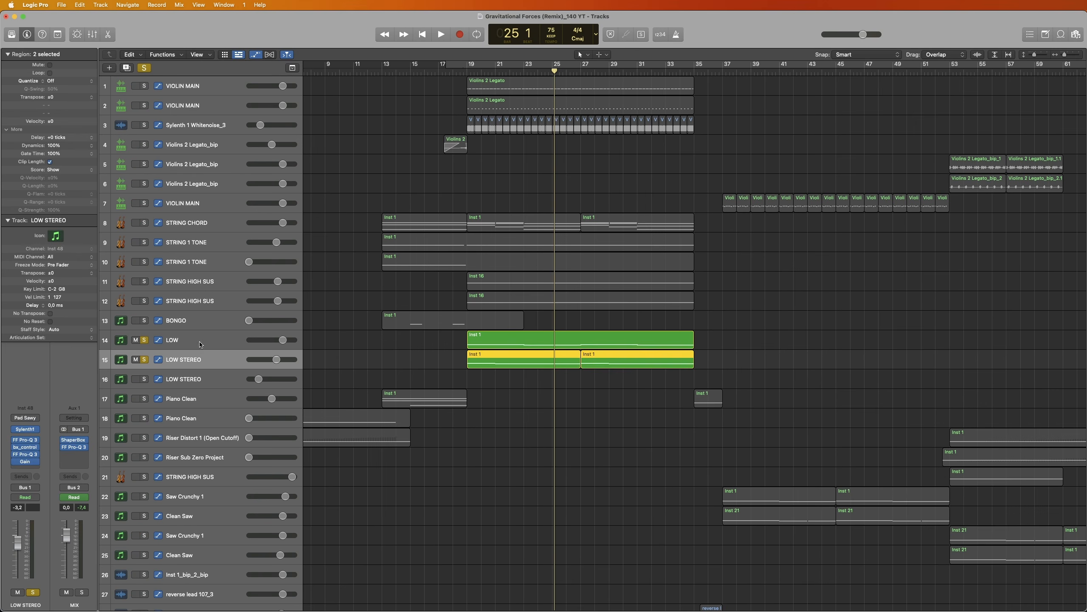
pyautogui.click(200, 348)
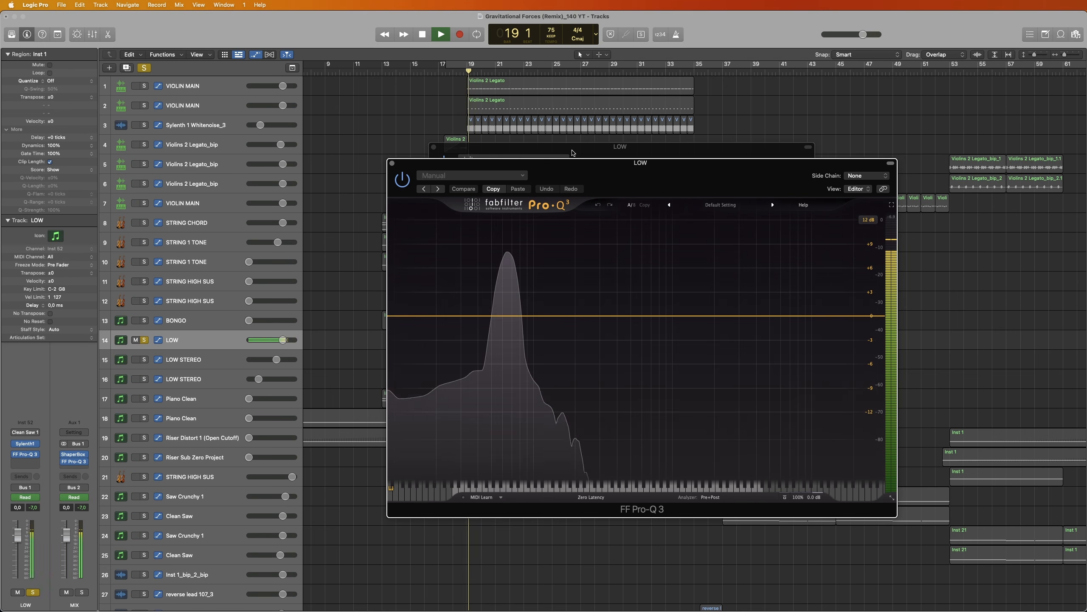
pyautogui.press('space')
pyautogui.click(568, 151)
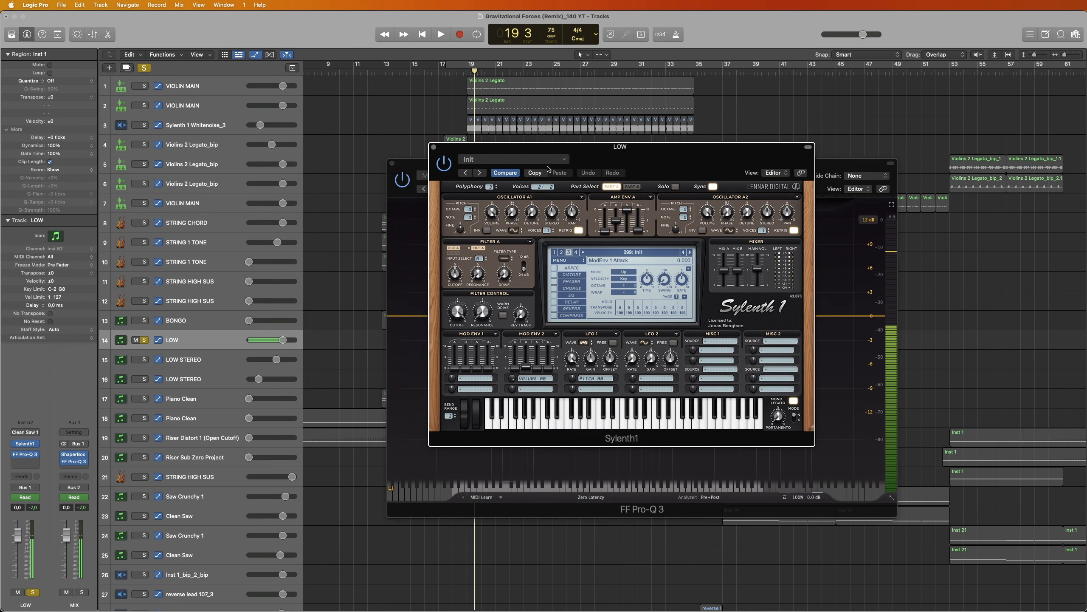
pyautogui.click(434, 147)
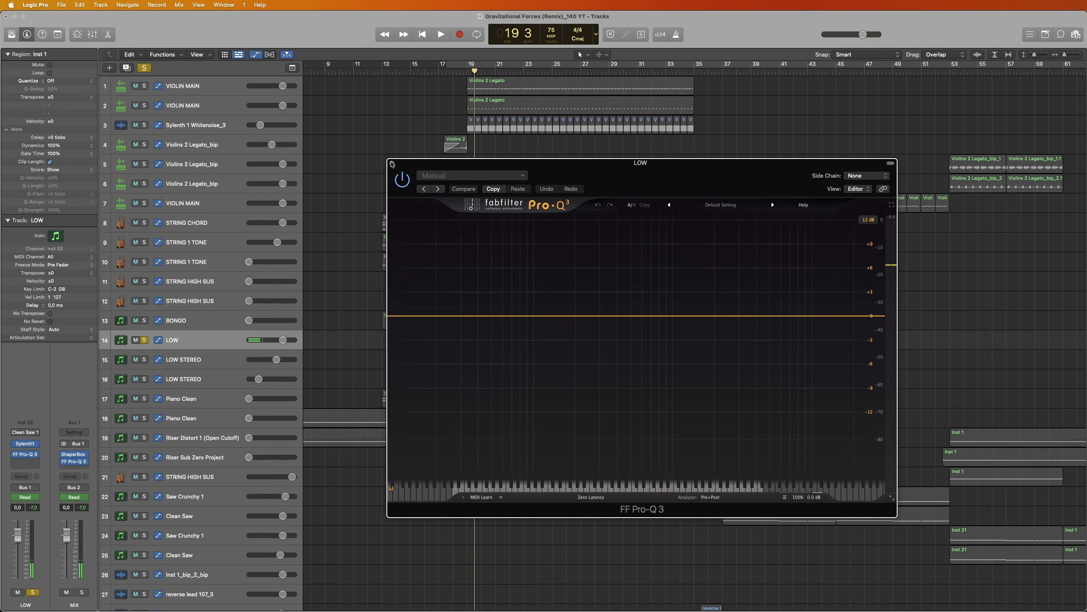
pyautogui.click(392, 164)
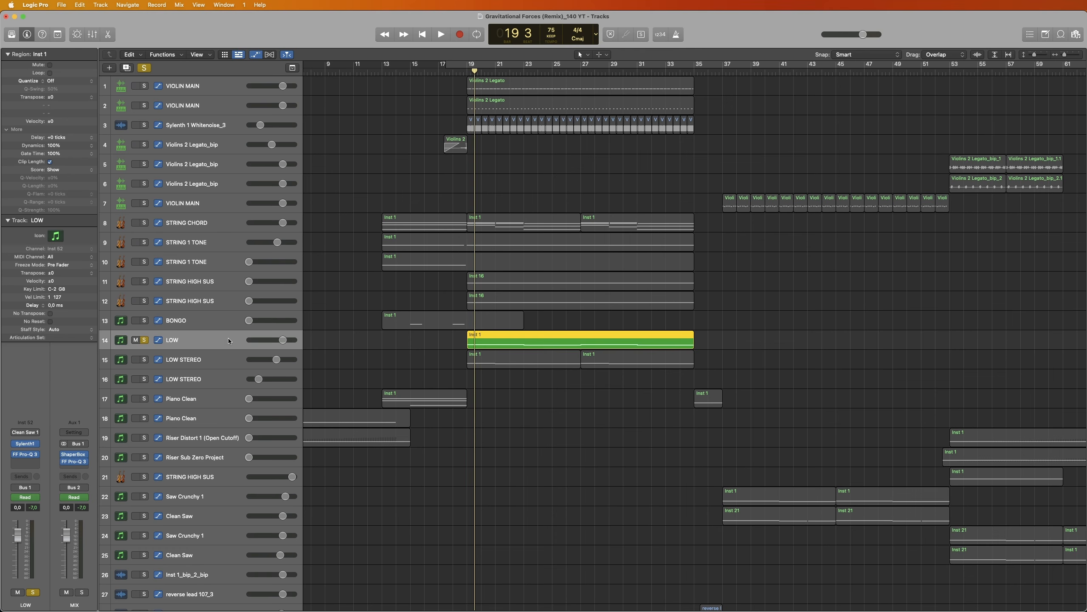
# Solo the first LOW STEREO track and audition it with its Sylenth1 pad patch "PAD - Into The Night" in view.
pyautogui.click(194, 360)
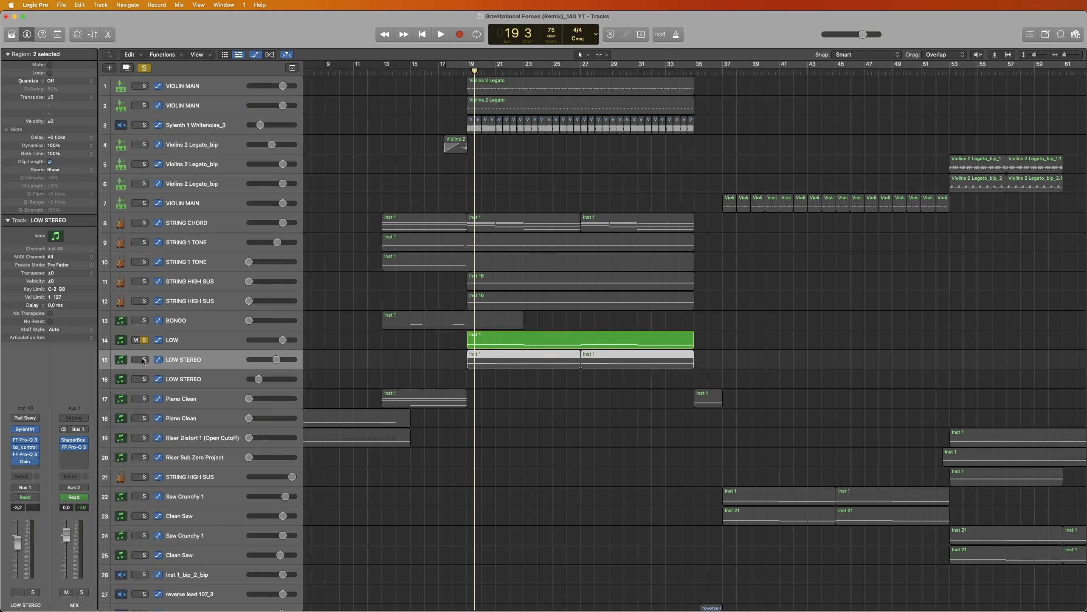
pyautogui.doubleClick(189, 353)
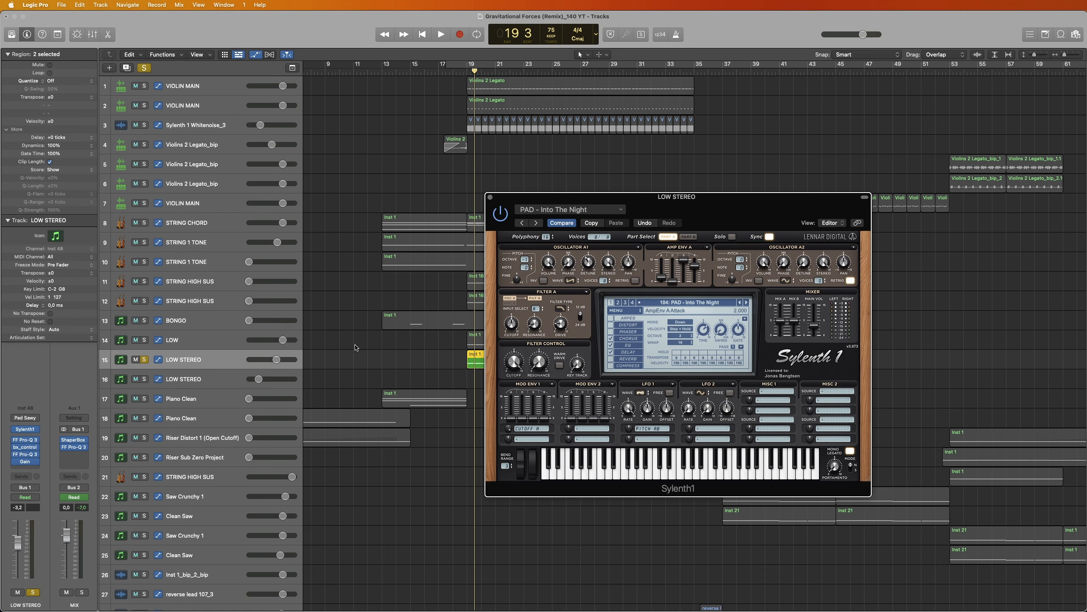
pyautogui.press('space')
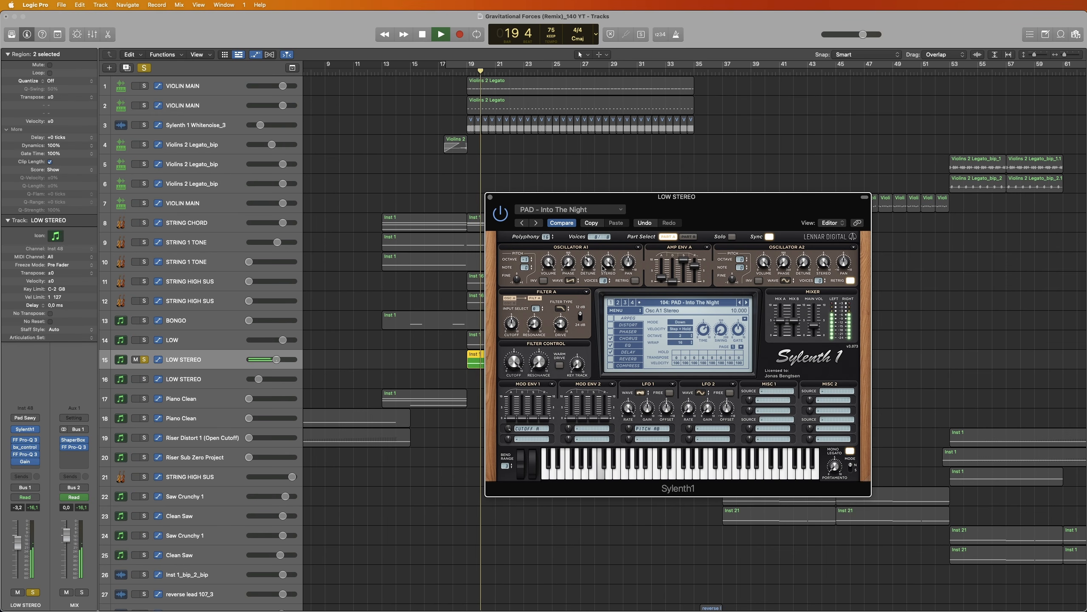
pyautogui.press('space')
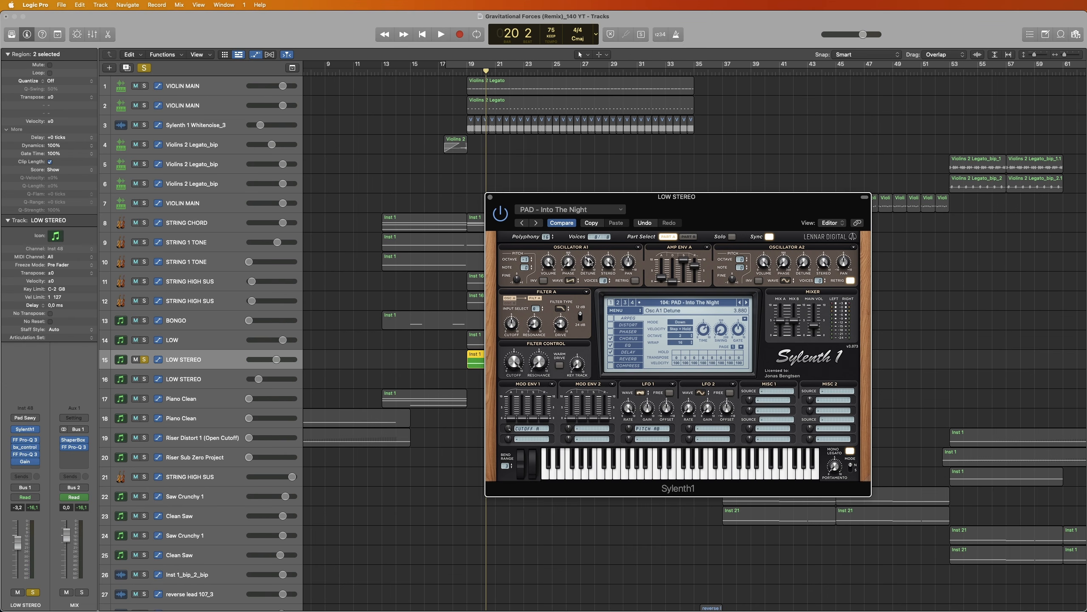
# Inspect the first FF Pro-Q 3 on LOW STEREO and audition the track from bar 19 with the EQ bypassed and active.
pyautogui.click(28, 442)
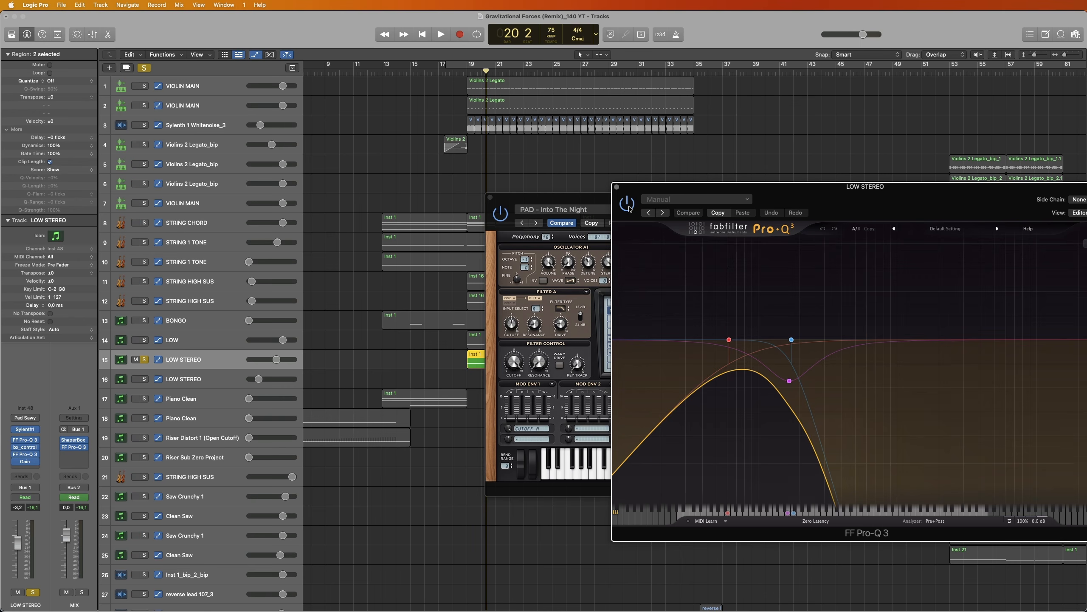
pyautogui.press('space')
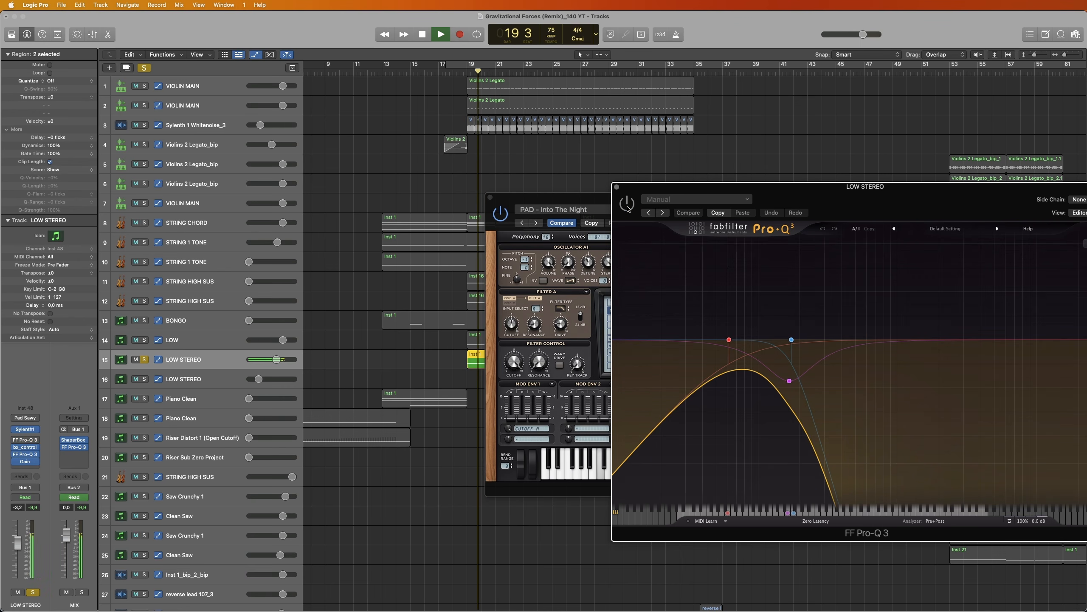
pyautogui.press('space')
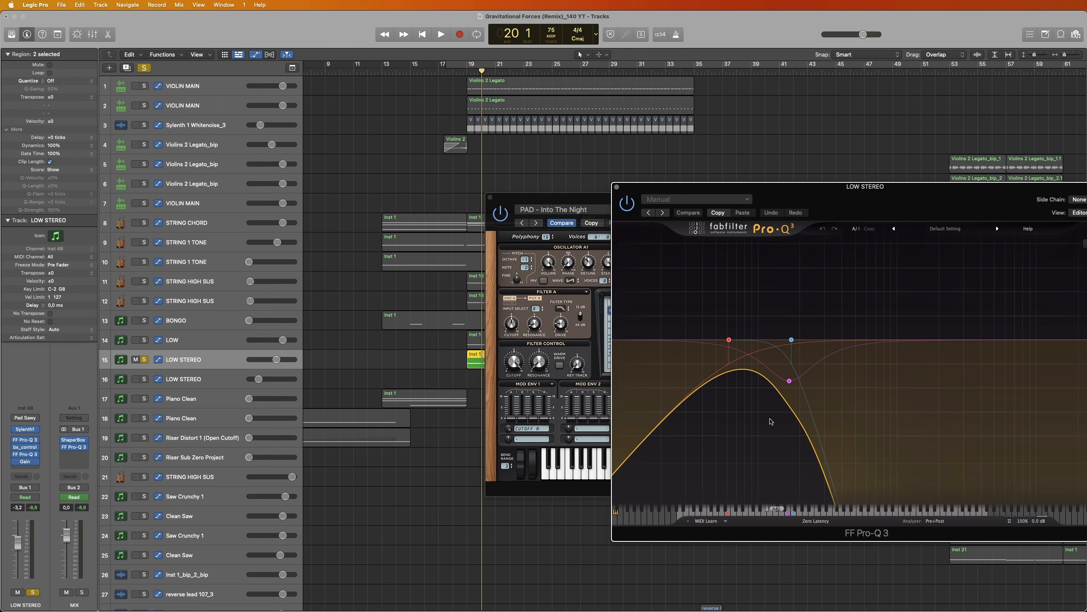
pyautogui.moveTo(773, 200); pyautogui.dragTo(777, 196)
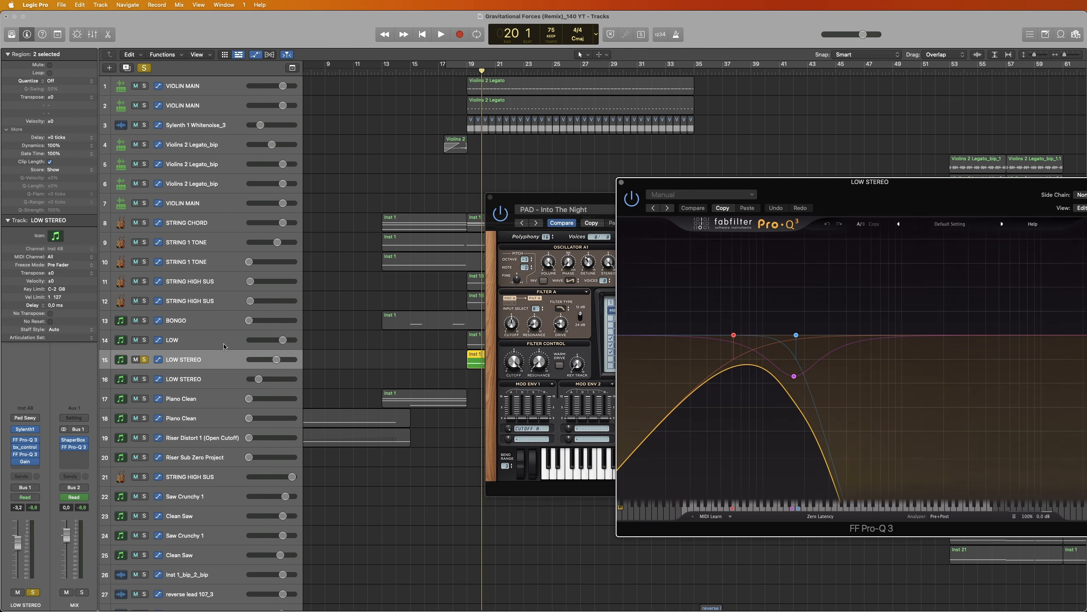
# Add LOW to the solo and audition it together with LOW STEREO from bar 19, keeping the EQ in view.
pyautogui.click(208, 342)
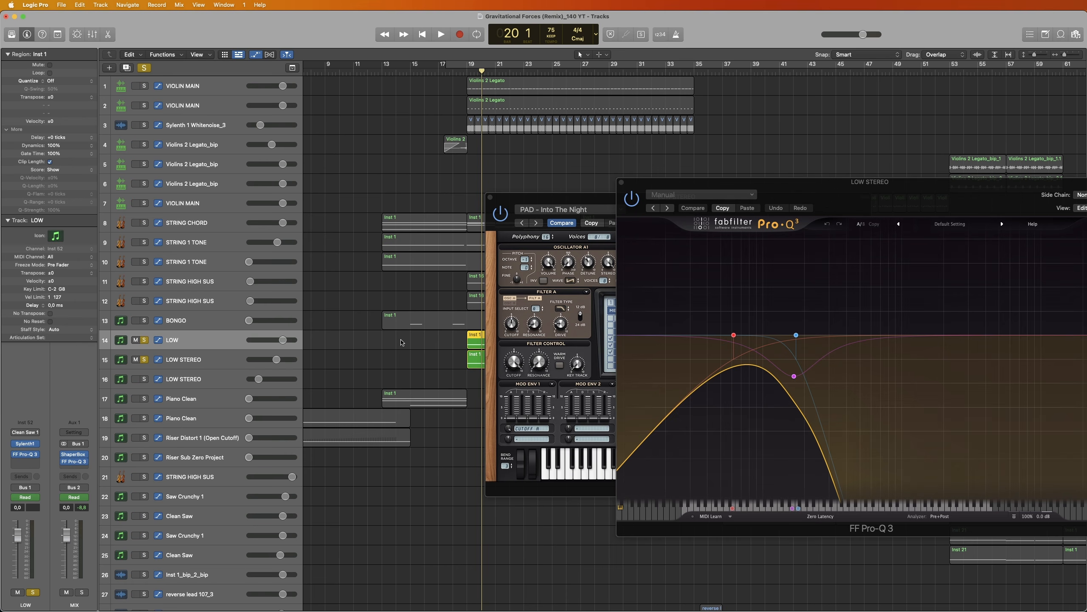
pyautogui.press('space')
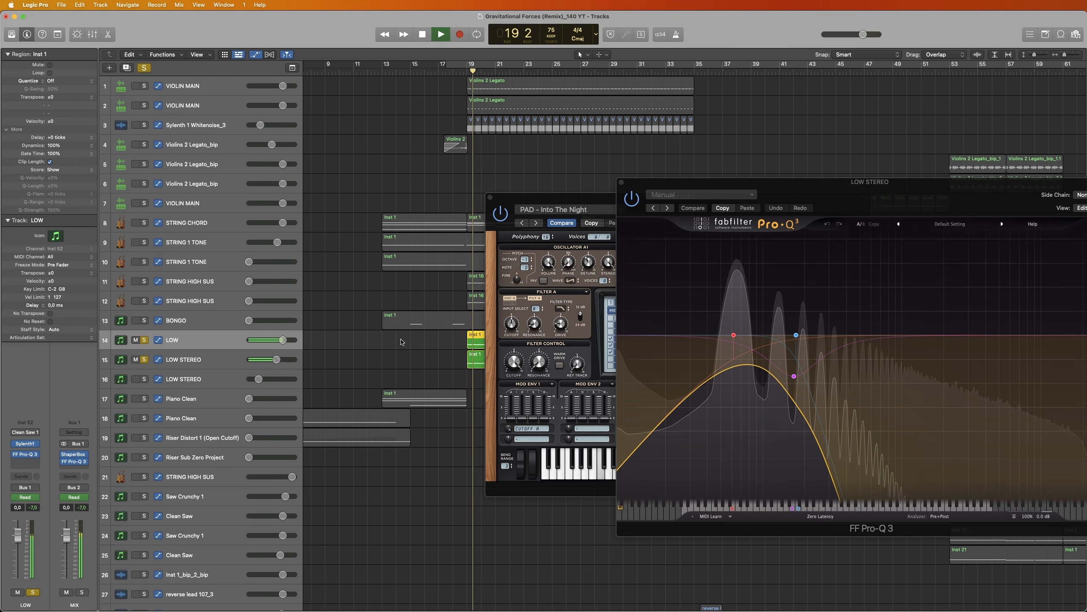
pyautogui.moveTo(636, 198); pyautogui.dragTo(646, 201)
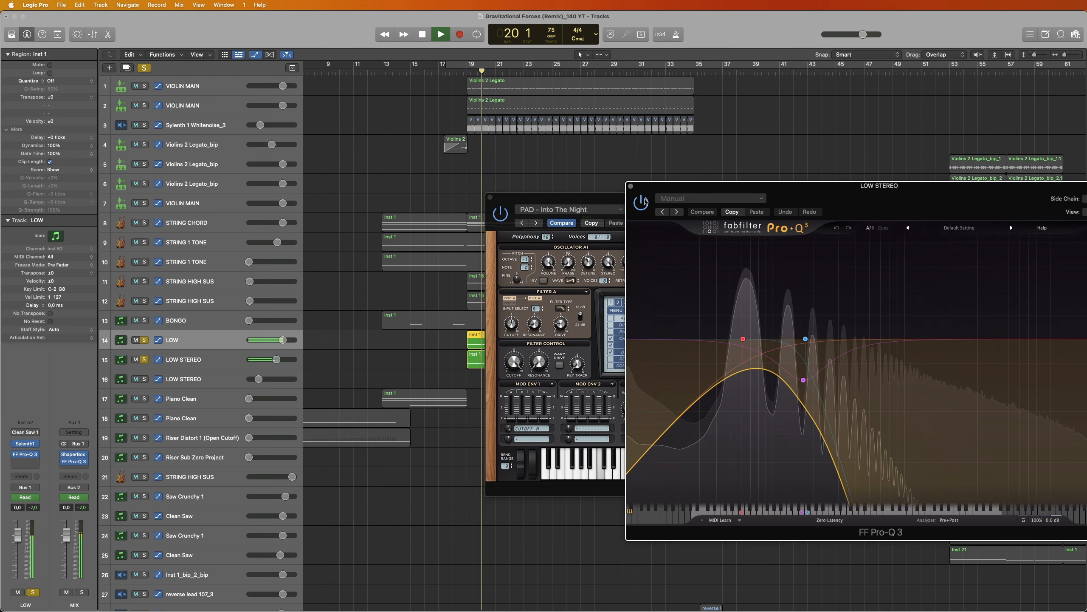
pyautogui.press('space')
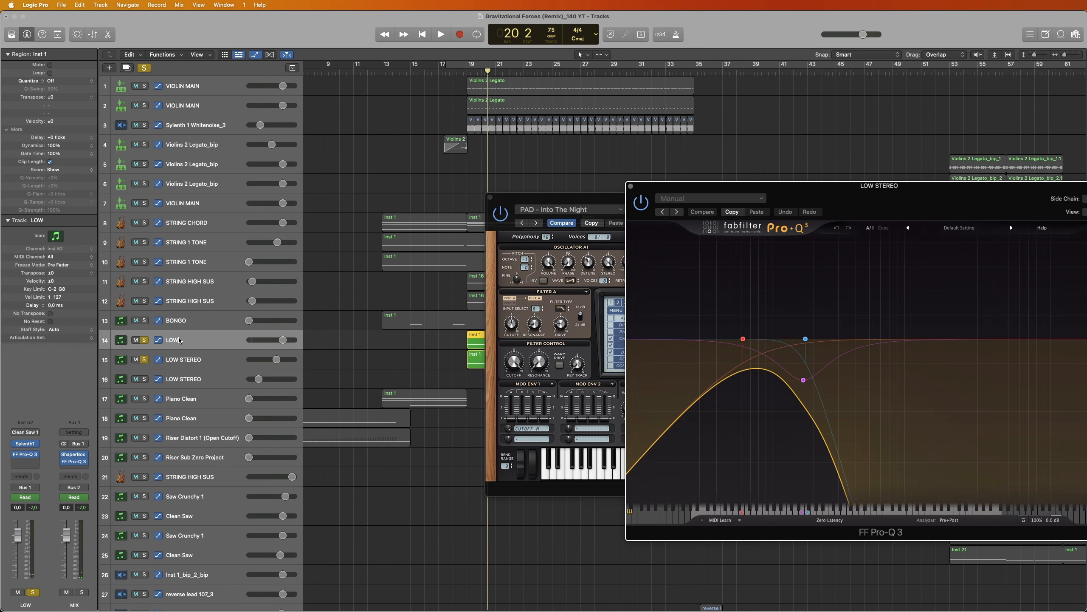
# Take LOW out of the solo and play LOW STEREO alone several times while examining its spectrum in FF Pro-Q 3.
pyautogui.click(145, 340)
pyautogui.click(207, 362)
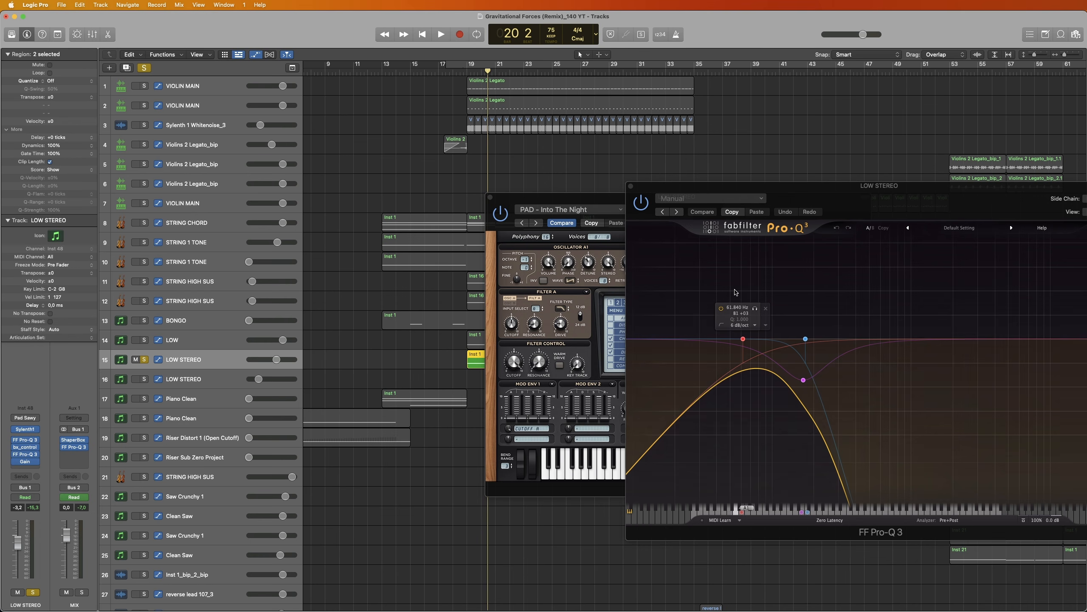
pyautogui.press('space')
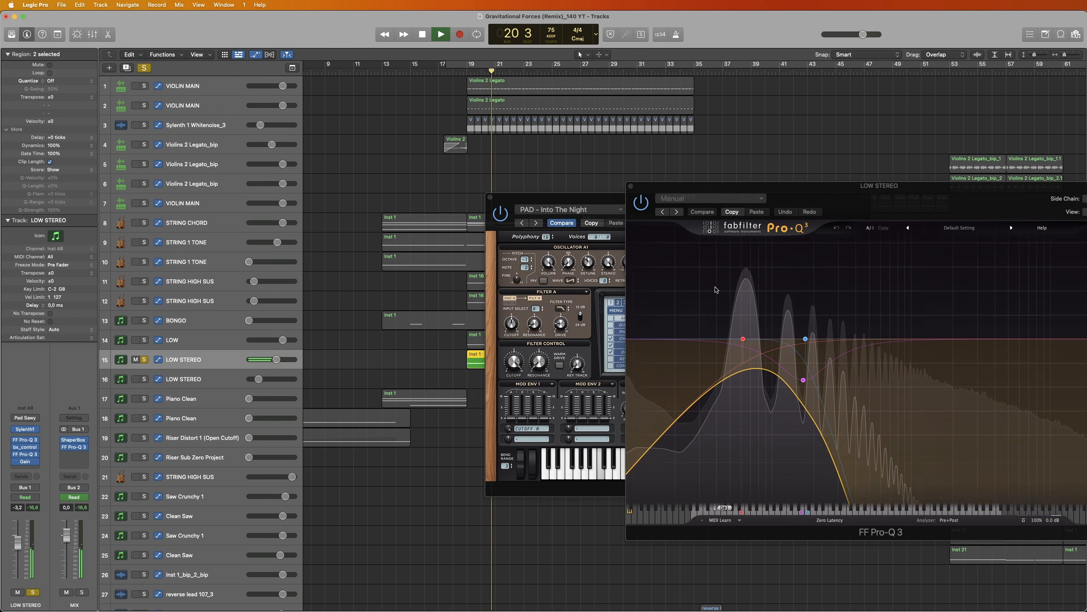
pyautogui.press('space')
pyautogui.press('space')
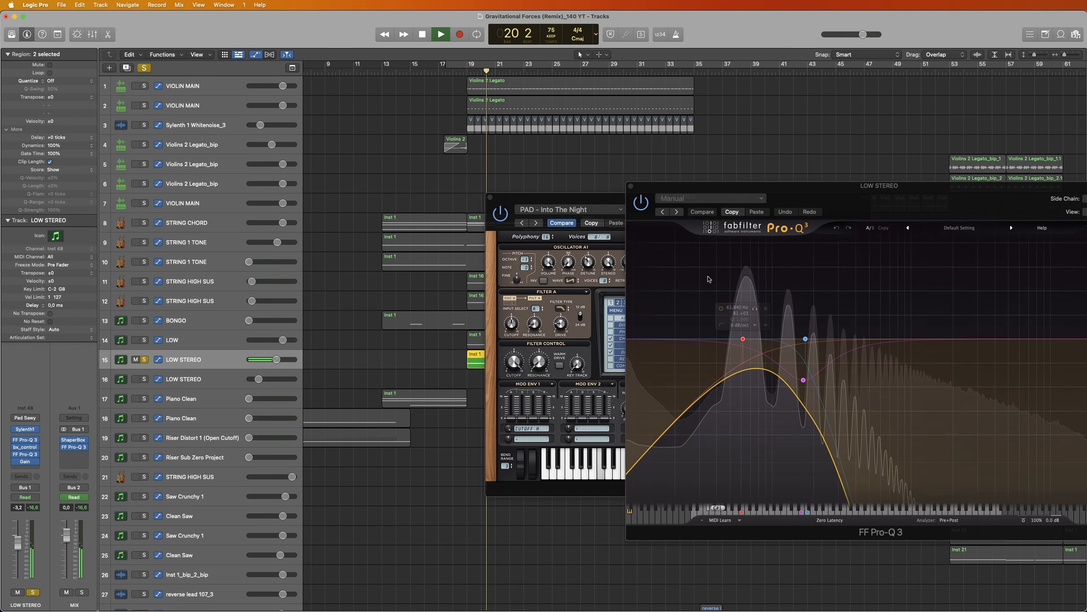
pyautogui.press('space')
pyautogui.press('space')
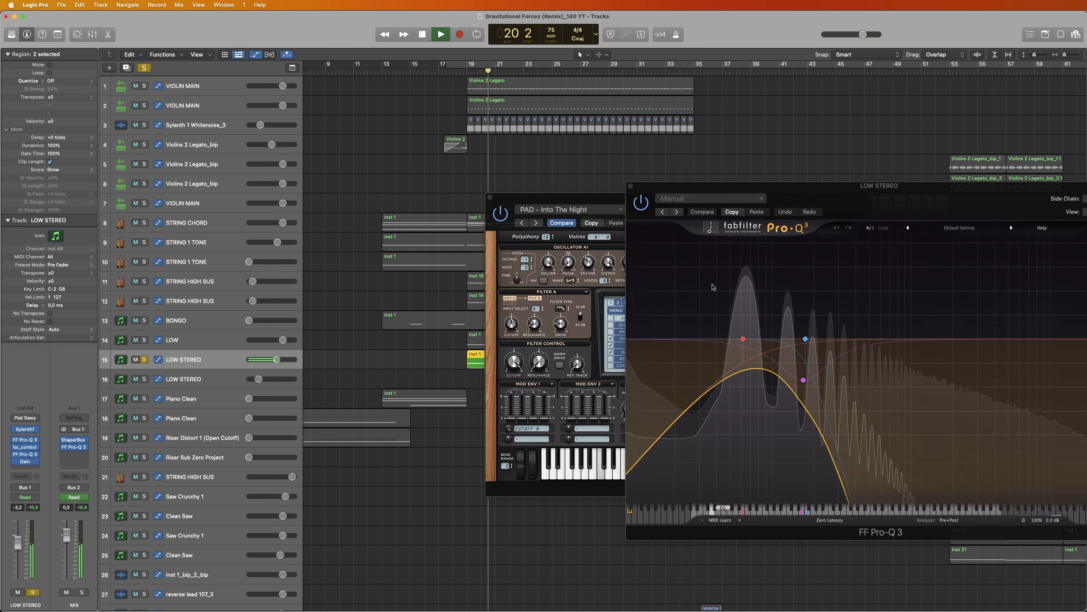
pyautogui.press('space')
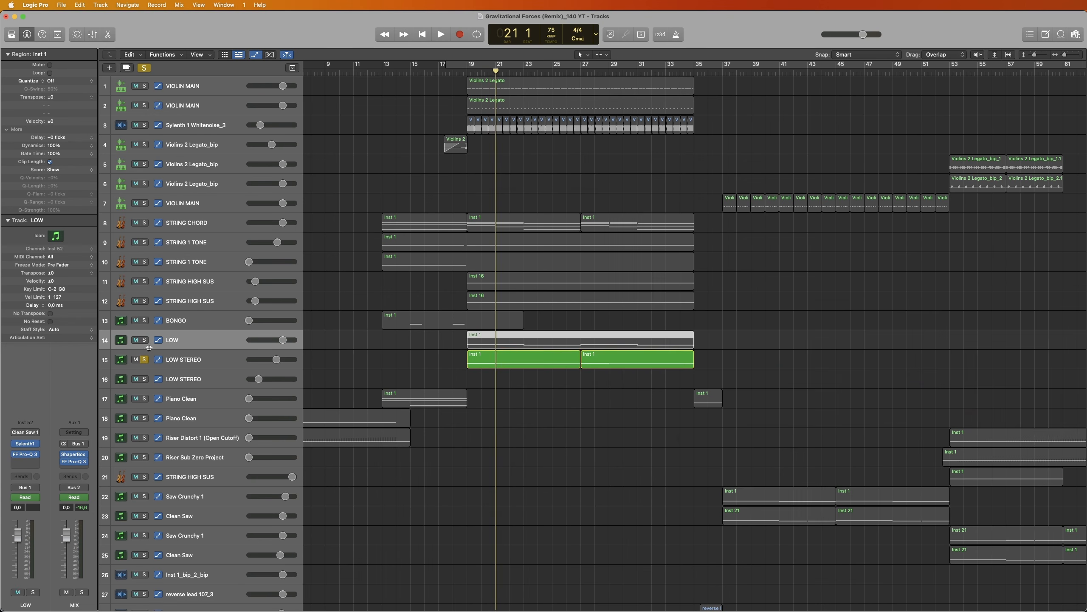
# Solo only the LOW track and check the oscillator settings of its Sylenth1 instrument.
pyautogui.keyDown('alt'); pyautogui.click(146, 341); pyautogui.keyUp('alt')
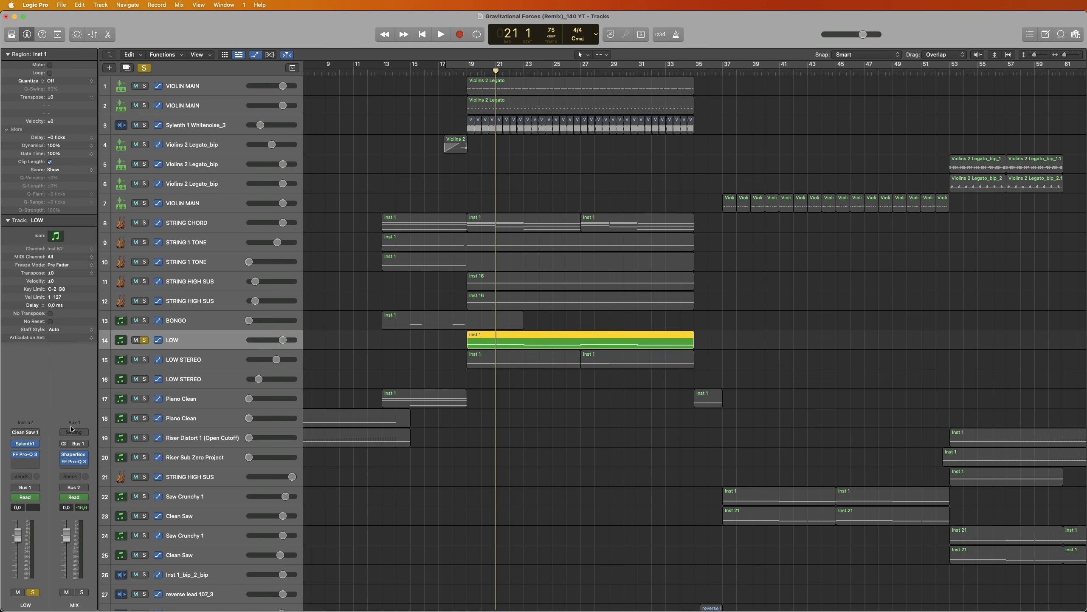
pyautogui.click(27, 444)
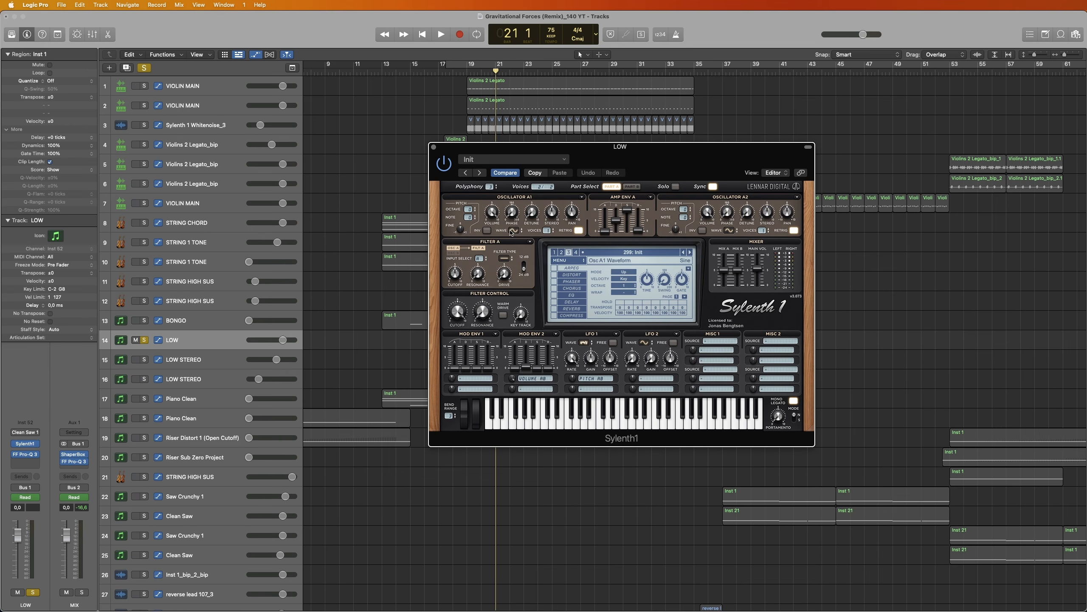
pyautogui.moveTo(456, 153); pyautogui.dragTo(470, 163)
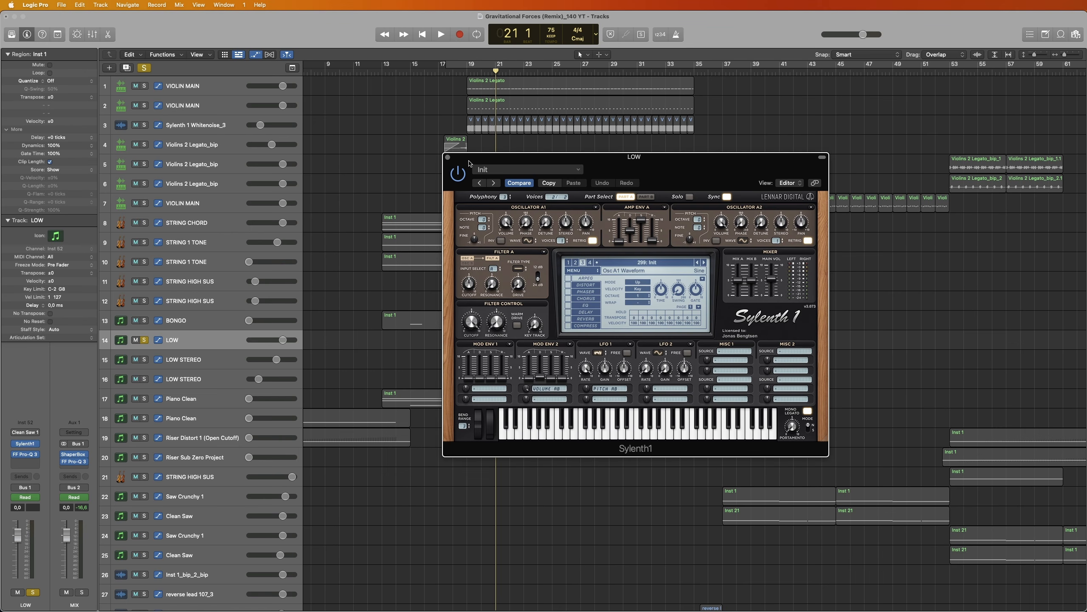
pyautogui.click(447, 157)
# Compare the LOW and LOW STEREO tracks and solo only LOW STEREO.
pyautogui.click(213, 359)
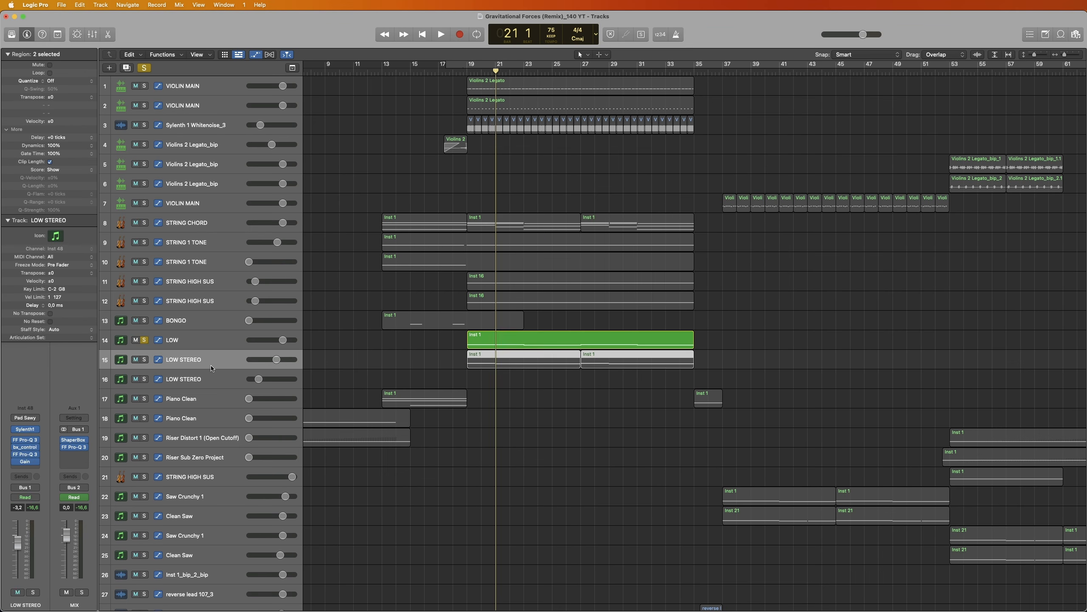
pyautogui.click(212, 340)
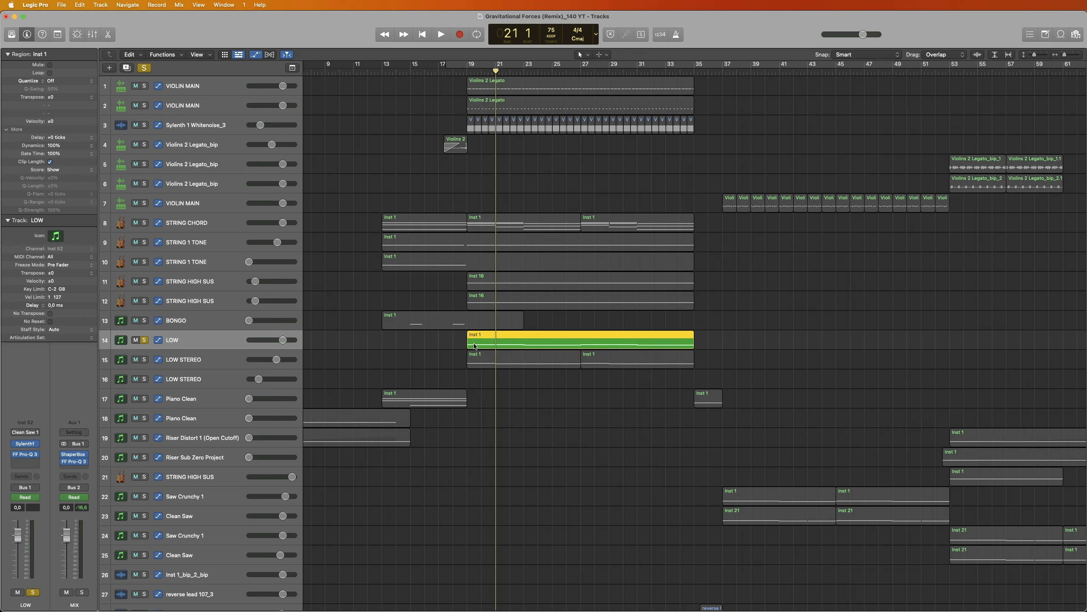
pyautogui.click(210, 360)
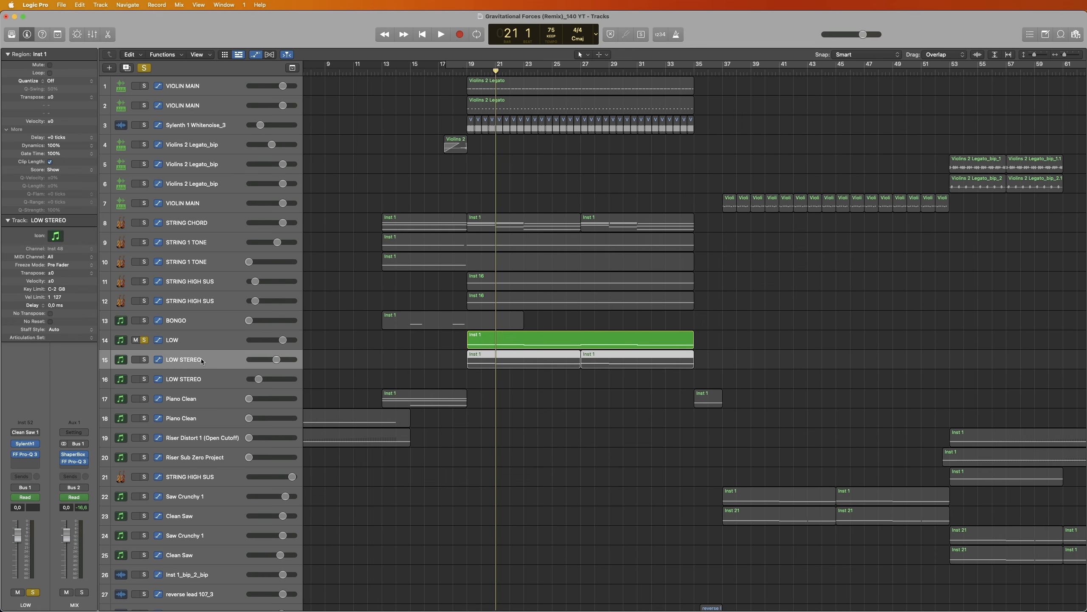
pyautogui.keyDown('alt'); pyautogui.click(144, 360); pyautogui.keyUp('alt')
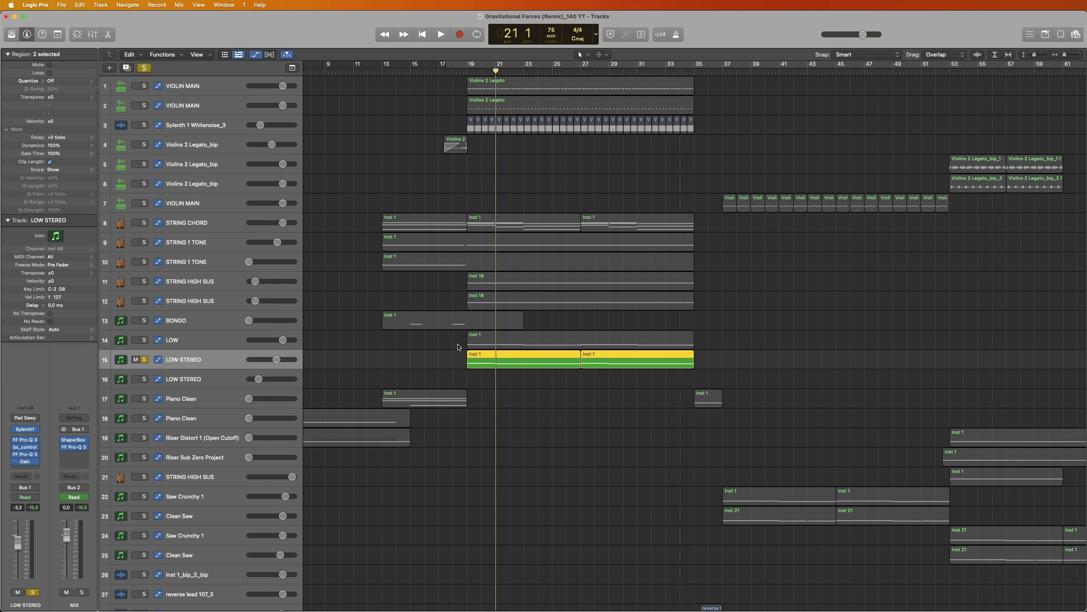
# Point out the regions on LOW and LOW STEREO, and add LOW back to the solo.
pyautogui.moveTo(448, 341); pyautogui.dragTo(665, 361)
pyautogui.click(704, 360)
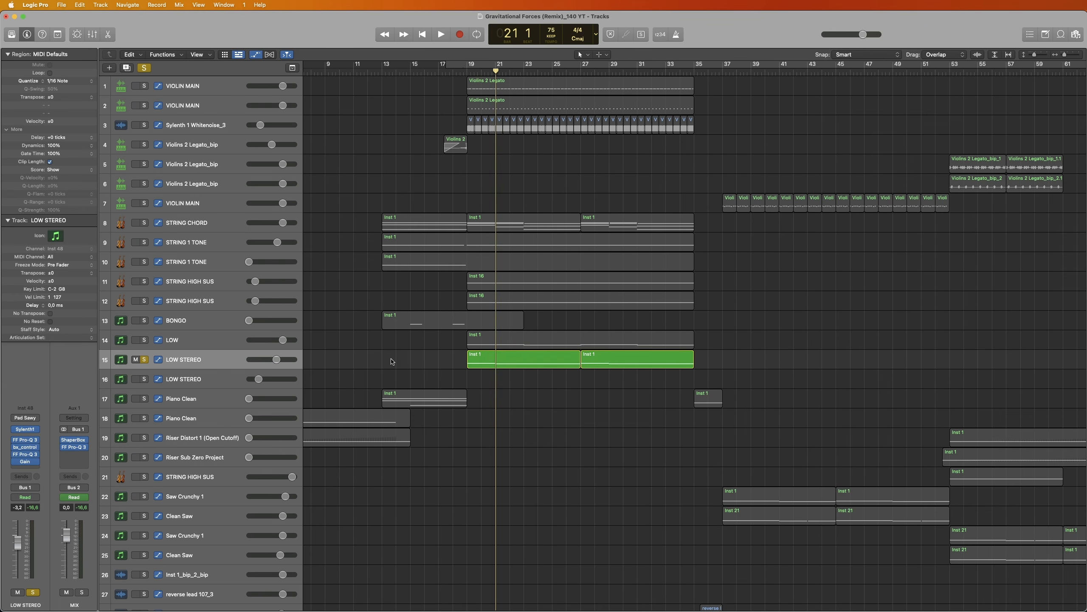
pyautogui.click(199, 346)
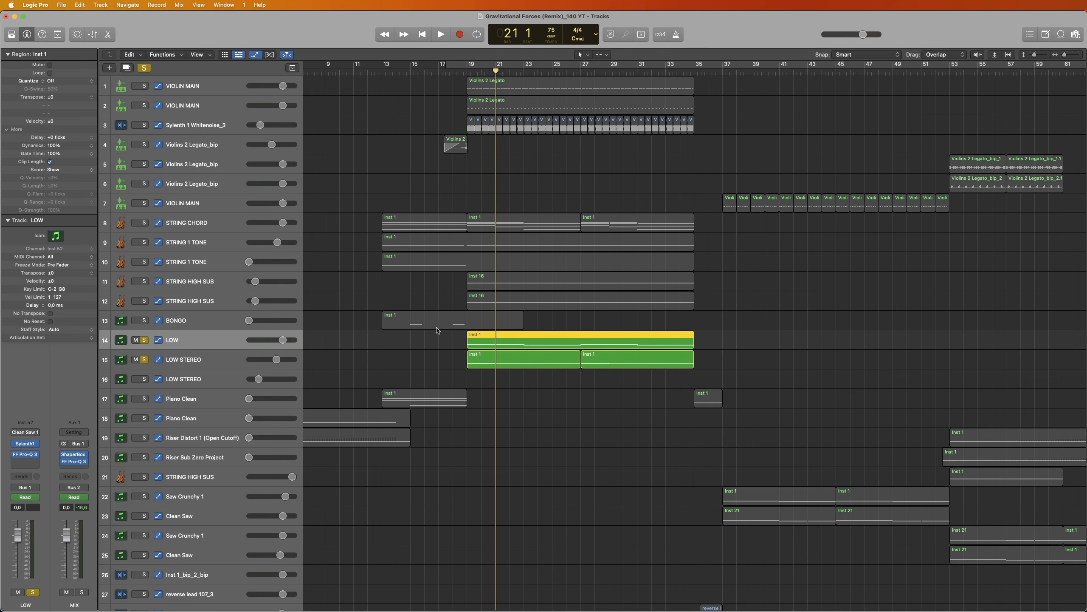
pyautogui.click(442, 343)
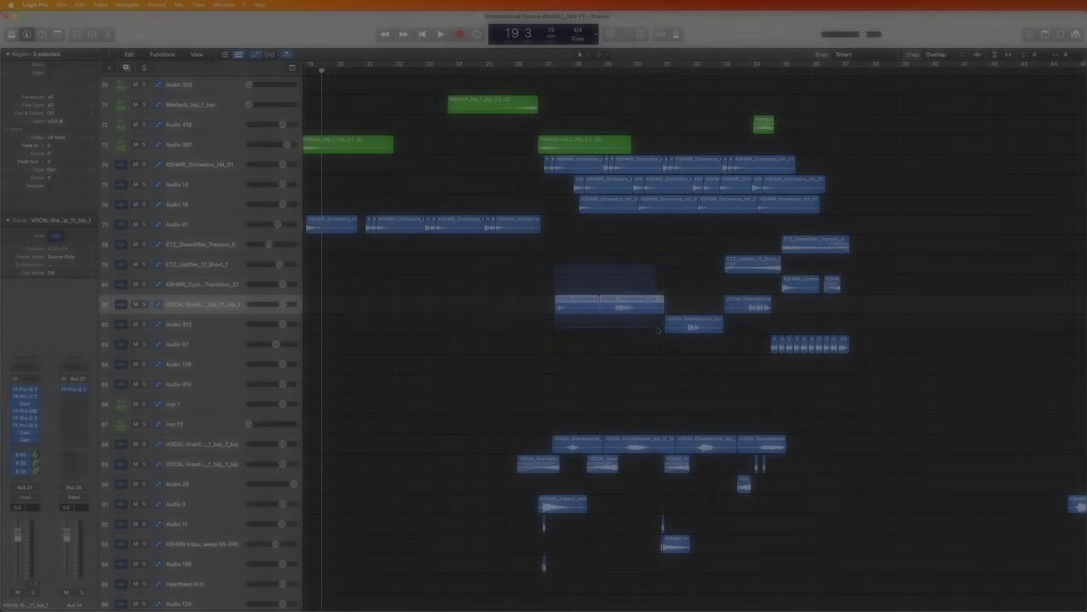
# Go through the vocal regions on tracks 81 and 82, select track 81, and place the playhead at bar 27 before its first region.
pyautogui.moveTo(715, 339); pyautogui.dragTo(707, 319)
pyautogui.keyDown('shift'); pyautogui.click(739, 308); pyautogui.keyUp('shift')
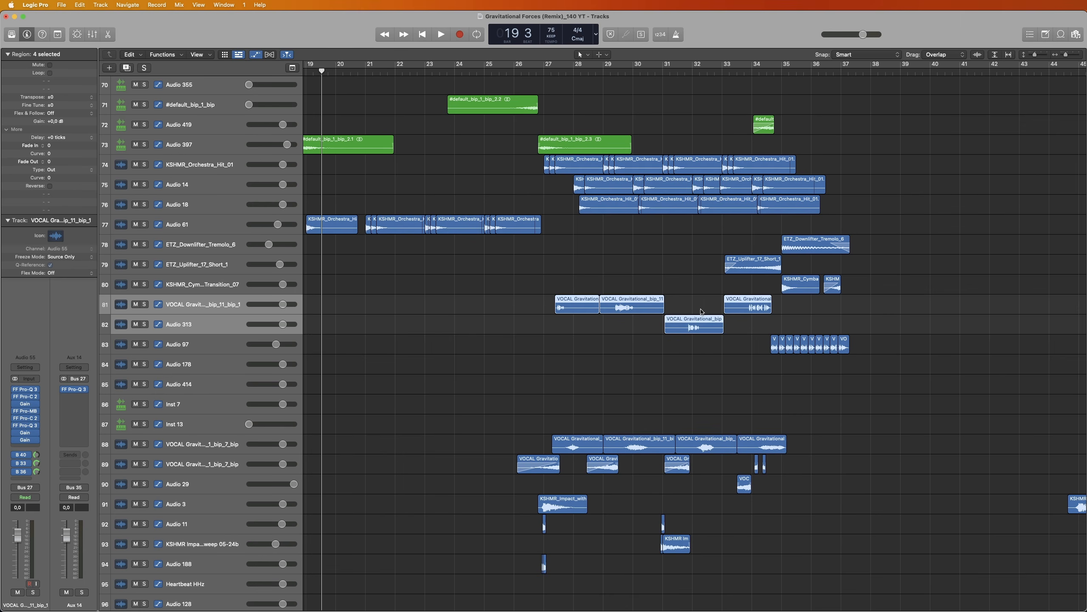
pyautogui.click(211, 304)
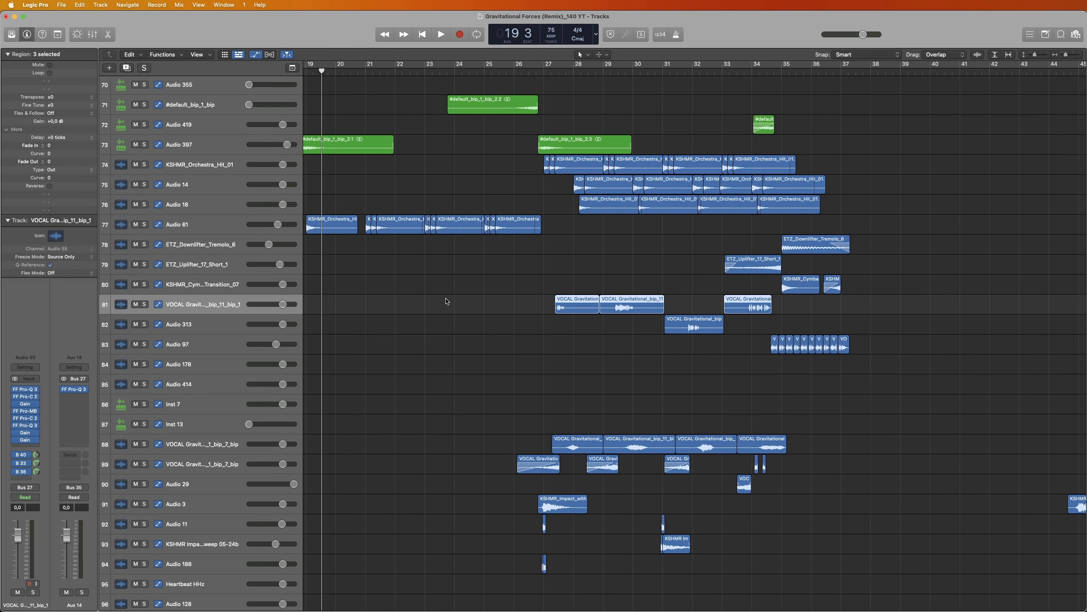
pyautogui.hscroll(3, 449, 298)
pyautogui.moveTo(492, 72); pyautogui.dragTo(488, 71)
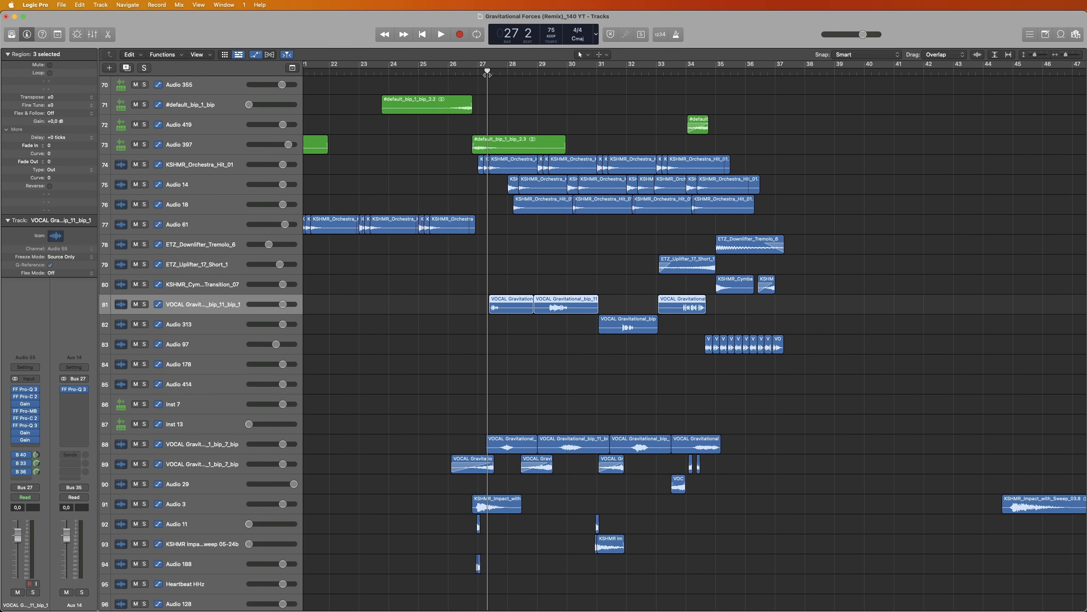
# Bypass all inserts and sends of vocal track 81, solo the track, and play its phrases dry from bar 27 and just before bar 34.
pyautogui.moveTo(13, 389); pyautogui.dragTo(17, 472)
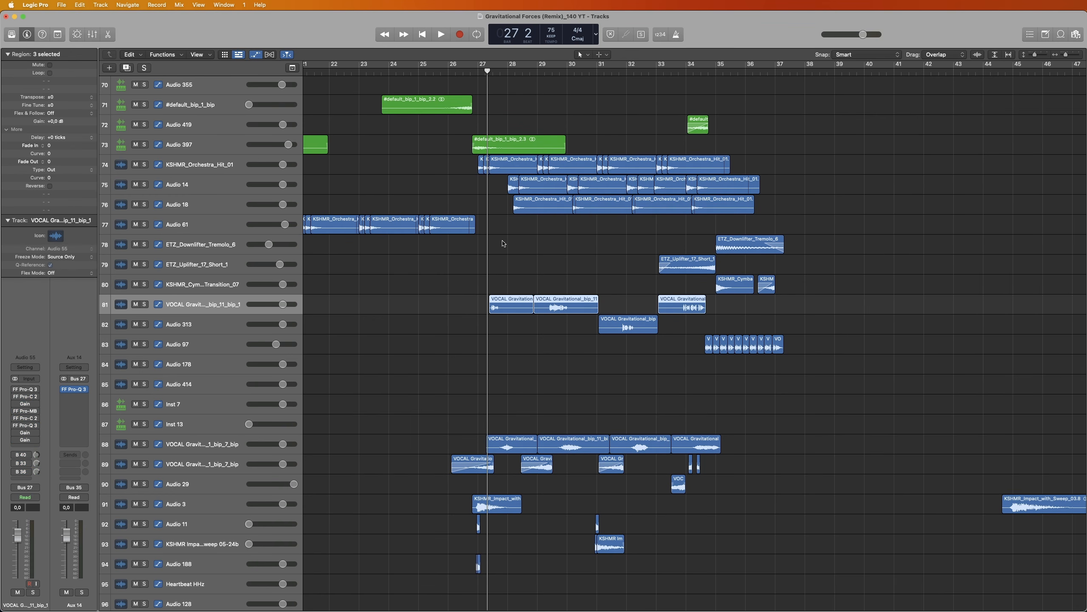
pyautogui.press('space')
pyautogui.press('space')
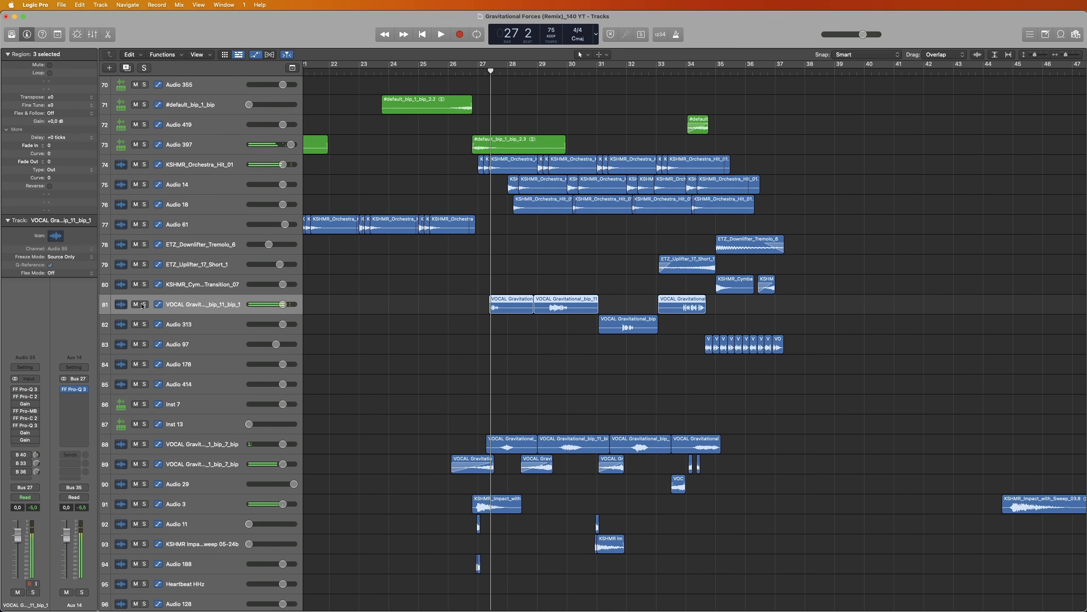
pyautogui.click(144, 304)
pyautogui.press('space')
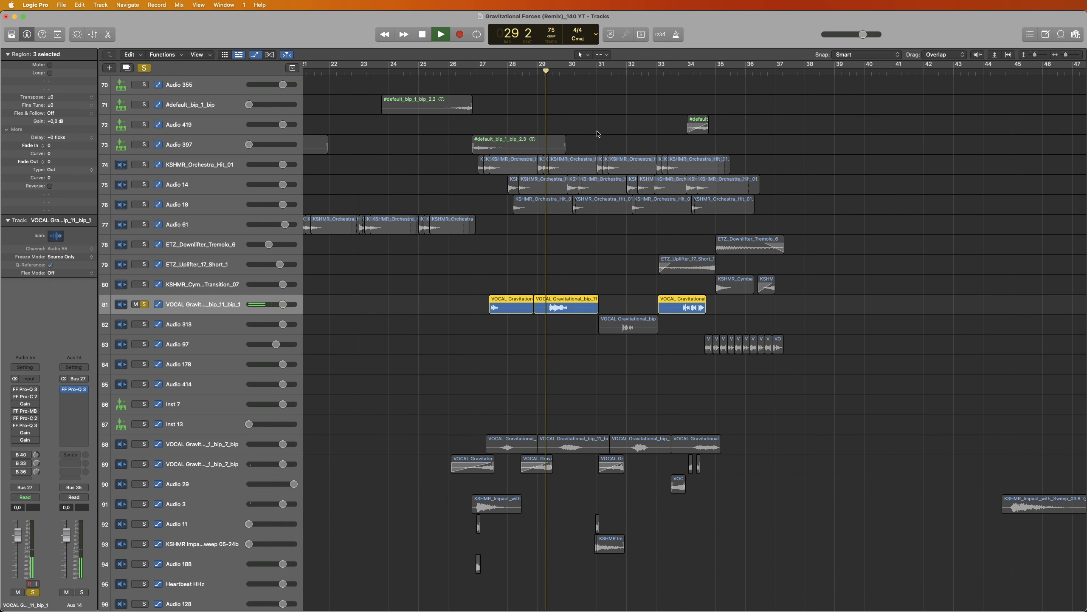
pyautogui.click(680, 73)
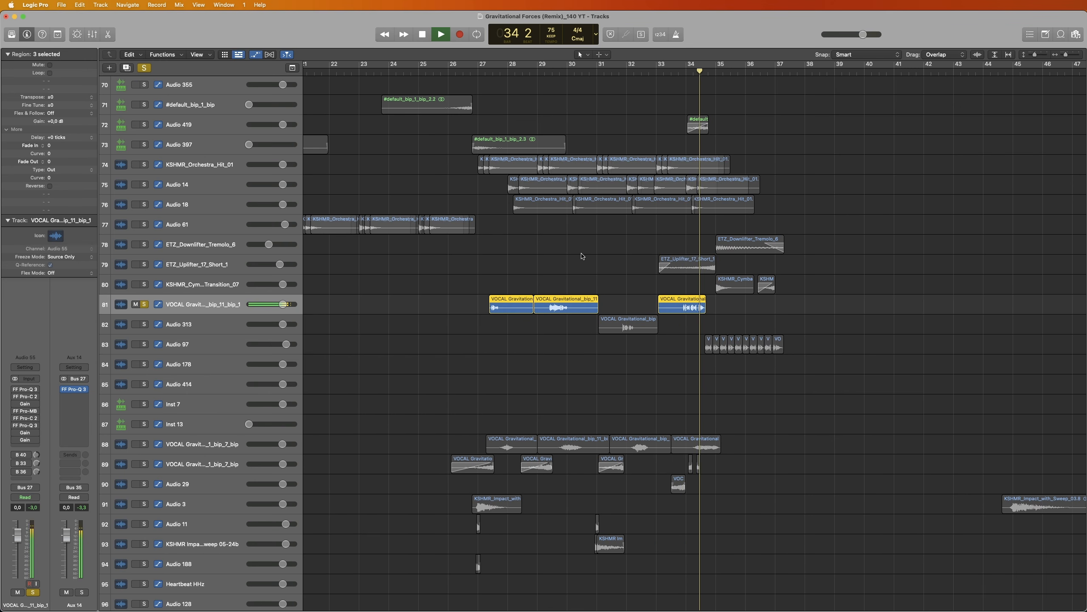
pyautogui.press('space')
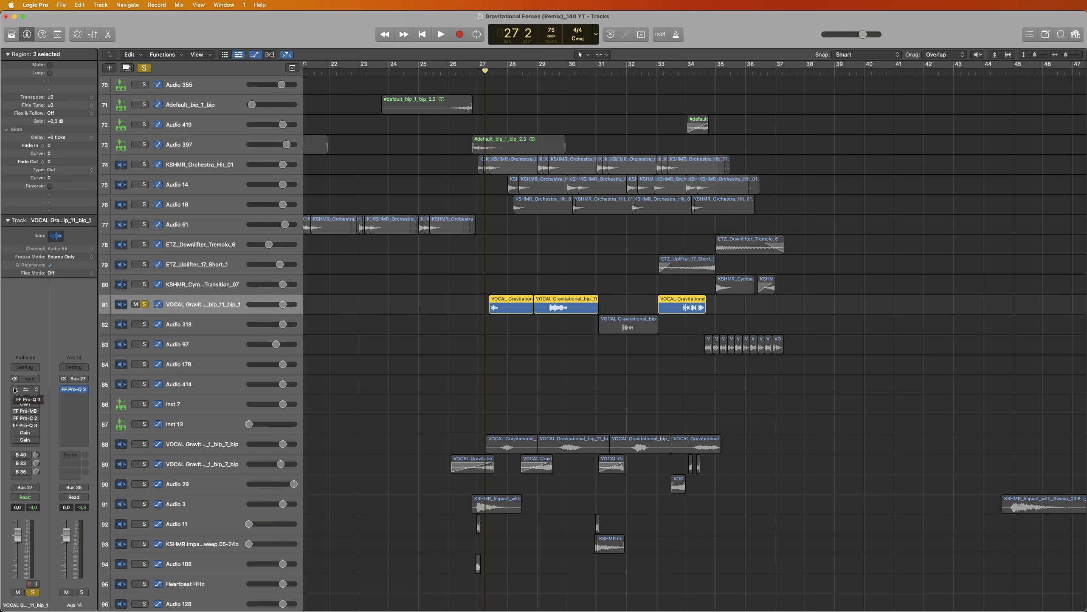
# Re-enable all insert effects on vocal track 81 and play the same phrases from bar 27 and just before bar 34.
pyautogui.click(14, 389)
pyautogui.moveTo(14, 397); pyautogui.dragTo(14, 441)
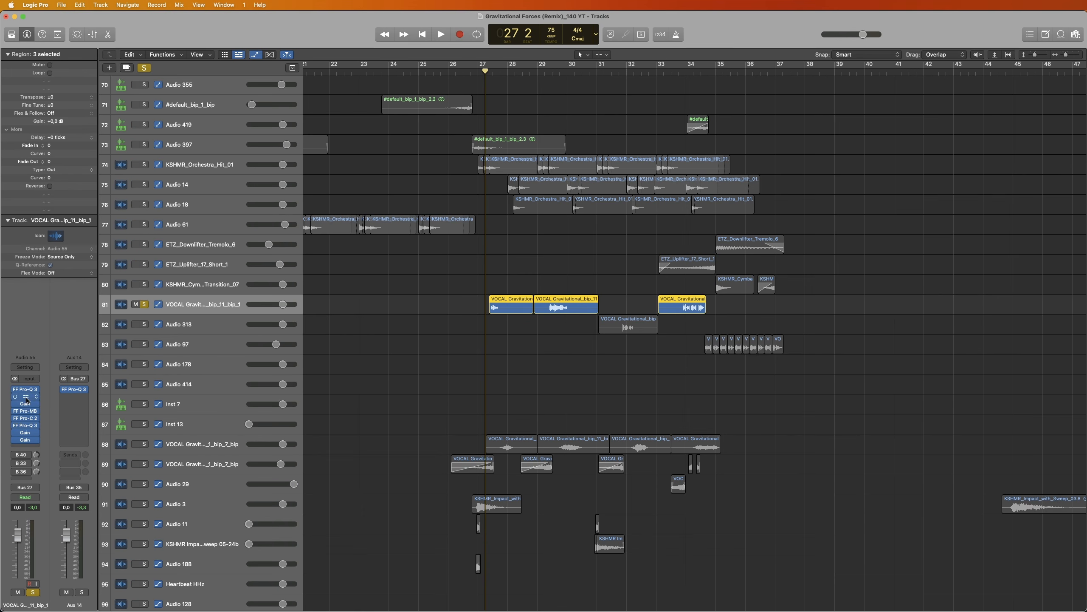
pyautogui.press('space')
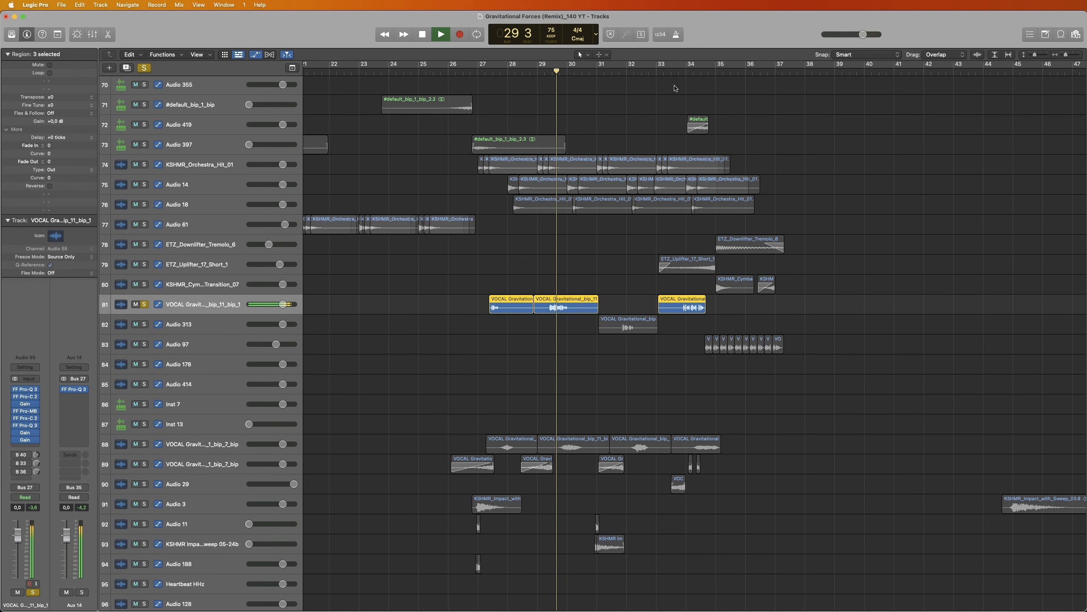
pyautogui.click(682, 73)
pyautogui.click(676, 73)
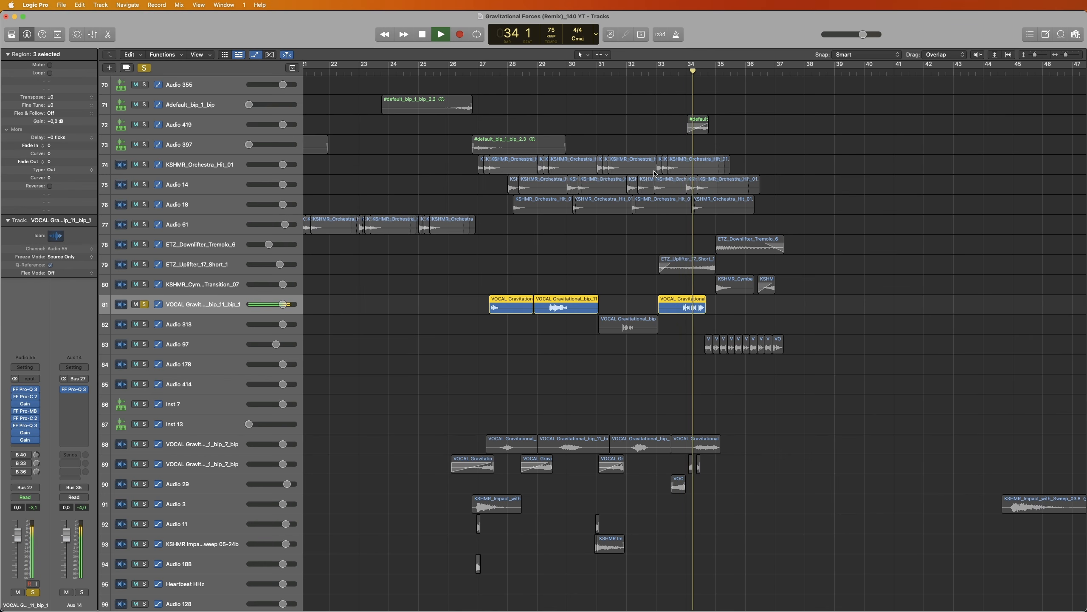
pyautogui.press('space')
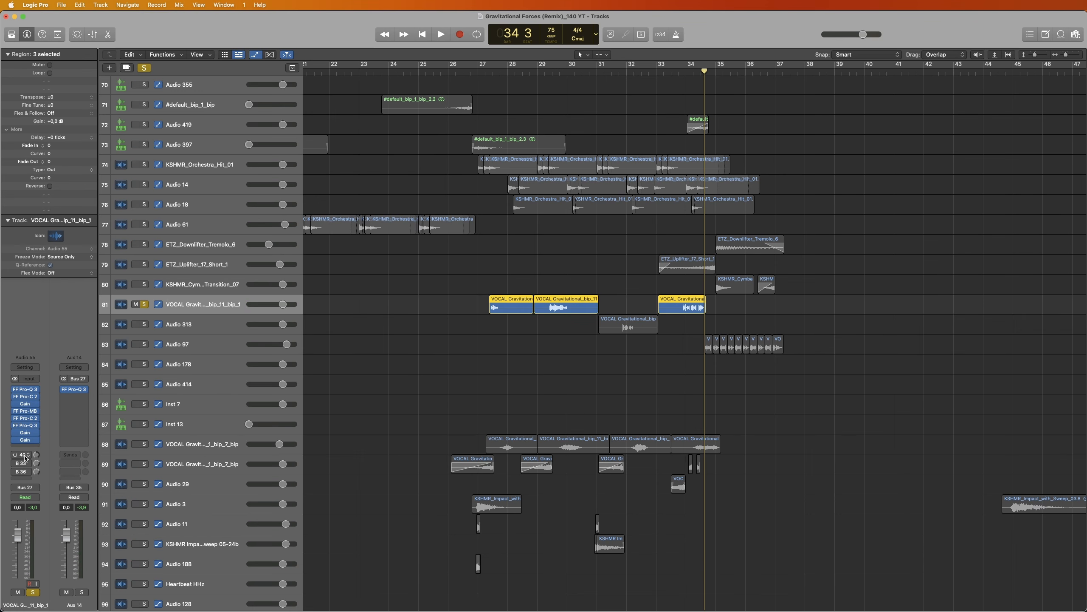
# Re-enable the Bus 40 send, open the Sample Delay on Aux 10, and play both vocal phrases with it.
pyautogui.click(25, 457)
pyautogui.click(29, 453)
pyautogui.click(74, 389)
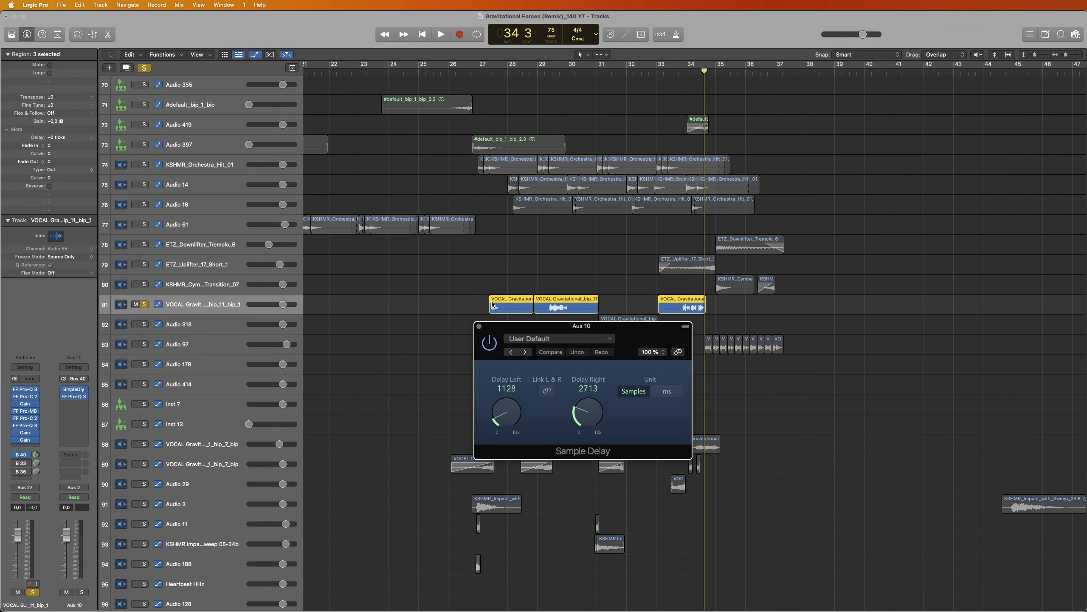
pyautogui.click(484, 73)
pyautogui.press('space')
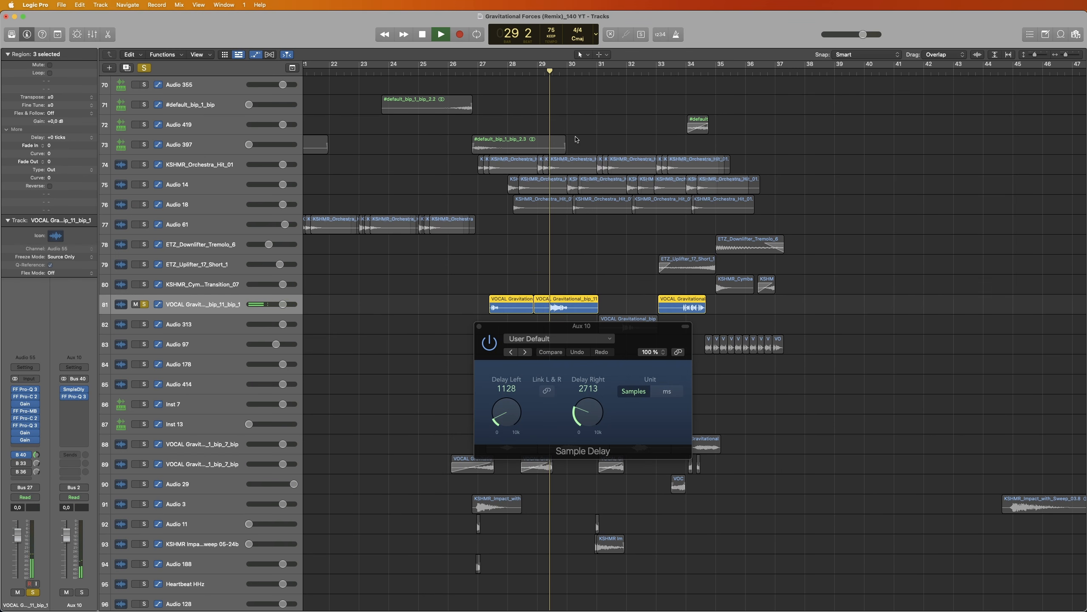
pyautogui.click(677, 72)
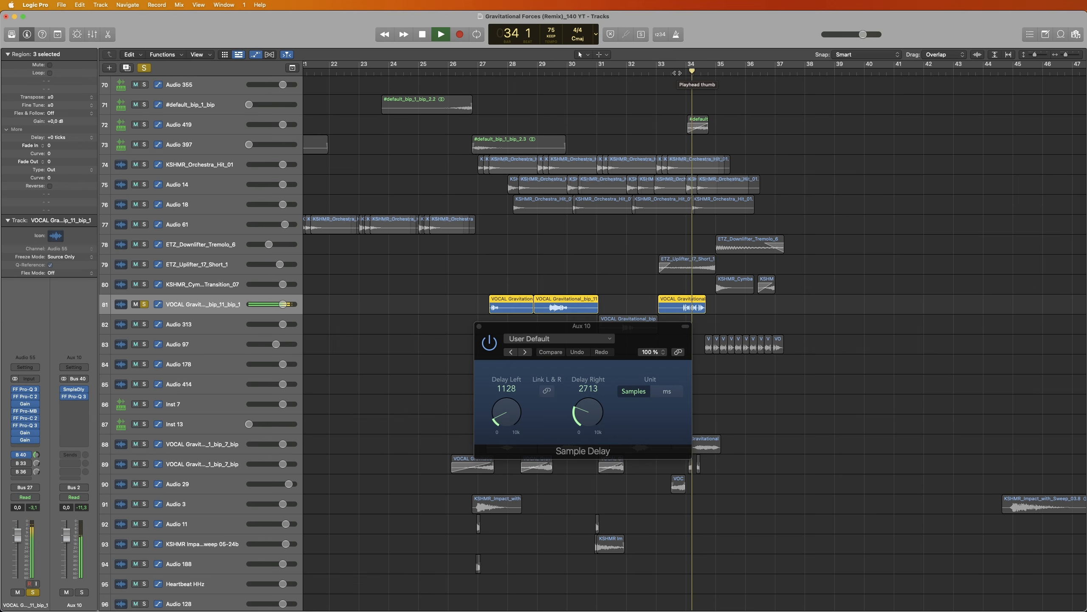
pyautogui.press('space')
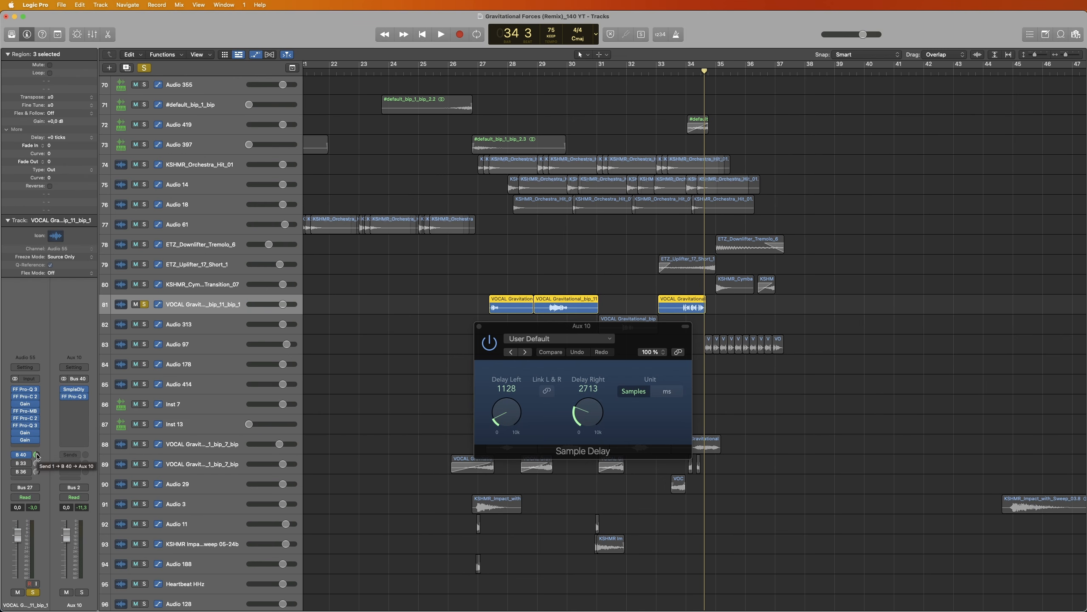
# Try a right delay of 2711 samples in the Sample Delay and revert with Compare.
pyautogui.click(518, 271)
pyautogui.click(511, 308)
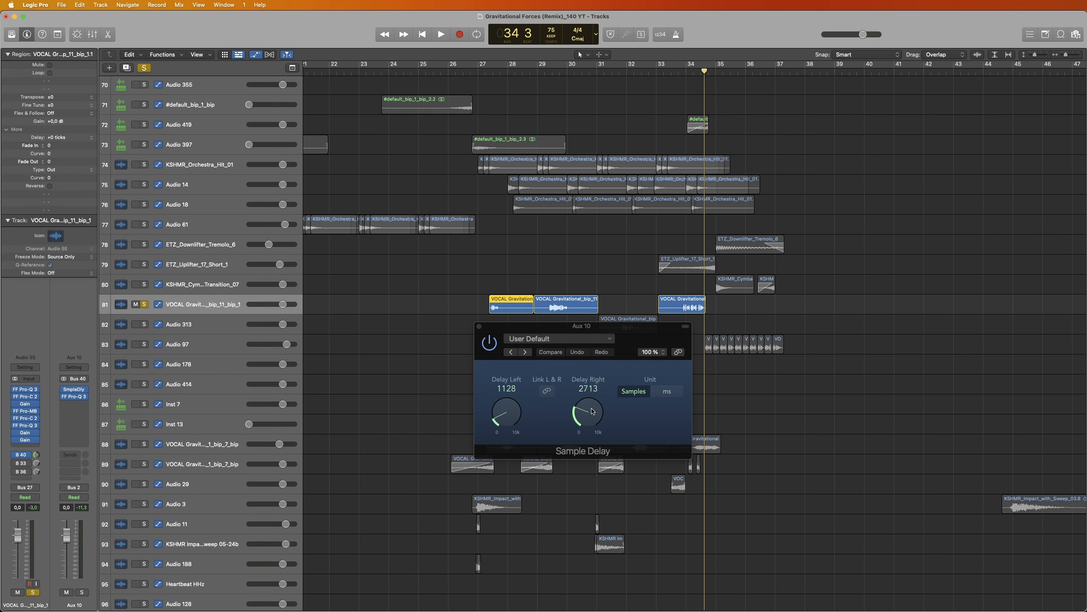
pyautogui.moveTo(593, 411); pyautogui.dragTo(593, 412)
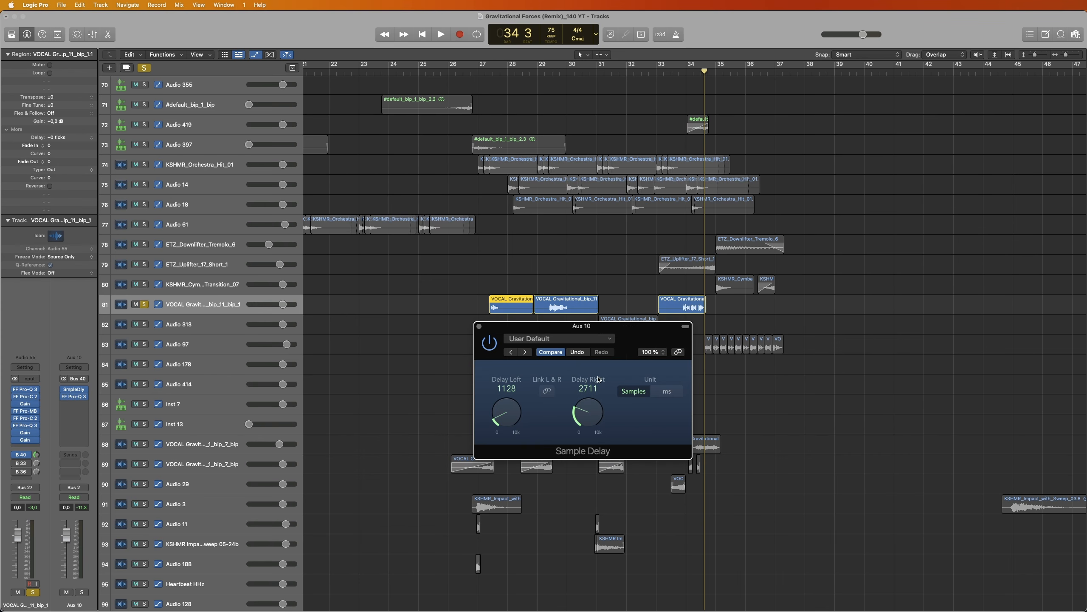
pyautogui.click(559, 352)
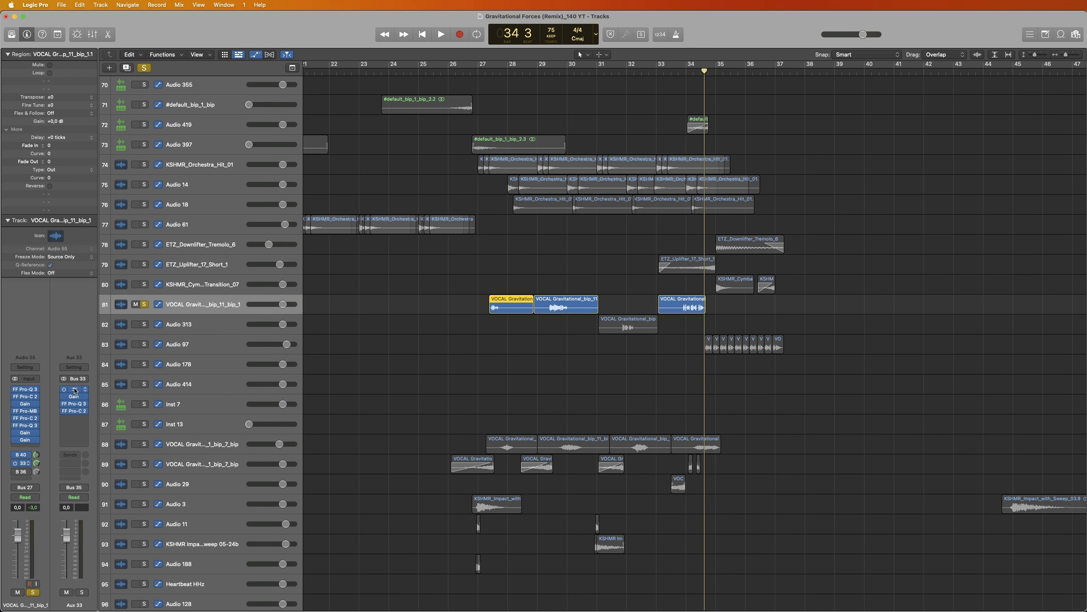
# Open the Pro-R reverb on Aux 33 and play the soloed vocal from bar 27 through it.
pyautogui.click(74, 389)
pyautogui.click(505, 246)
pyautogui.click(485, 69)
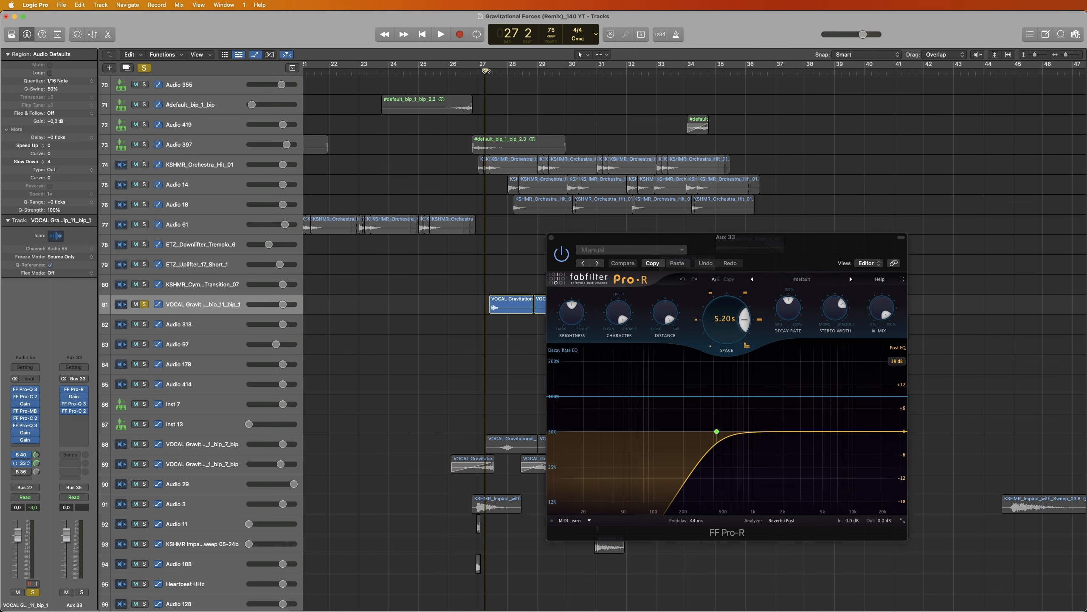
pyautogui.press('space')
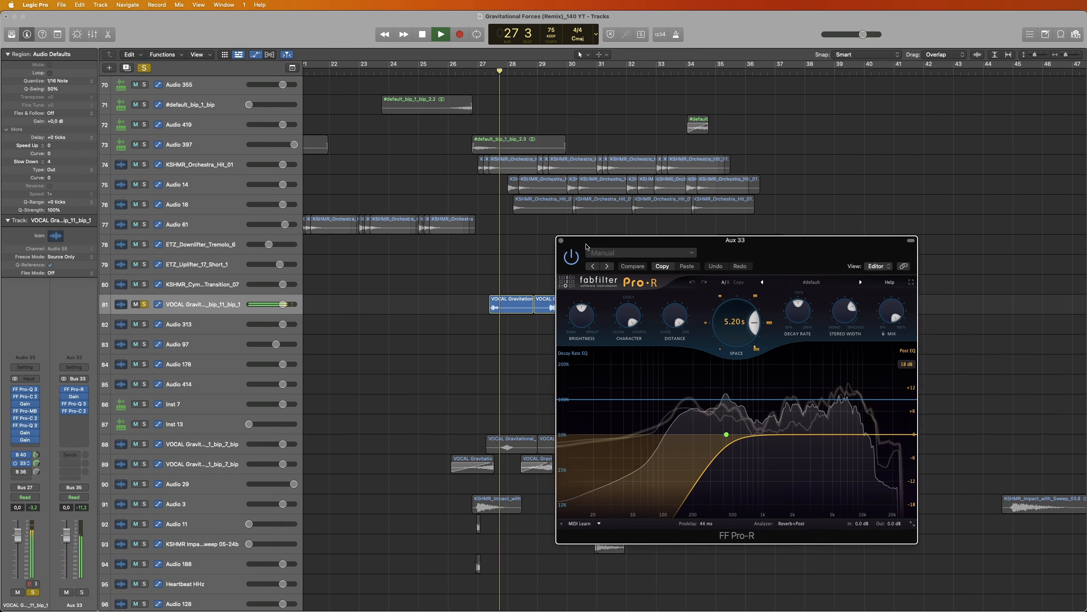
# Move the Pro-R window clear of the regions, play the vocal phrases from bars 29 and 33, and close the window.
pyautogui.moveTo(552, 240); pyautogui.dragTo(636, 339)
pyautogui.click(544, 72)
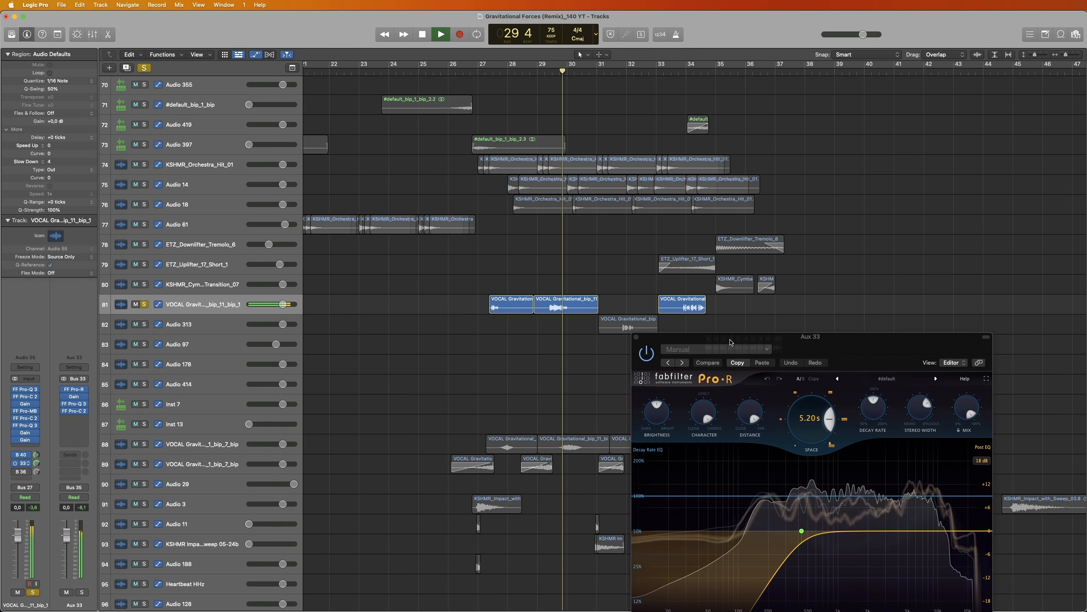
pyautogui.moveTo(701, 337); pyautogui.dragTo(806, 281)
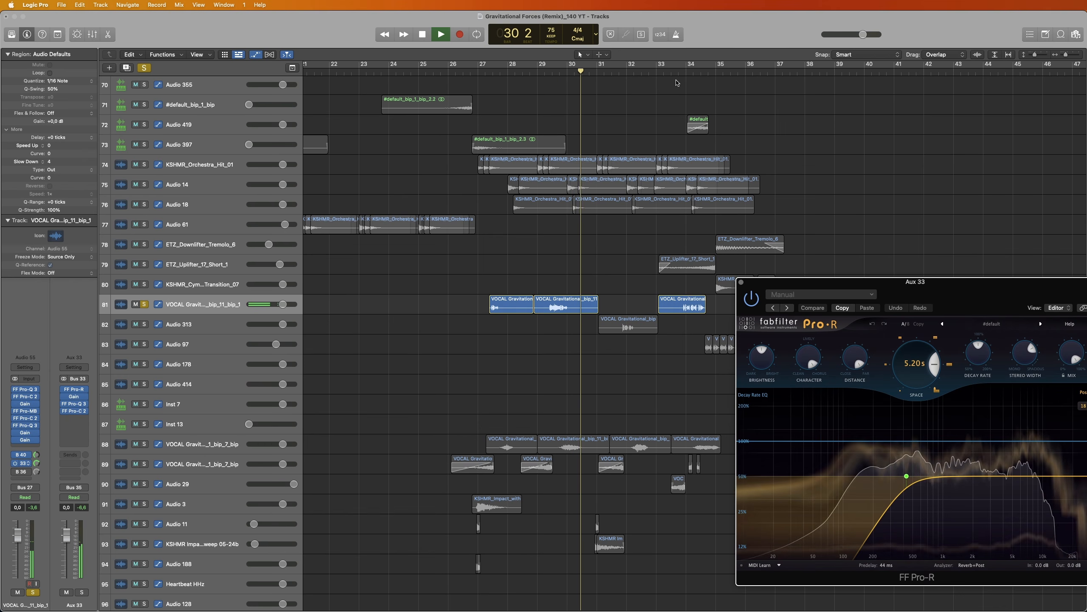
pyautogui.click(667, 72)
pyautogui.moveTo(826, 288); pyautogui.dragTo(813, 284)
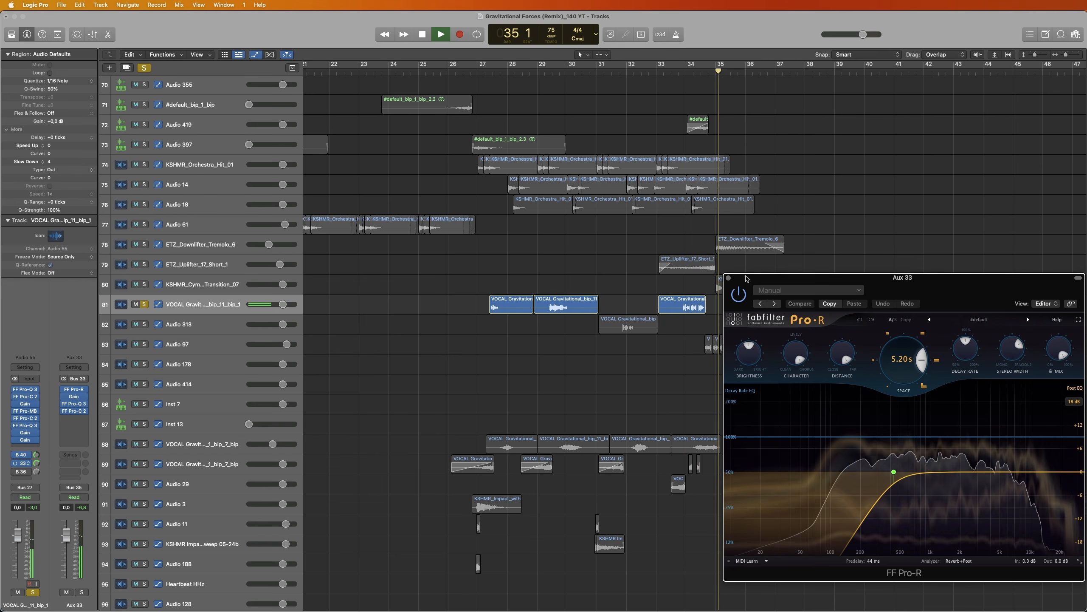
pyautogui.press('space')
pyautogui.click(728, 278)
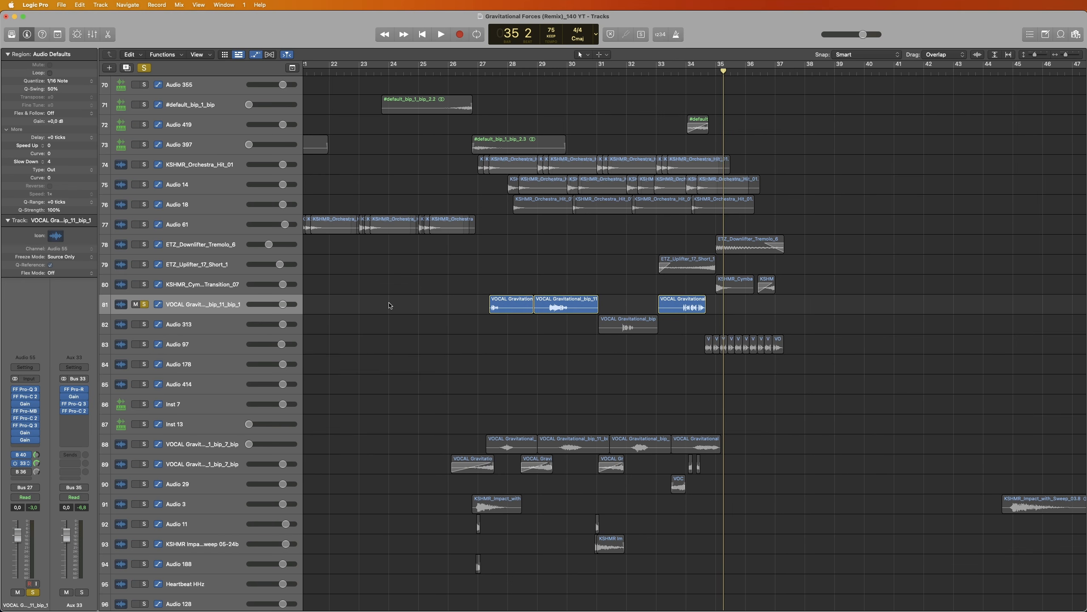
# Re-enable the send from track 81 to the VOCAL DELAY bus and play the vocal with the delay.
pyautogui.click(21, 471)
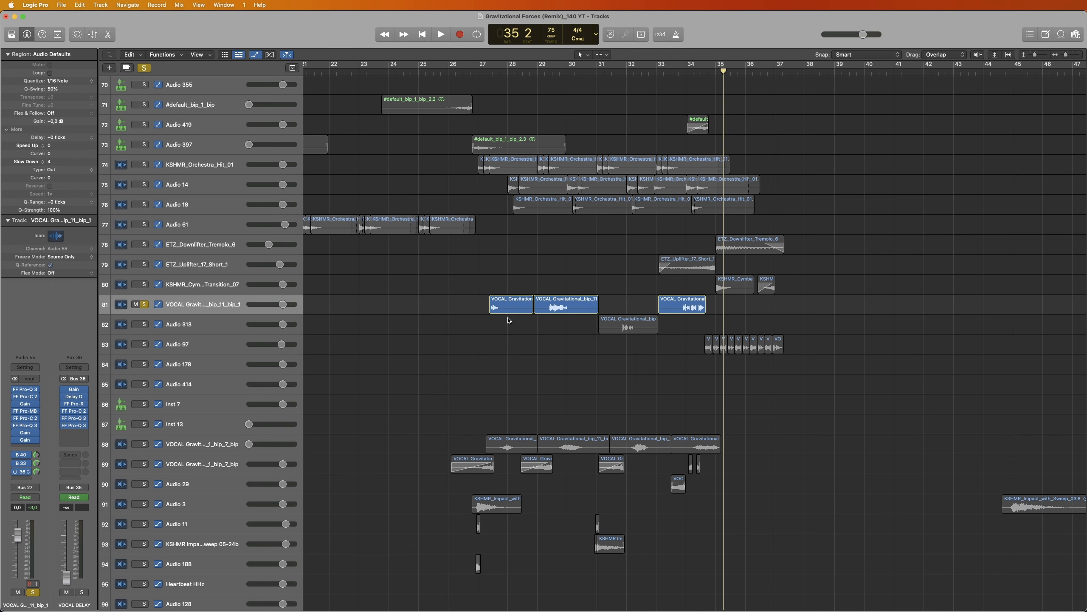
pyautogui.hotkey('shift', 'space')
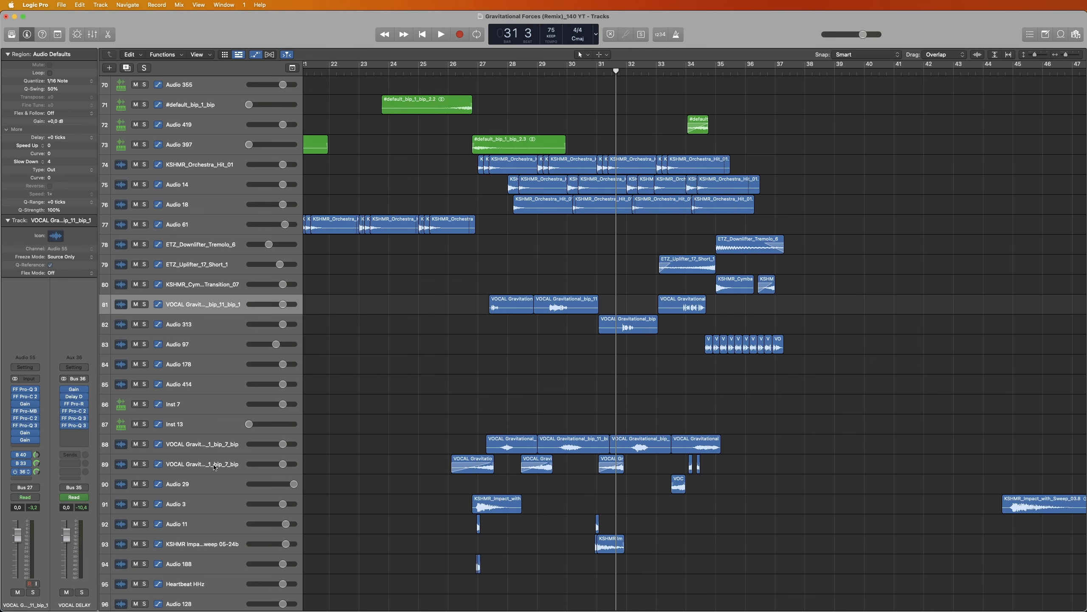
# Solo and play the reversed vocals on track 89, and add track 81 to the solo to hear both together.
pyautogui.click(215, 467)
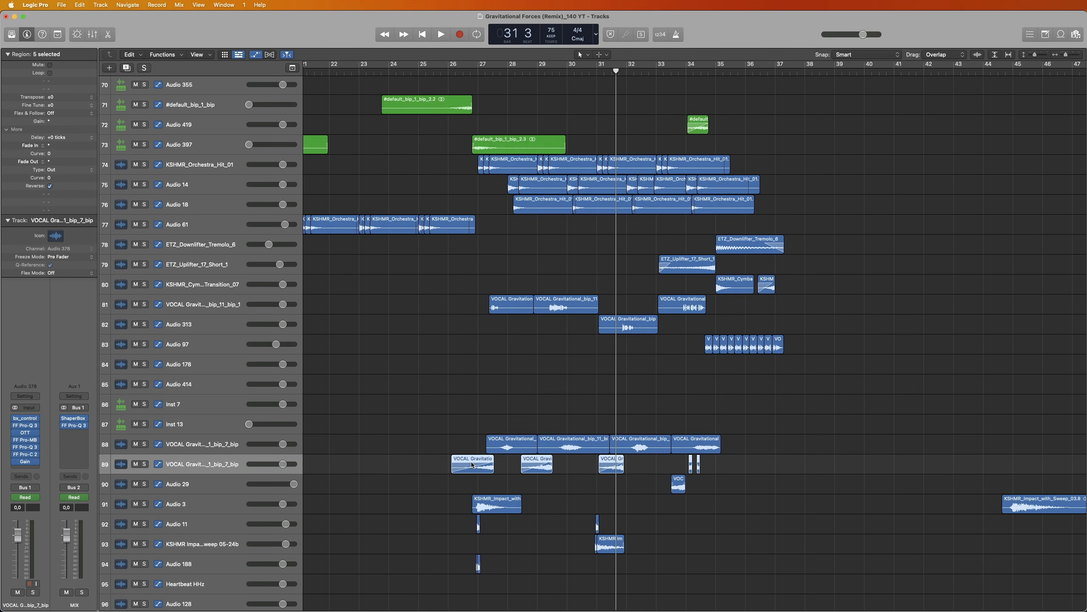
pyautogui.click(144, 464)
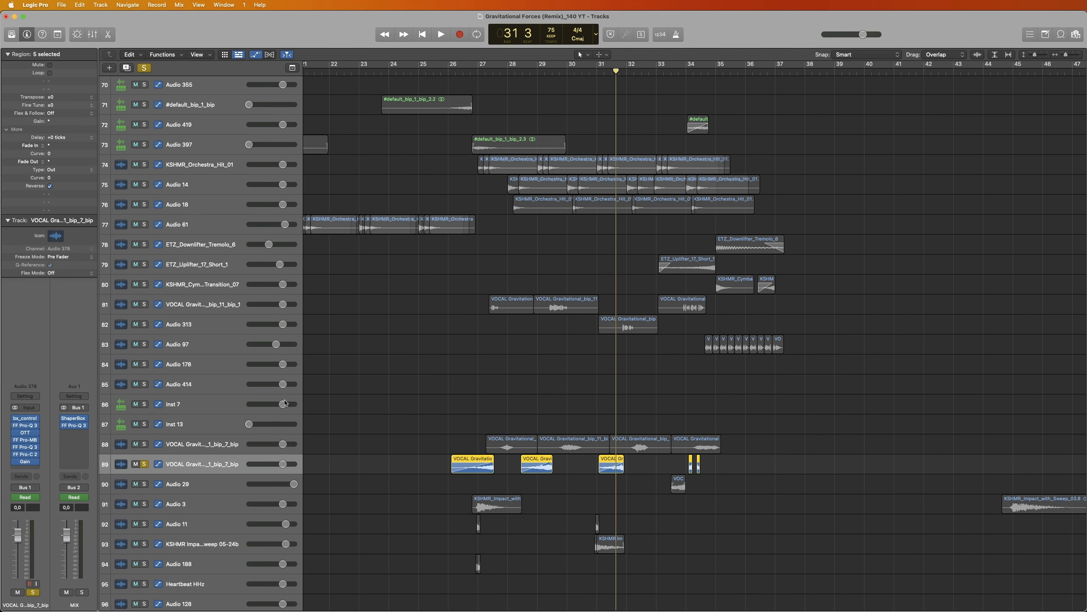
pyautogui.click(477, 74)
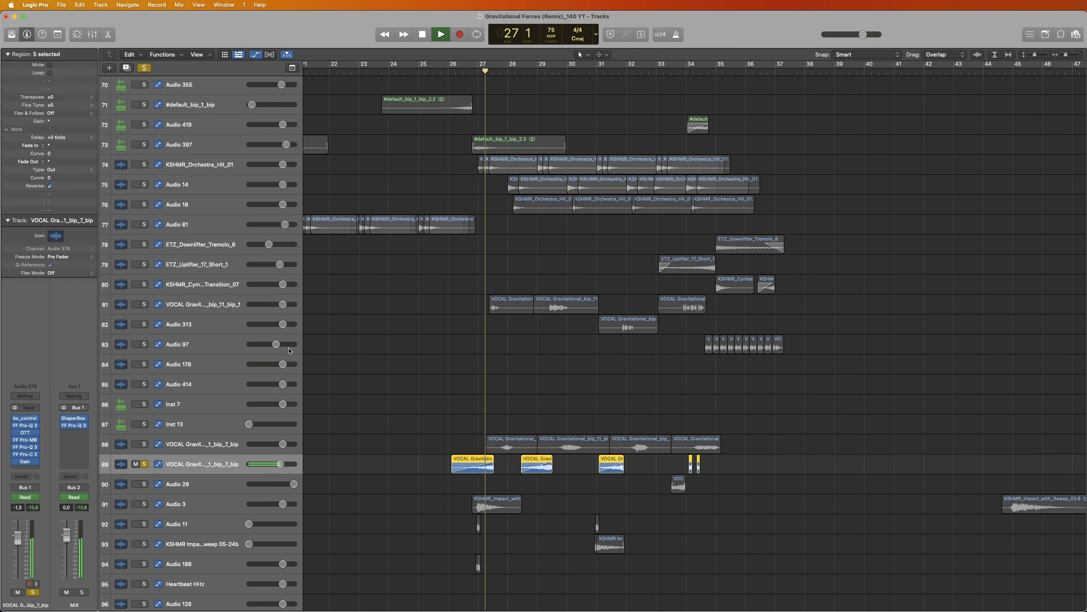
pyautogui.click(145, 305)
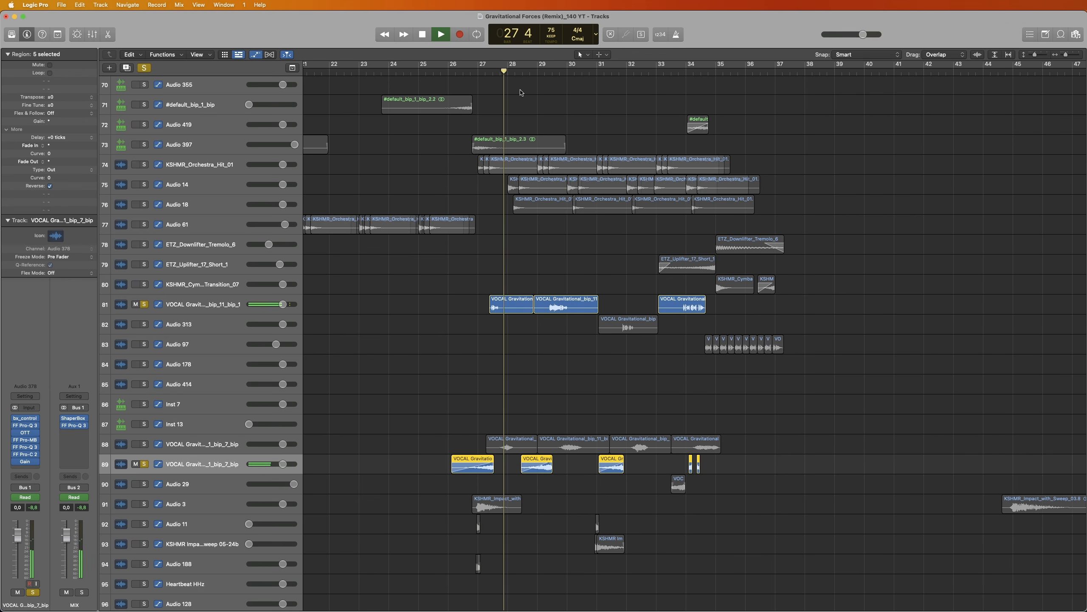
pyautogui.click(537, 73)
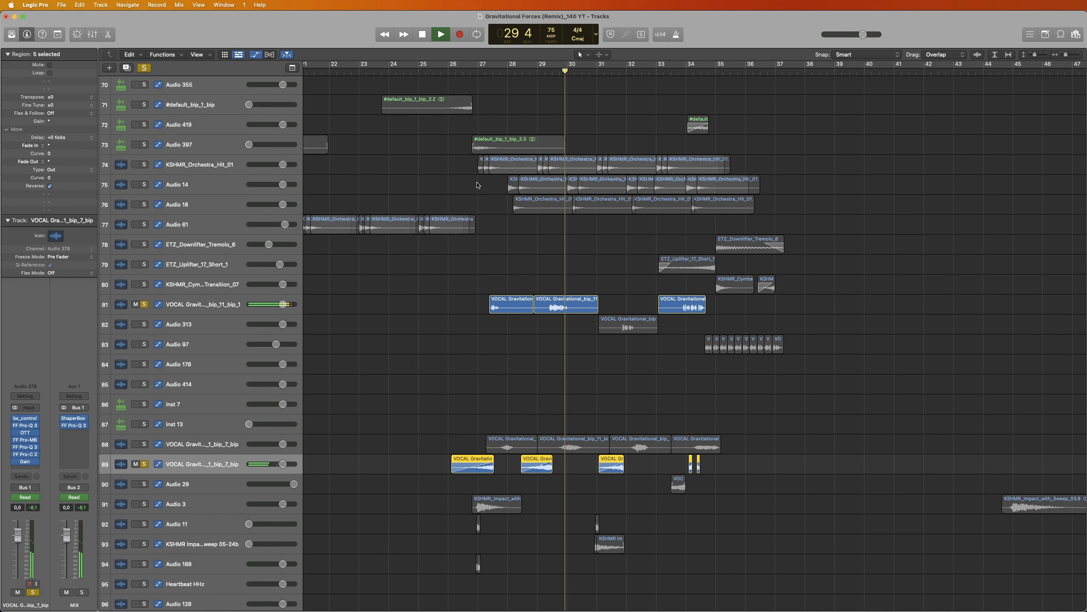
pyautogui.click(477, 73)
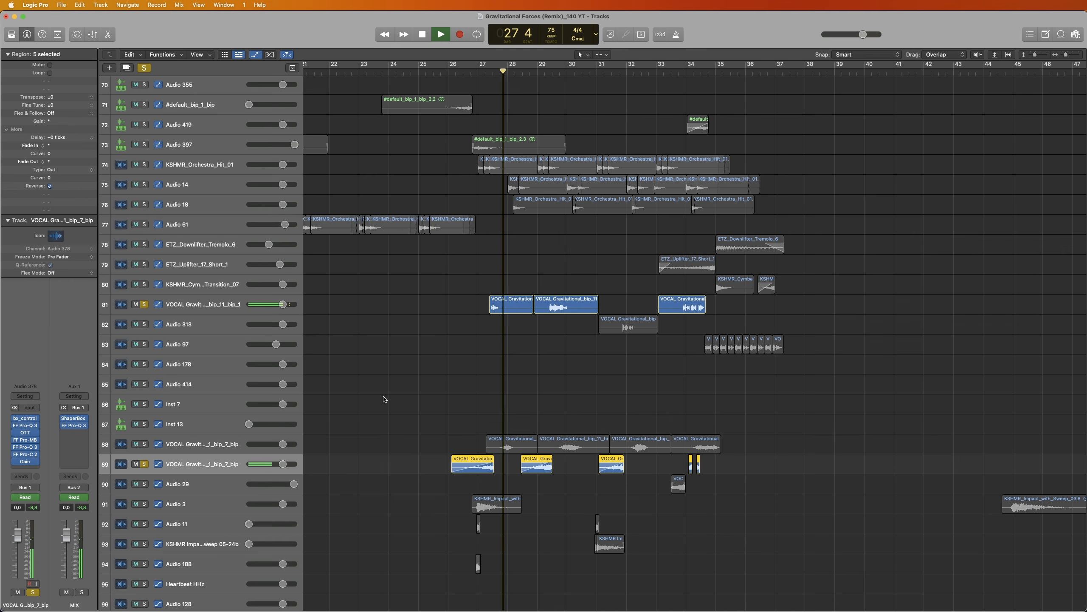
# Select the vocal regions on track 88 and play that track soloed on its own.
pyautogui.click(335, 442)
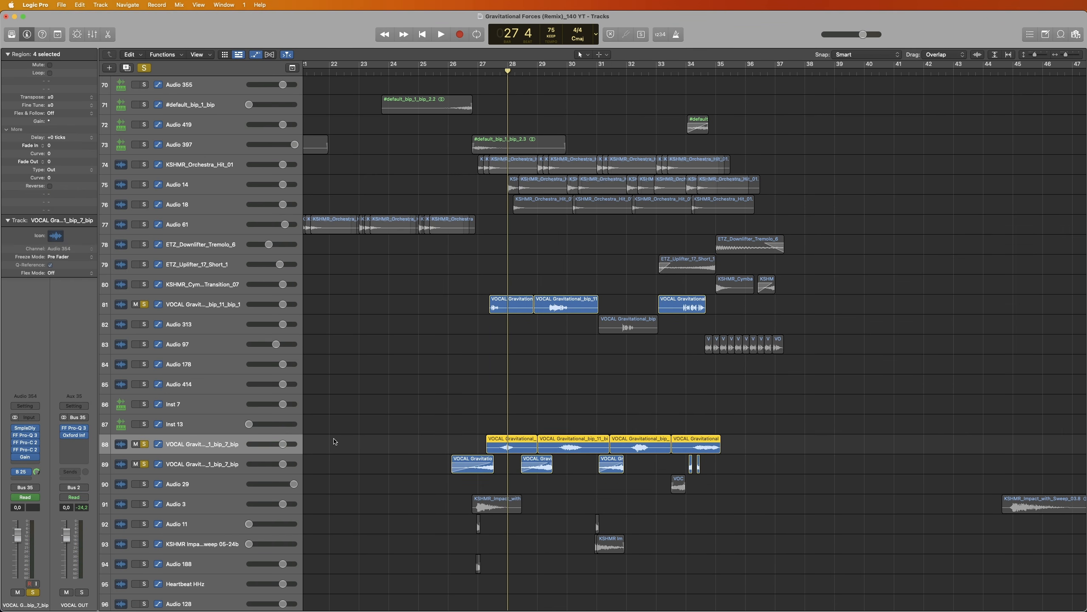
pyautogui.click(518, 432)
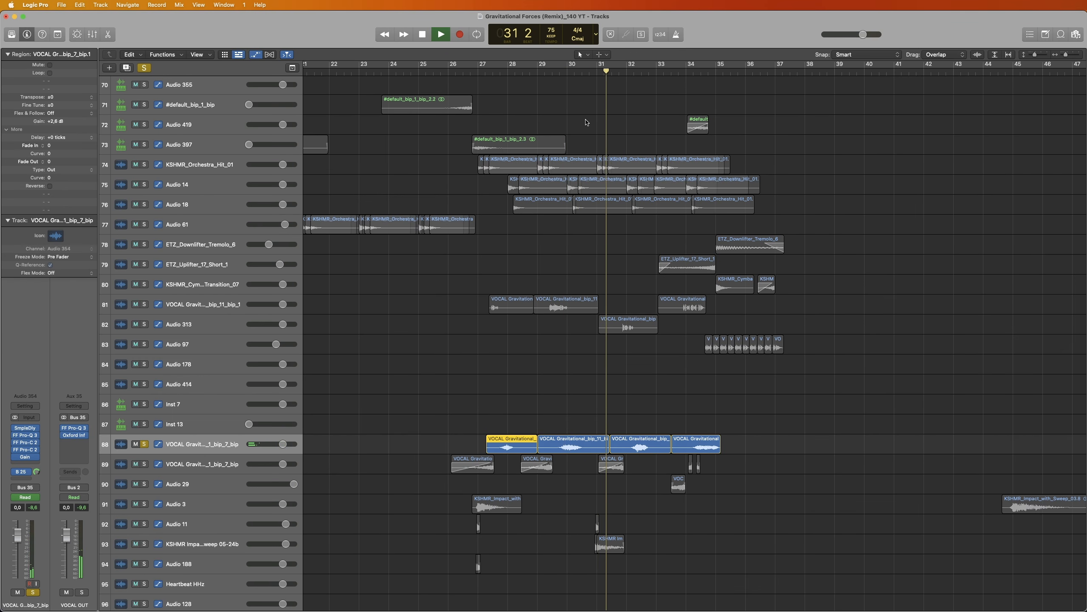
pyautogui.press('space')
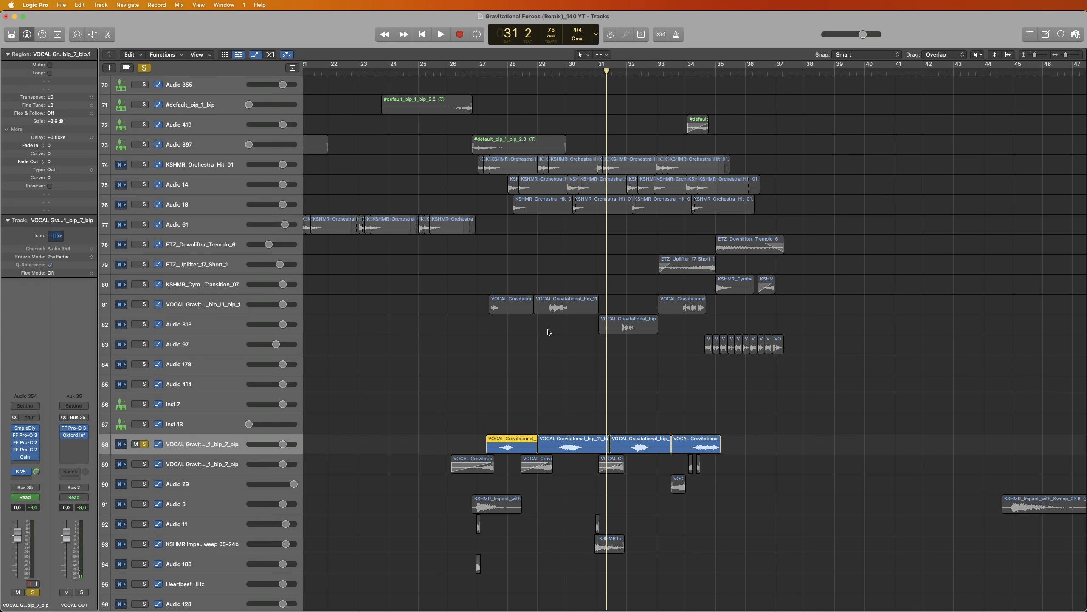
# Add vocal tracks 89 and 81 back to the solo alongside track 88.
pyautogui.click(144, 464)
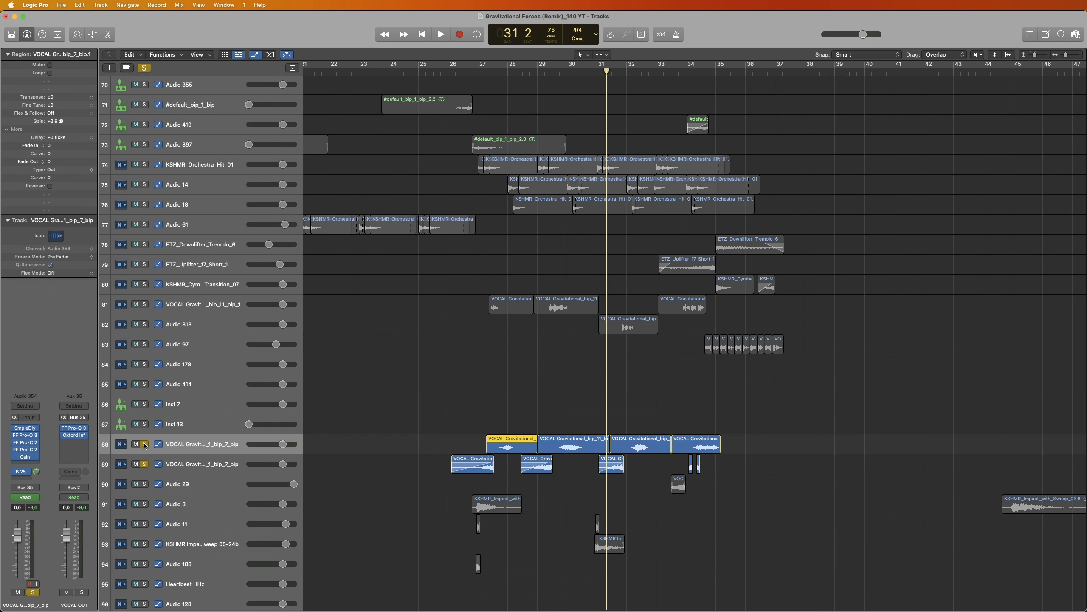
pyautogui.click(144, 304)
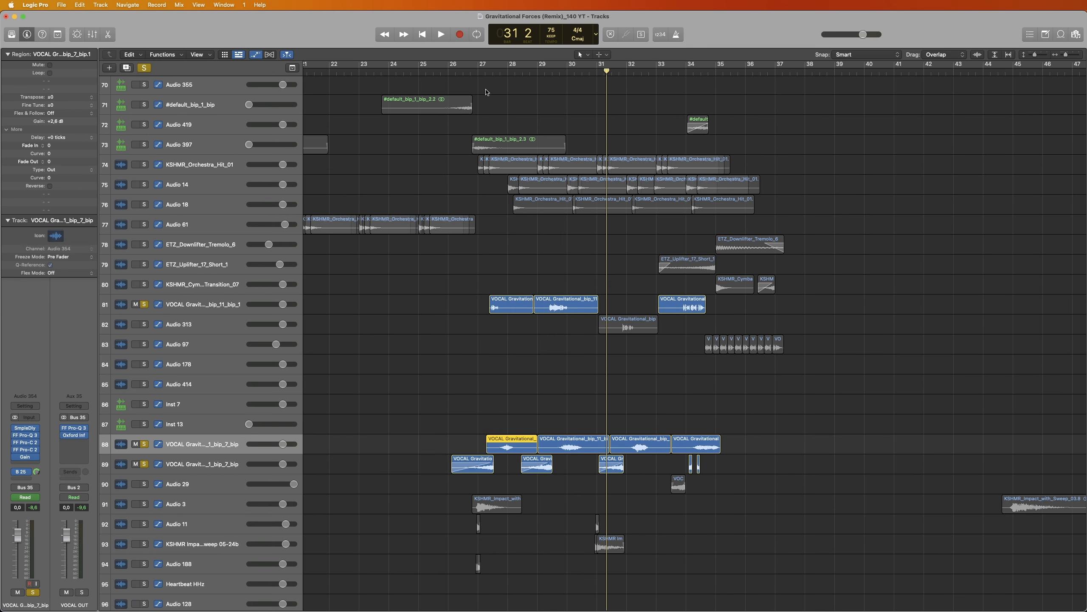
# Play the soloed vocals from before bar 27 and add the Audio 313 vocal on track 82 to the solo.
pyautogui.click(474, 72)
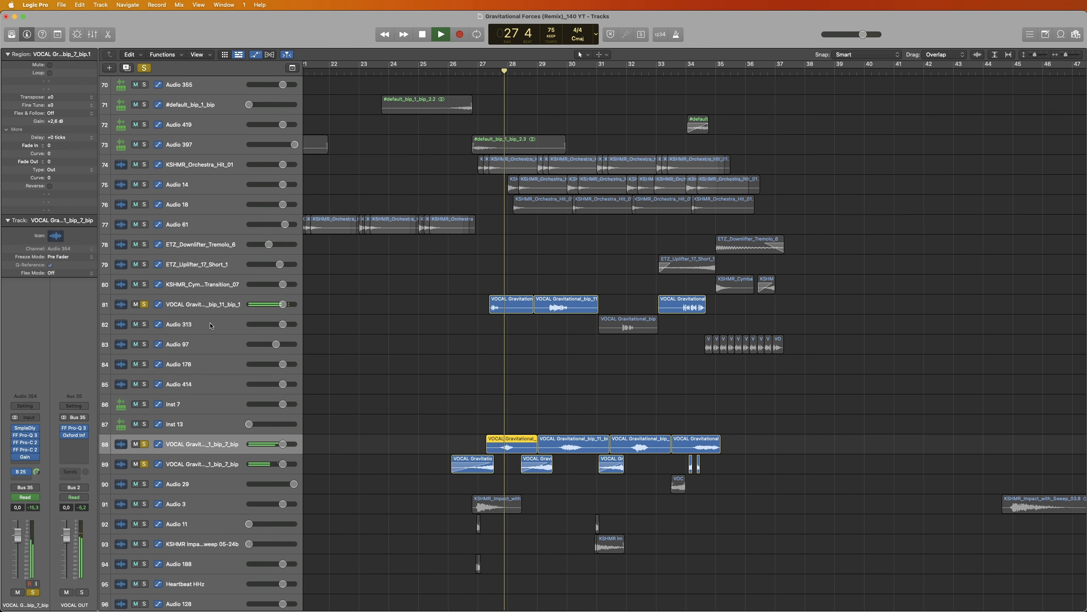
pyautogui.click(145, 324)
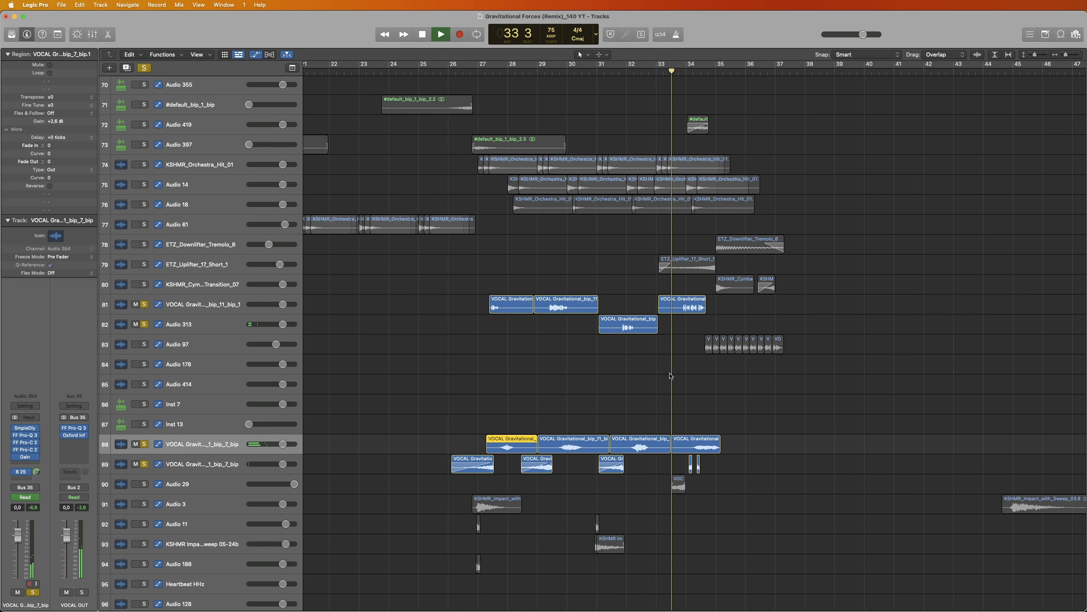
pyautogui.press('space')
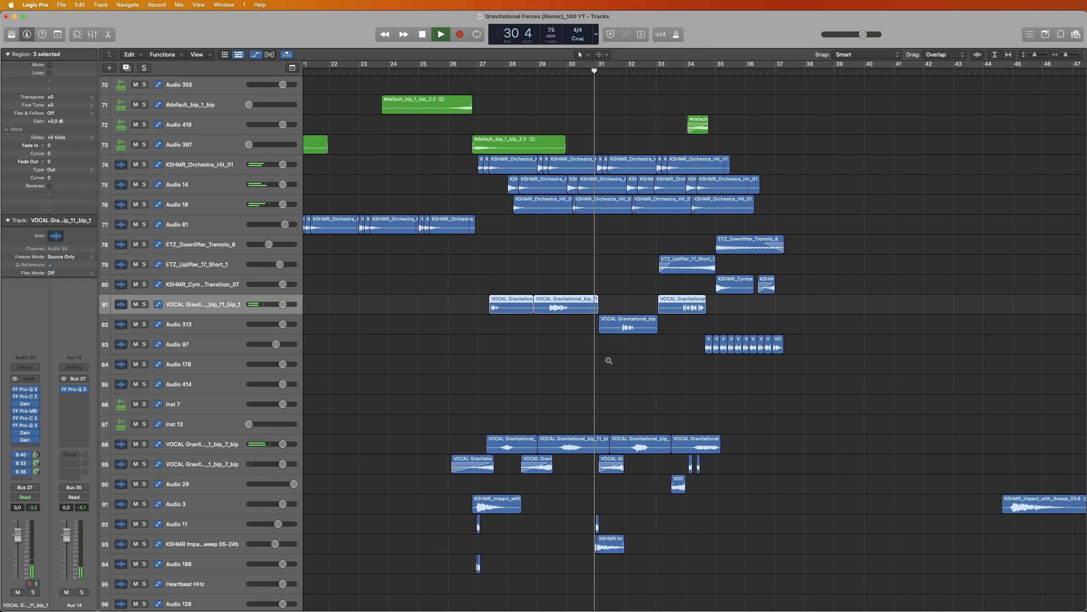
# Look over the whole arrangement of the break during full playback, from the vocal tracks on to the start of the drop at bar 37.
pyautogui.scroll(-5, 609, 360)
pyautogui.scroll(4, 609, 361)
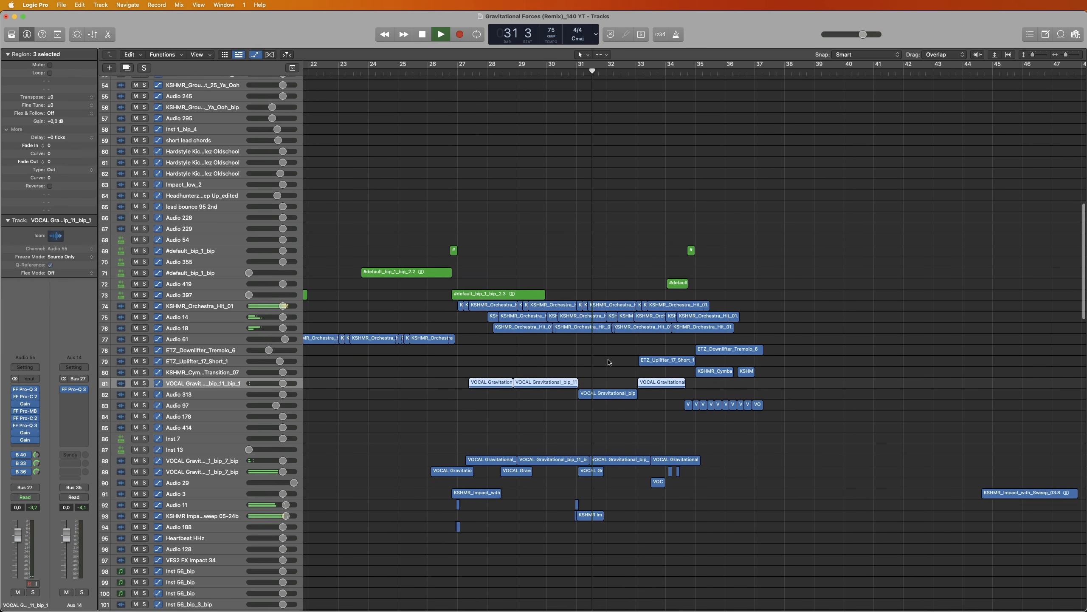
pyautogui.scroll(2, 609, 361)
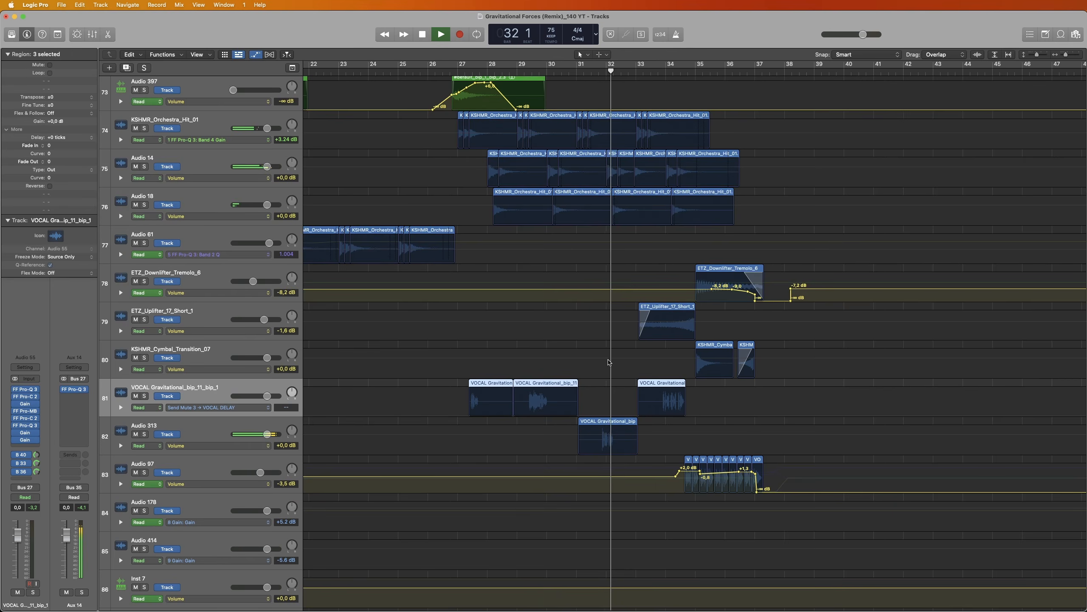
pyautogui.scroll(3, 609, 361)
pyautogui.scroll(-6, 608, 361)
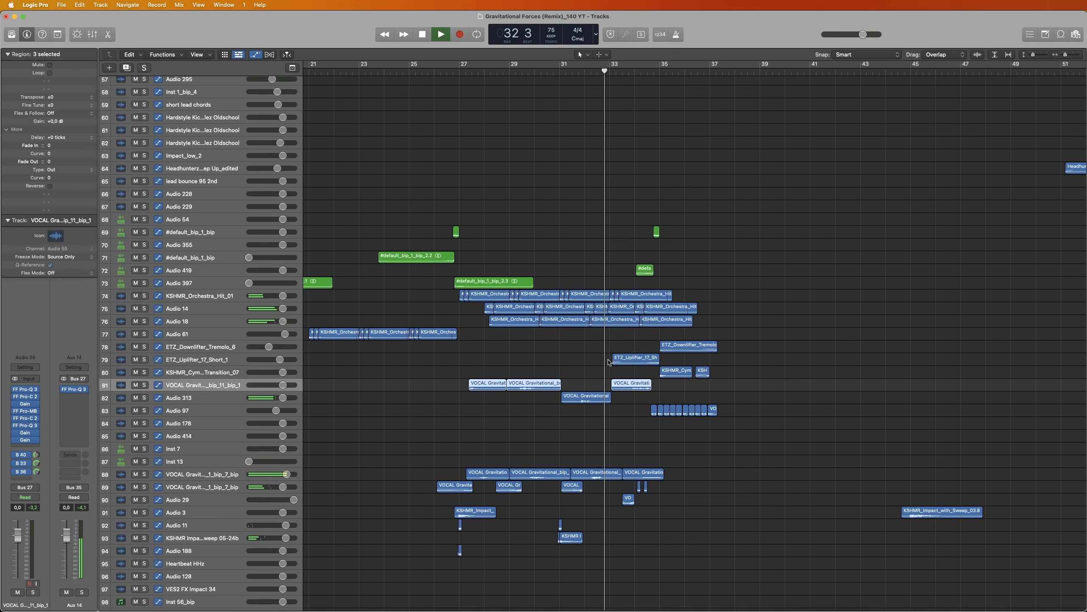
pyautogui.scroll(5, 609, 362)
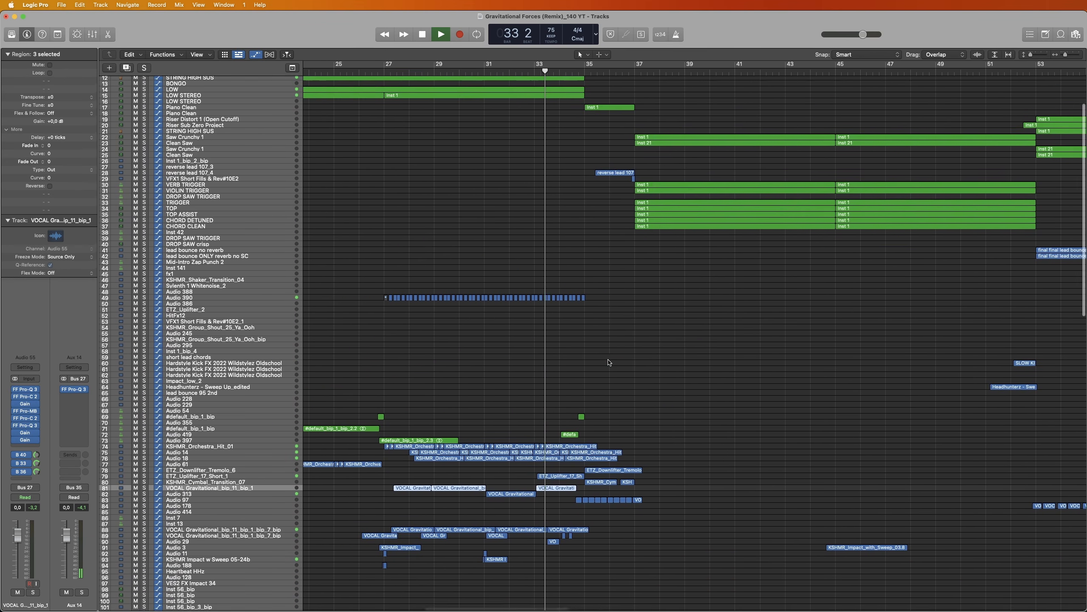
pyautogui.hscroll(5, 609, 362)
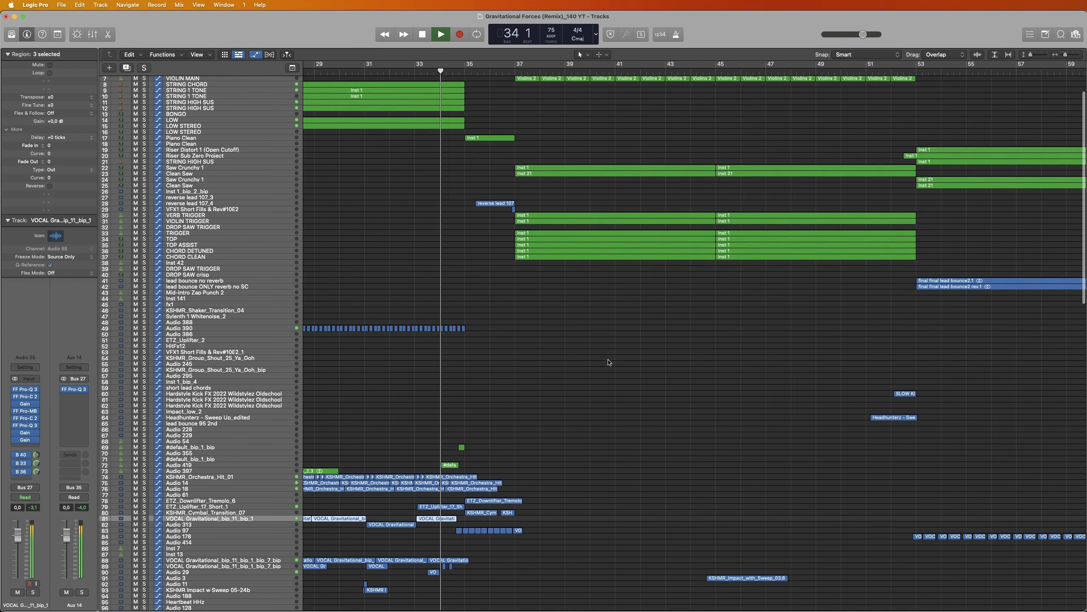
pyautogui.scroll(3, 609, 362)
pyautogui.hscroll(2, 609, 362)
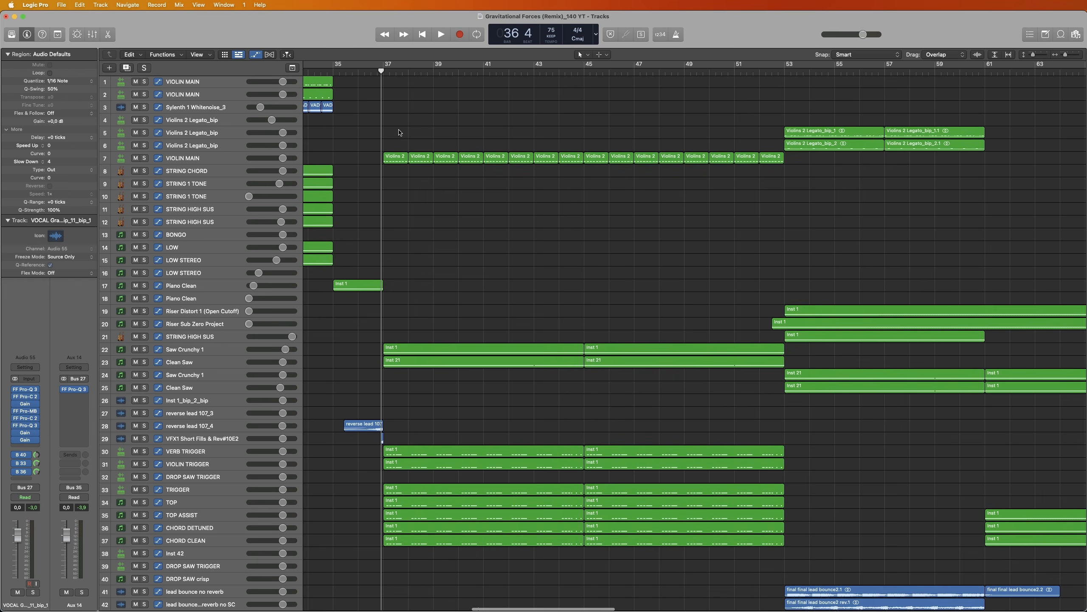
# Highlight the drop's VIOLIN MAIN regions on track 7 and the Saw Crunchy and Clean Saw regions on tracks 22 and 23.
pyautogui.moveTo(367, 131); pyautogui.dragTo(727, 221)
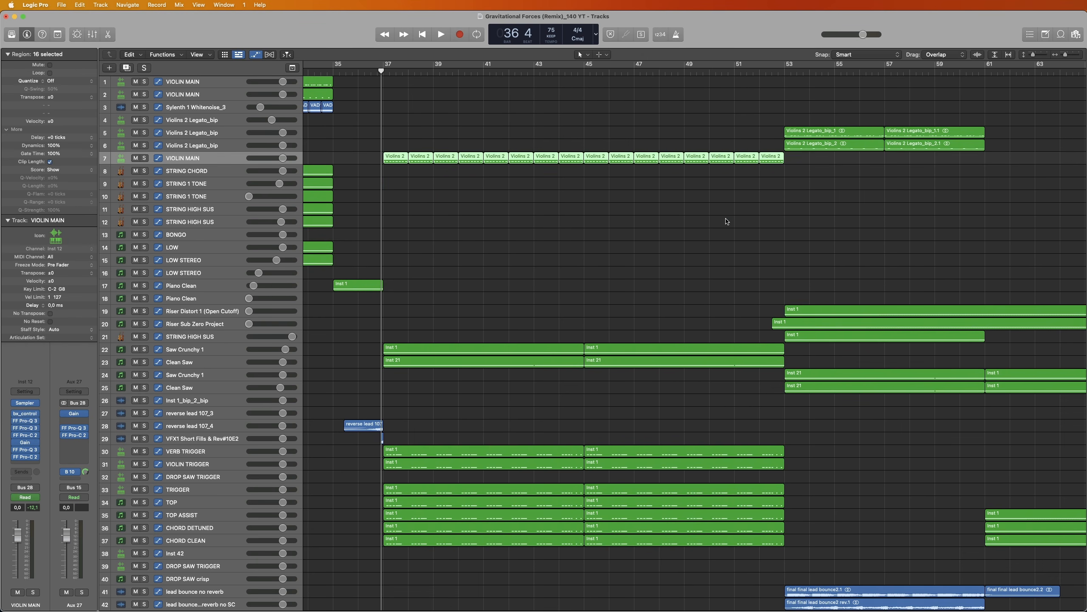
pyautogui.scroll(-2, 513, 255)
pyautogui.click(460, 306)
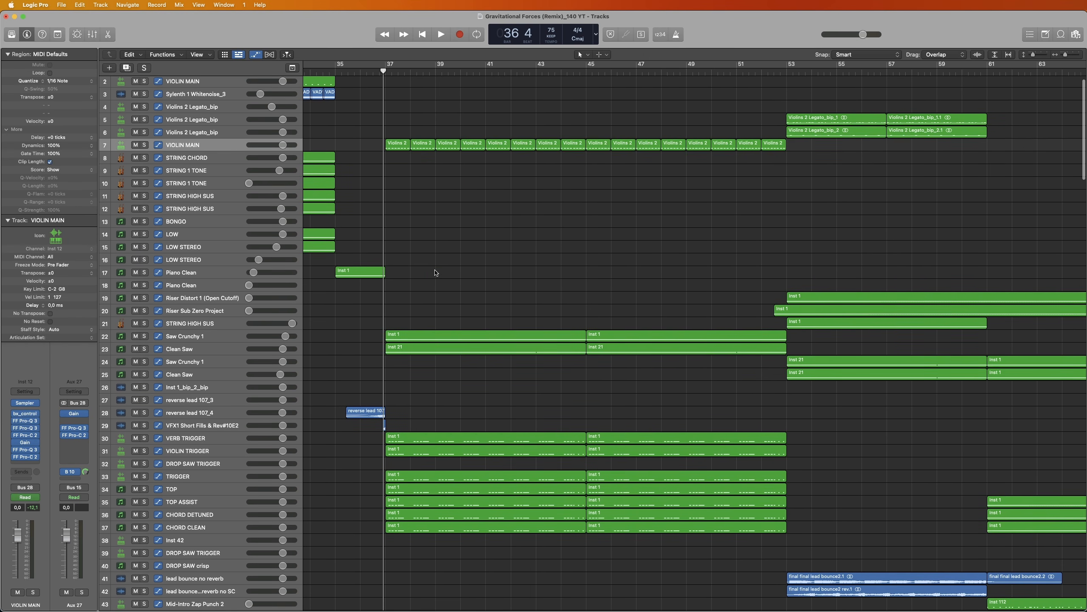
pyautogui.moveTo(435, 270); pyautogui.dragTo(637, 379)
pyautogui.scroll(-5, 637, 379)
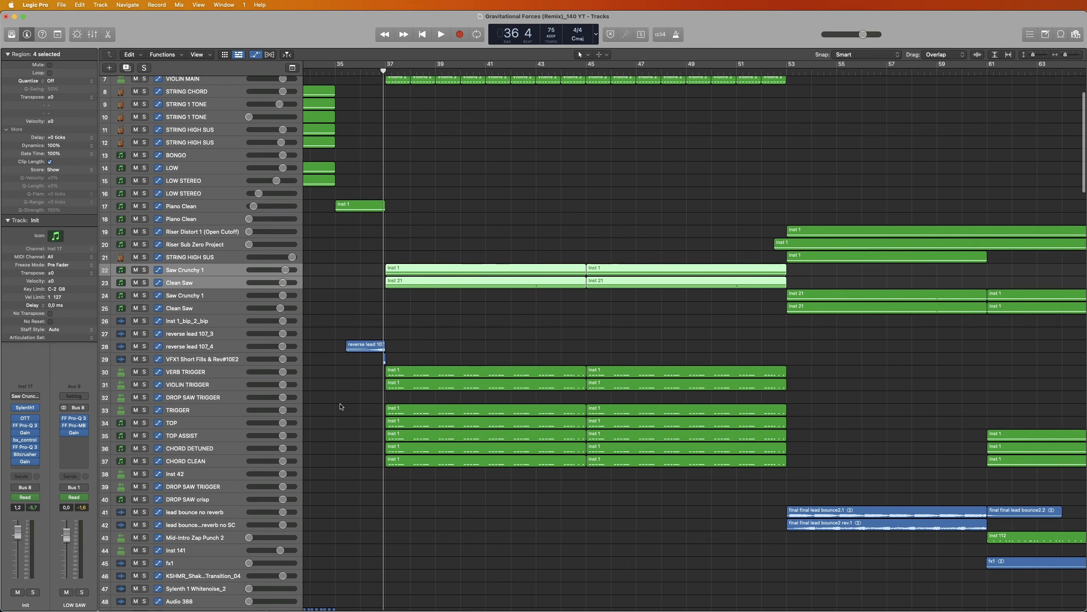
pyautogui.moveTo(345, 415); pyautogui.dragTo(372, 463)
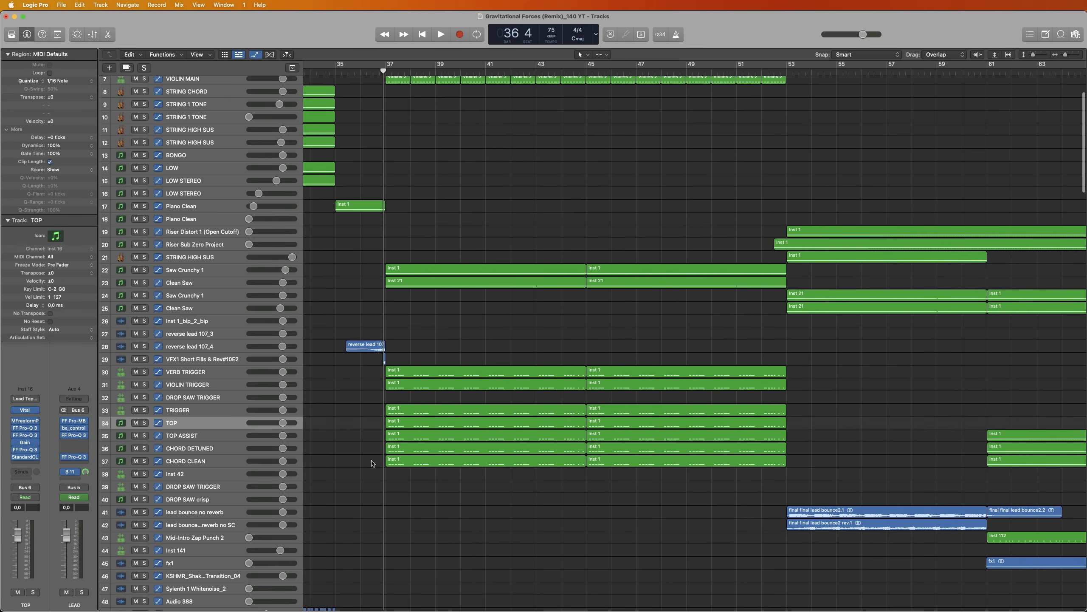
# Select the TOP track and play the drop with all its layers up to bar 45.
pyautogui.click(154, 428)
pyautogui.press('space')
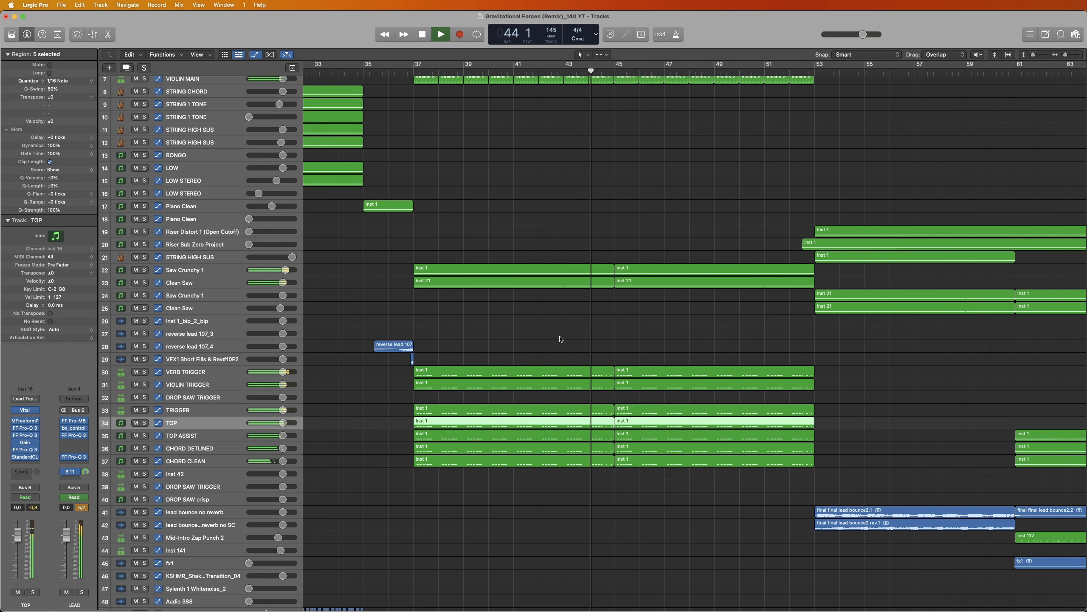
pyautogui.press('space')
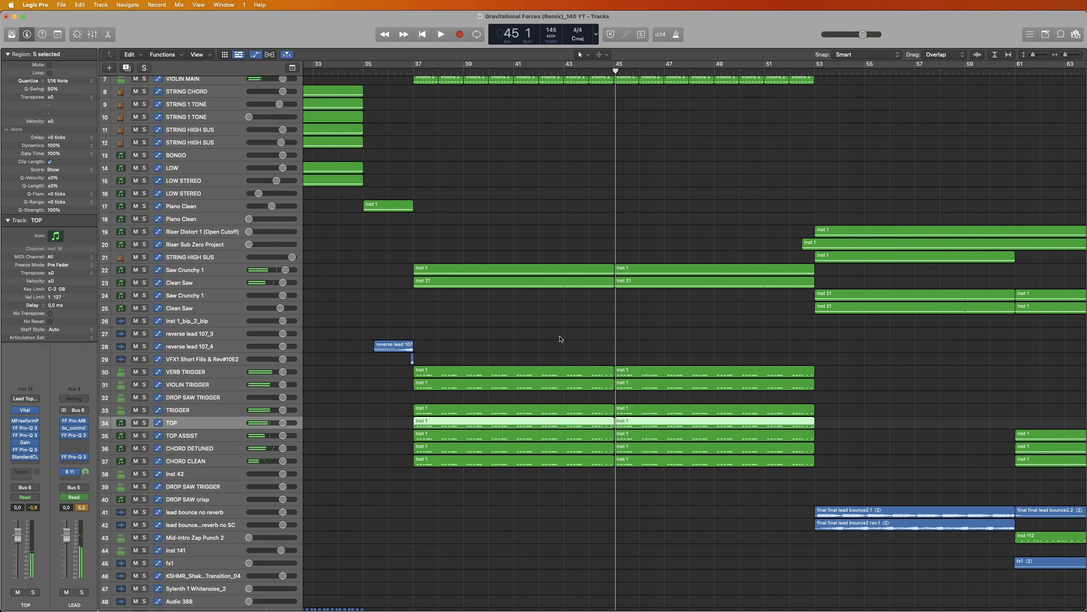
# Highlight the drop's lead and chord regions on tracks 34 to 37 and clear the selection.
pyautogui.hscroll(3, 561, 339)
pyautogui.click(333, 423)
pyautogui.moveTo(328, 421); pyautogui.dragTo(766, 465)
pyautogui.click(793, 465)
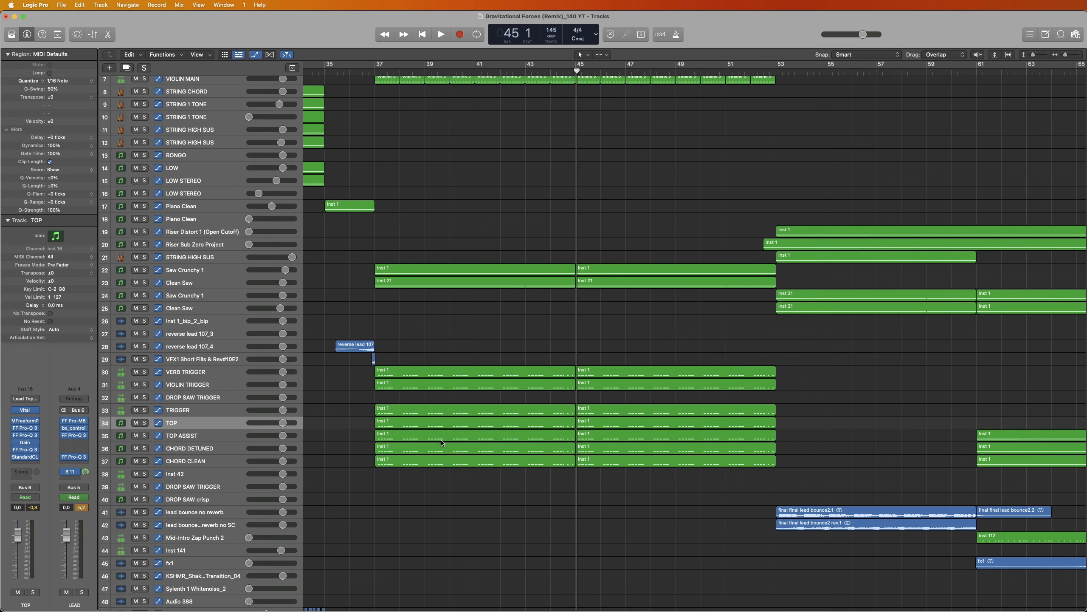
# Step through the TOP, TOP ASSIST, CHORD DETUNED and CHORD CLEAN tracks to show their channel strips, ending on TOP.
pyautogui.click(217, 425)
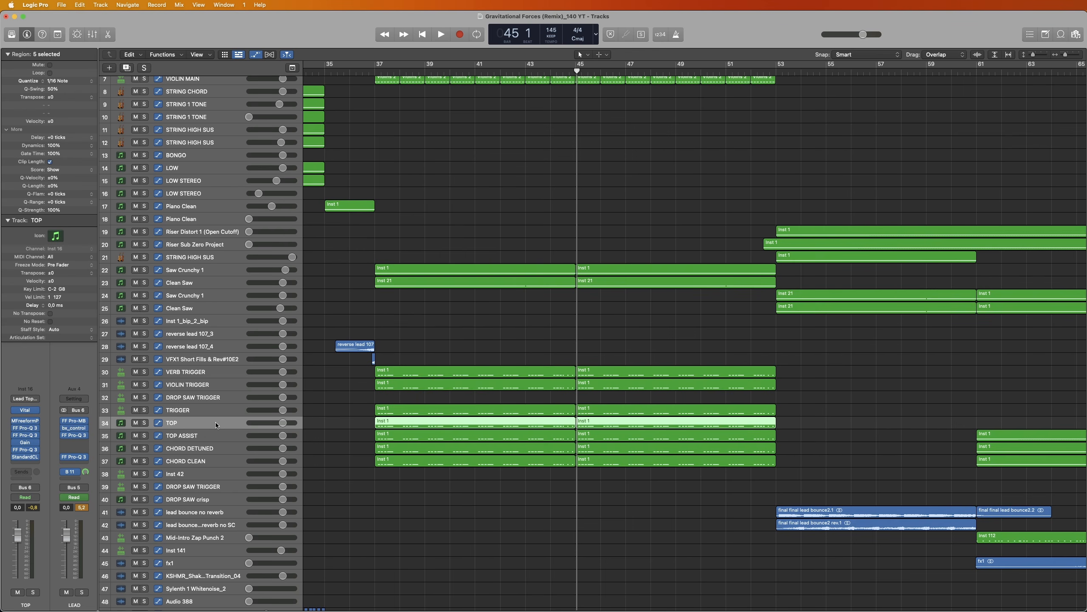
pyautogui.click(206, 437)
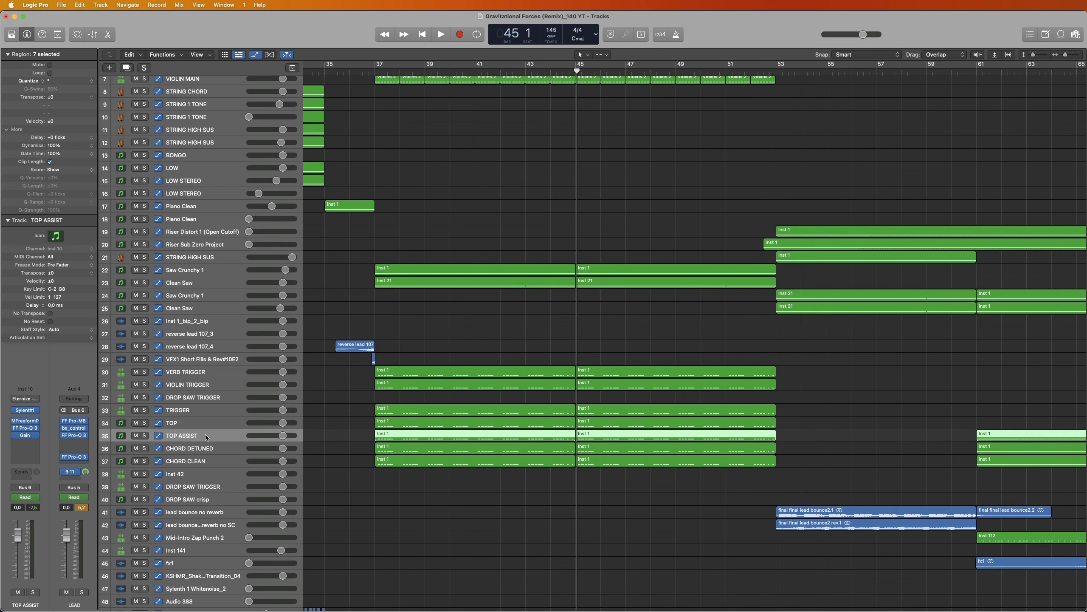
pyautogui.click(200, 449)
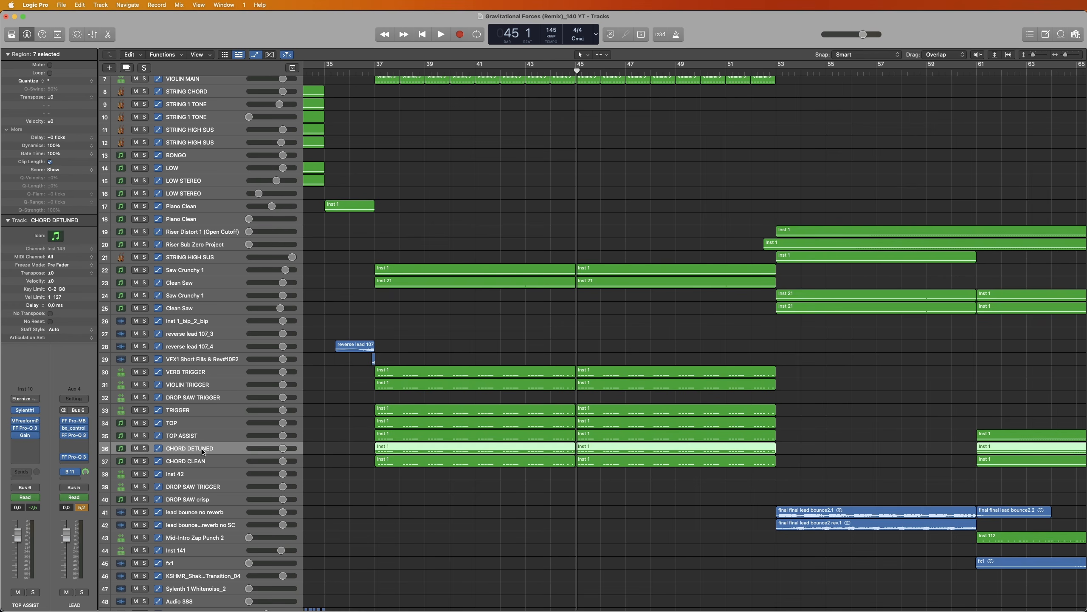
pyautogui.click(204, 460)
pyautogui.click(206, 448)
pyautogui.click(206, 459)
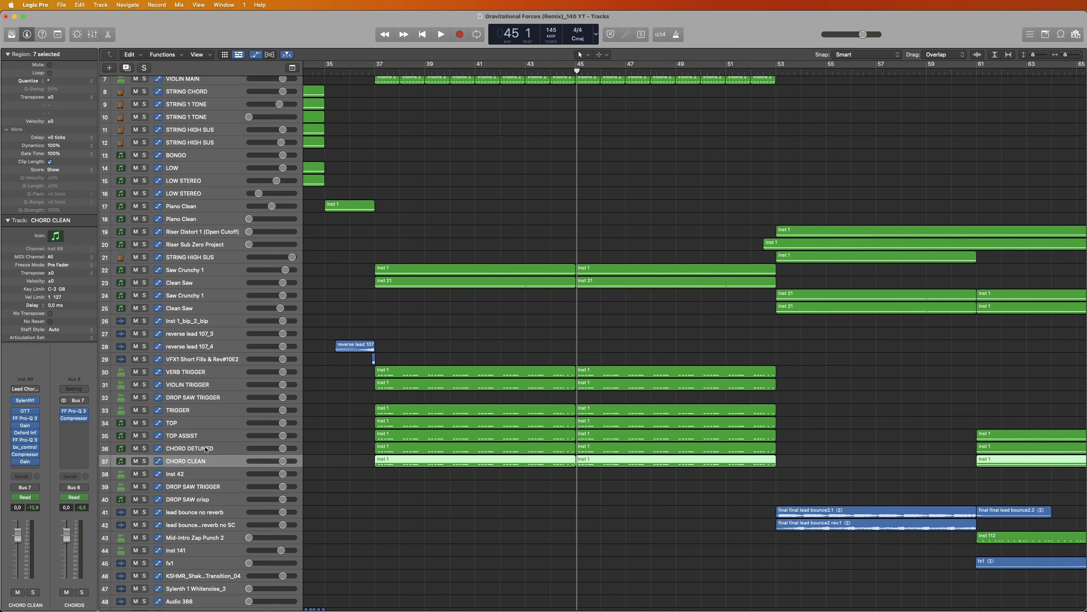
pyautogui.click(206, 448)
pyautogui.click(205, 422)
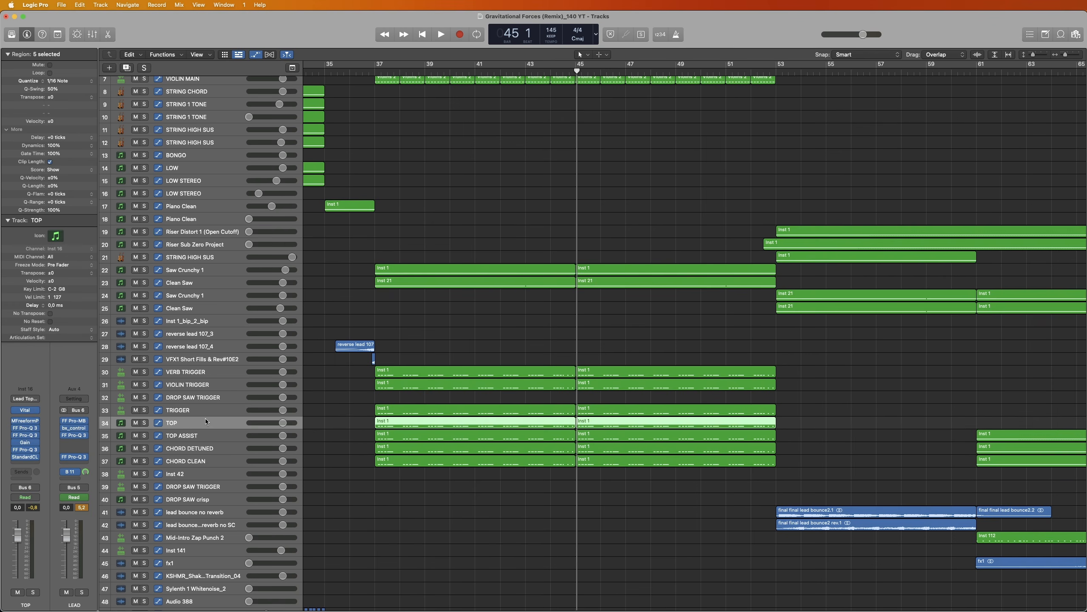
# Solo the TOP lead, play it from bar 37, and open its Vital synth.
pyautogui.click(145, 423)
pyautogui.click(365, 401)
pyautogui.press('space')
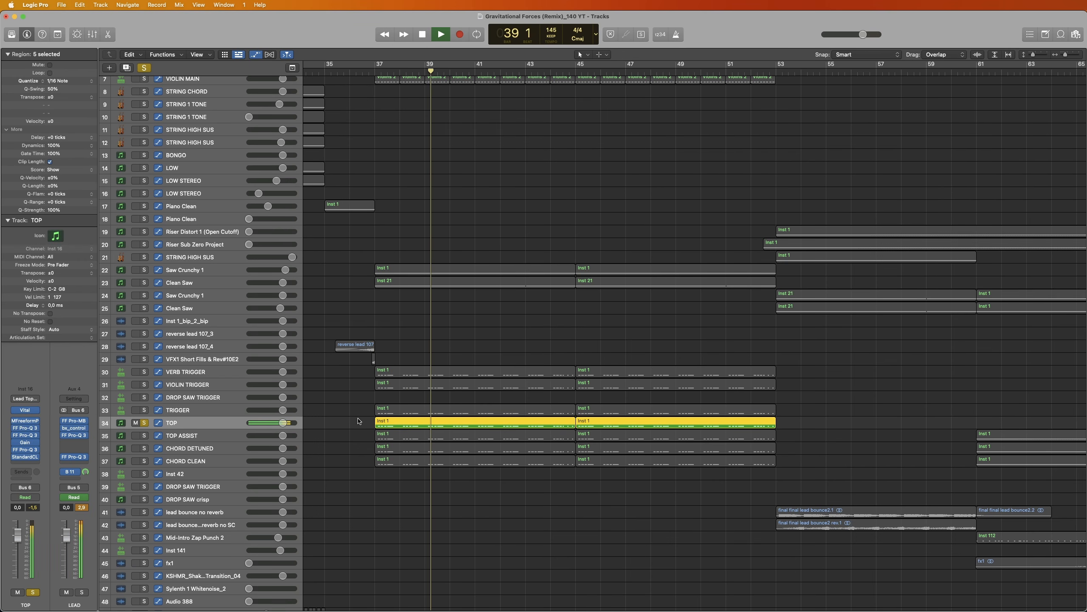
pyautogui.press('space')
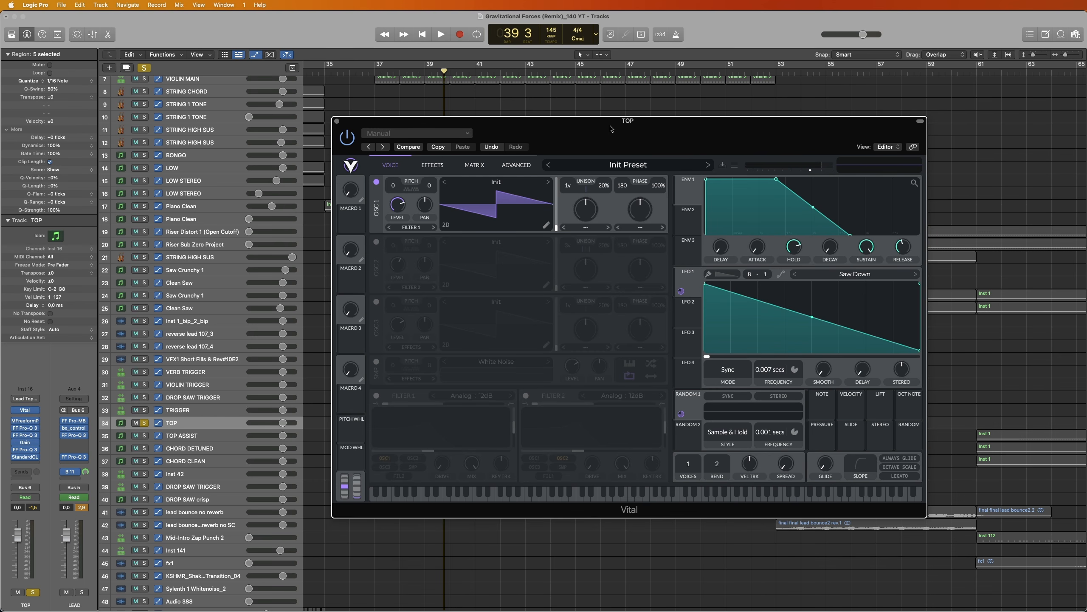
pyautogui.moveTo(611, 129); pyautogui.dragTo(593, 135)
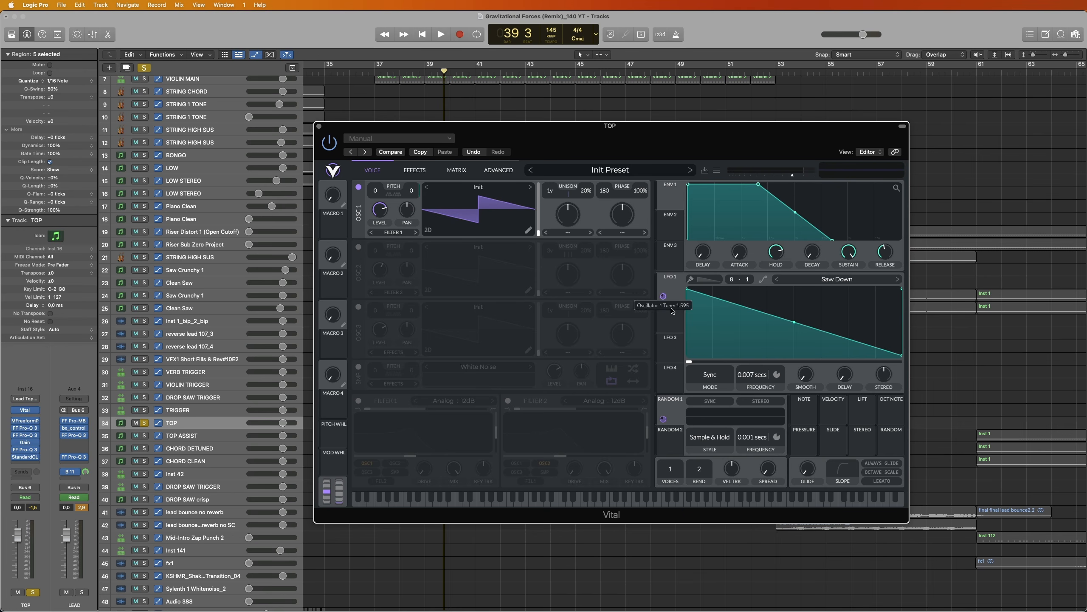
# Play the TOP lead with Random 1's modulation of Oscillator 1 Tune reduced to 0.020, and restore the original settings with Compare.
pyautogui.press('space')
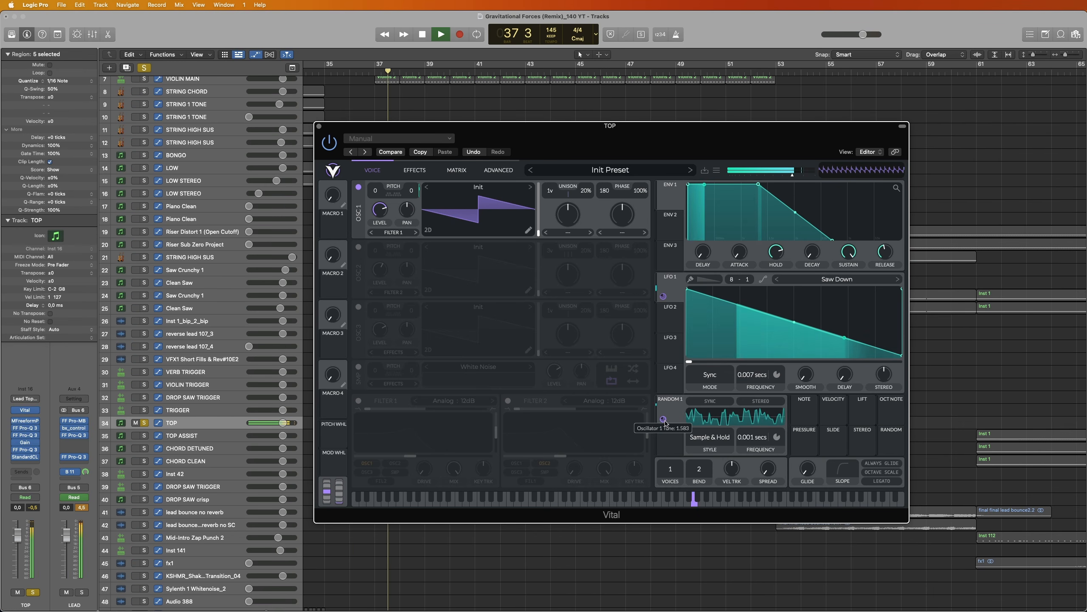
pyautogui.moveTo(663, 419); pyautogui.dragTo(663, 453)
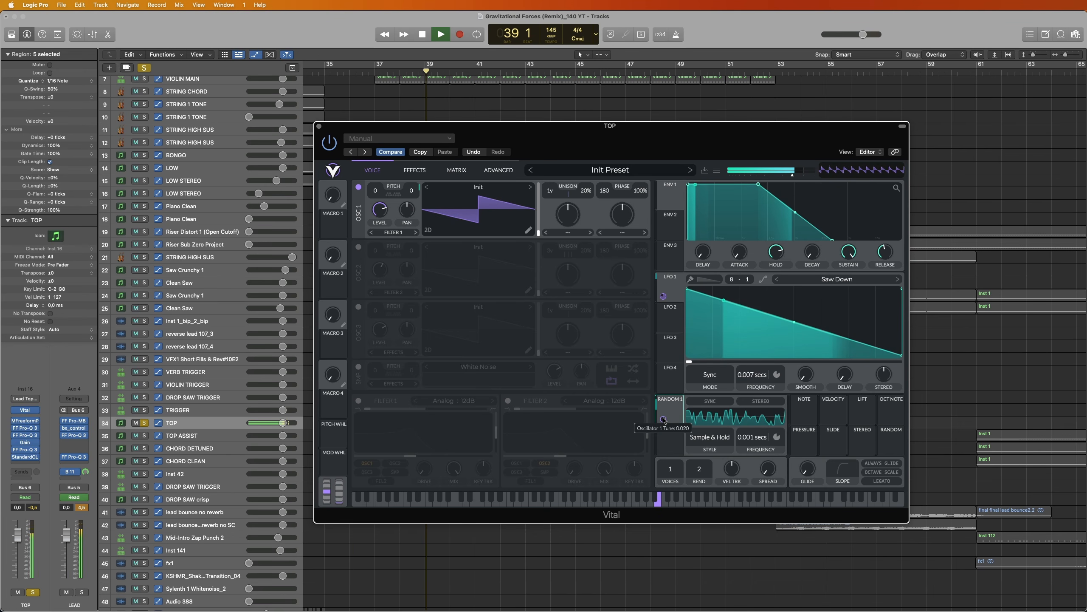
pyautogui.click(394, 155)
# Slow LFO 1's frequency to 0.451 secs to hear the pitch drop, restore the original settings with Compare, and stop playback.
pyautogui.moveTo(750, 376); pyautogui.dragTo(750, 404)
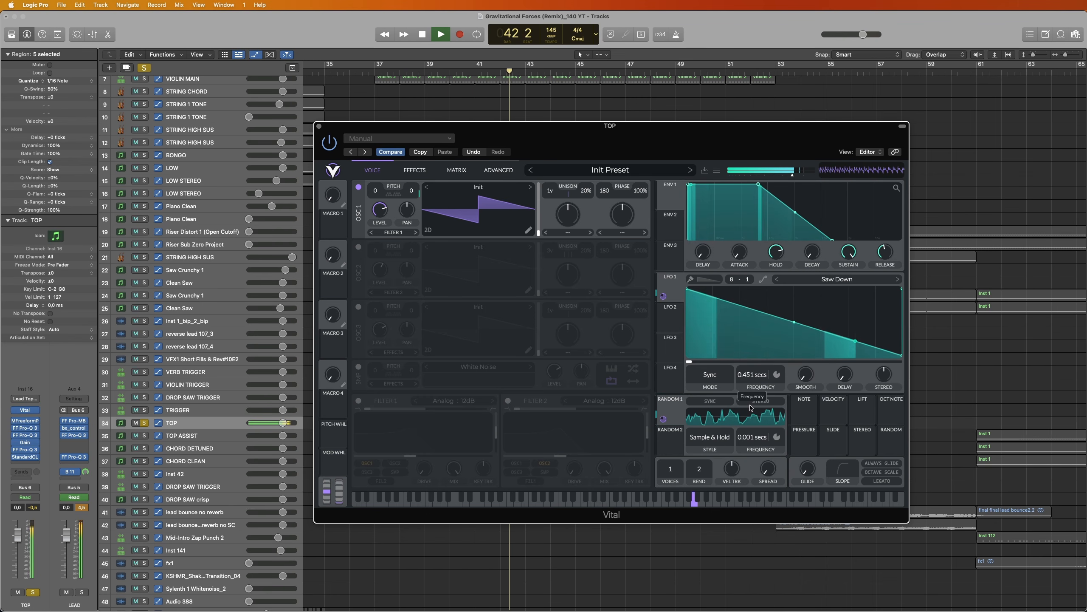
pyautogui.click(385, 154)
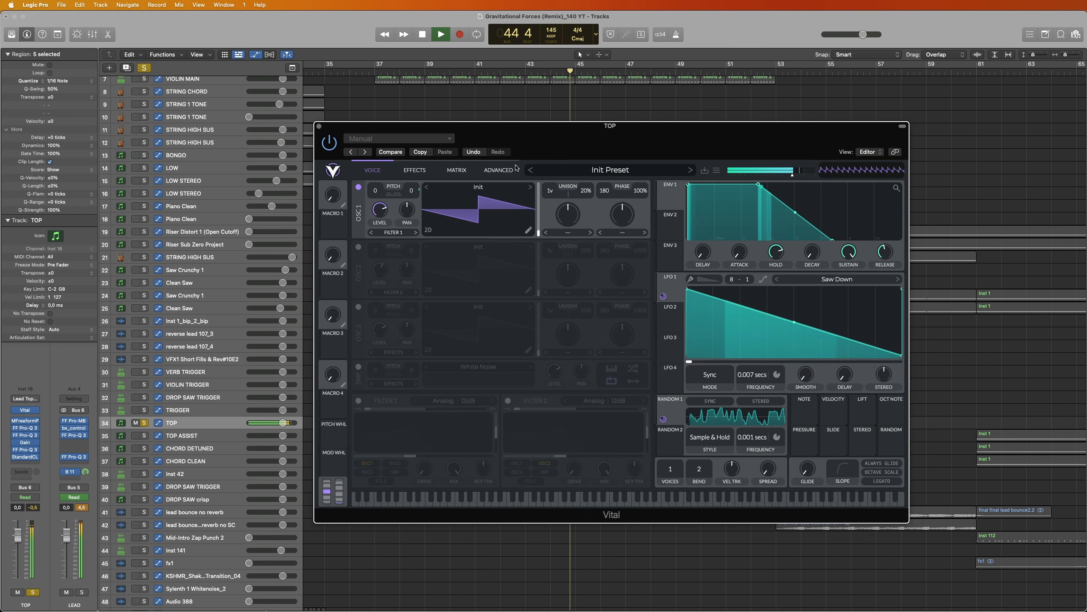
pyautogui.press('space')
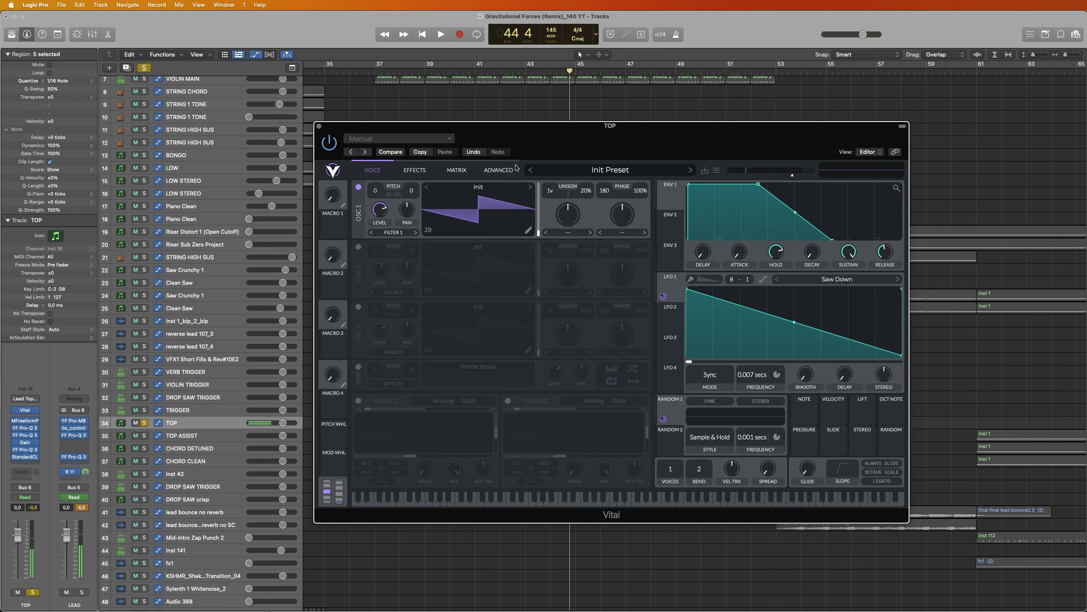
# Switch the solo to TOP ASSIST and examine its Sylenth1 synth, comparing its channel strip with that of TOP.
pyautogui.press('Down')
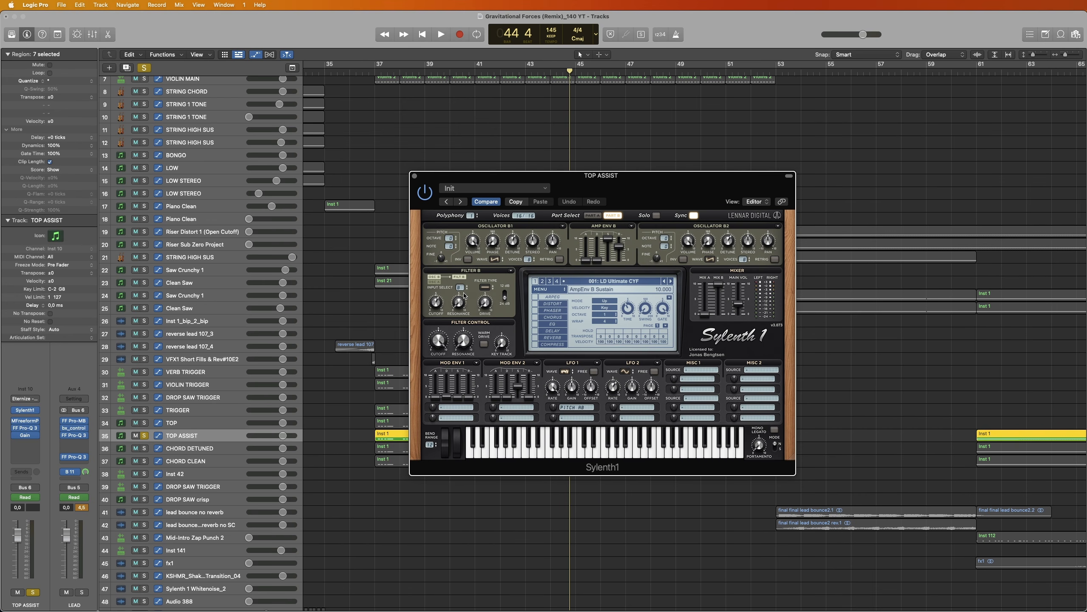
pyautogui.click(220, 422)
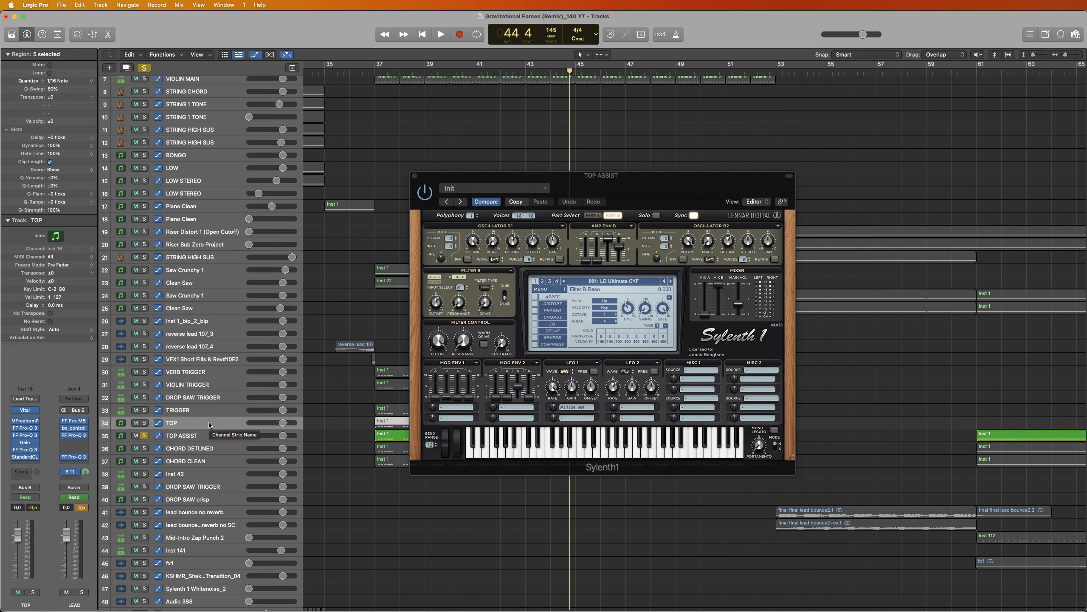
pyautogui.click(210, 434)
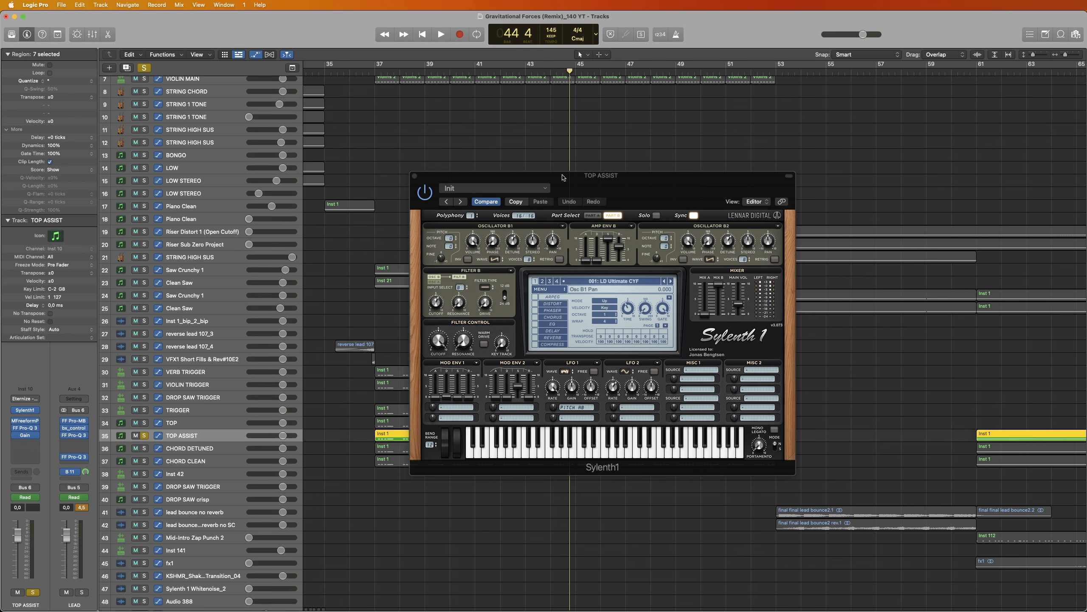
pyautogui.click(583, 183)
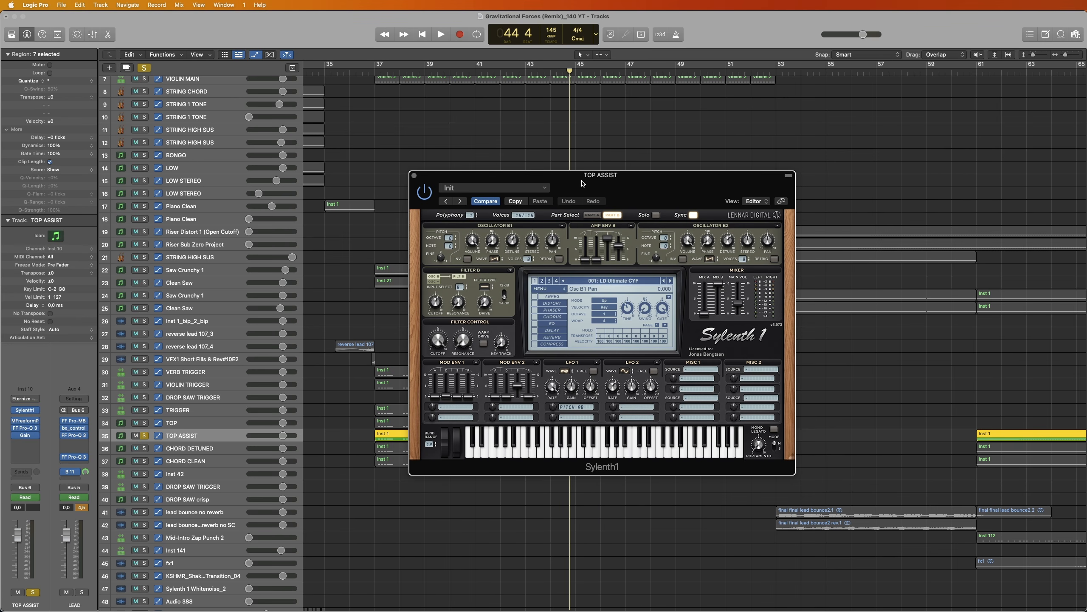
# Play TOP ASSIST soloed and add TOP to the solo to hear both lead layers together.
pyautogui.click(264, 393)
pyautogui.press('space')
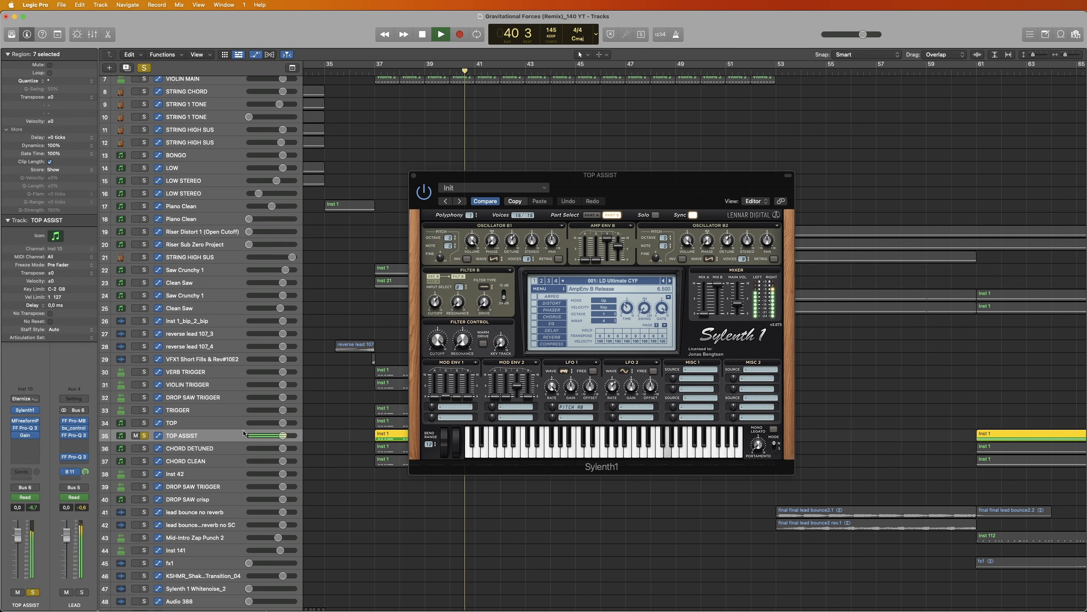
pyautogui.click(144, 422)
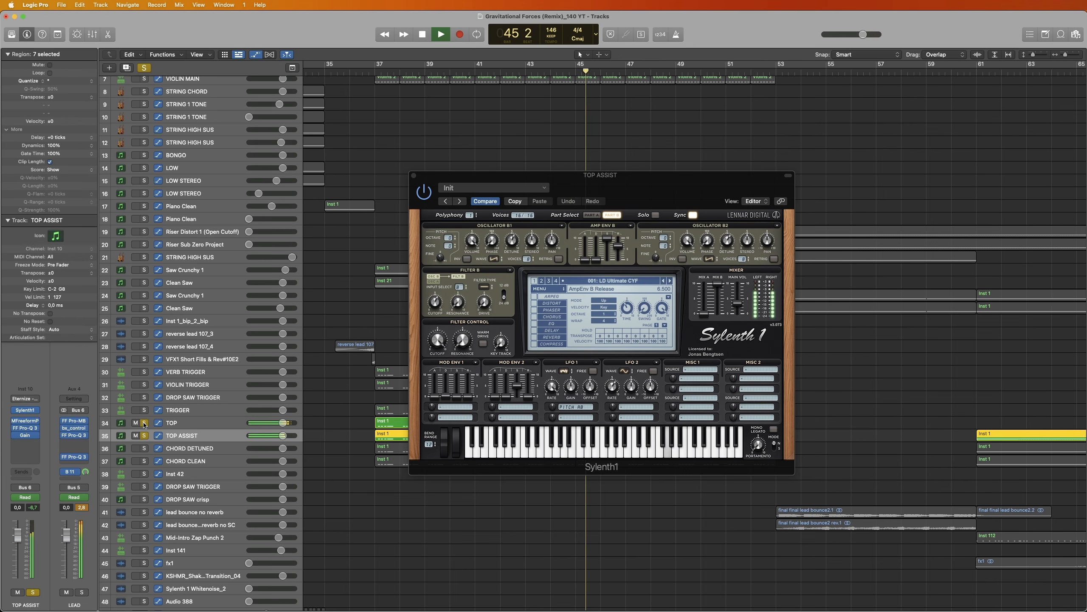
# Stop playback, clear the solos from TOP and TOP ASSIST, and examine CHORD DETUNED's Sylenth1 synth.
pyautogui.press('space')
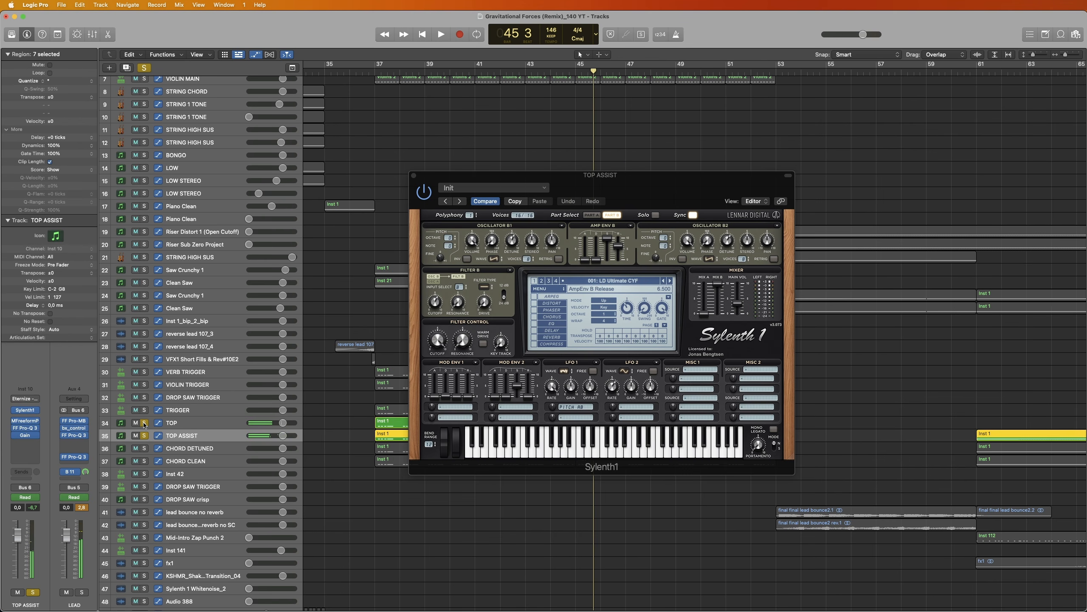
pyautogui.moveTo(144, 425); pyautogui.dragTo(145, 436)
pyautogui.click(220, 452)
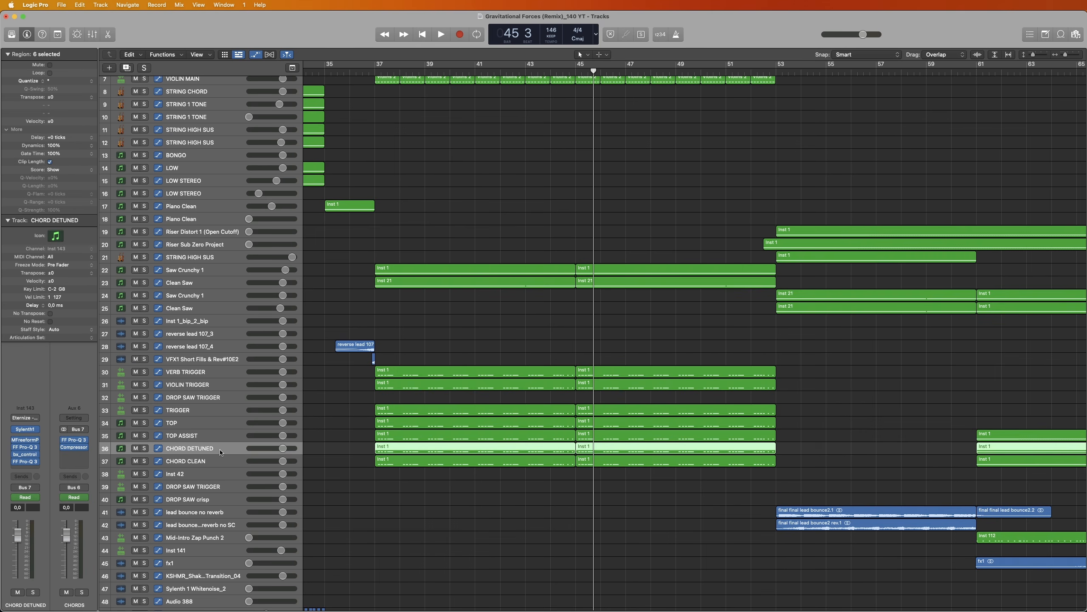
pyautogui.click(26, 429)
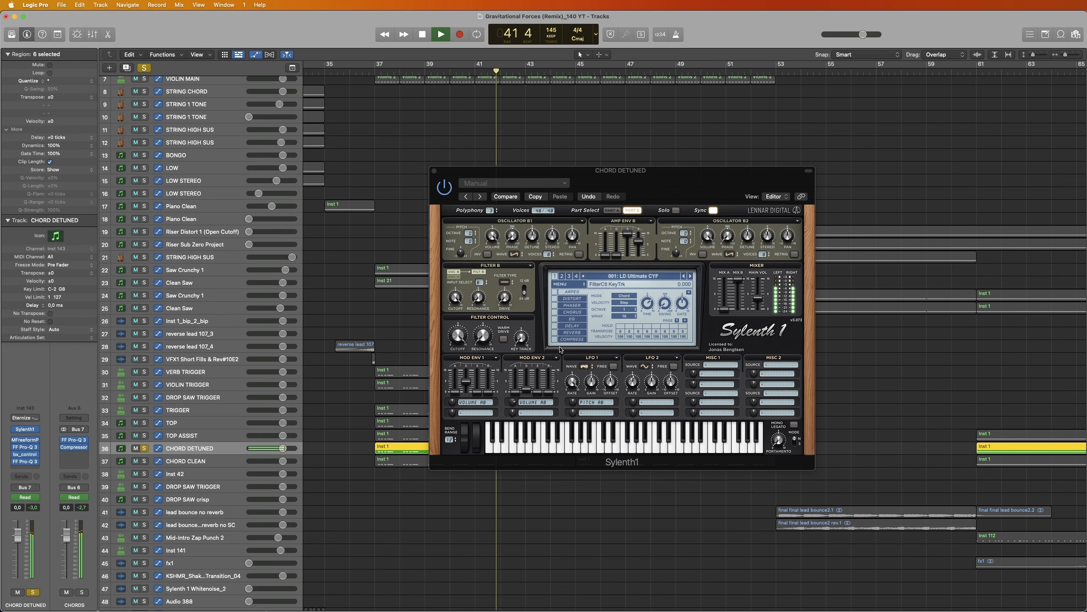
# Play CHORD DETUNED while raising Sylenth1's Mod Env 2 volume modulation amount to 4.610, and restore the original settings with Compare.
pyautogui.press('space')
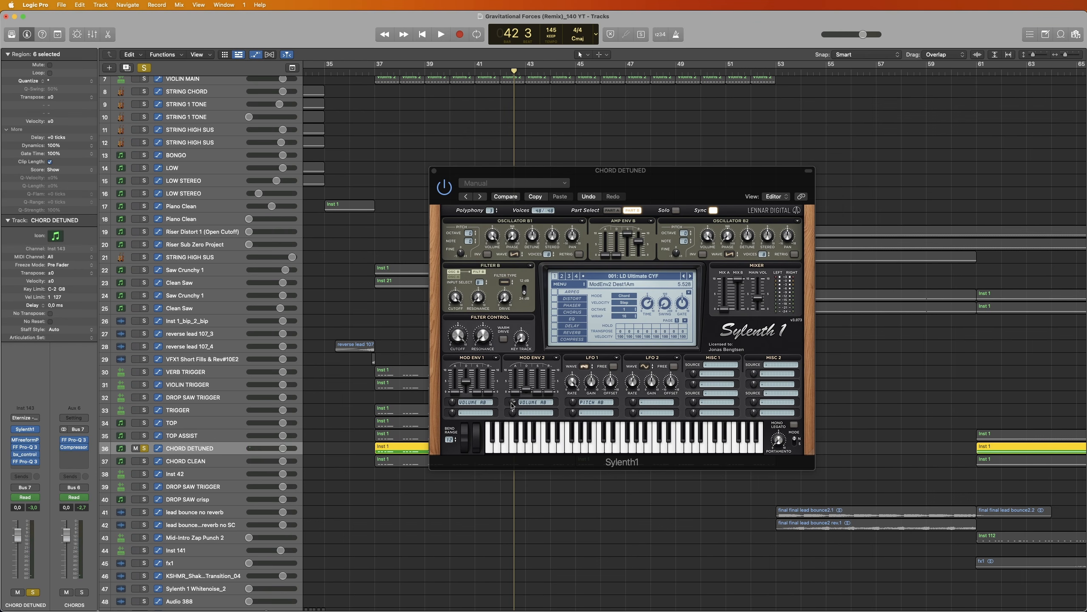
pyautogui.hotkey('shift', 'space')
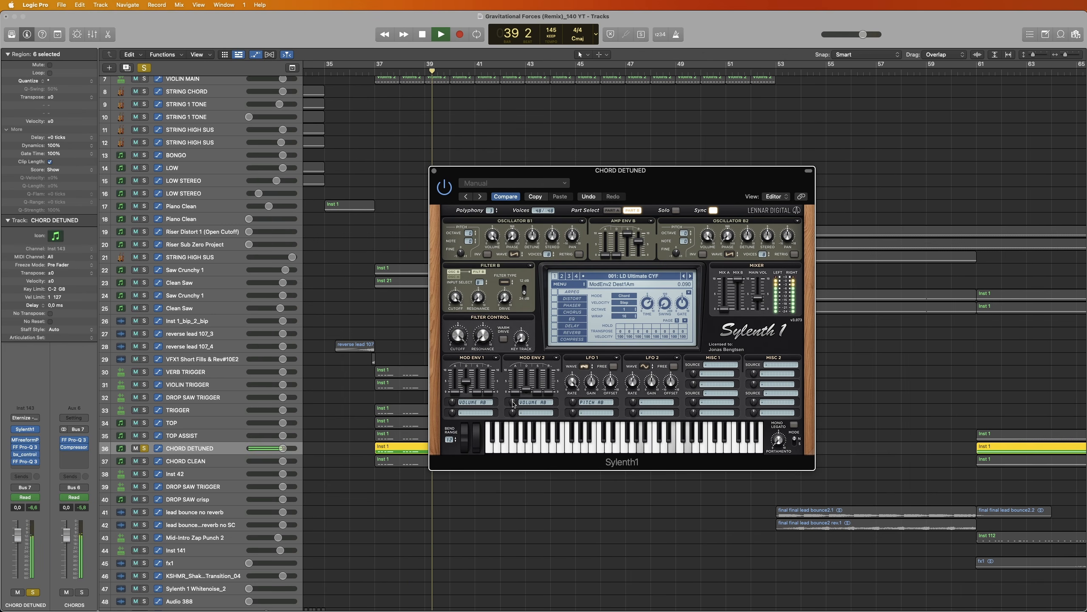
pyautogui.moveTo(513, 404); pyautogui.dragTo(512, 374)
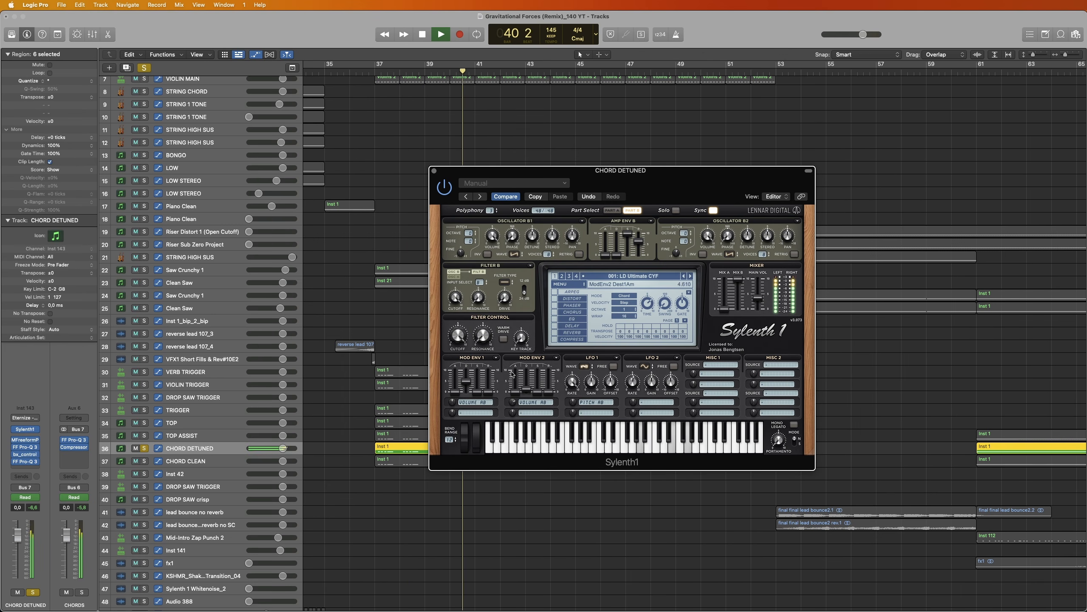
pyautogui.click(505, 198)
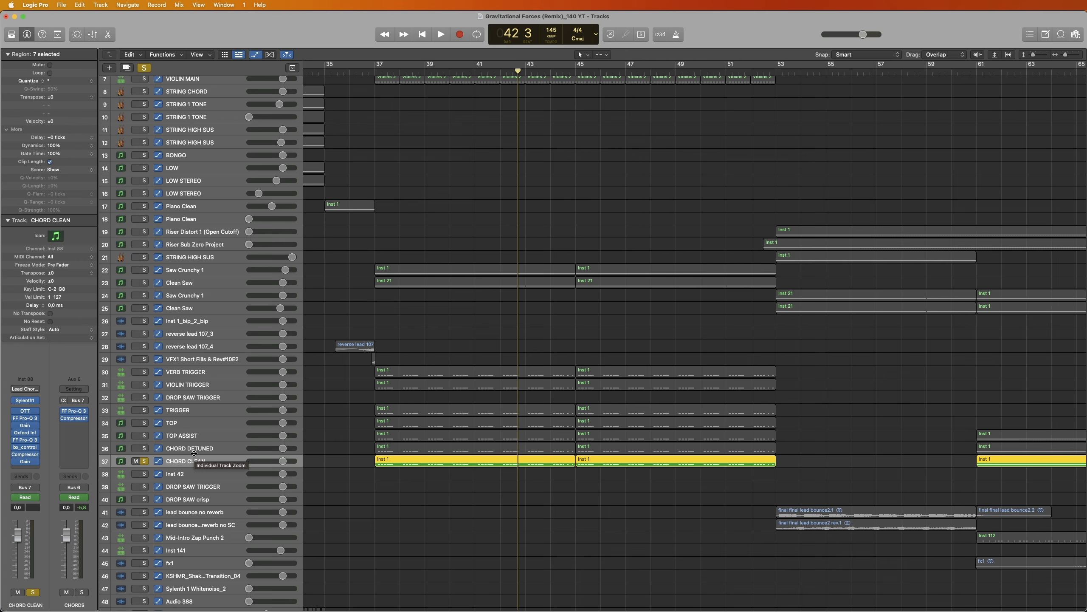
# Open CHORD CLEAN's Sylenth1 synth and play the track soloed to hear its sound.
pyautogui.click(24, 400)
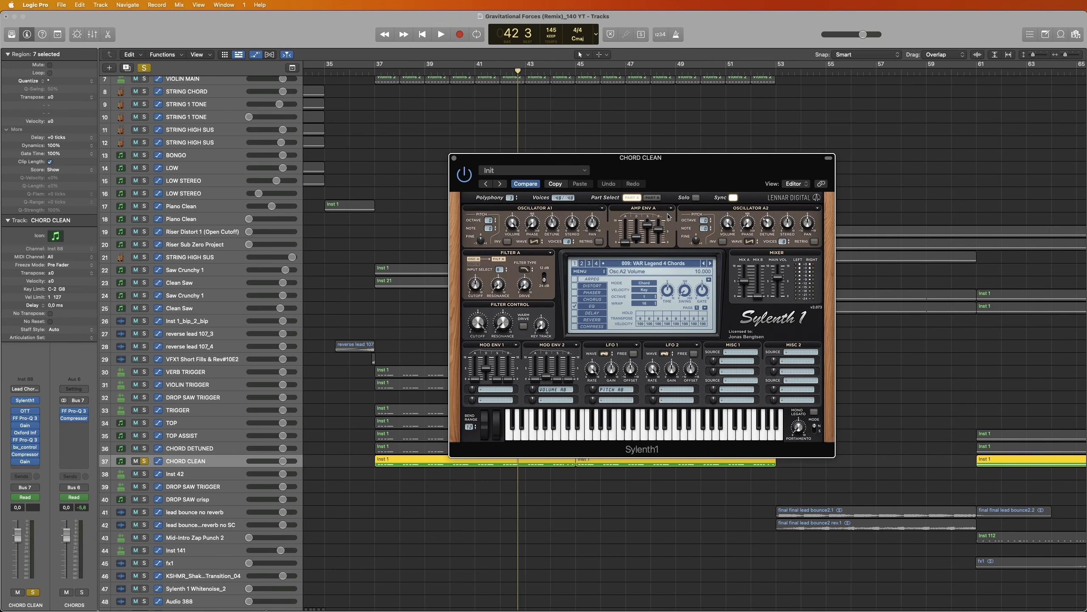
pyautogui.press('space')
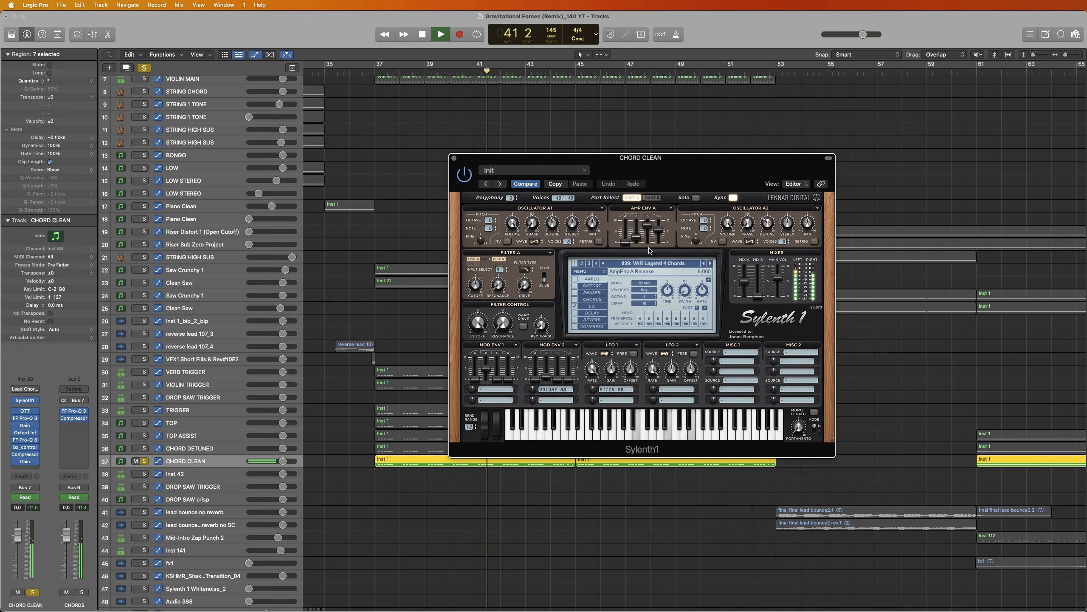
pyautogui.press('space')
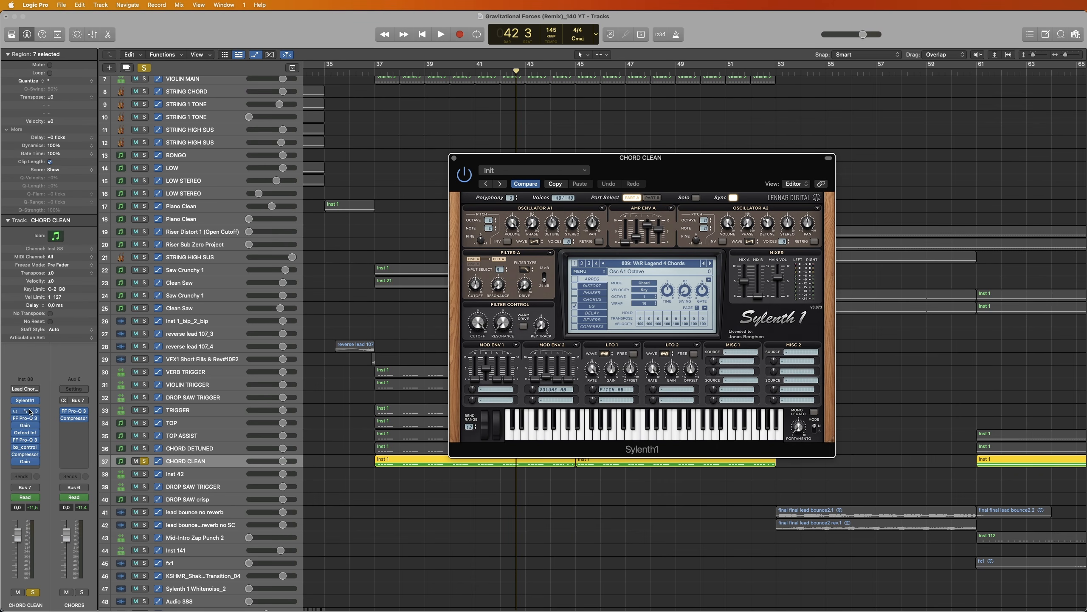
# Inspect CHORD CLEAN's Compressor during playback and close its window.
pyautogui.click(28, 455)
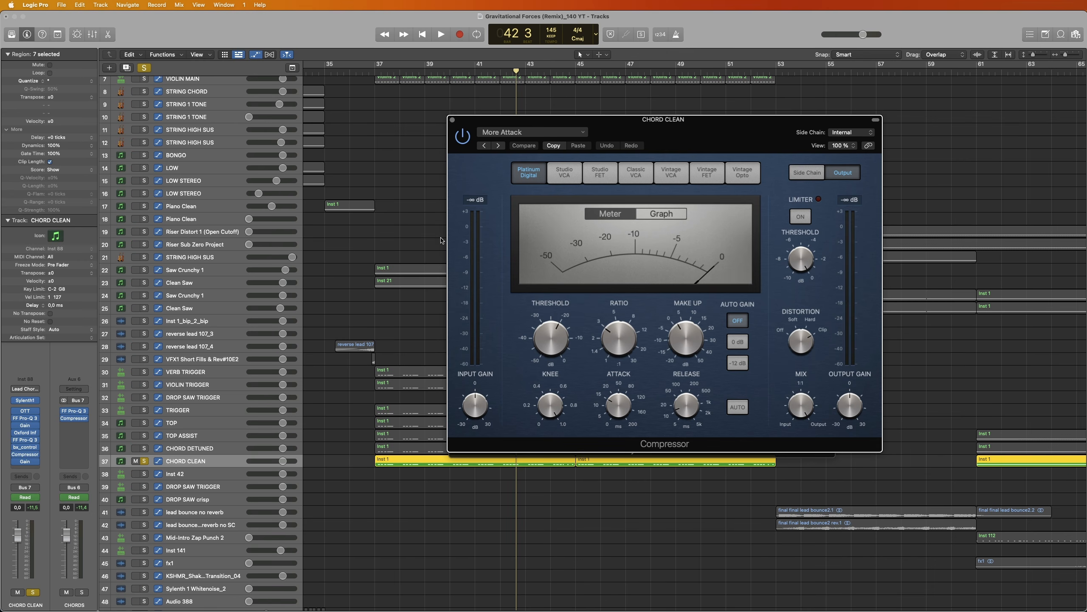
pyautogui.press('space')
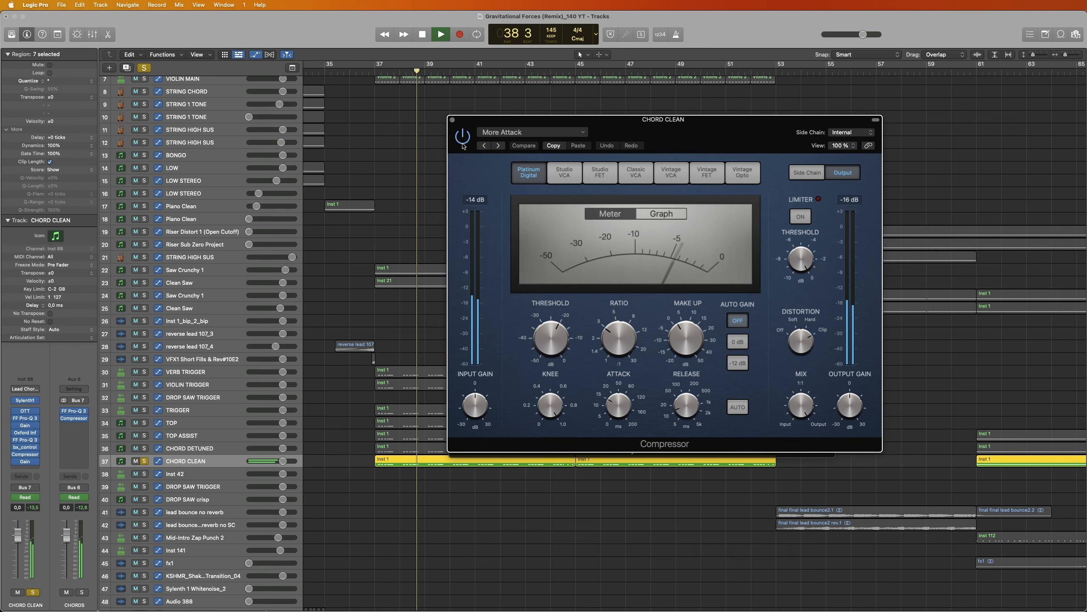
pyautogui.click(452, 120)
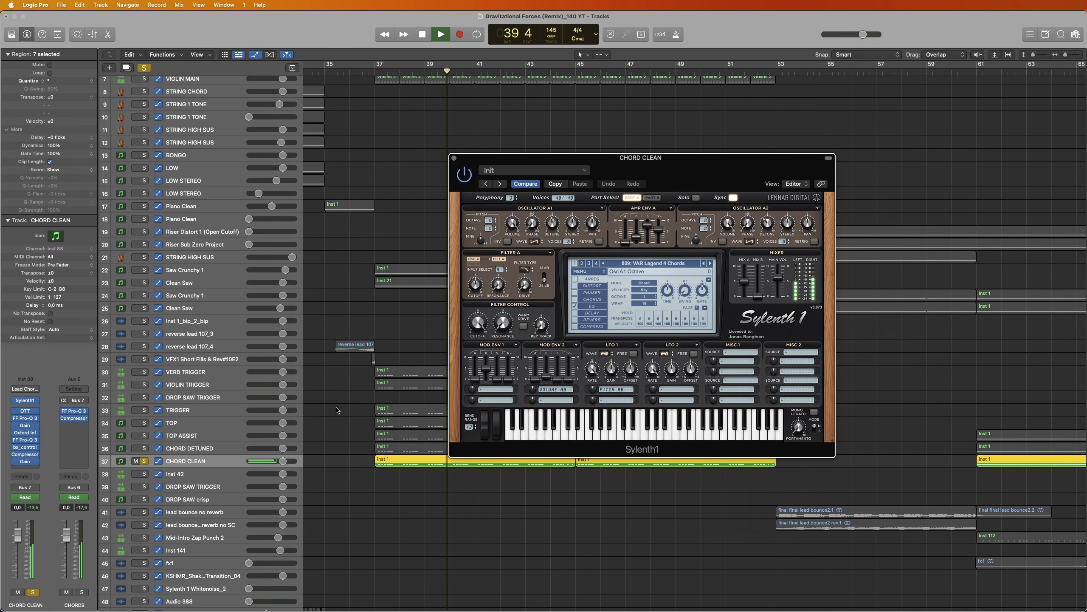
# Add CHORD DETUNED, TOP ASSIST and TOP to the solo during playback, closing CHORD CLEAN's Sylenth1 window.
pyautogui.click(144, 449)
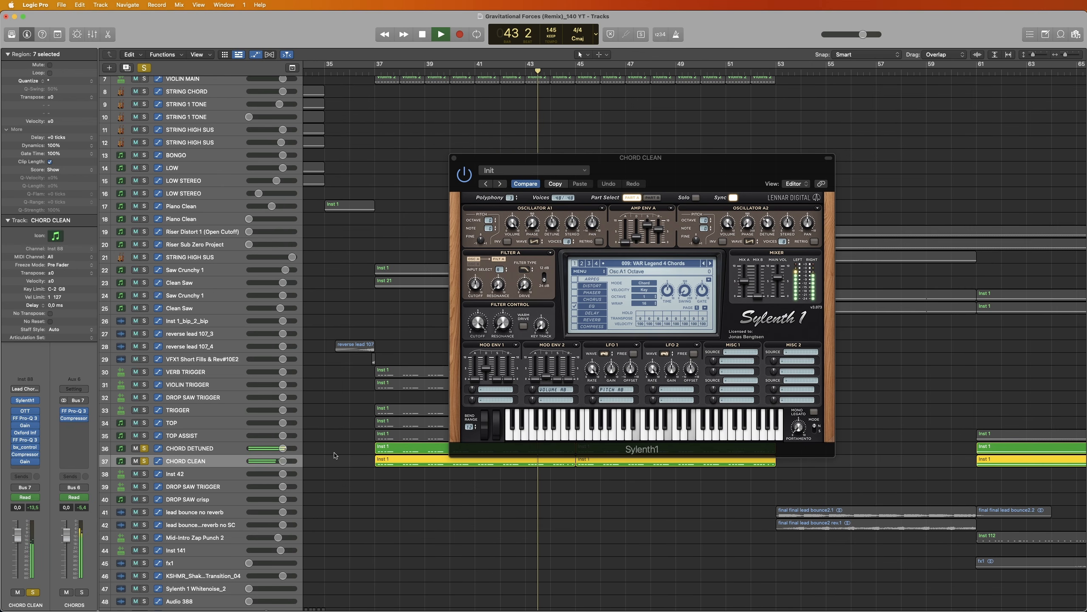
pyautogui.click(454, 158)
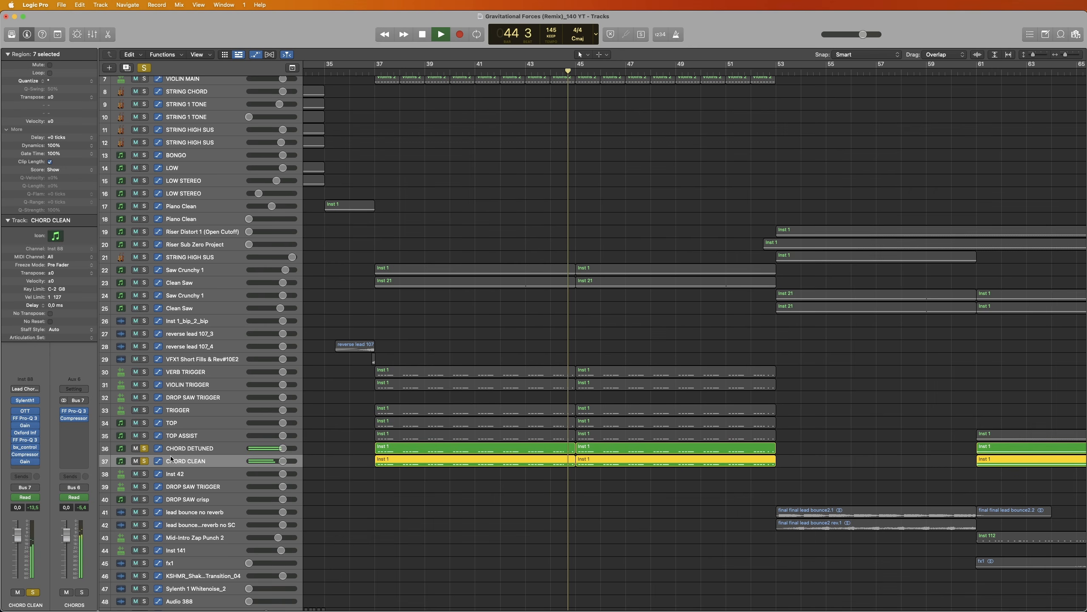
pyautogui.click(145, 433)
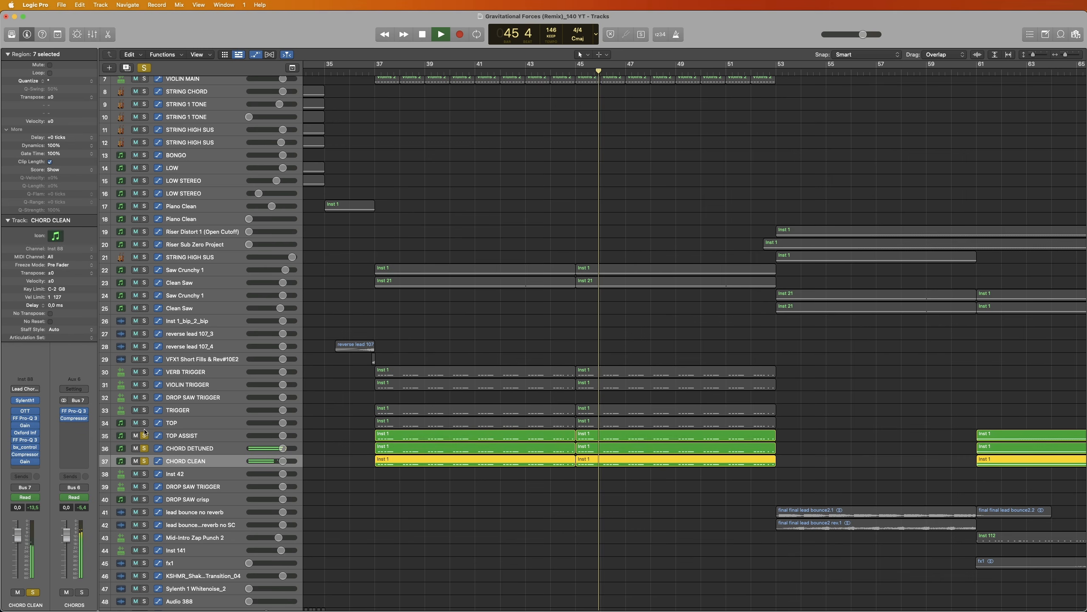
pyautogui.click(145, 422)
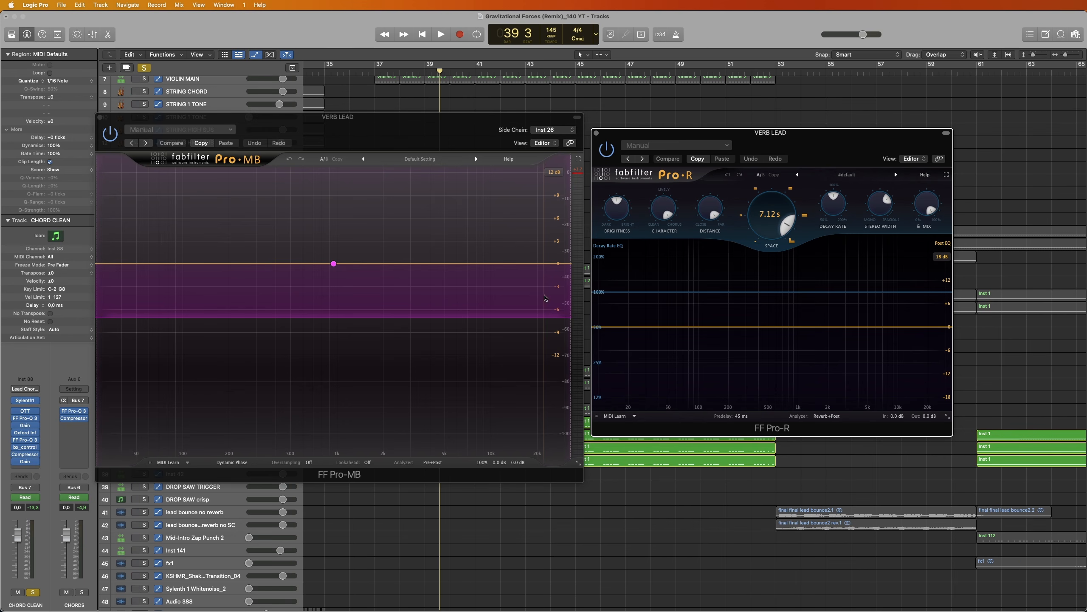
# Play the lead layers through VERB LEAD's Pro-MB and Pro-R, and toggle the LEAD COL channel's solo in the mixer.
pyautogui.moveTo(346, 283)
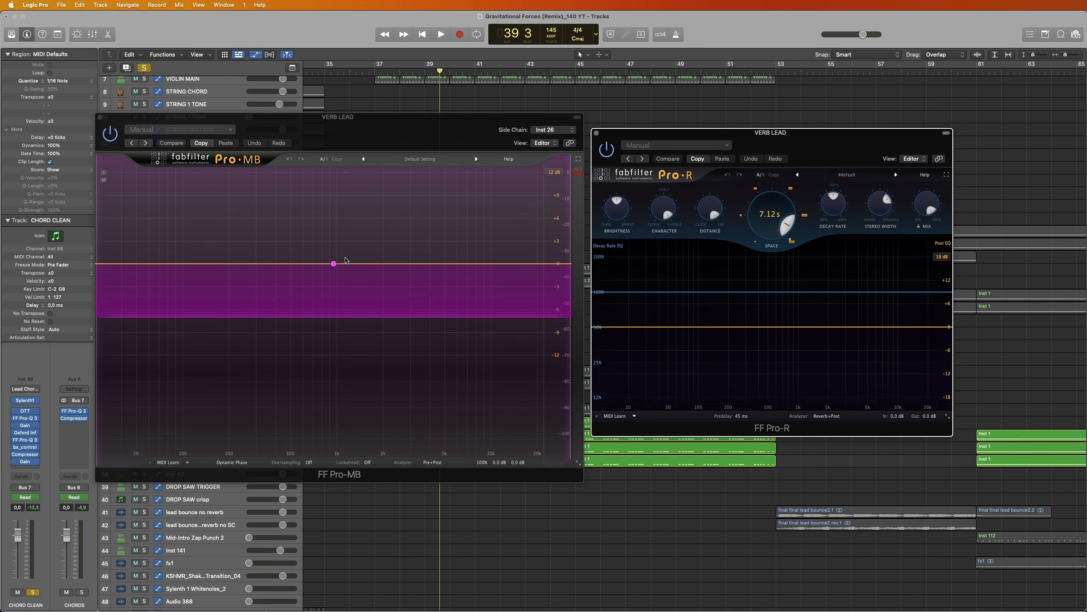
pyautogui.press('space')
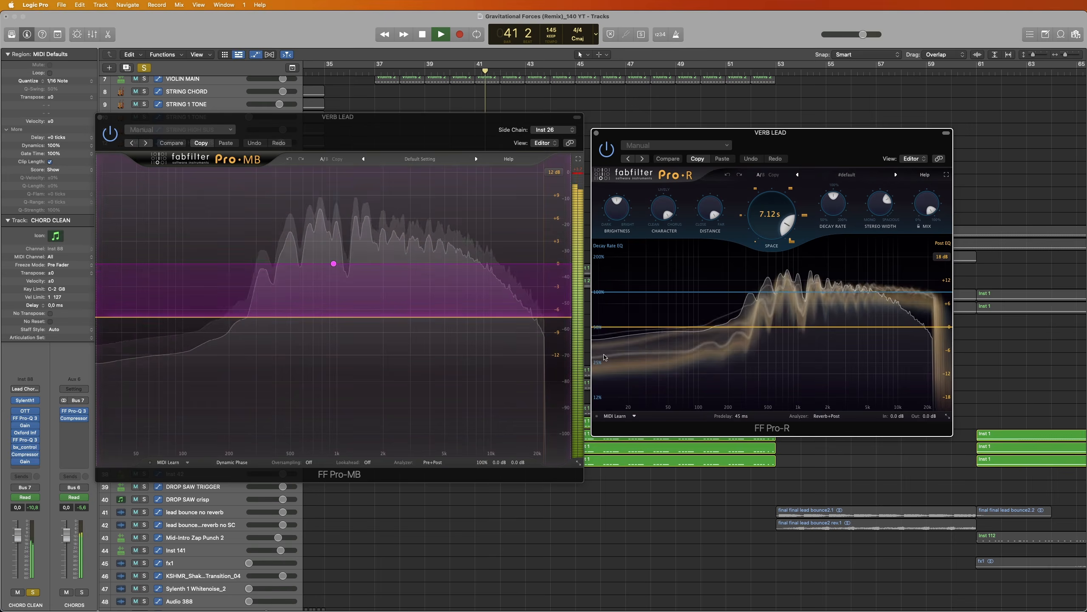
pyautogui.press('x')
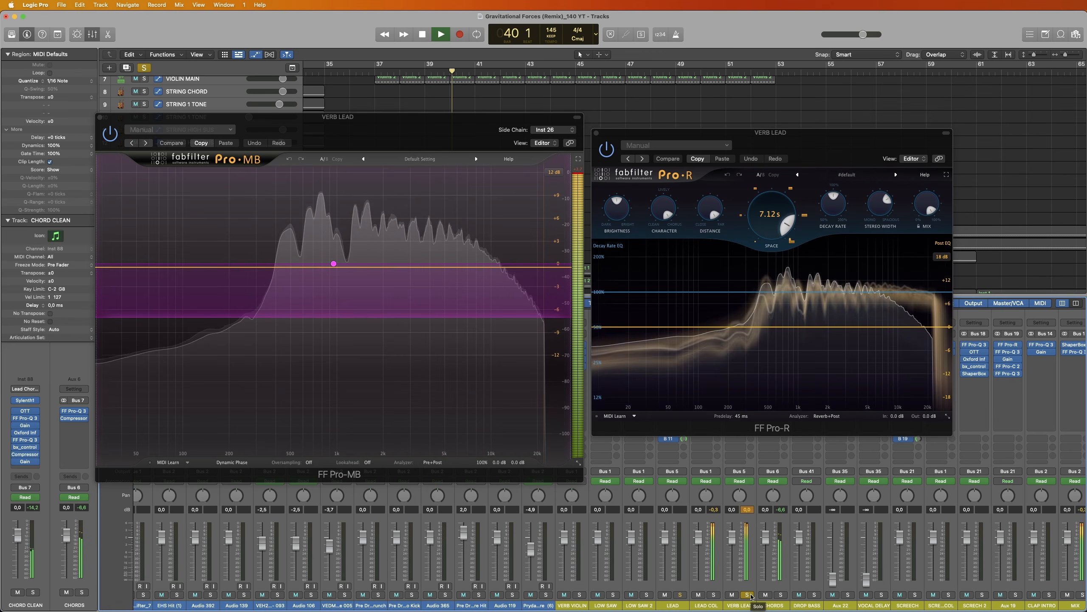
pyautogui.click(716, 595)
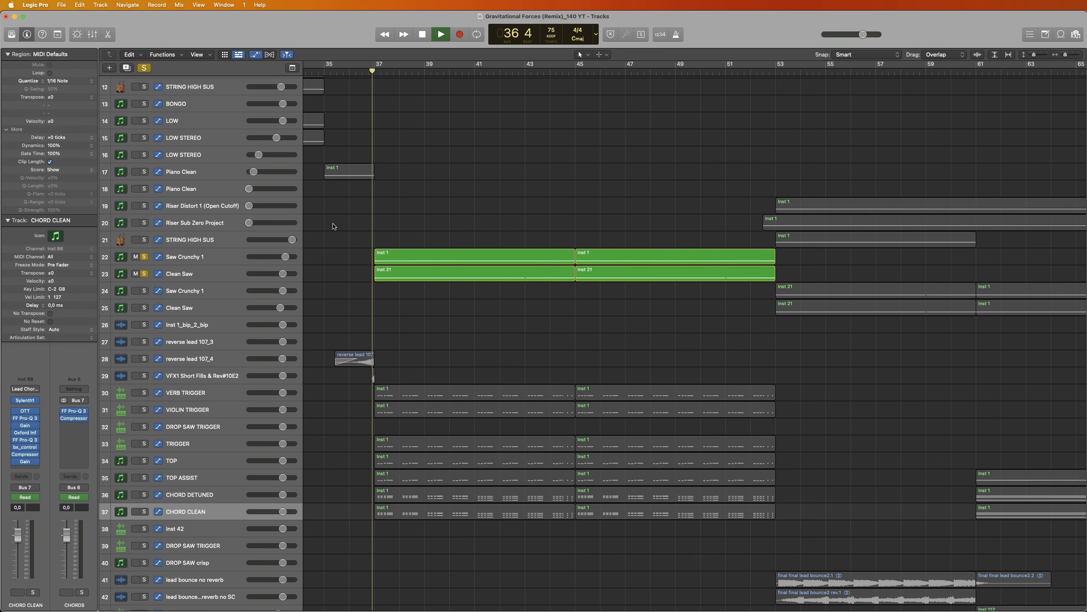
# Play Saw Crunchy 1 and Clean Saw together, compare each one alone using their solos, and stop playback with both soloed.
pyautogui.click(208, 273)
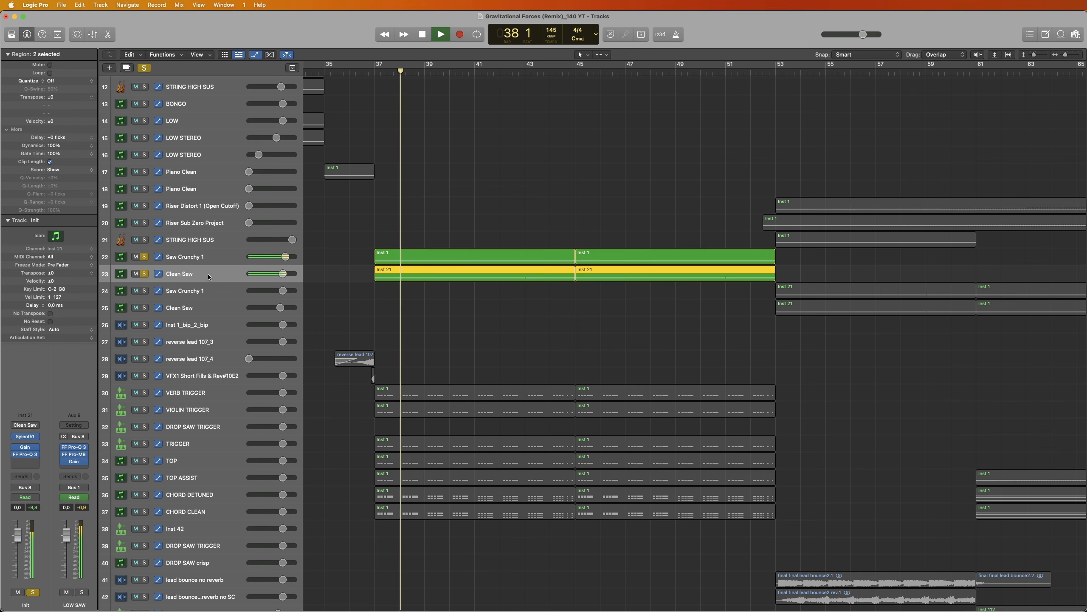
pyautogui.hscroll(1, 422, 289)
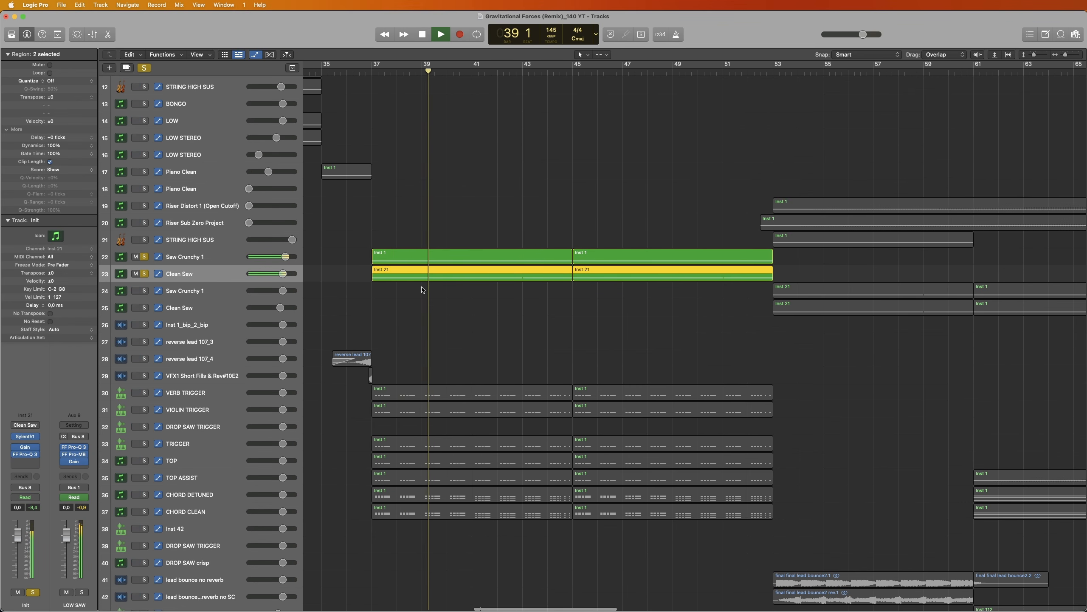
pyautogui.hscroll(1, 422, 290)
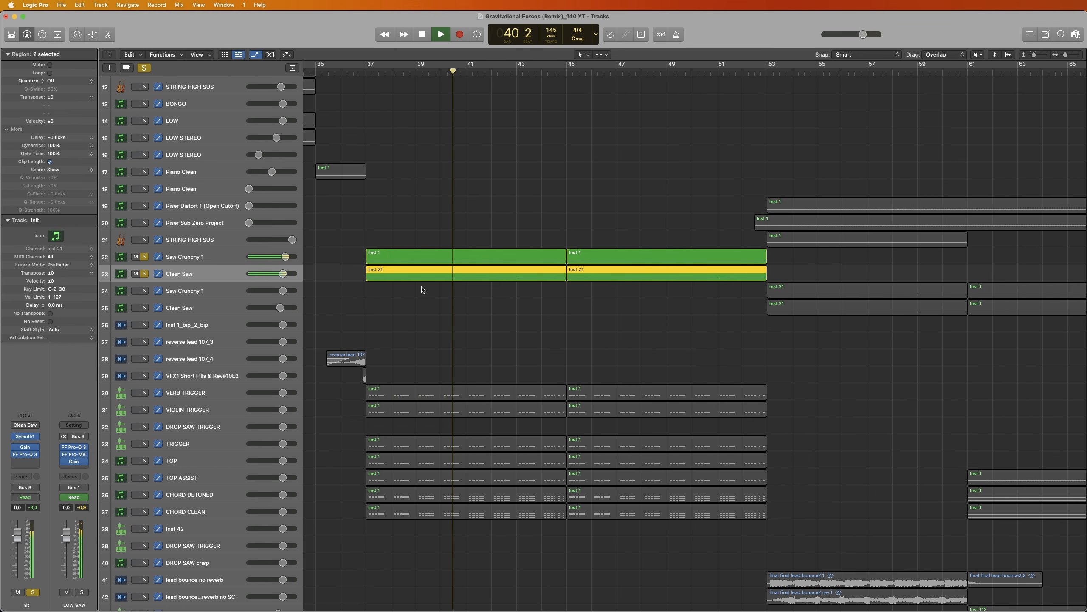
pyautogui.click(145, 274)
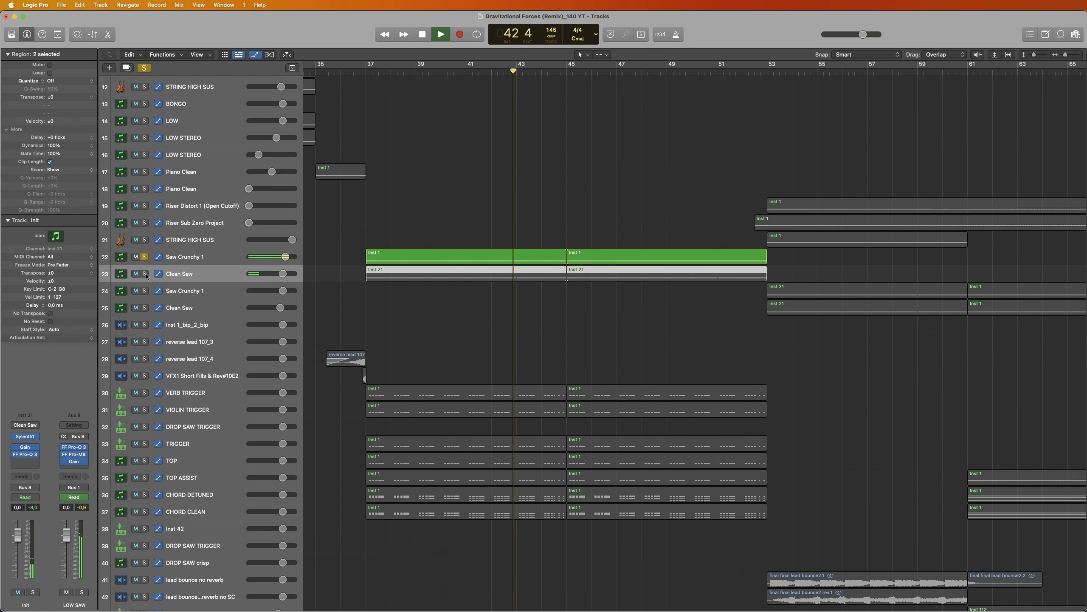
pyautogui.click(145, 273)
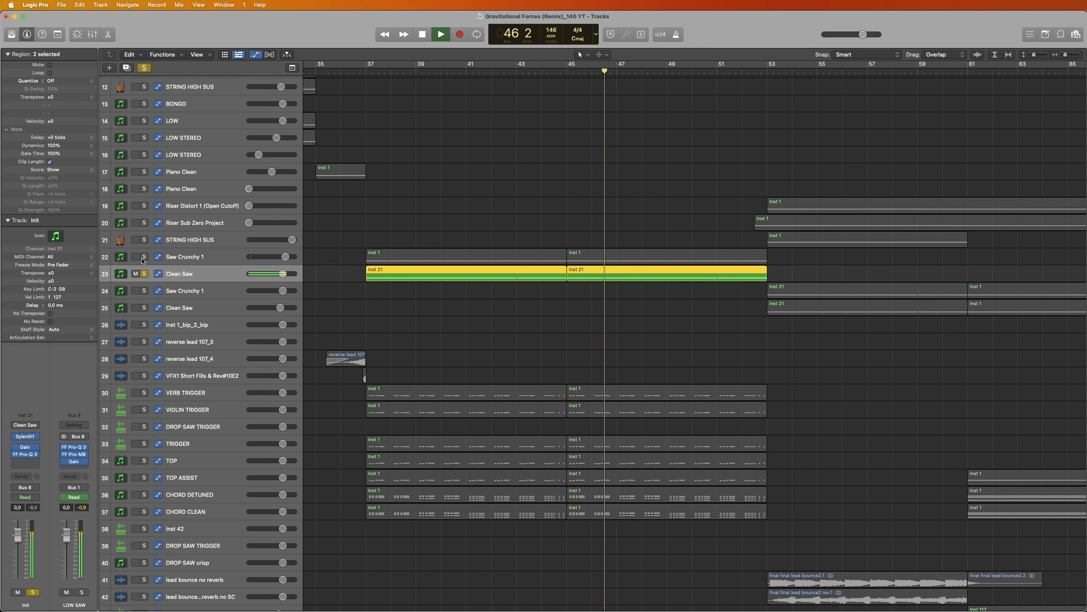
pyautogui.click(144, 257)
pyautogui.press('space')
# Examine Clean Saw's Sylenth1 synth and close VERB LEAD's Pro-MB and Pro-R windows.
pyautogui.click(327, 259)
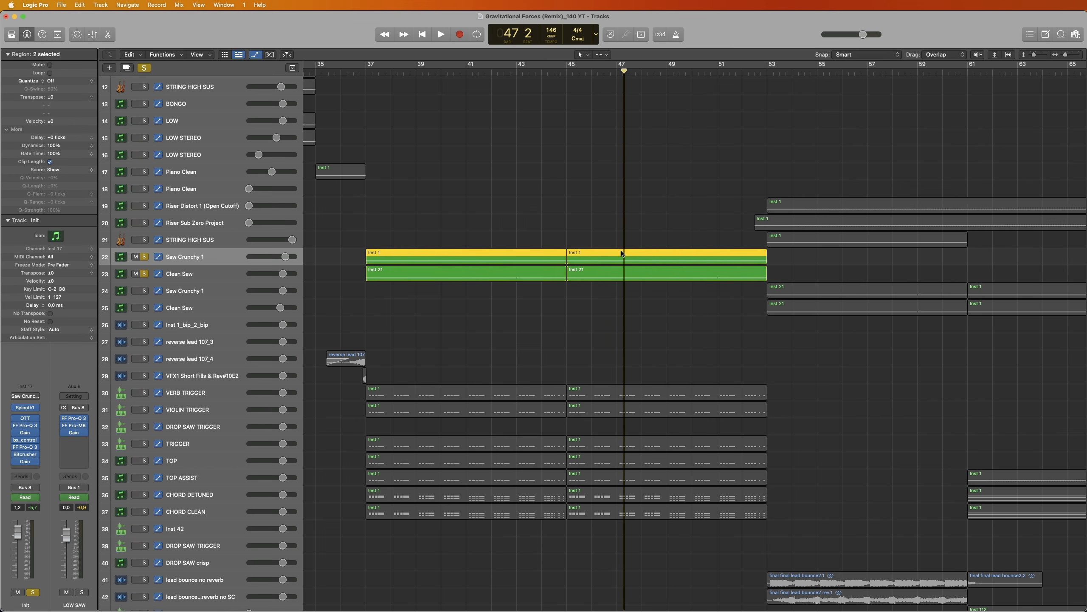
pyautogui.click(230, 274)
pyautogui.press('v')
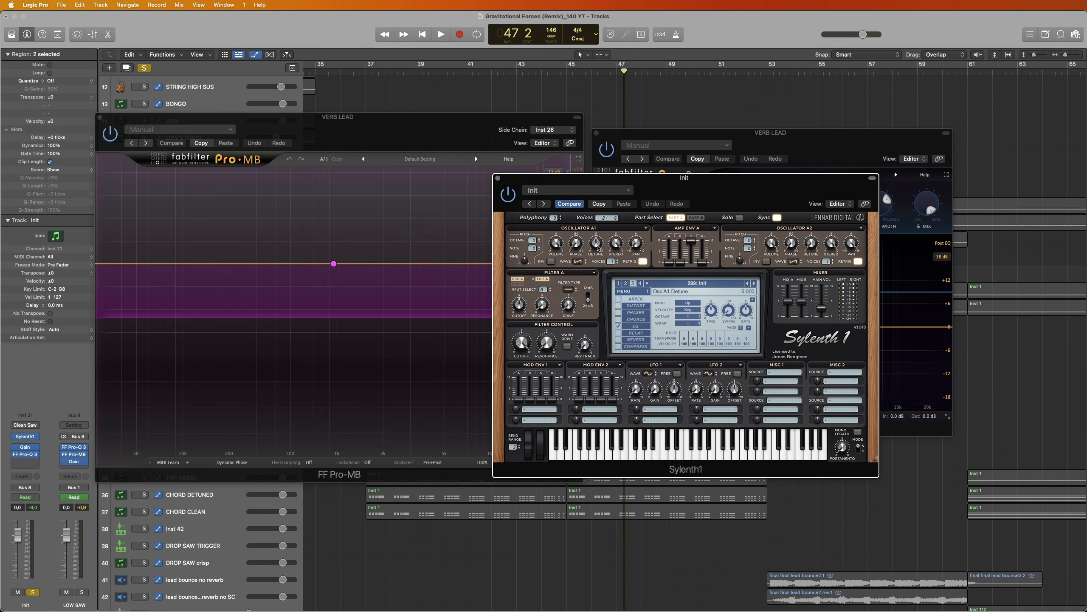
pyautogui.click(99, 116)
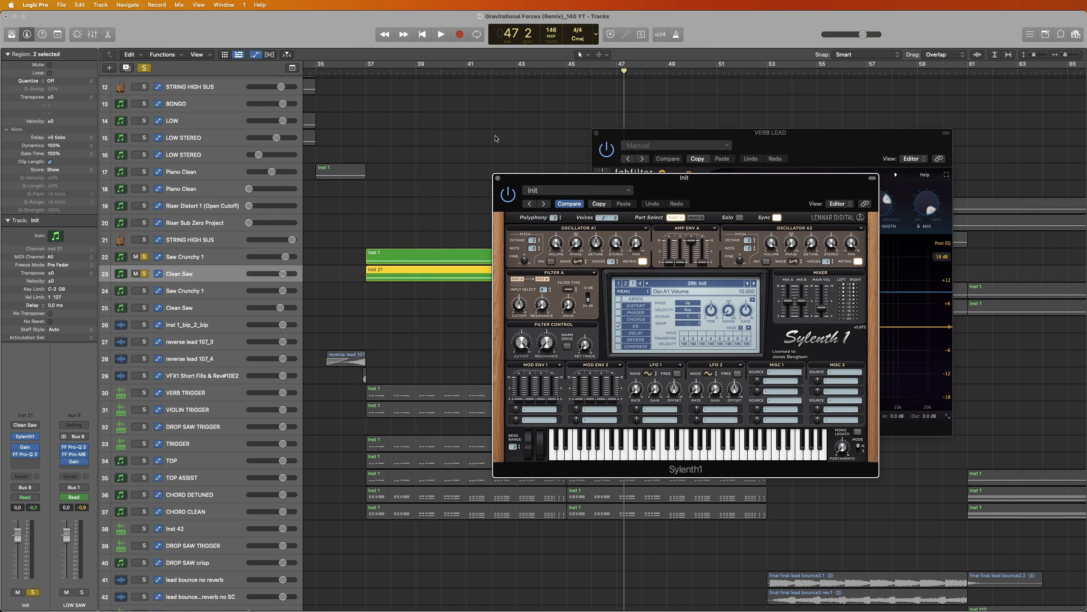
pyautogui.click(596, 133)
# Play Clean Saw alone and compare its sound with the Pro-Q 3 high cut at 101.33 Hz bypassed and re-enabled.
pyautogui.click(149, 258)
pyautogui.press('space')
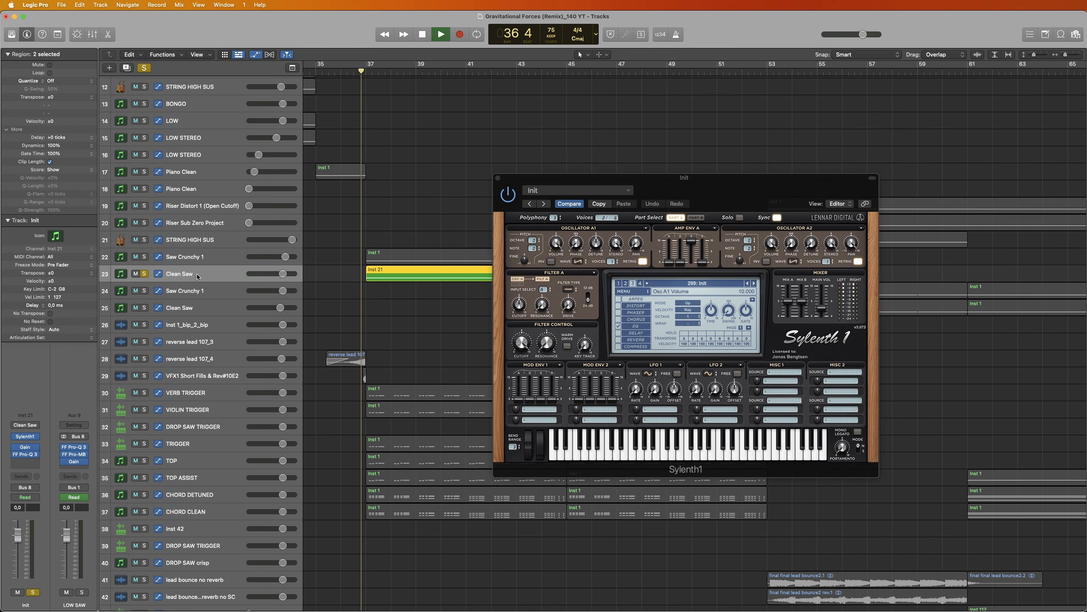
pyautogui.click(24, 454)
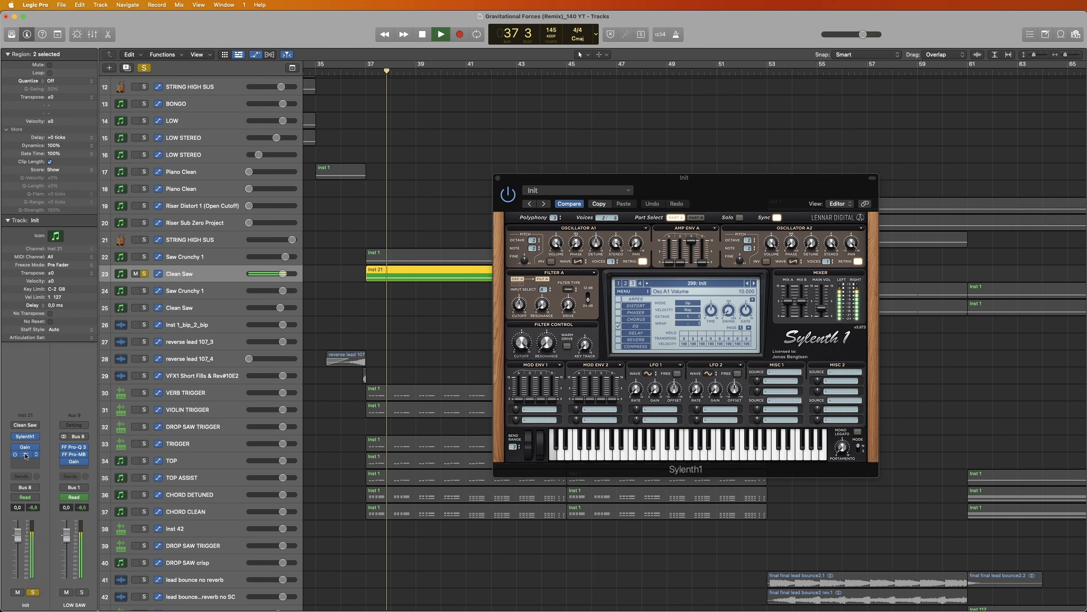
pyautogui.moveTo(563, 389)
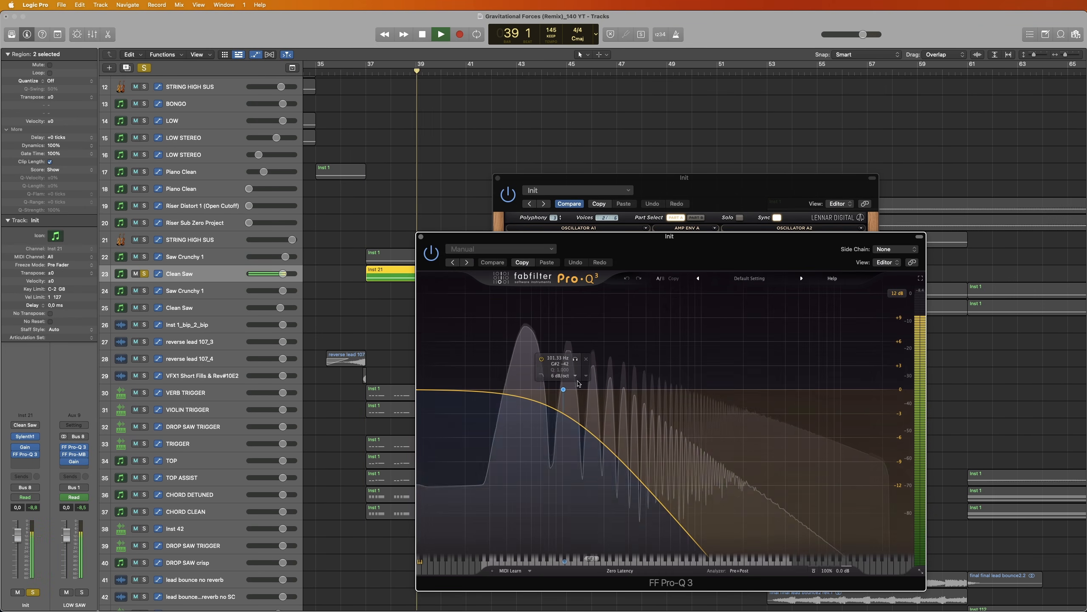
pyautogui.click(540, 358)
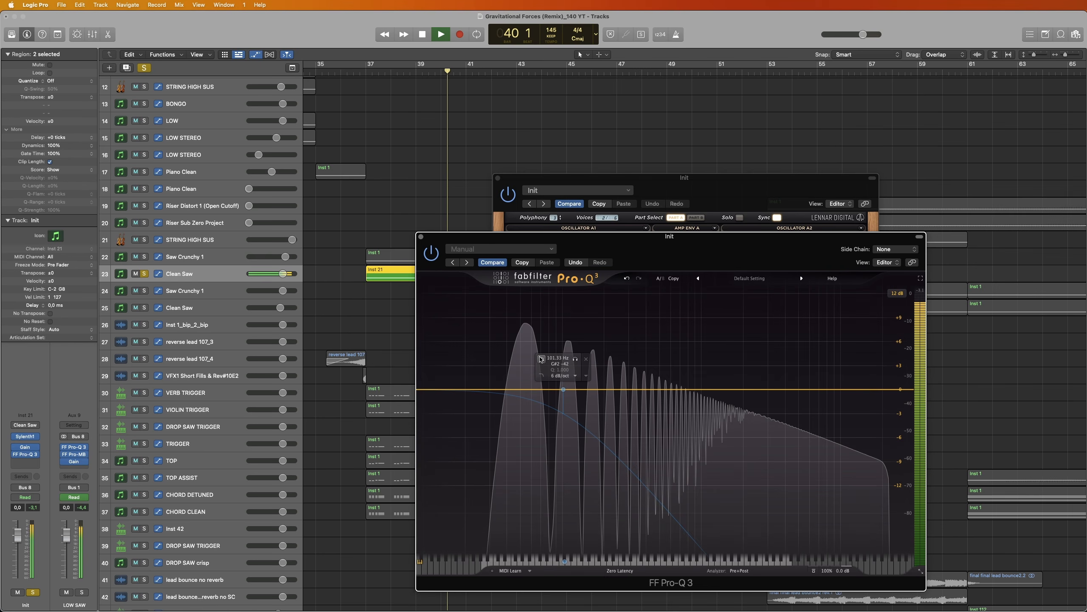
pyautogui.click(541, 359)
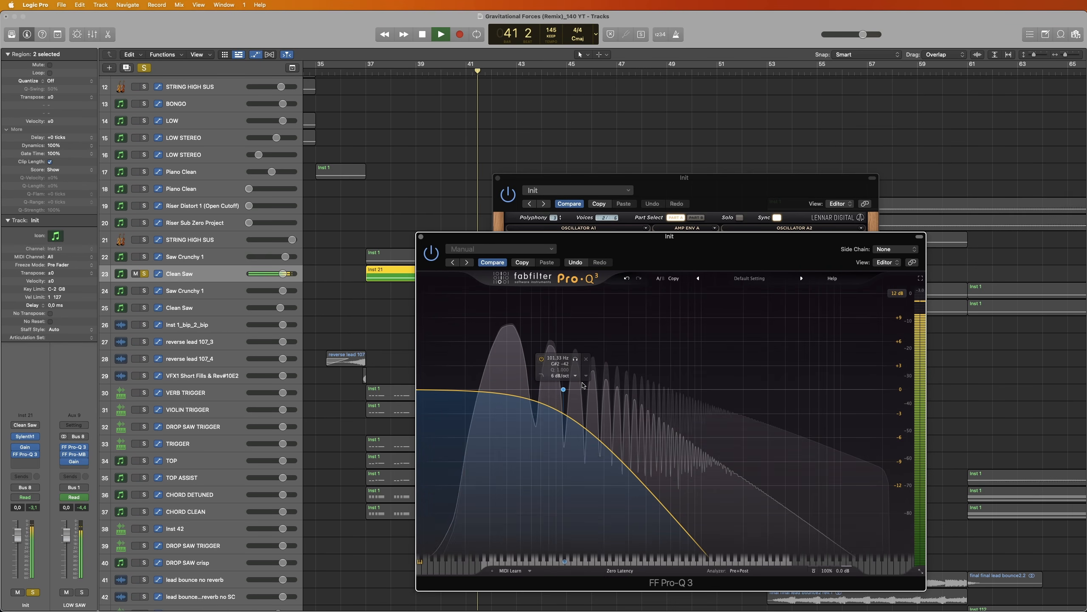
pyautogui.press('space')
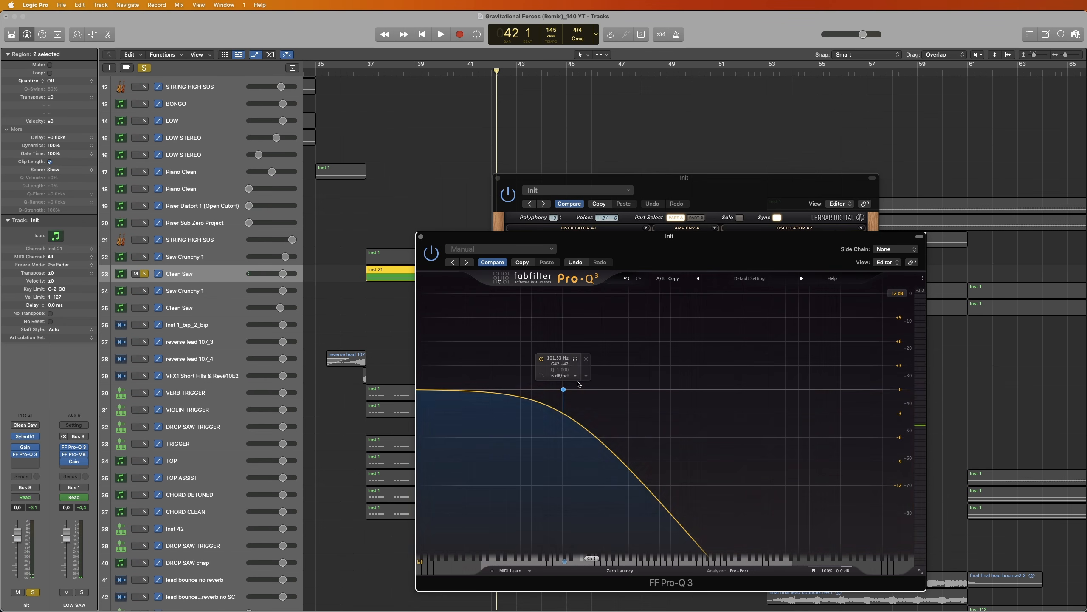
# Close Clean Saw's Pro-Q 3 and Sylenth1 windows and switch the solo and track selection to Saw Crunchy 1.
pyautogui.click(422, 237)
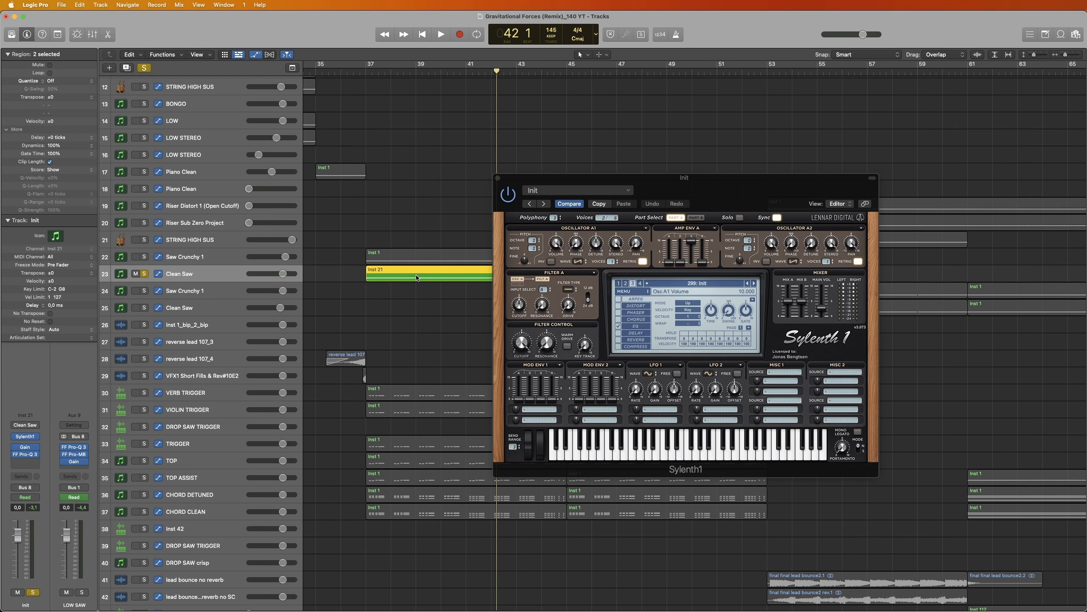
pyautogui.moveTo(408, 206); pyautogui.dragTo(414, 279)
pyautogui.click(341, 272)
pyautogui.click(232, 281)
pyautogui.click(350, 273)
pyautogui.click(382, 277)
pyautogui.click(347, 274)
pyautogui.click(211, 254)
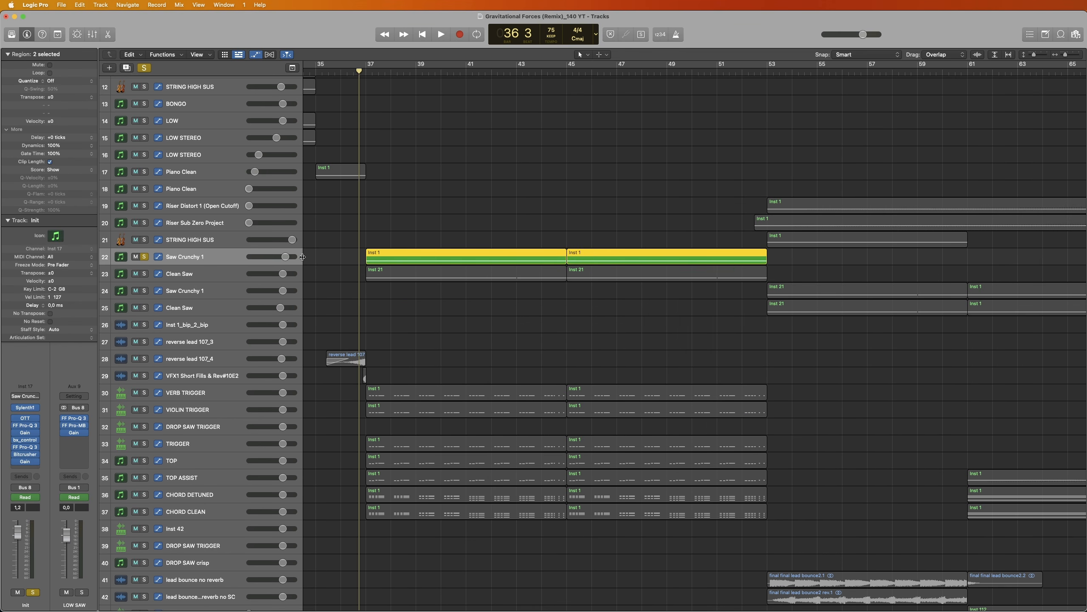
# Play Saw Crunchy 1 alone from bar 37 and bypass all of its insert effects.
pyautogui.moveTo(357, 75); pyautogui.dragTo(367, 81)
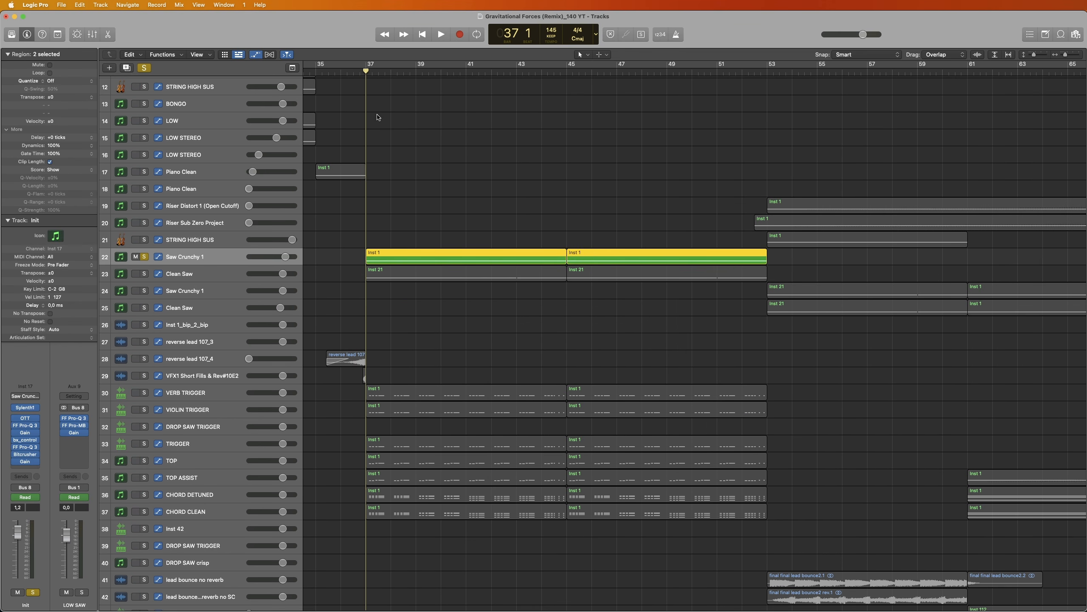
pyautogui.press('space')
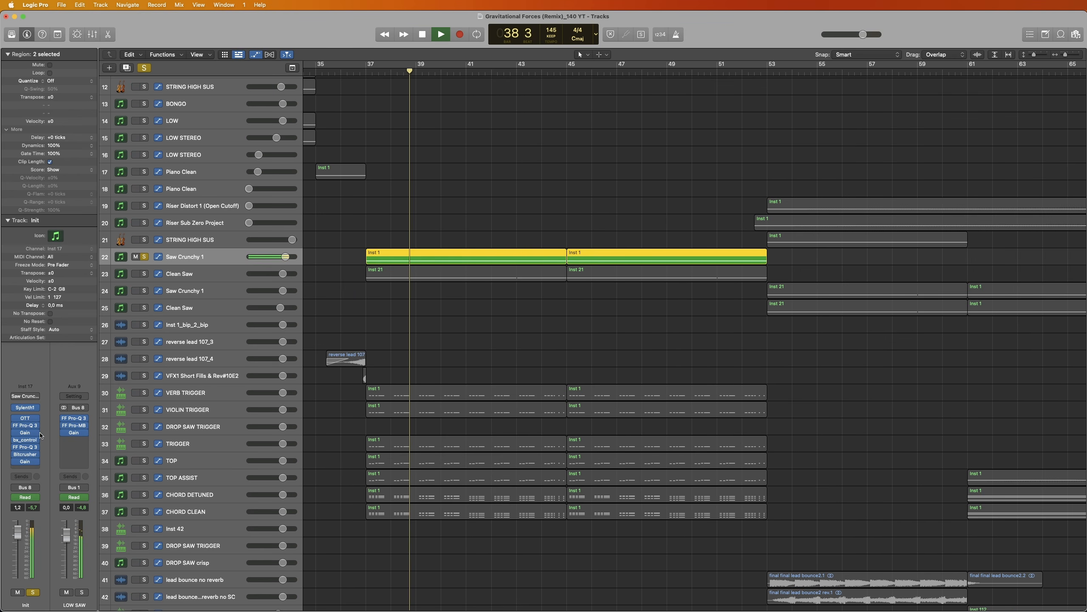
pyautogui.click(15, 419)
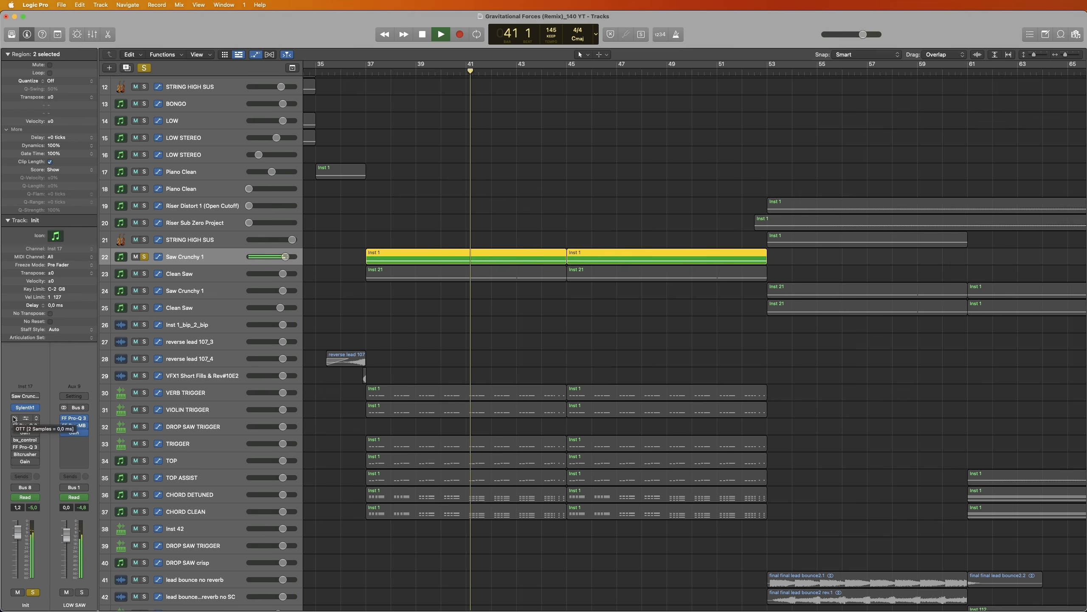
# Open Saw Crunchy 1's Sylenth1 synth, stop playback, and examine the oscillator settings of parts A and B.
pyautogui.click(24, 407)
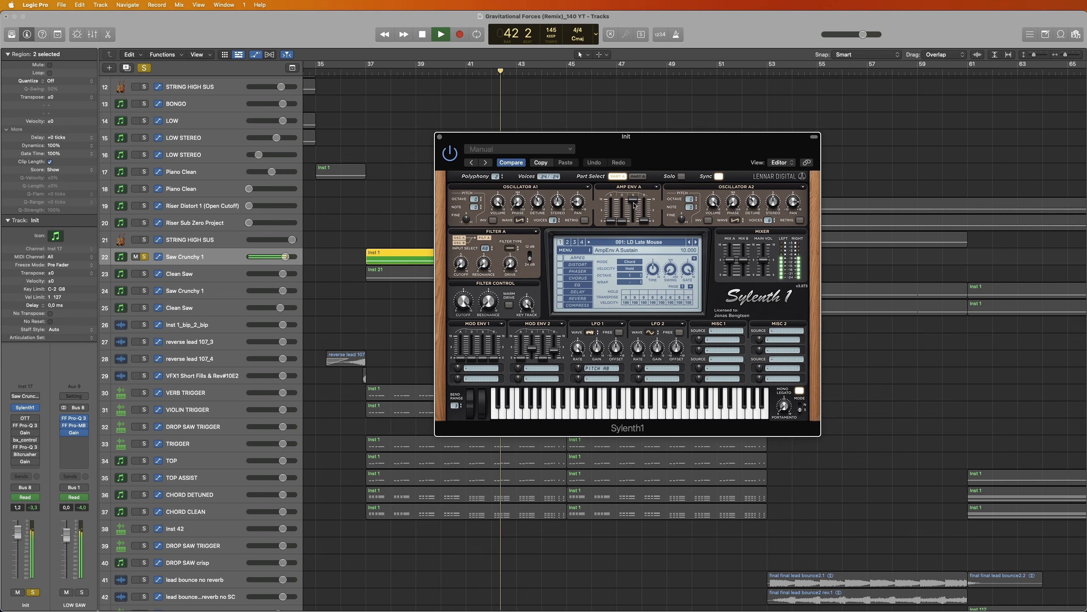
pyautogui.moveTo(625, 155); pyautogui.dragTo(667, 162)
pyautogui.press('space')
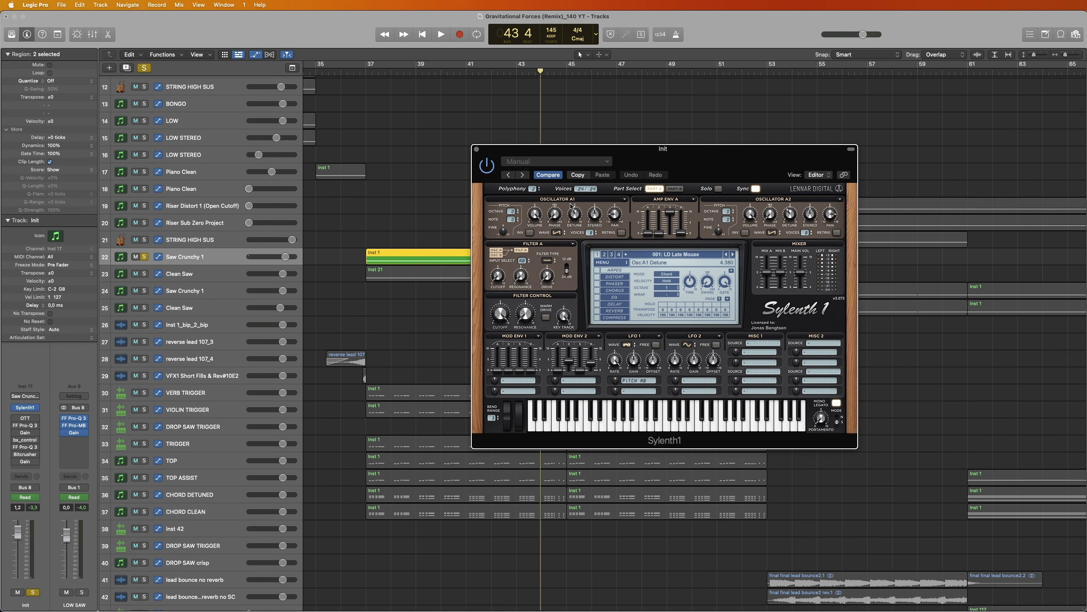
pyautogui.click(675, 189)
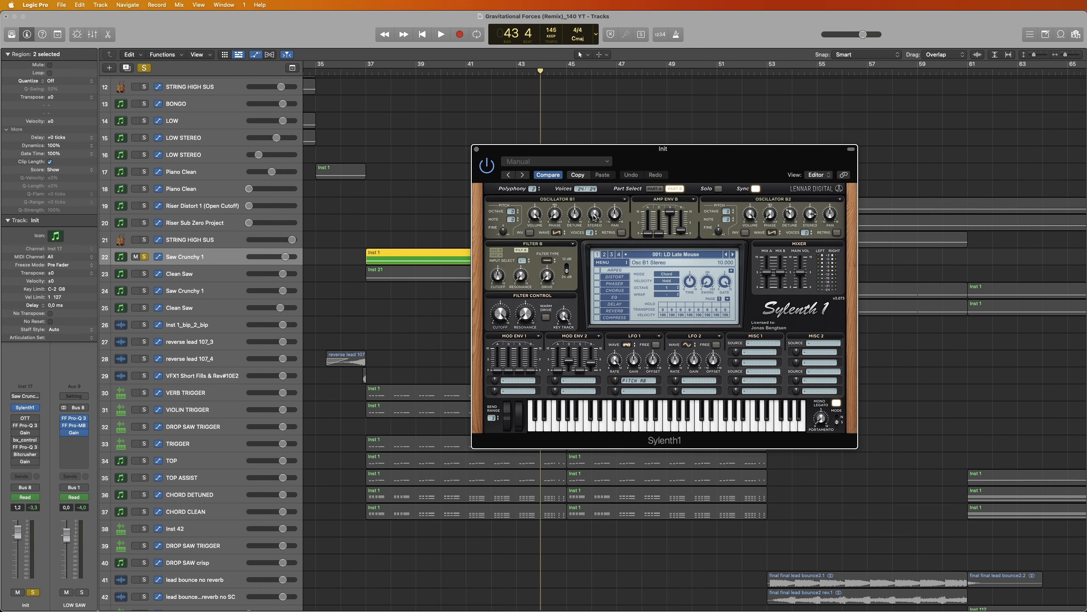
pyautogui.click(654, 189)
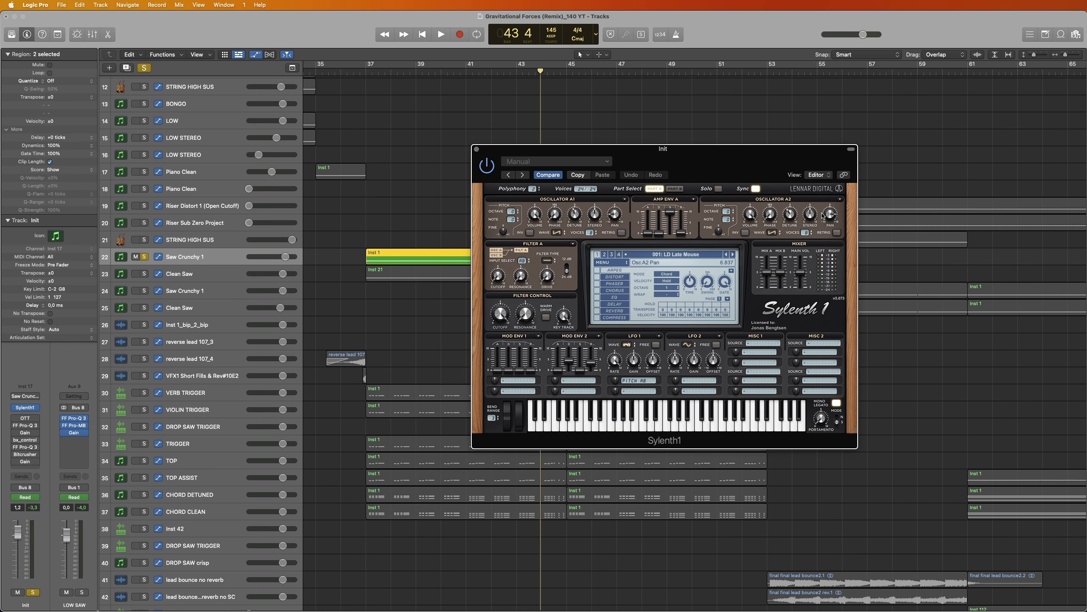
pyautogui.click(675, 188)
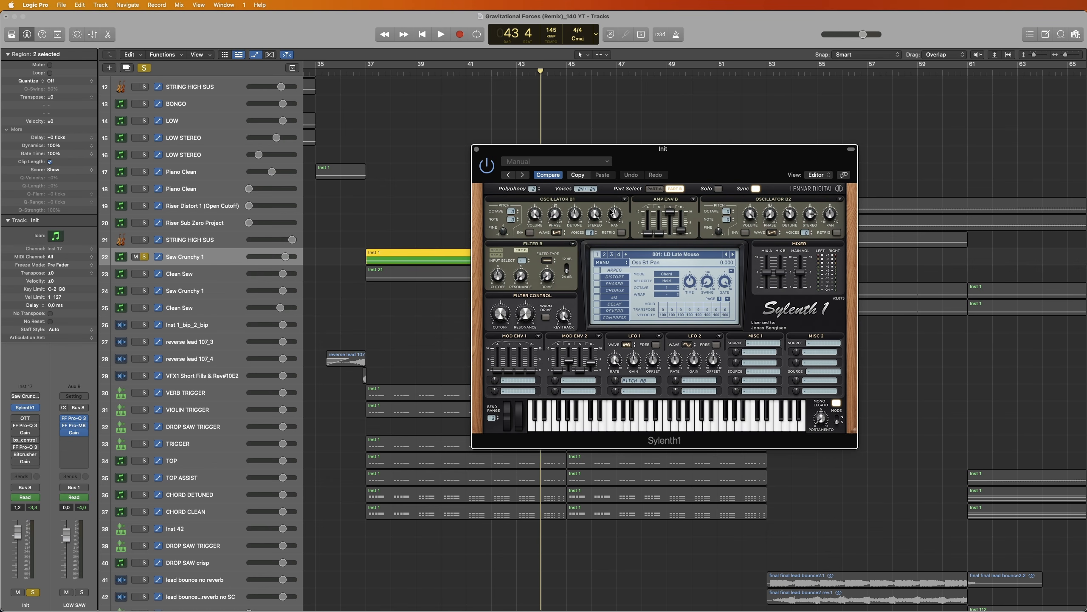
pyautogui.click(653, 189)
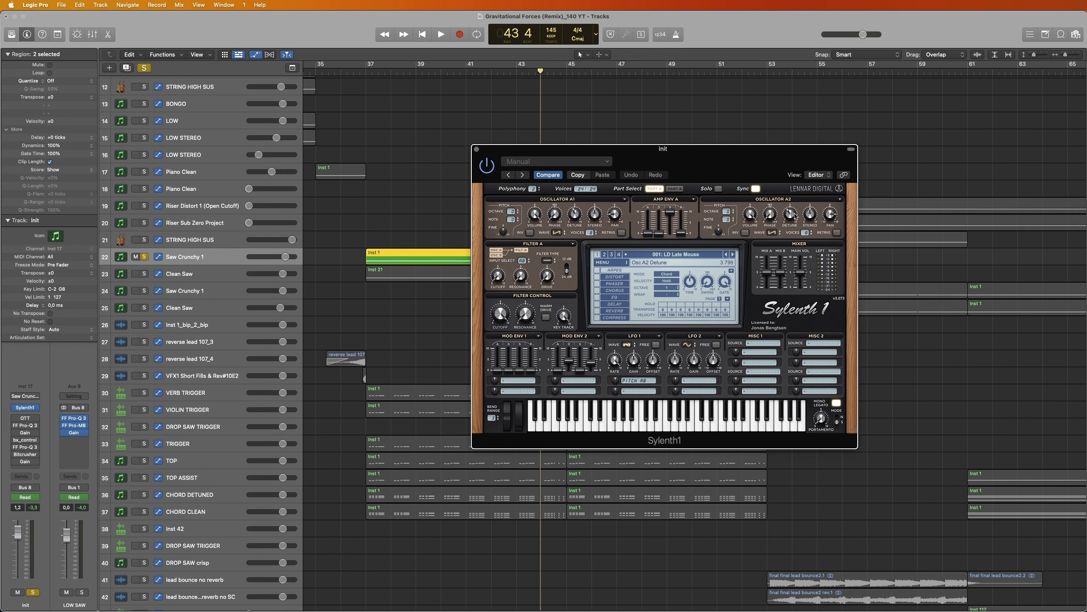
# Inspect the Bitcrusher settings on Saw Crunchy 1 and close the Bitcrusher window.
pyautogui.moveTo(17, 420)
pyautogui.click(27, 455)
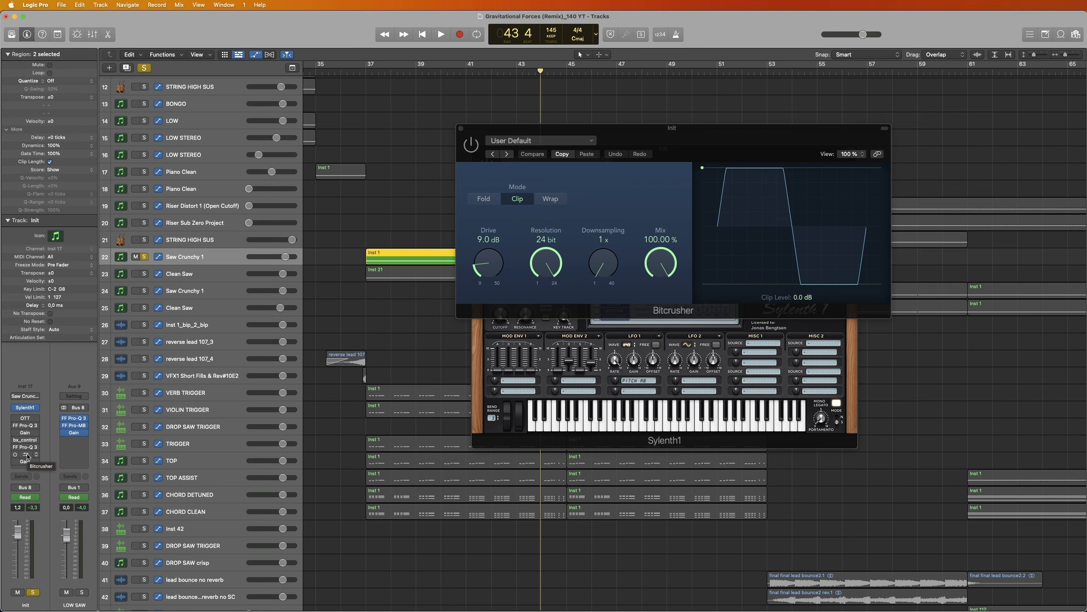
pyautogui.click(27, 455)
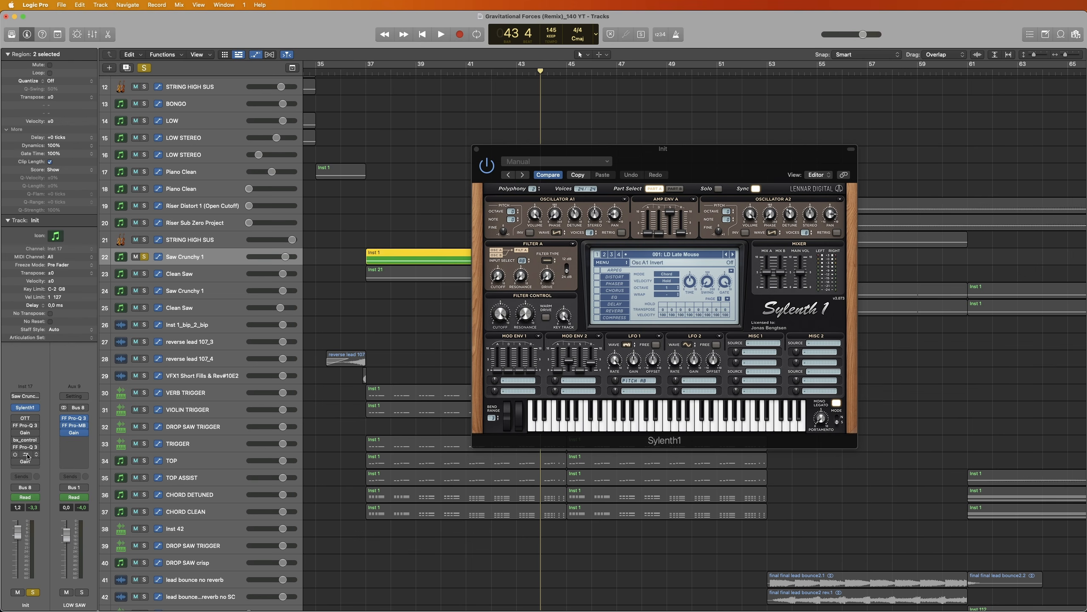
# Play Saw Crunchy 1 from bar 37 with its effects re-enabled, adding Clean Saw to the solo with Sylenth1 closed.
pyautogui.click(363, 79)
pyautogui.press('space')
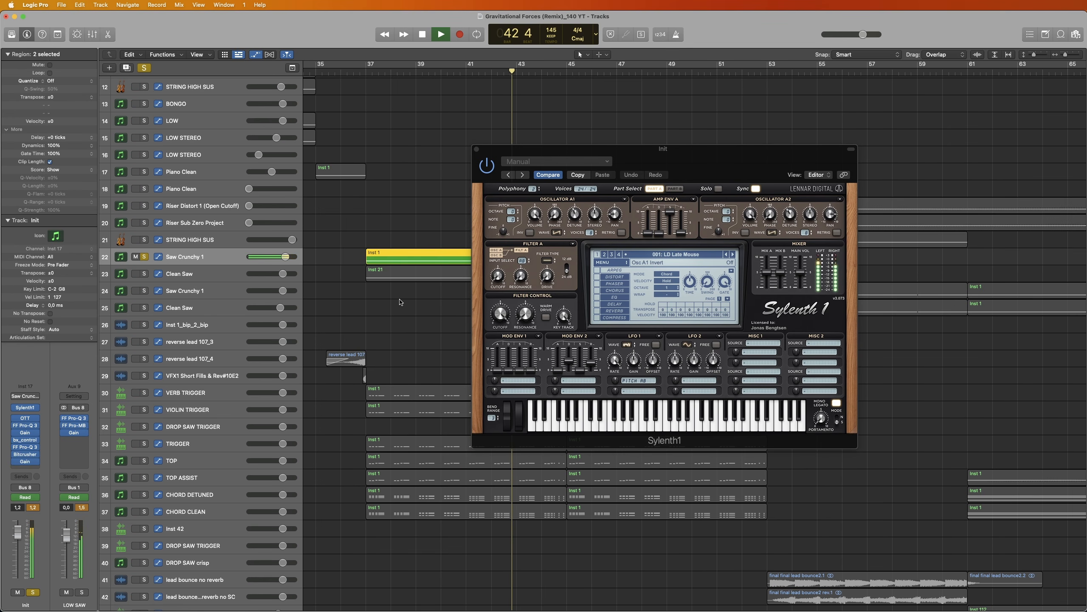
pyautogui.click(477, 149)
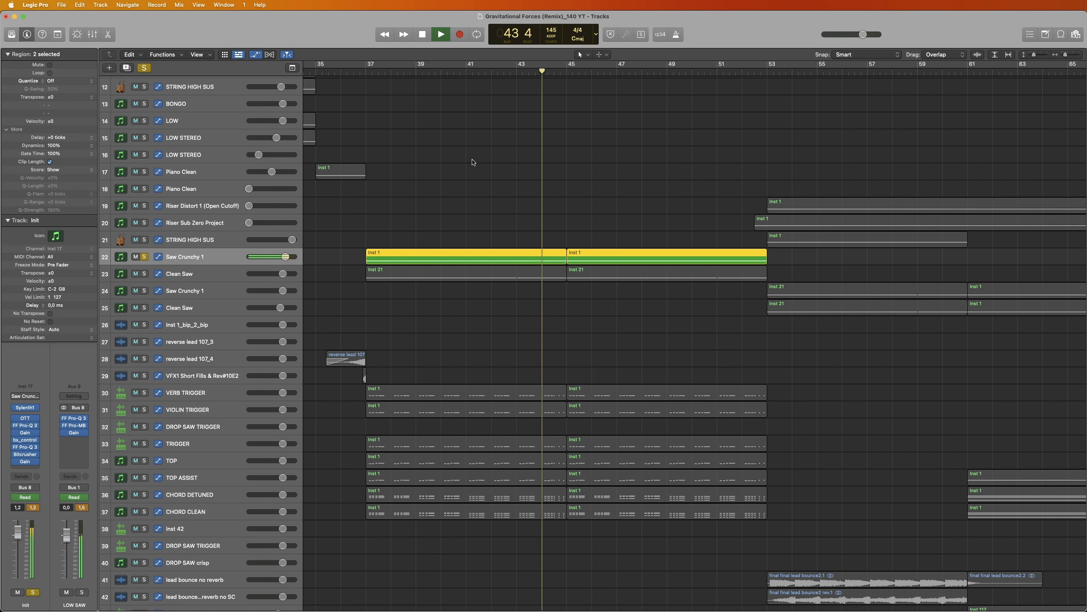
pyautogui.click(145, 274)
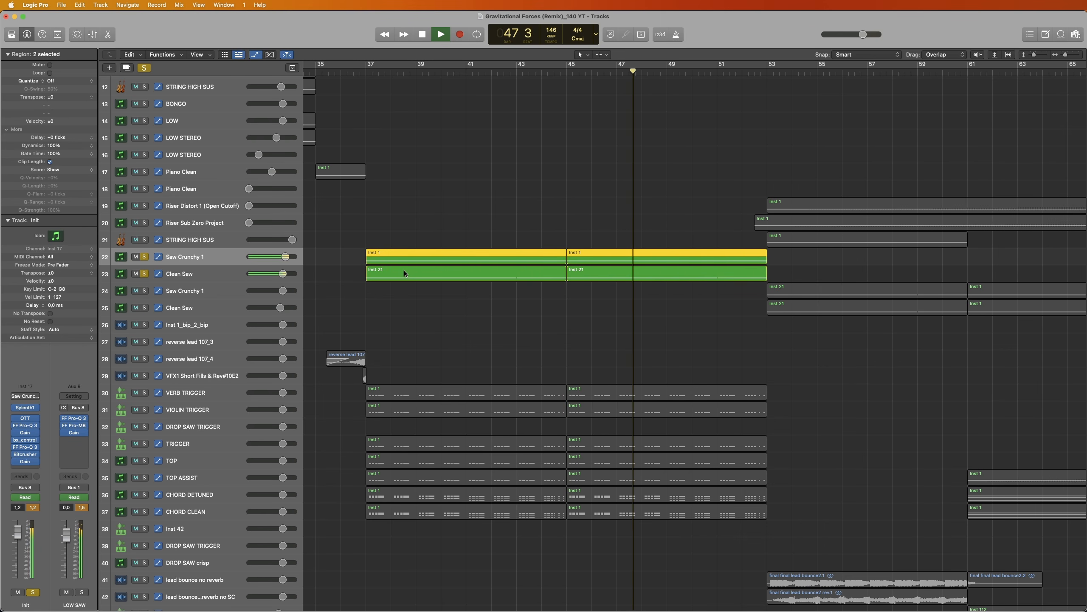
pyautogui.press('space')
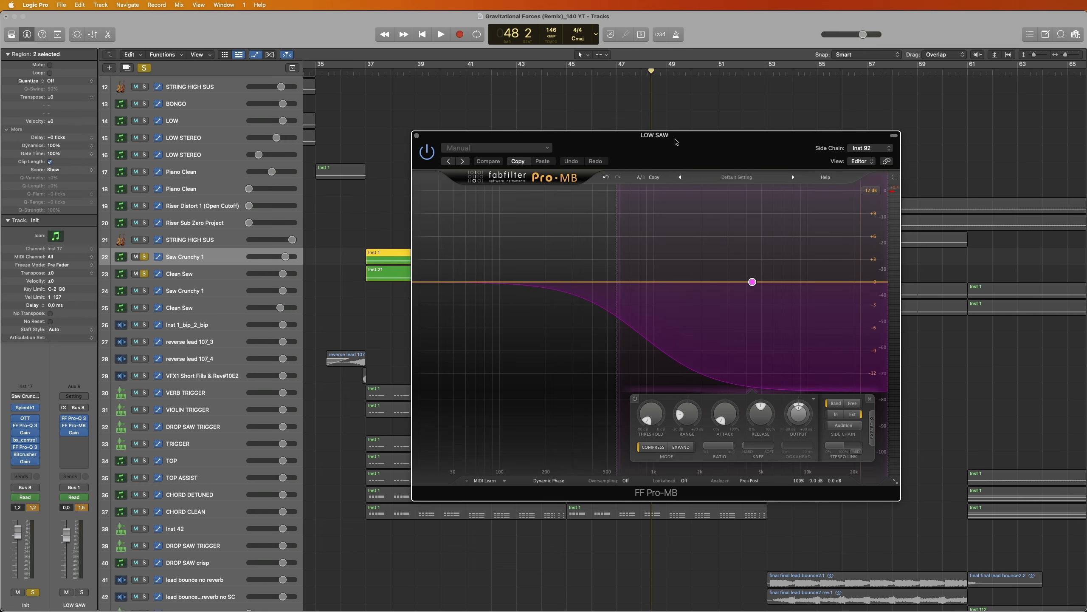
# Examine the side-chained high-band compression in LOW SAW's Pro-MB while playing both saws.
pyautogui.moveTo(675, 142); pyautogui.dragTo(666, 142)
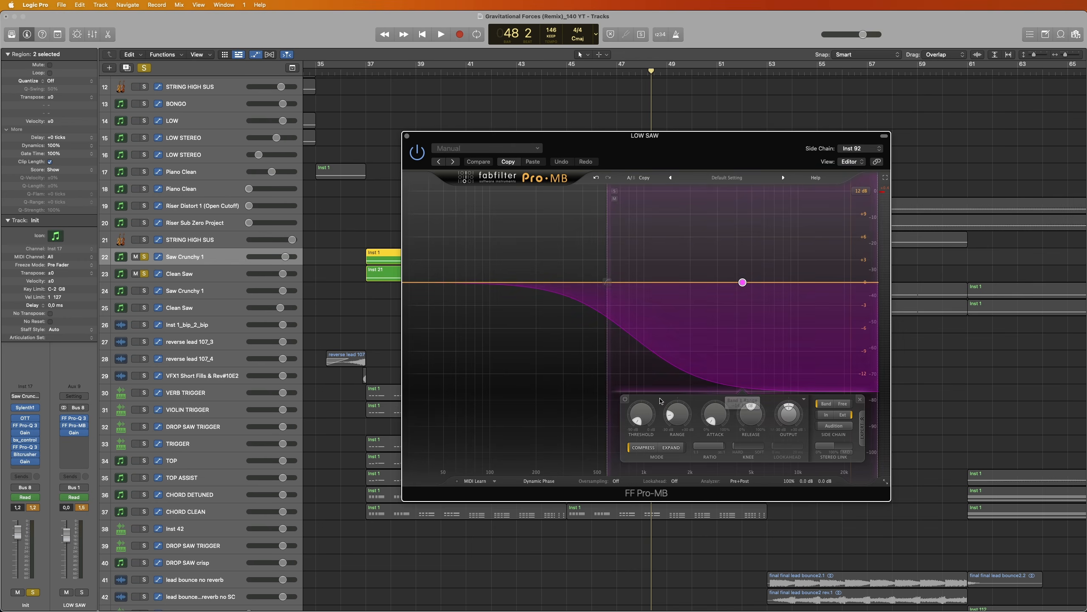
pyautogui.moveTo(640, 135); pyautogui.dragTo(634, 138)
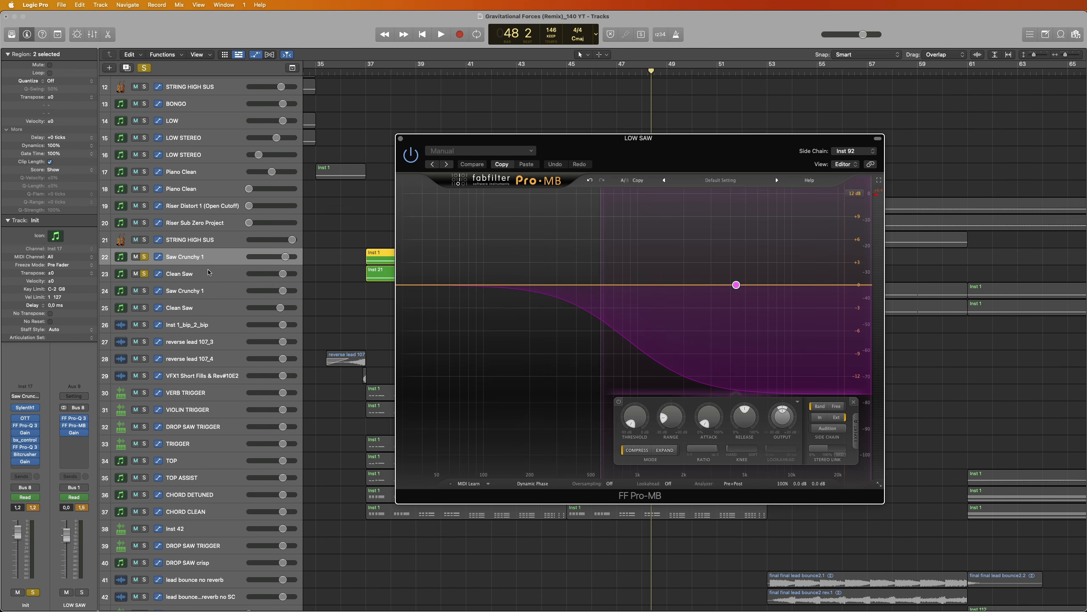
pyautogui.press('super+w')
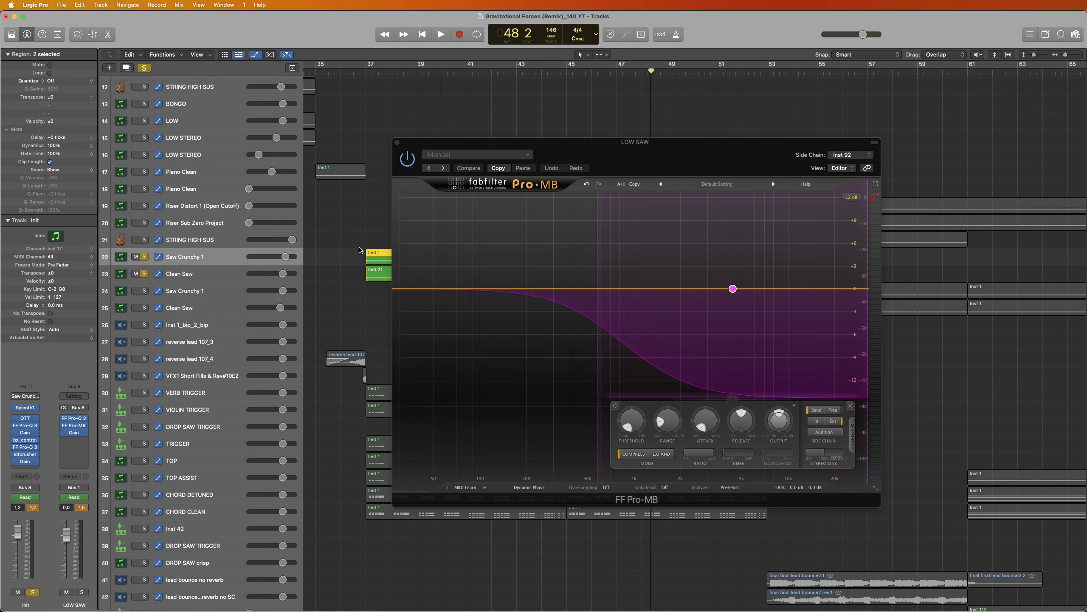
pyautogui.hotkey('shift', 'space')
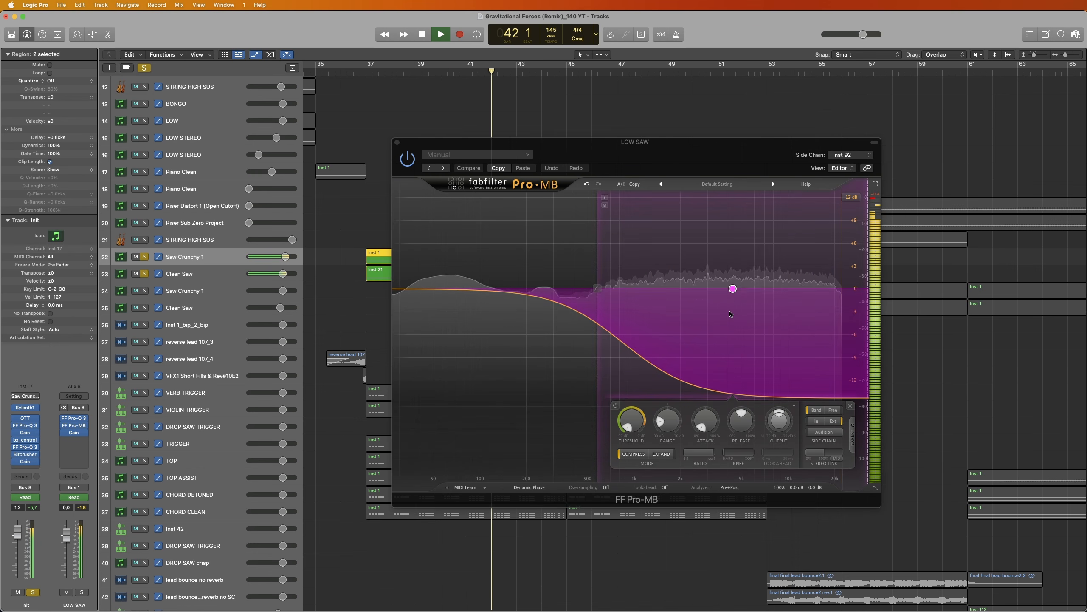
pyautogui.press('space')
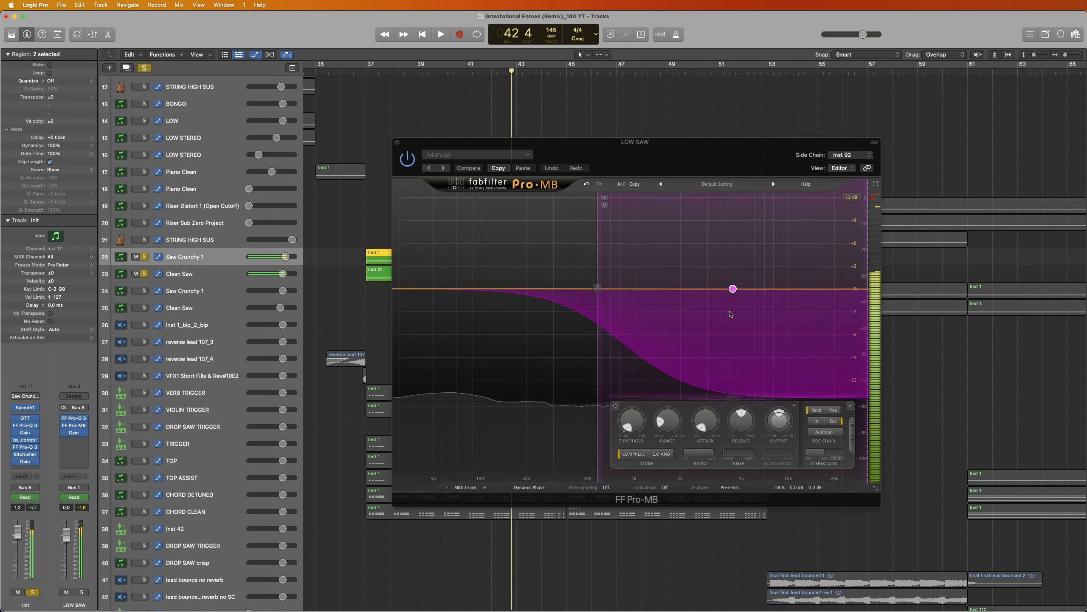
# Solo TOP, TOP ASSIST, CHORD DETUNED and CHORD CLEAN with the saws and play them with LOW SAW's Pro-MB bypassed.
pyautogui.moveTo(513, 142); pyautogui.dragTo(674, 136)
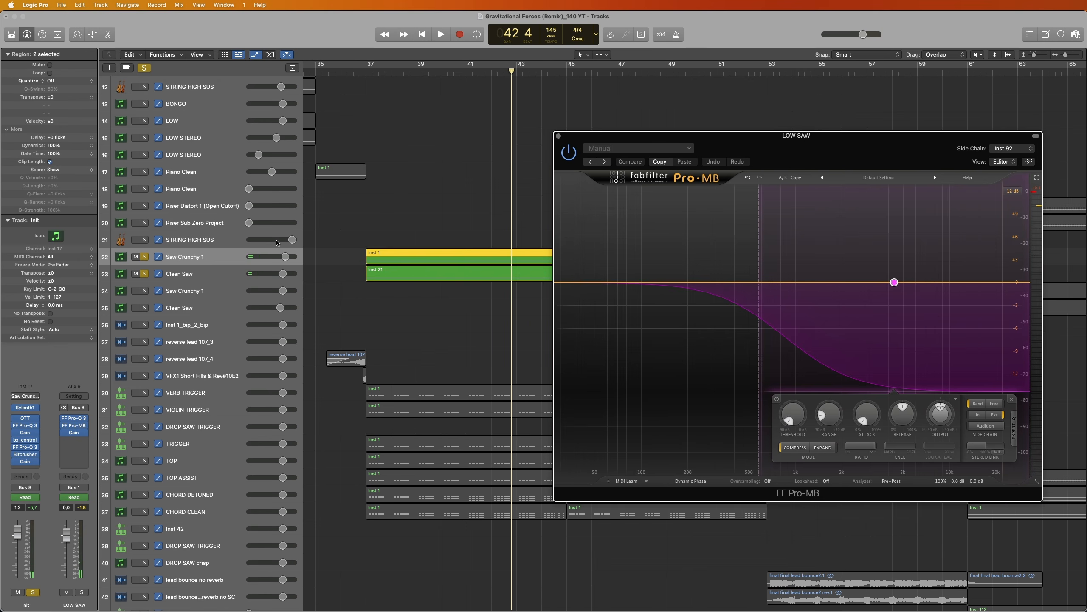
pyautogui.moveTo(146, 464); pyautogui.dragTo(144, 511)
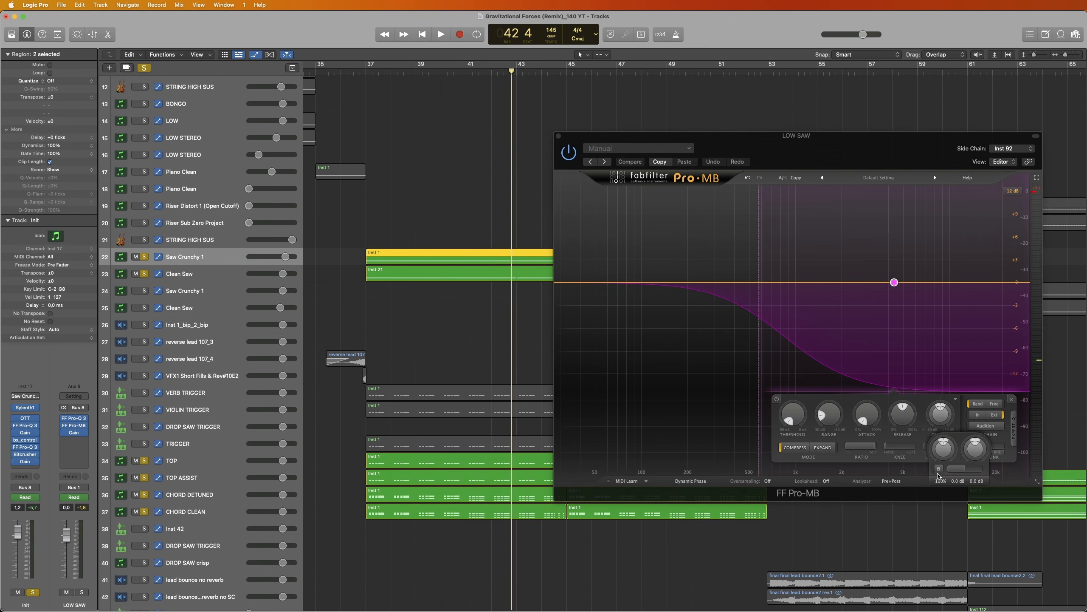
pyautogui.click(939, 469)
pyautogui.press('space')
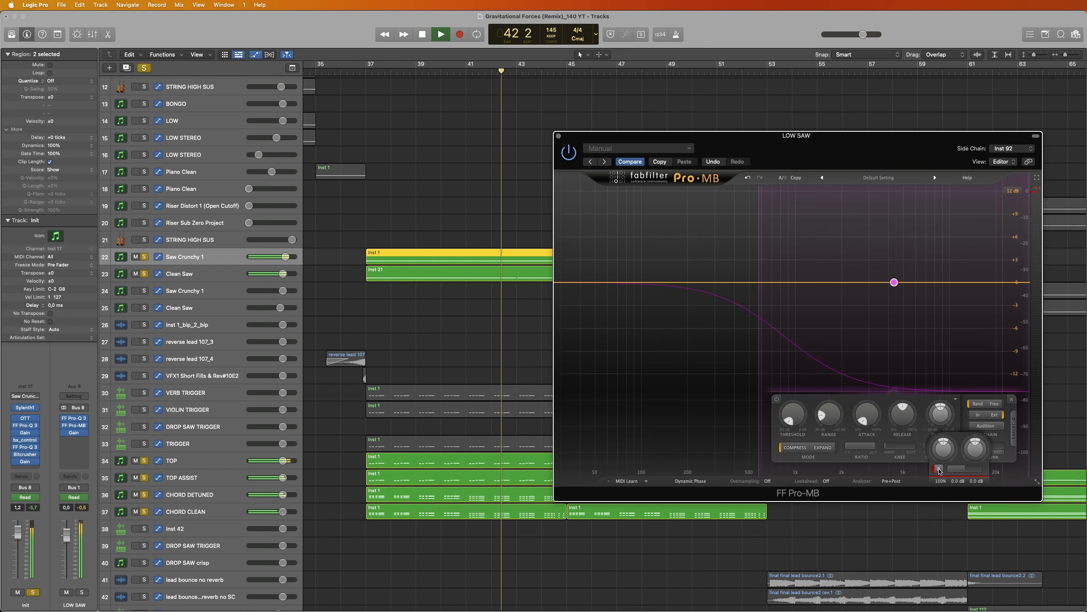
pyautogui.press('space')
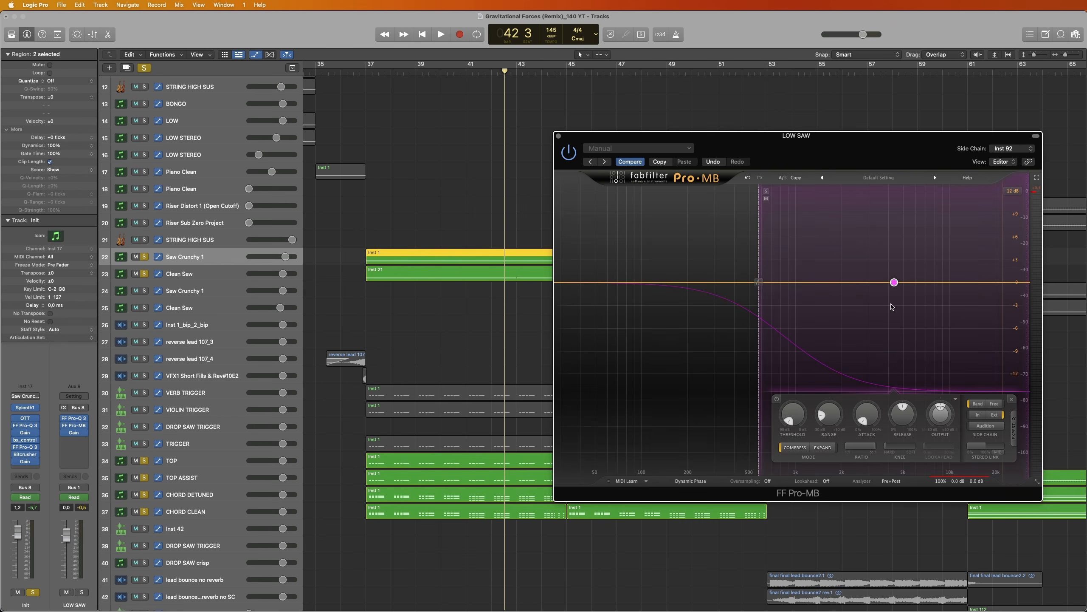
# Play the saws and chord layers while toggling LOW SAW's Pro-MB bypass to compare the ducking on and off.
pyautogui.moveTo(940, 485)
pyautogui.press('space')
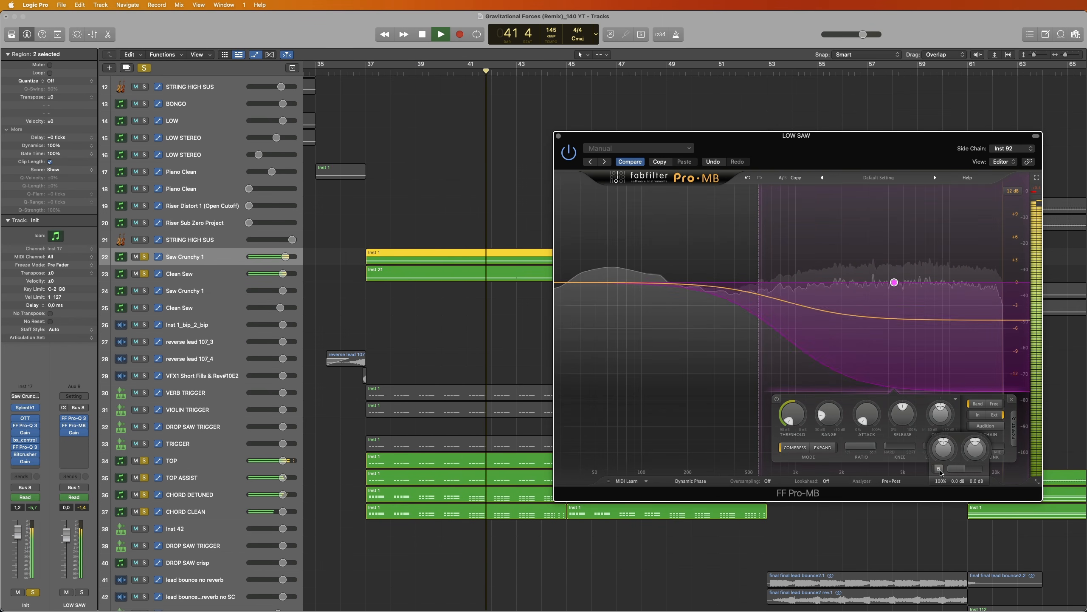
pyautogui.click(939, 469)
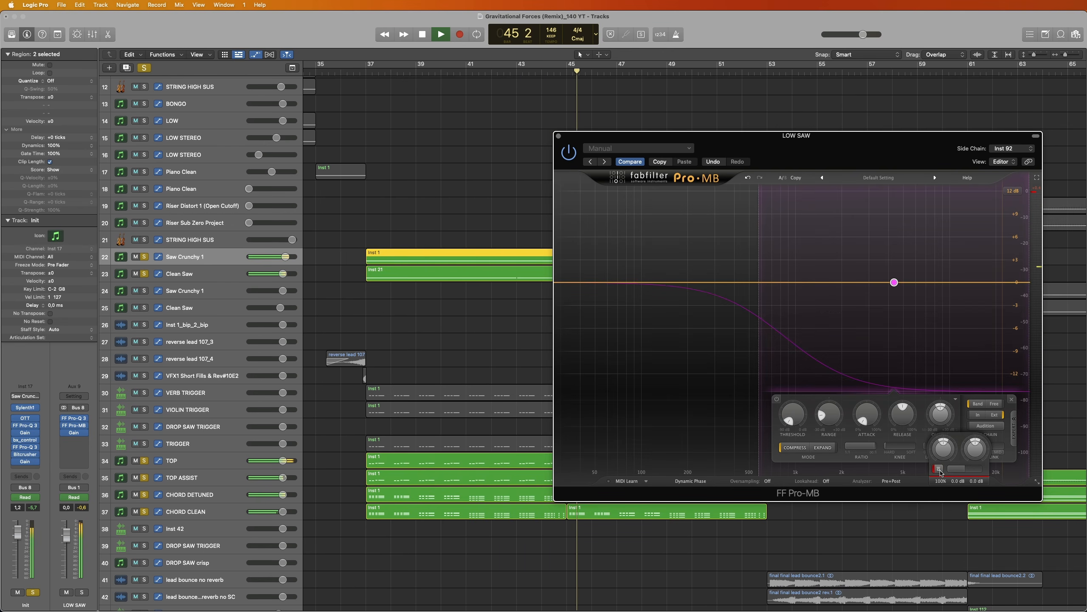
pyautogui.click(939, 469)
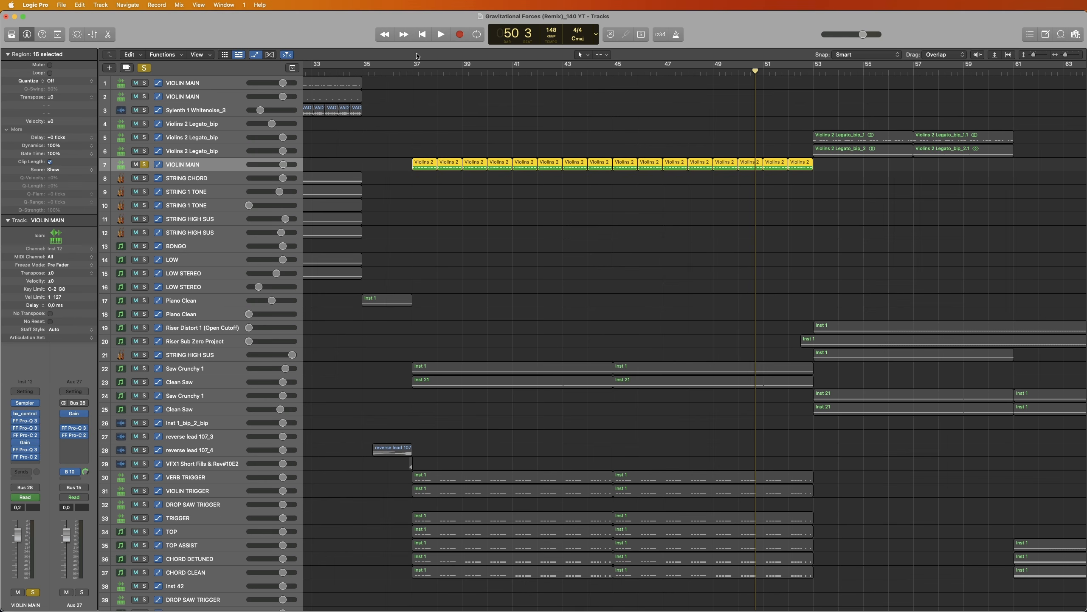
# Deselect the violin regions and play the soloed VIOLIN MAIN track from bar 37.
pyautogui.click(601, 244)
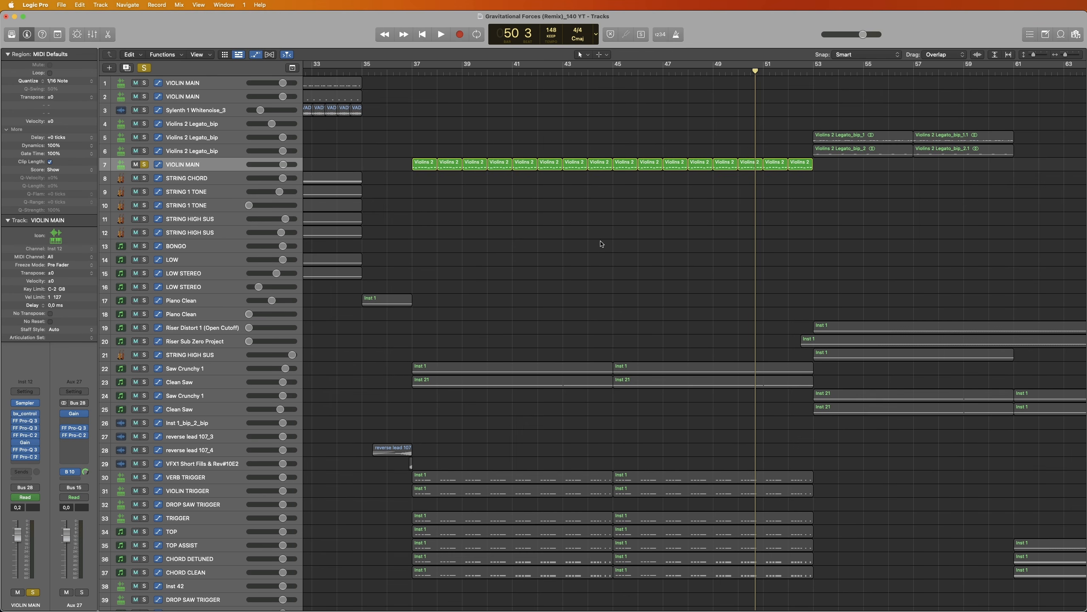
pyautogui.hscroll(2, 601, 243)
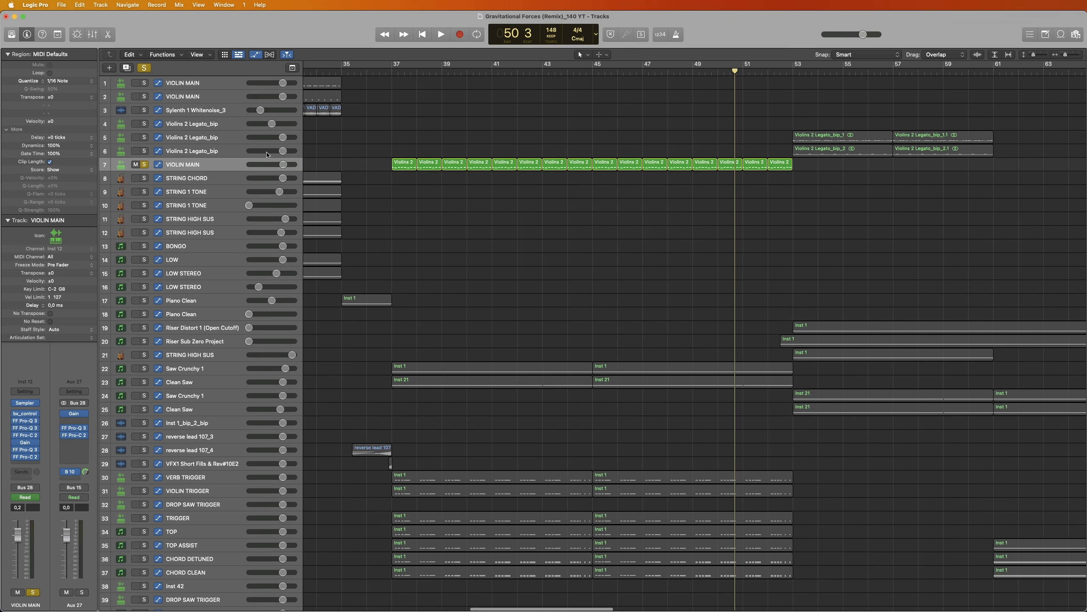
pyautogui.click(404, 78)
pyautogui.press('space')
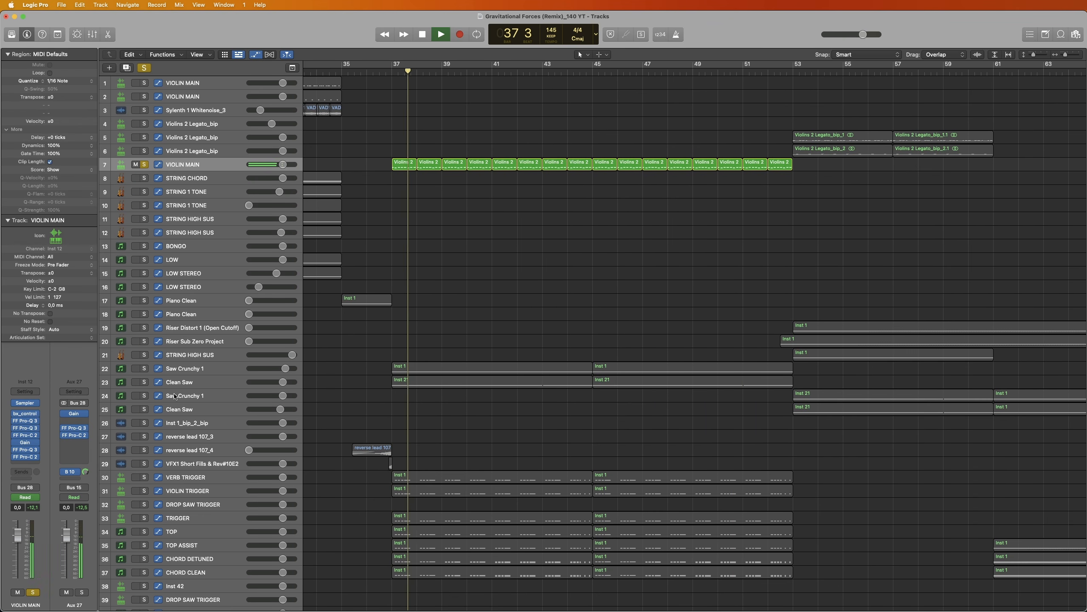
# Open VIOLIN MAIN's last Pro-C 2 and compare the violins in the full mix and alone using the track's solo.
pyautogui.click(25, 457)
pyautogui.moveTo(656, 236); pyautogui.dragTo(662, 234)
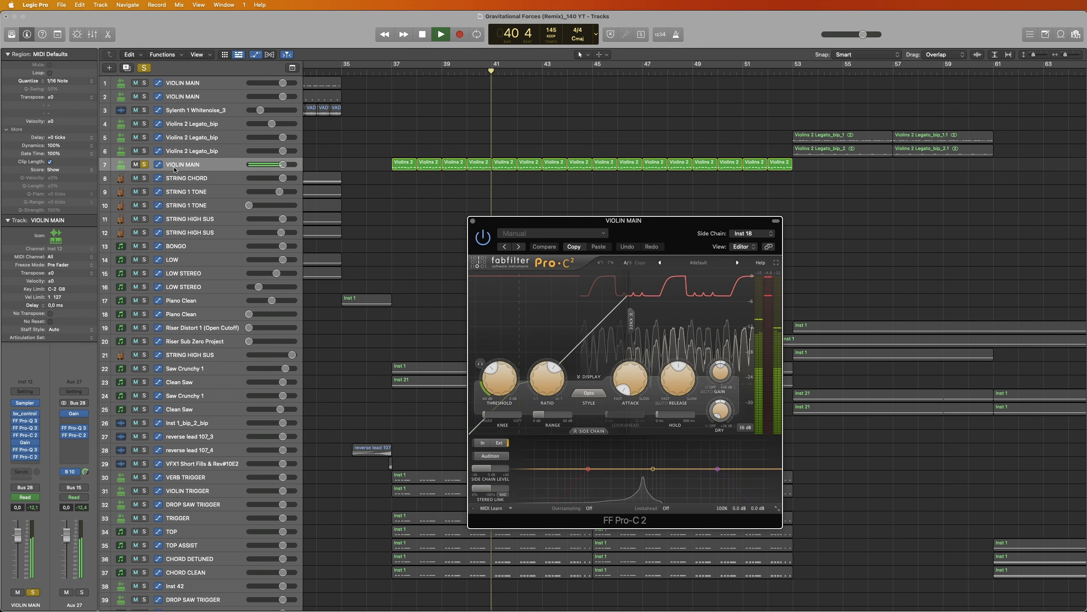
pyautogui.click(144, 164)
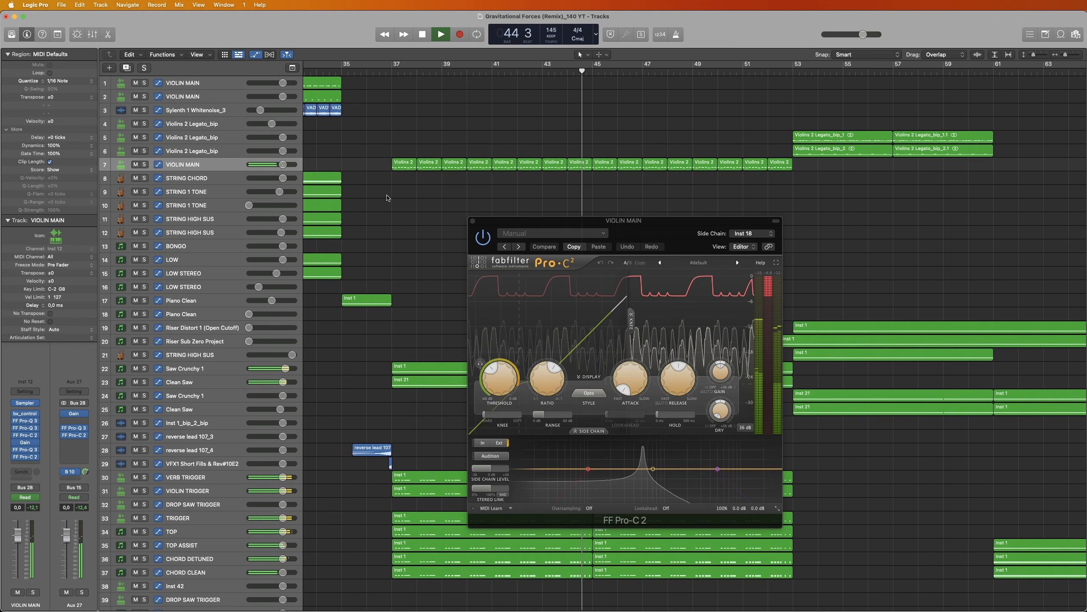
pyautogui.click(145, 164)
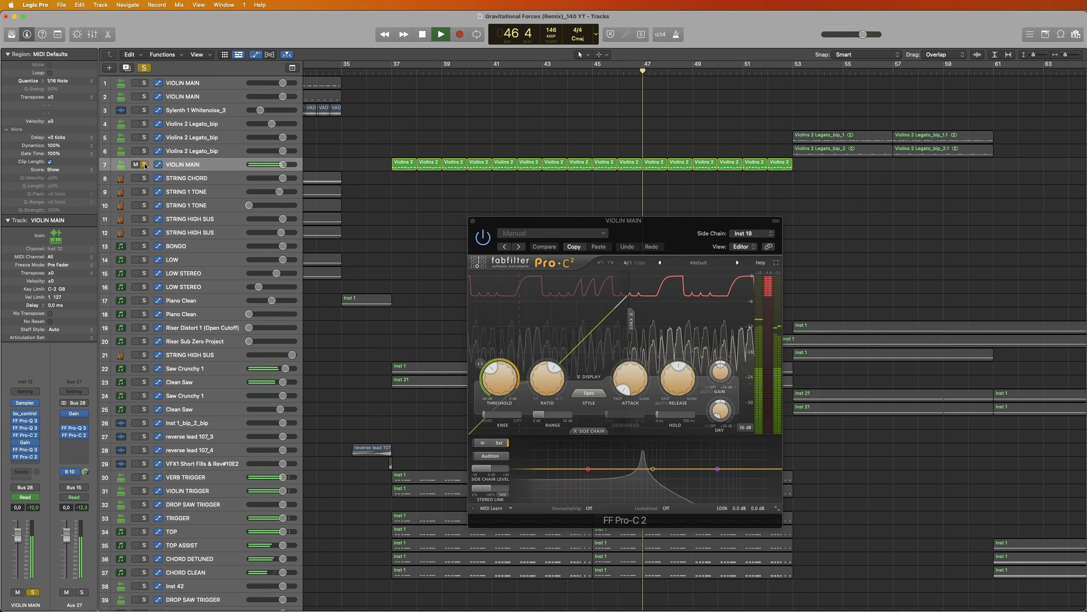
# Keep switching VIOLIN MAIN's solo on and off during playback to judge its sidechained Pro-C 2 ducking, and close the compressor.
pyautogui.click(145, 164)
pyautogui.click(471, 220)
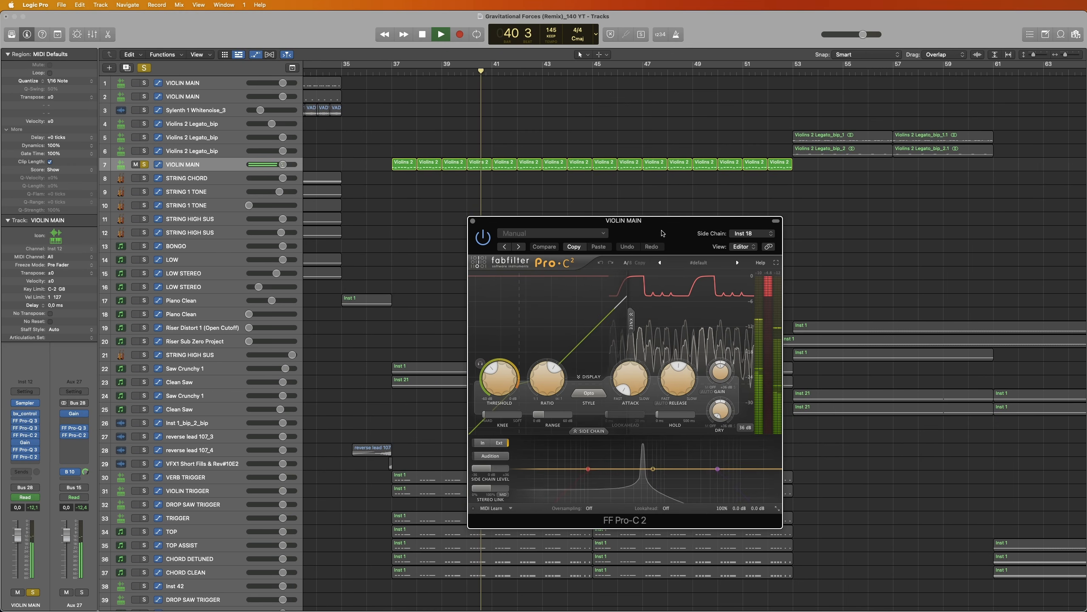
pyautogui.click(144, 164)
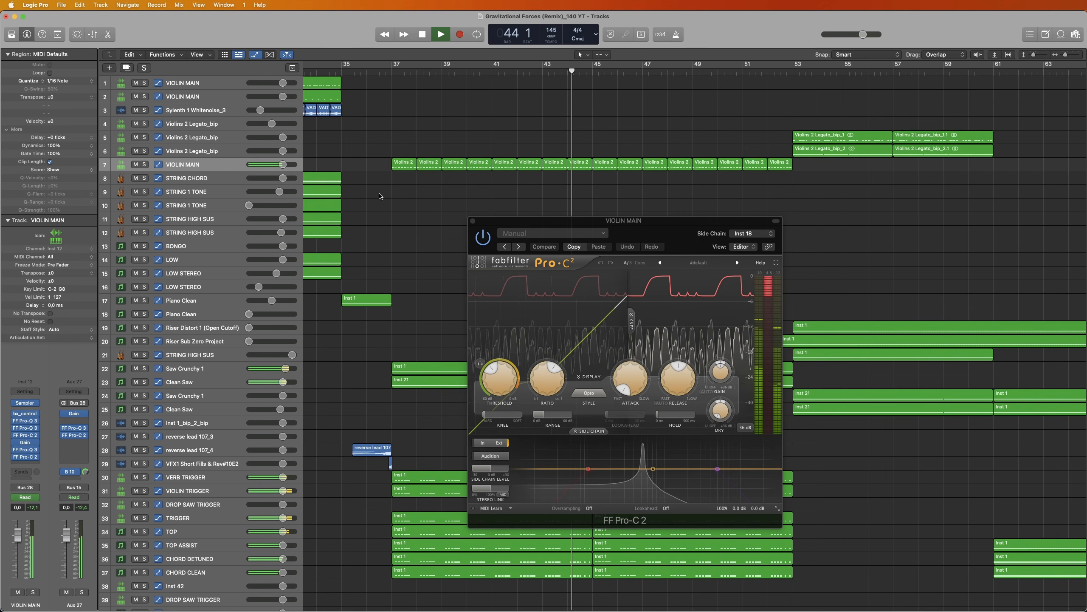
pyautogui.click(144, 164)
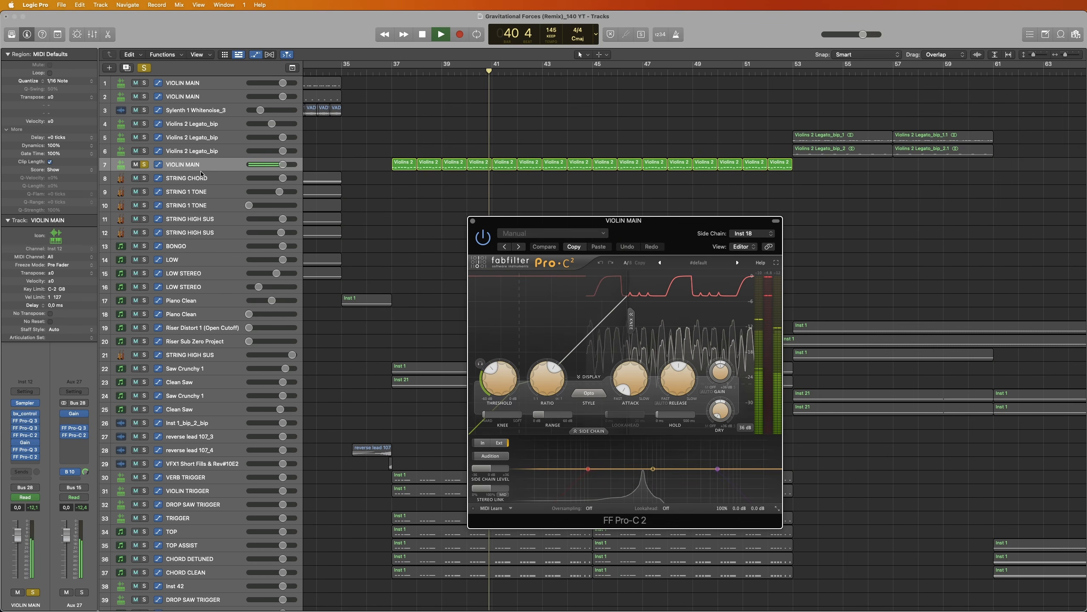
pyautogui.click(145, 164)
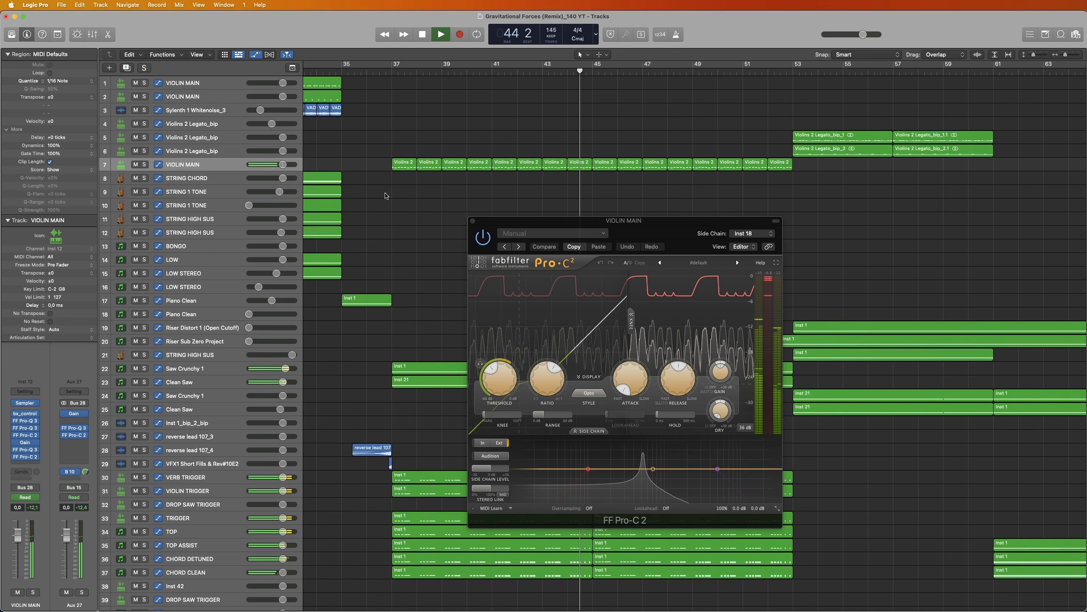
pyautogui.click(144, 164)
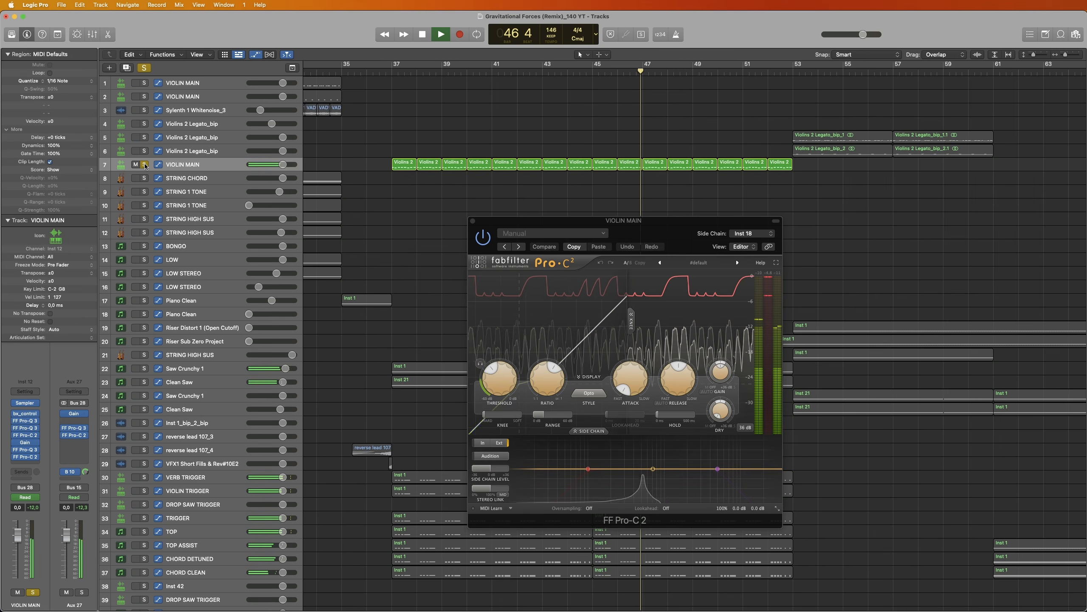
pyautogui.click(473, 221)
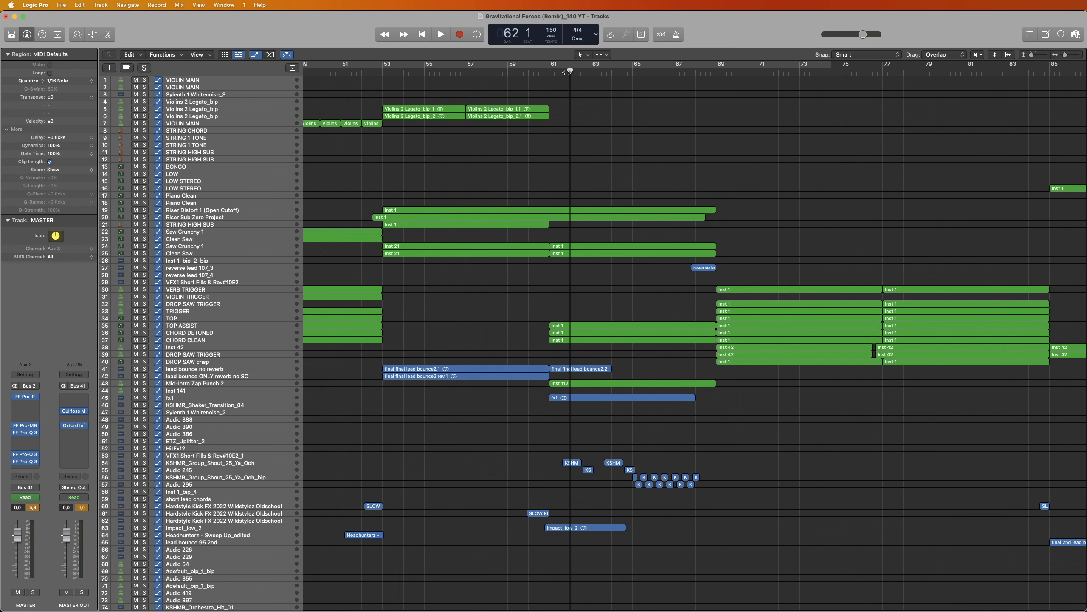
# Play the build-up from bar 62 and examine the MASTER channel's Pro-Q 3 low and high bands and Pro-R mix.
pyautogui.press('space')
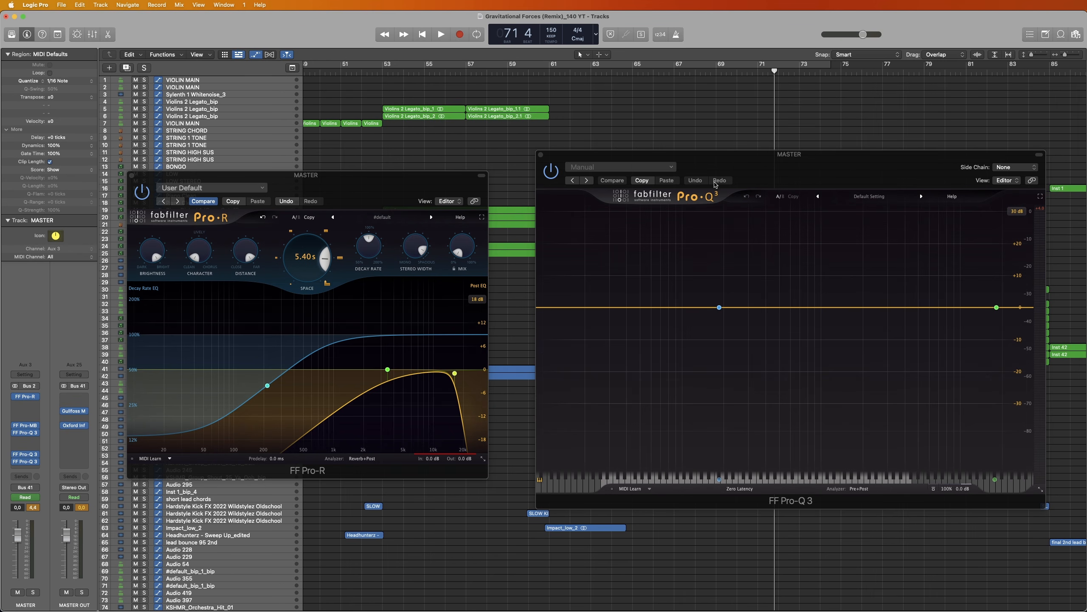
pyautogui.moveTo(664, 247); pyautogui.dragTo(752, 341)
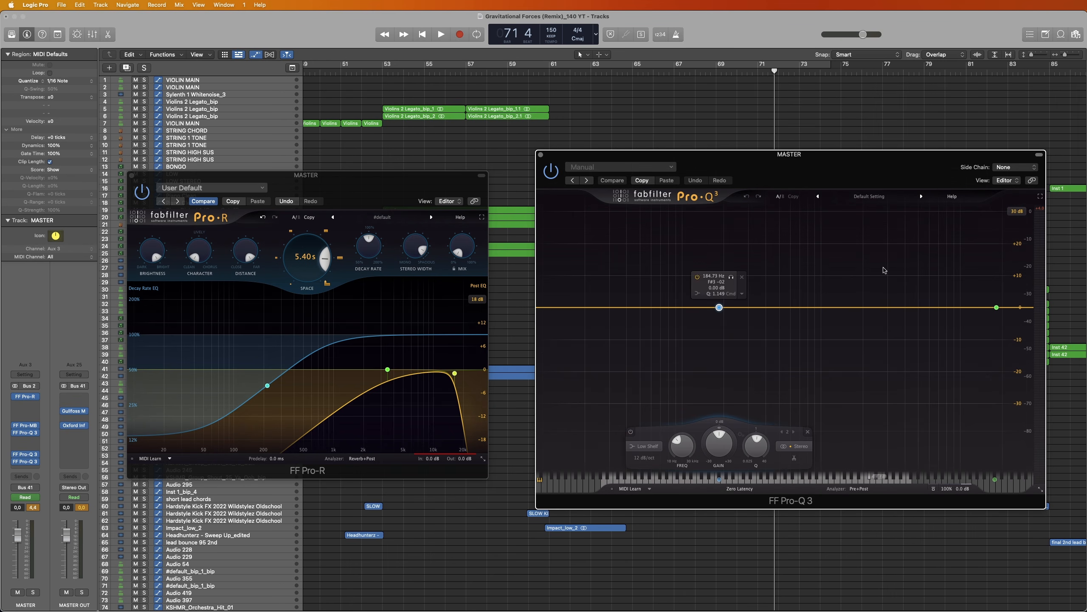
pyautogui.moveTo(952, 261); pyautogui.dragTo(1021, 326)
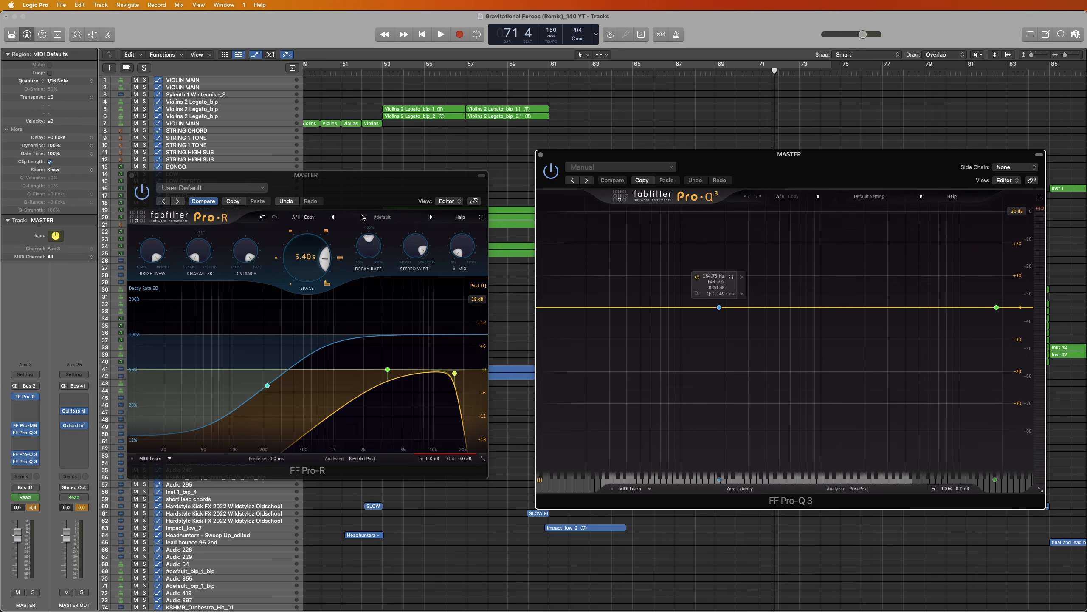
pyautogui.click(421, 372)
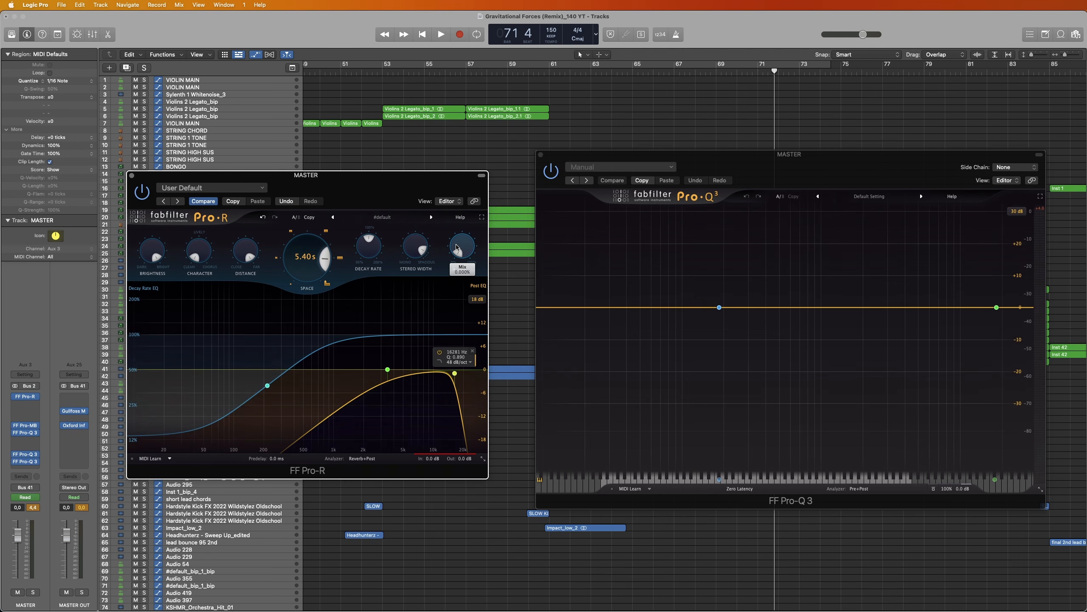
pyautogui.moveTo(457, 247)
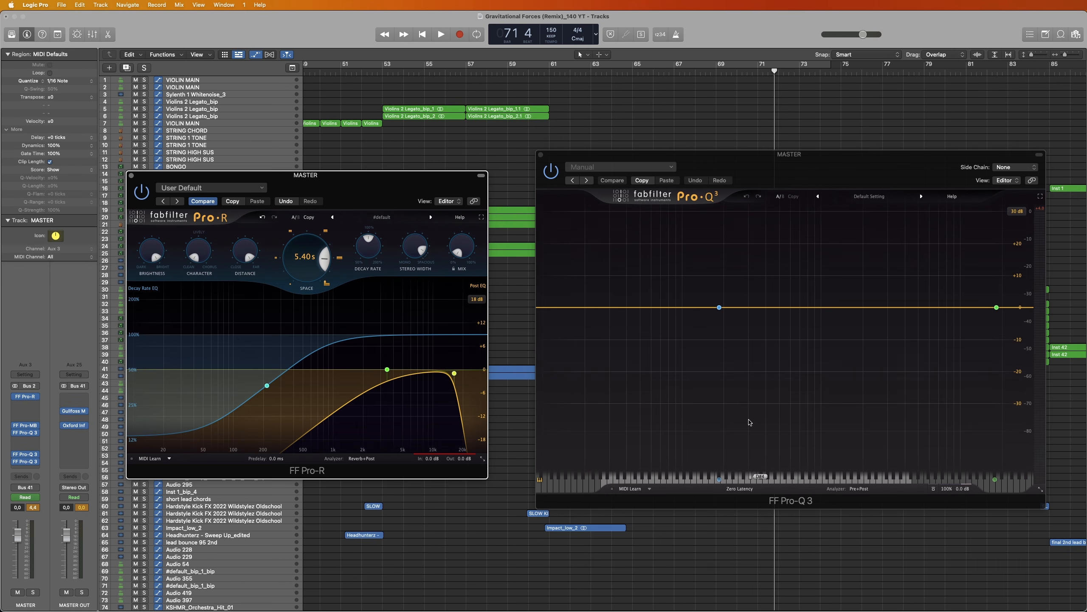
pyautogui.moveTo(721, 333)
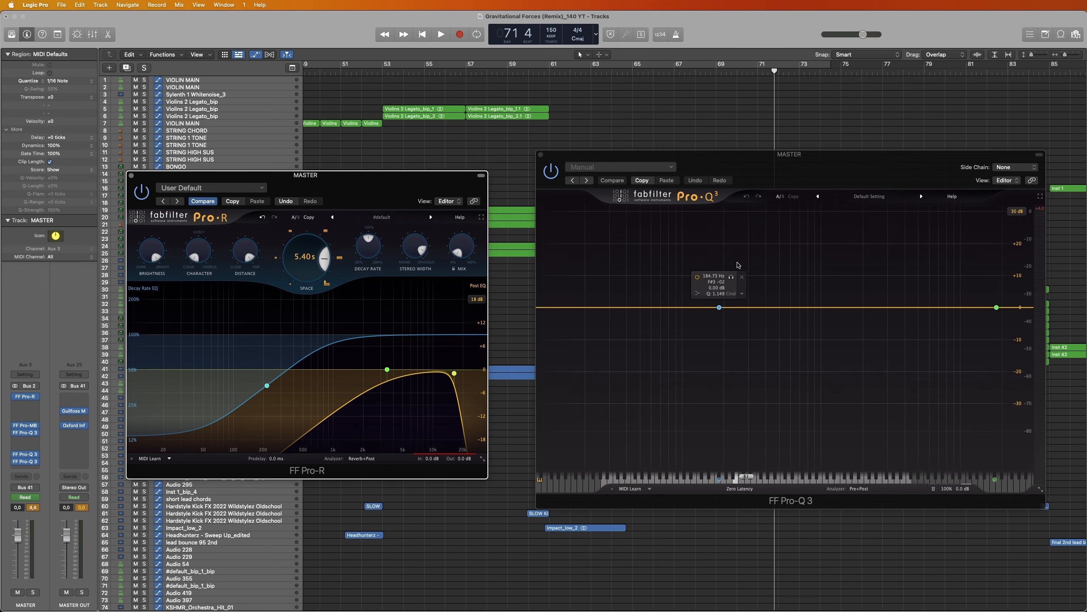
# Replay the build-up several times while watching the Pro-R reverb and the automated Pro-Q 3 curve on MASTER.
pyautogui.press('space')
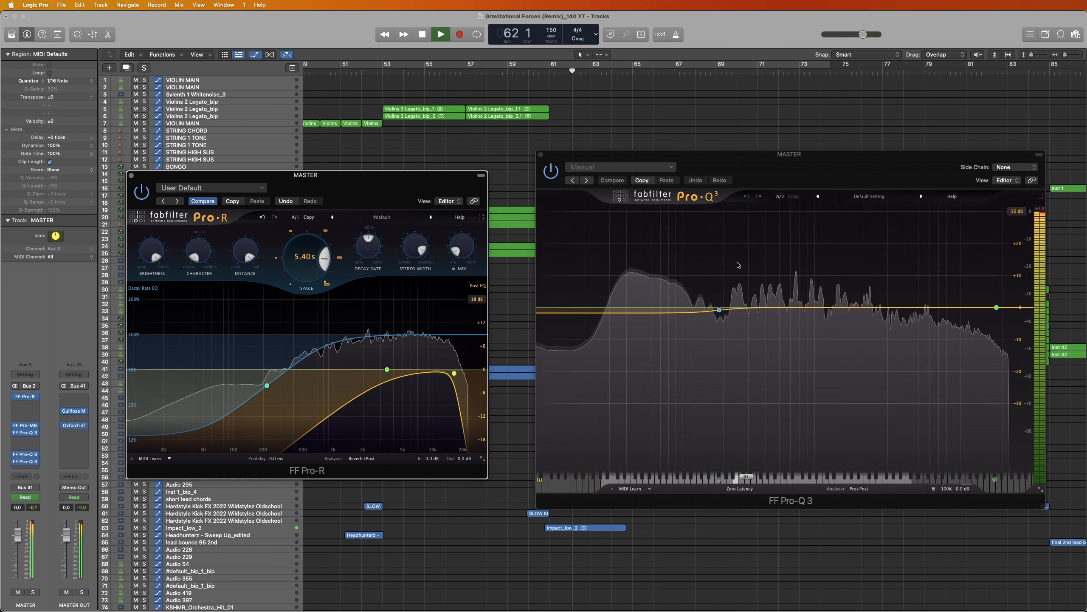
pyautogui.moveTo(438, 459)
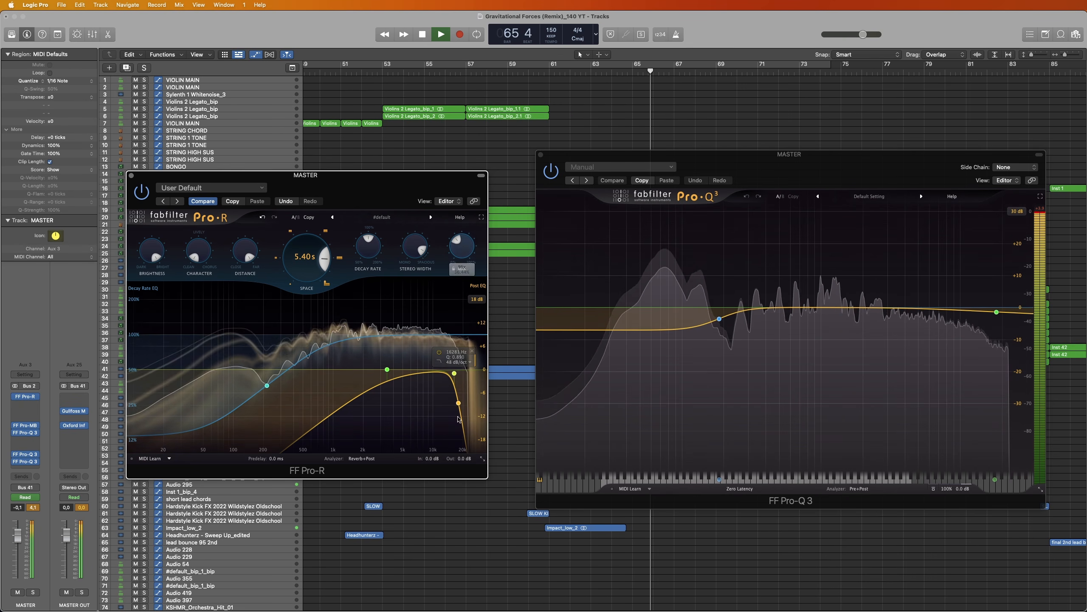
pyautogui.moveTo(446, 432)
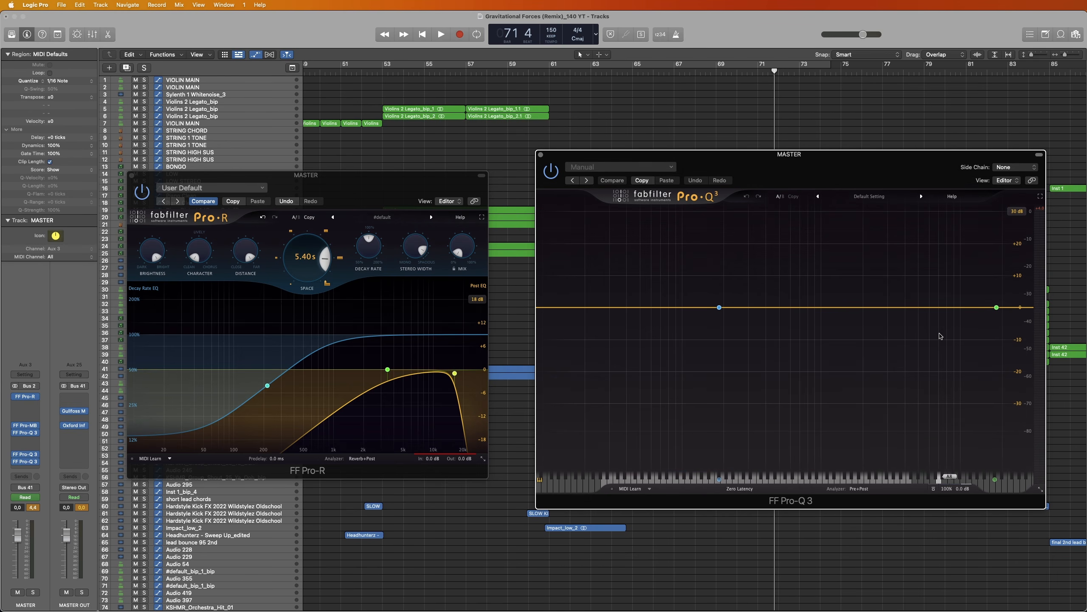
pyautogui.press('space')
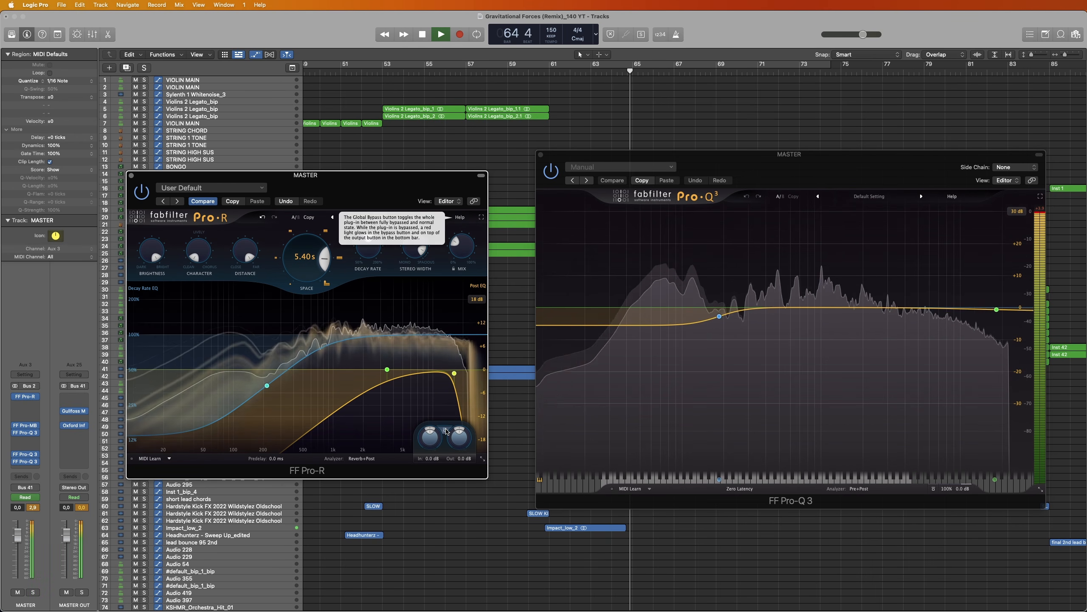
pyautogui.moveTo(445, 457)
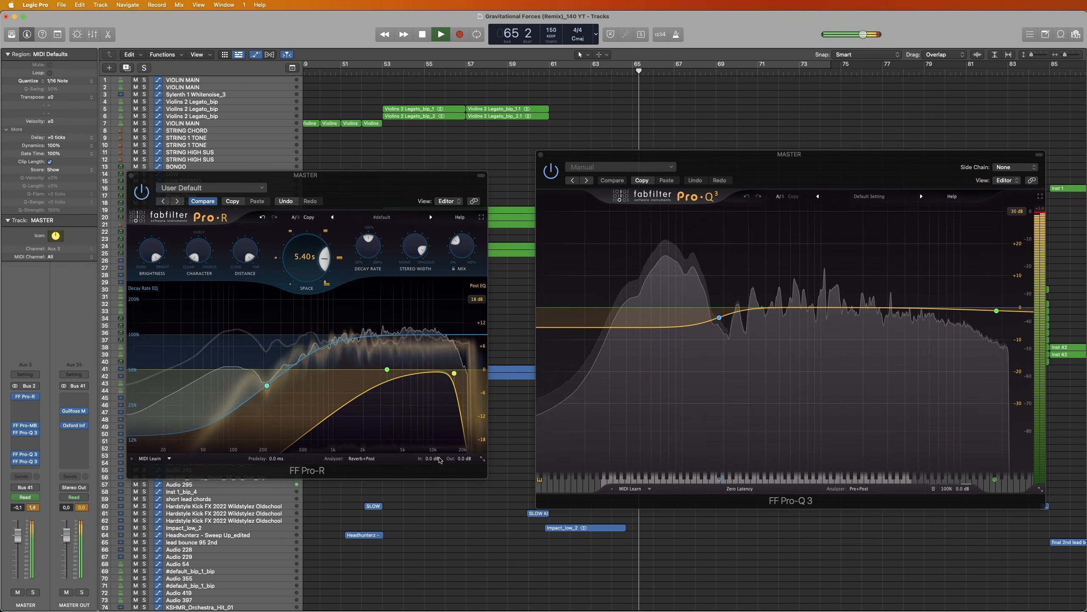
pyautogui.moveTo(441, 460)
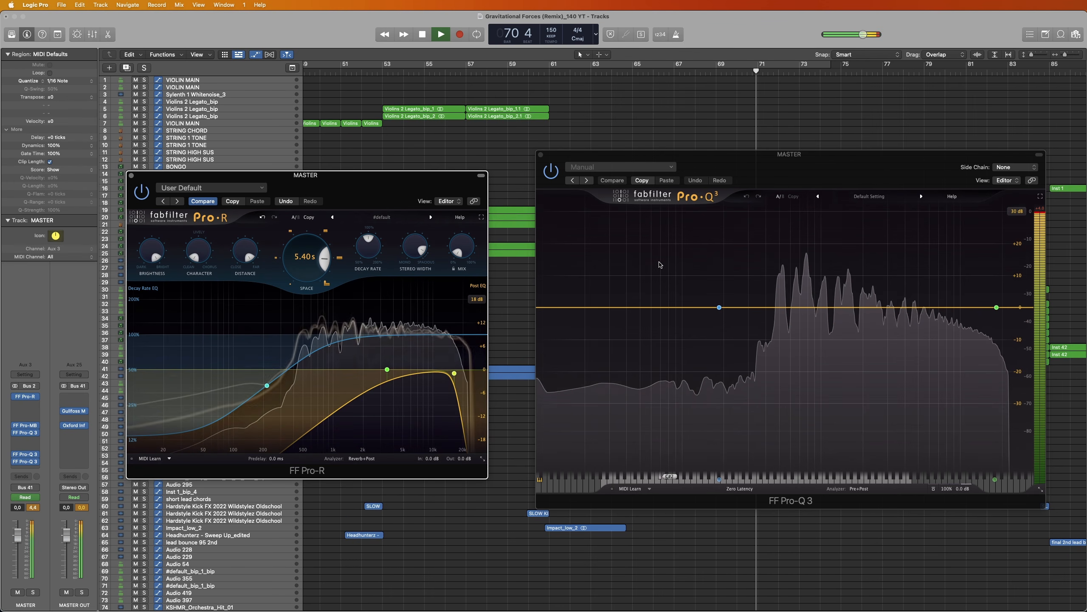
pyautogui.press('space')
pyautogui.press('space')
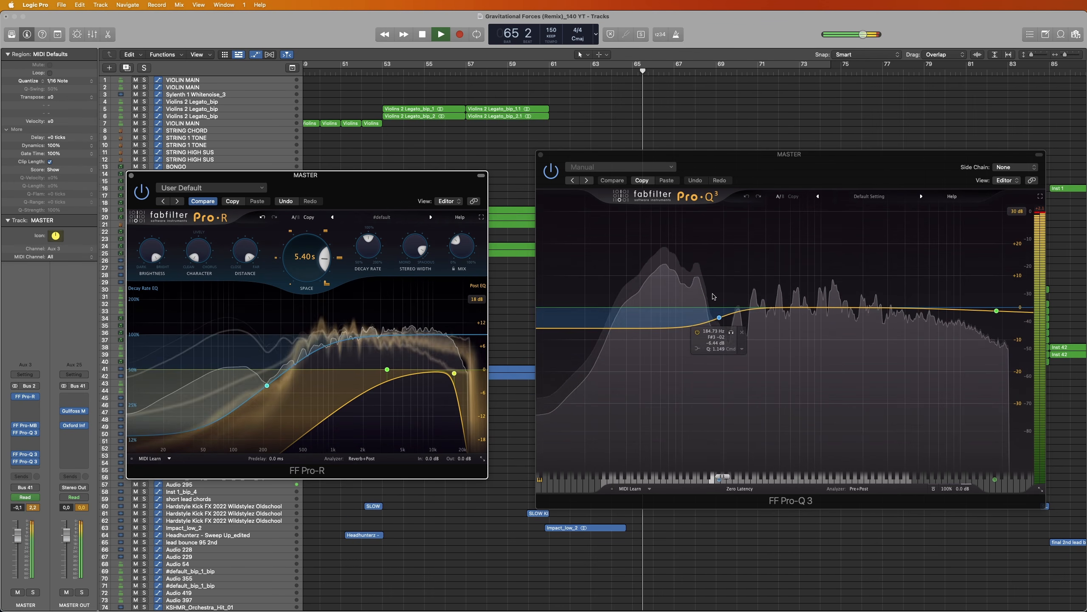
# Bypass and re-enable MASTER's Pro-Q 3 during the build-up to compare the sound with and without its filtering.
pyautogui.click(934, 489)
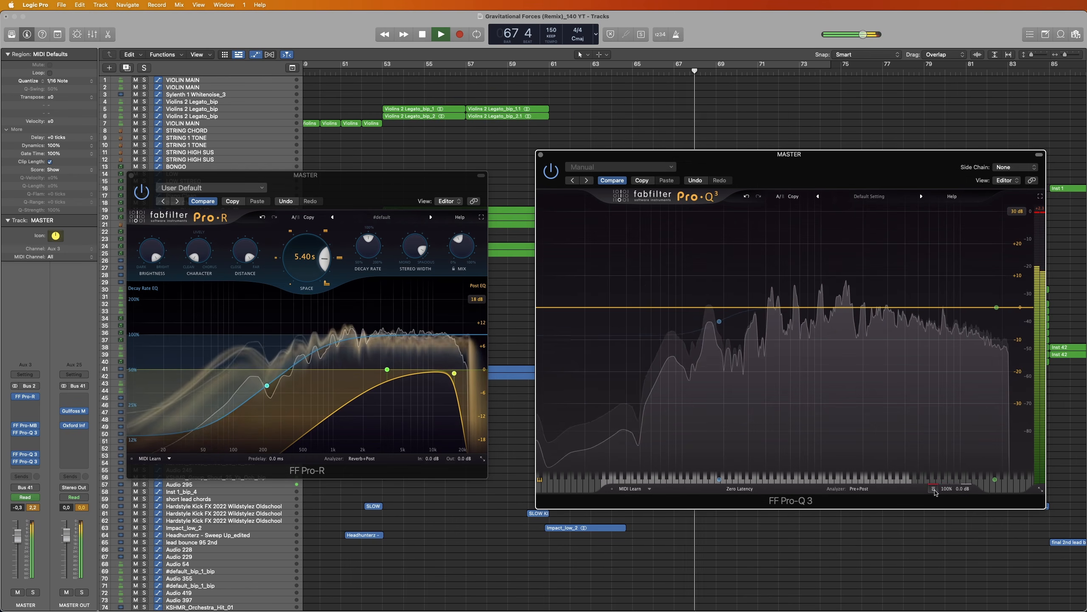
pyautogui.press('space')
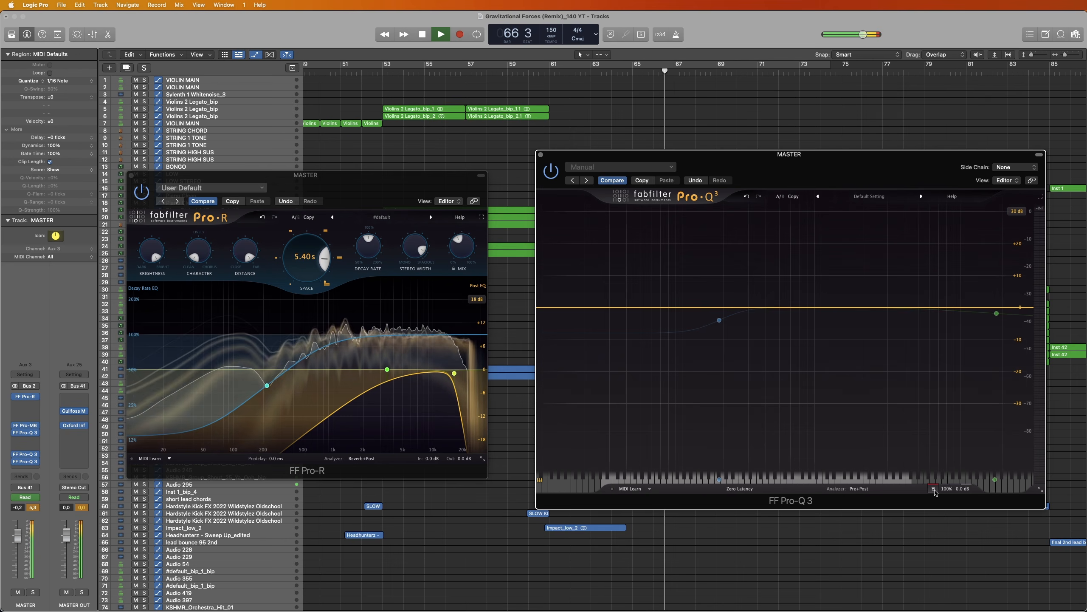
pyautogui.click(934, 490)
pyautogui.click(935, 489)
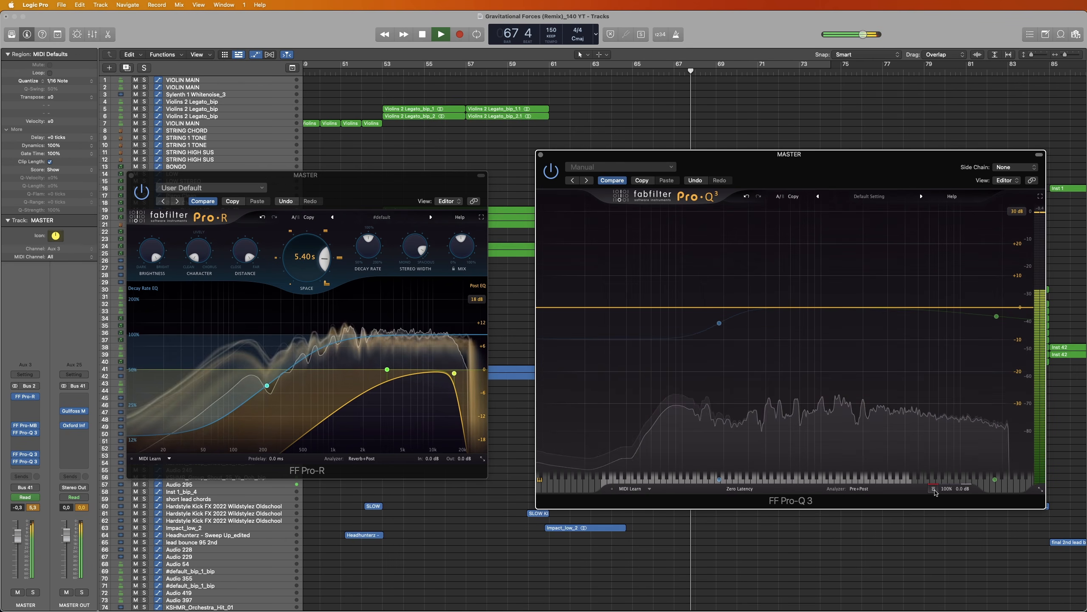
pyautogui.press('space')
pyautogui.press('space')
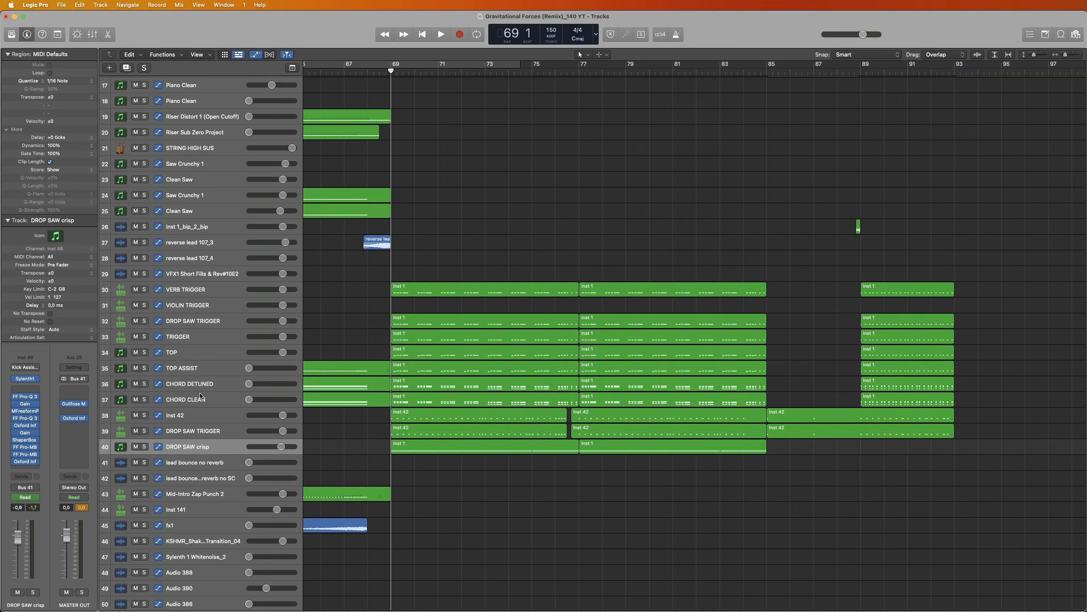
# Select the drop's lead layers one by one: CHORD CLEAN, CHORD DETUNED, TOP ASSIST and TOP.
pyautogui.click(200, 399)
pyautogui.click(199, 384)
pyautogui.click(199, 368)
pyautogui.click(199, 353)
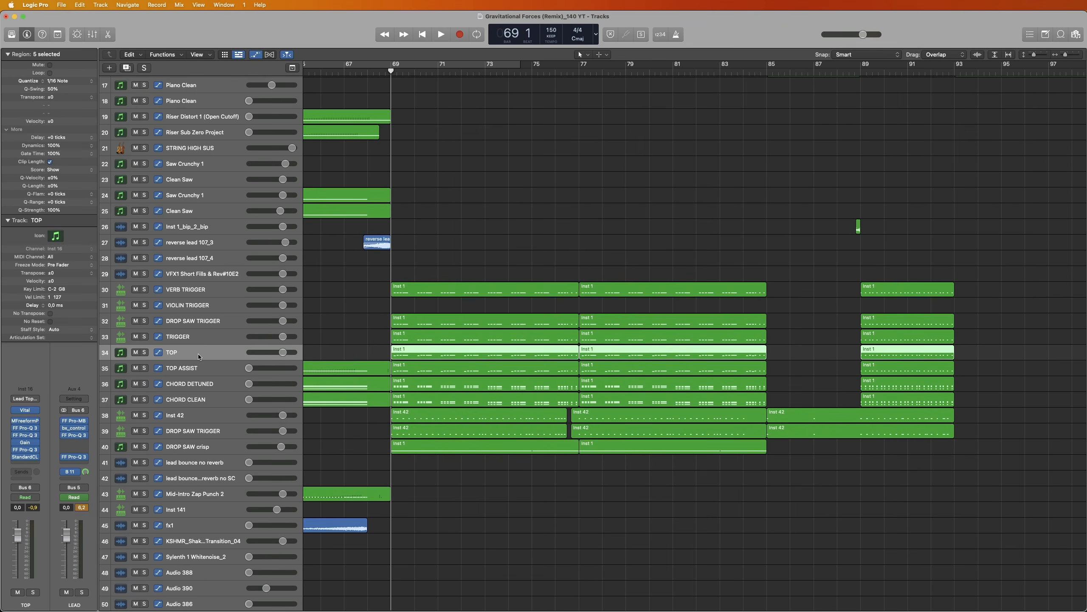
# Open LEAD COL's ShaperBox 3 from the mixer, return to the arrangement with no regions selected and leave cycle mode off.
pyautogui.press('x')
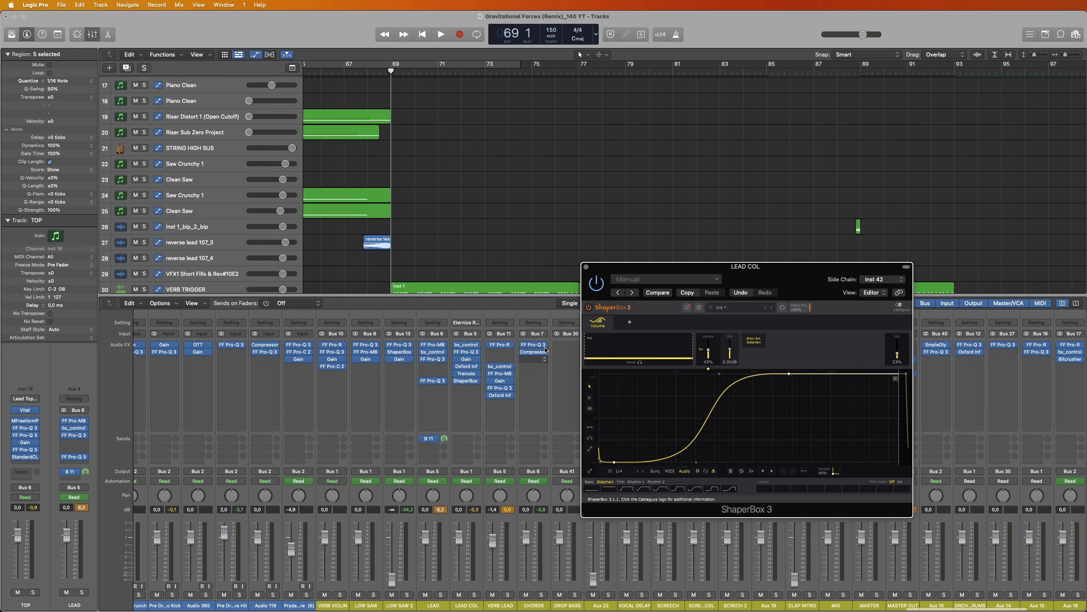
pyautogui.press('c')
pyautogui.press('x')
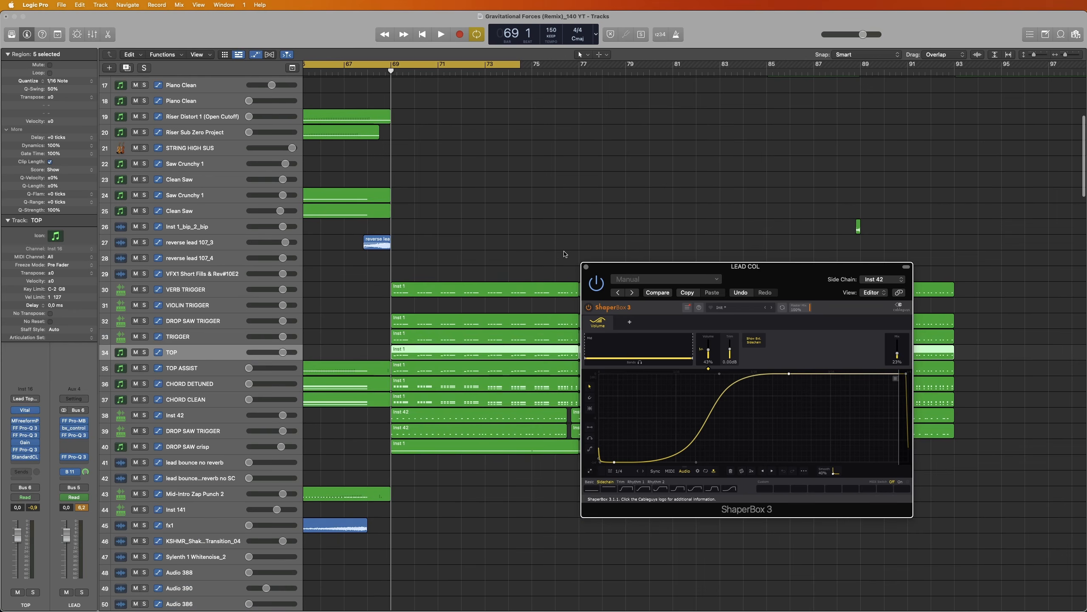
pyautogui.click(565, 253)
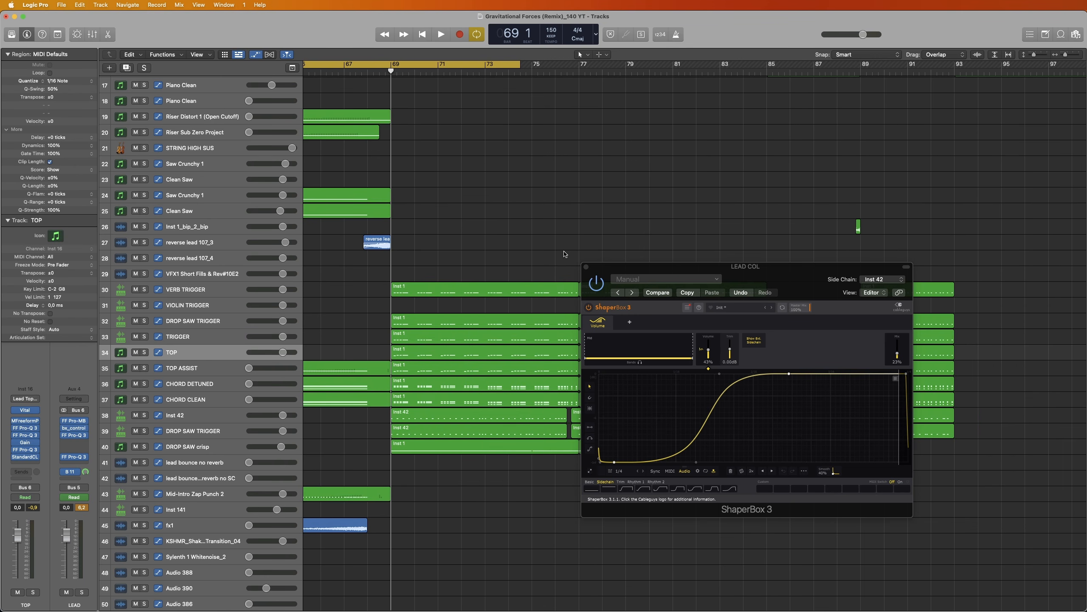
pyautogui.press('c')
# Play the drop from bar 69 with ShaperBox 3's volume mix raised to 98%, and compare it with the original setting.
pyautogui.press('space')
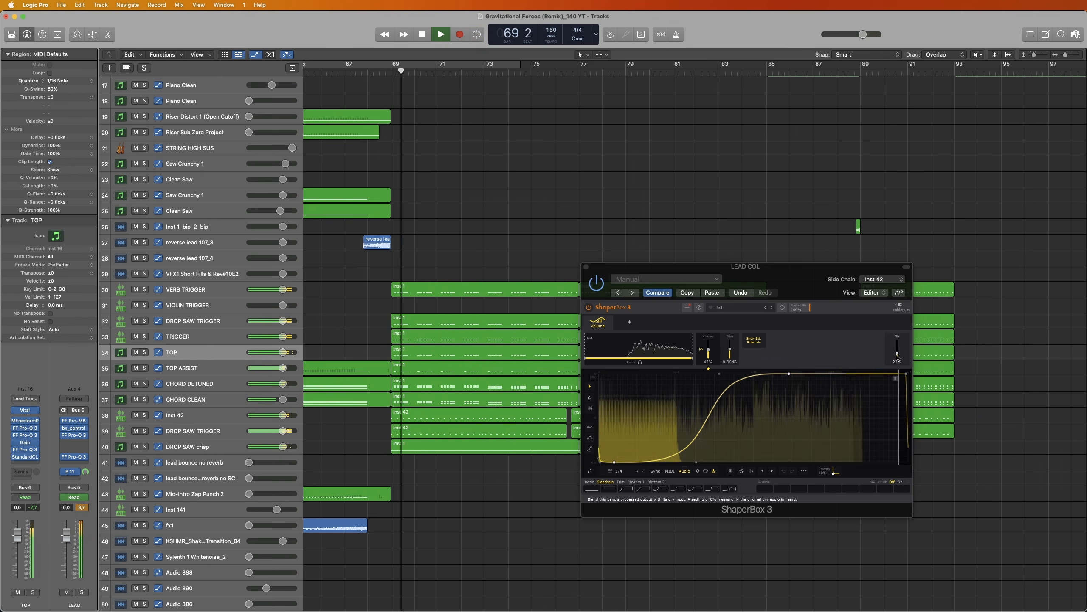
pyautogui.moveTo(897, 357); pyautogui.dragTo(898, 339)
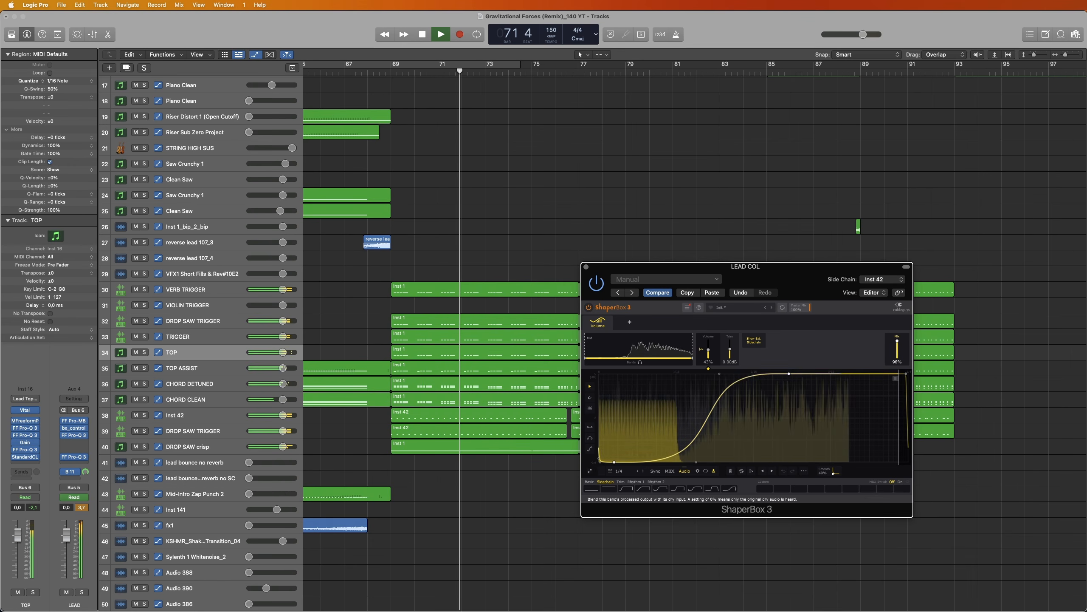
pyautogui.click(658, 293)
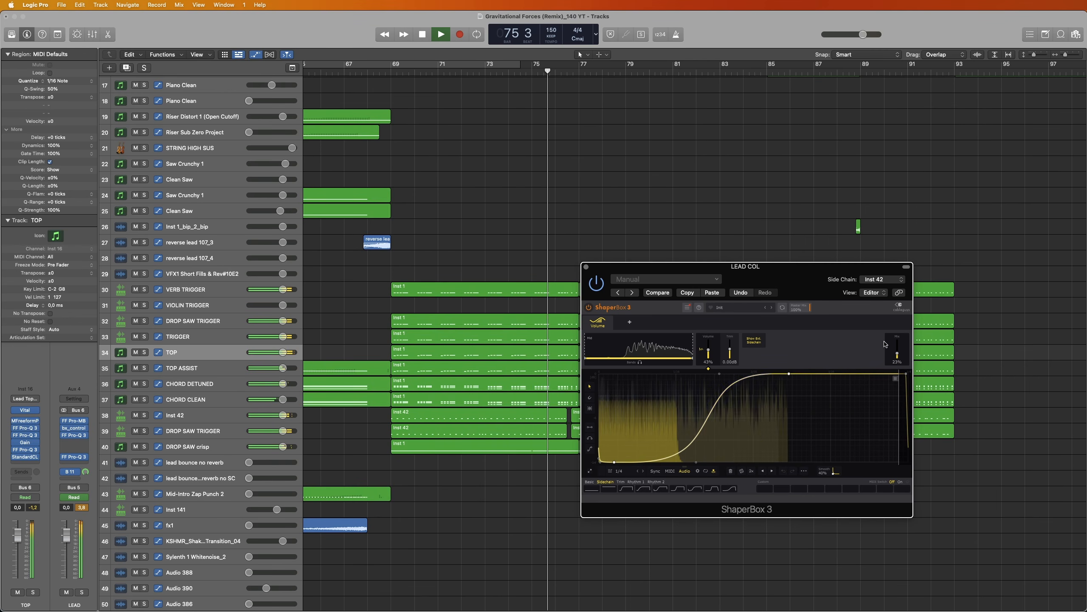
pyautogui.scroll(3, 884, 344)
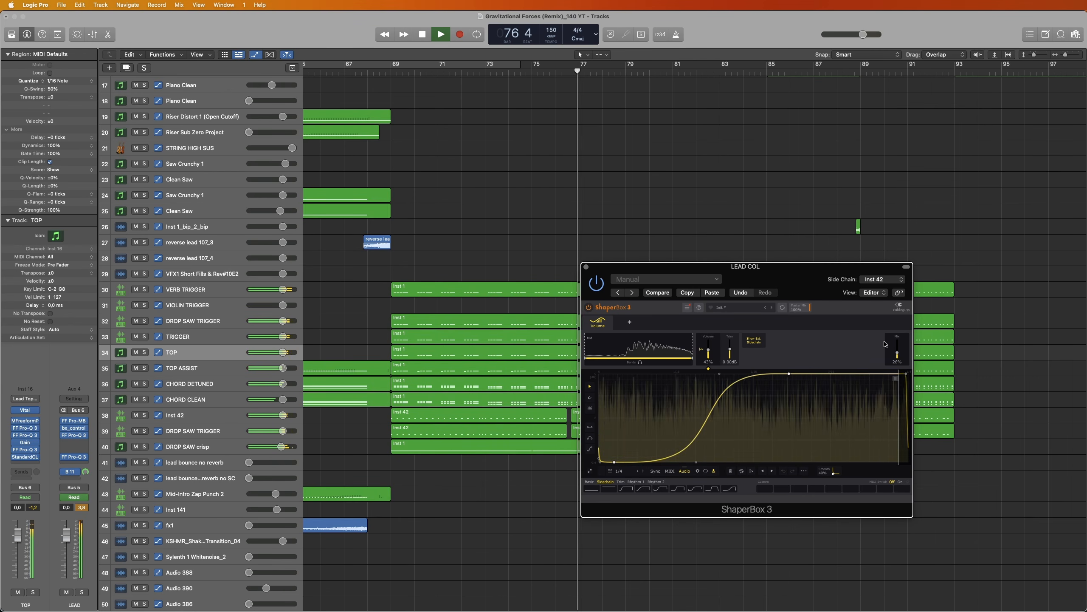
pyautogui.press('space')
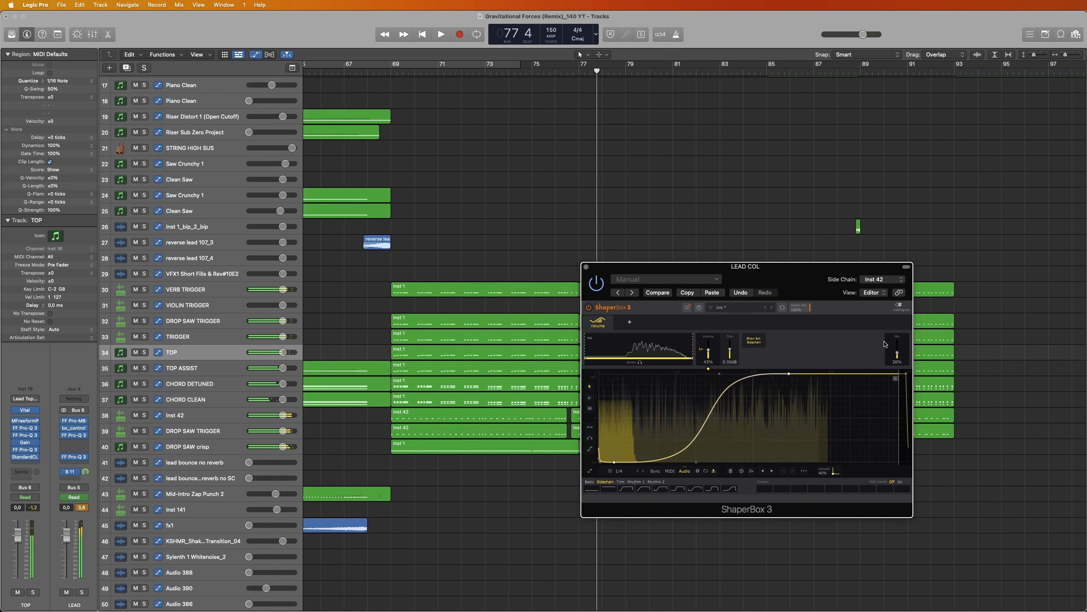
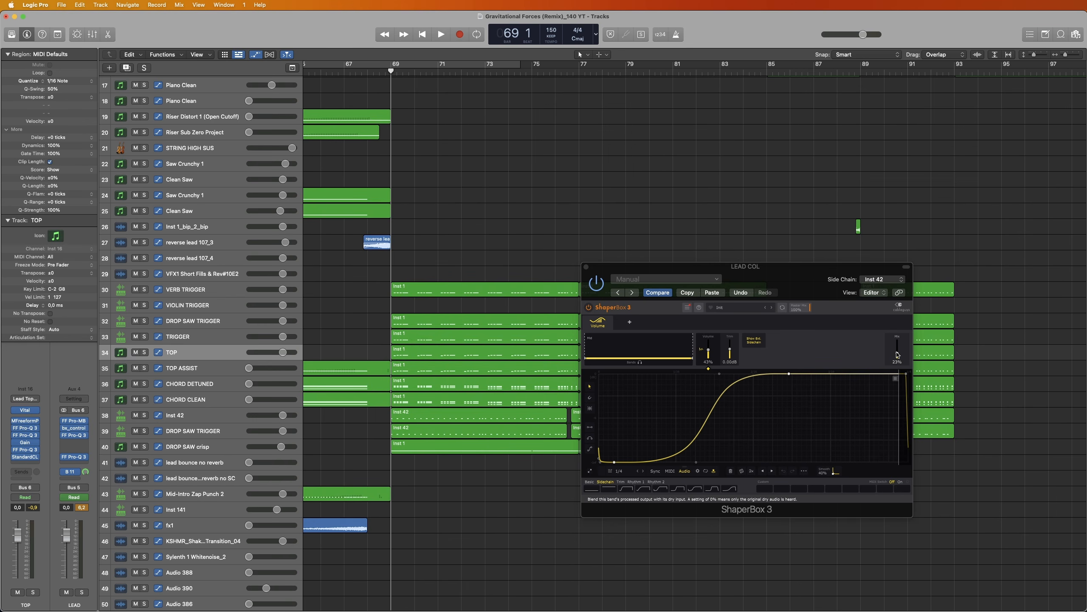
# Replay the drop from bar 69, raising ShaperBox 3's mix again and switching back to the original setting to hear the difference.
pyautogui.press('space')
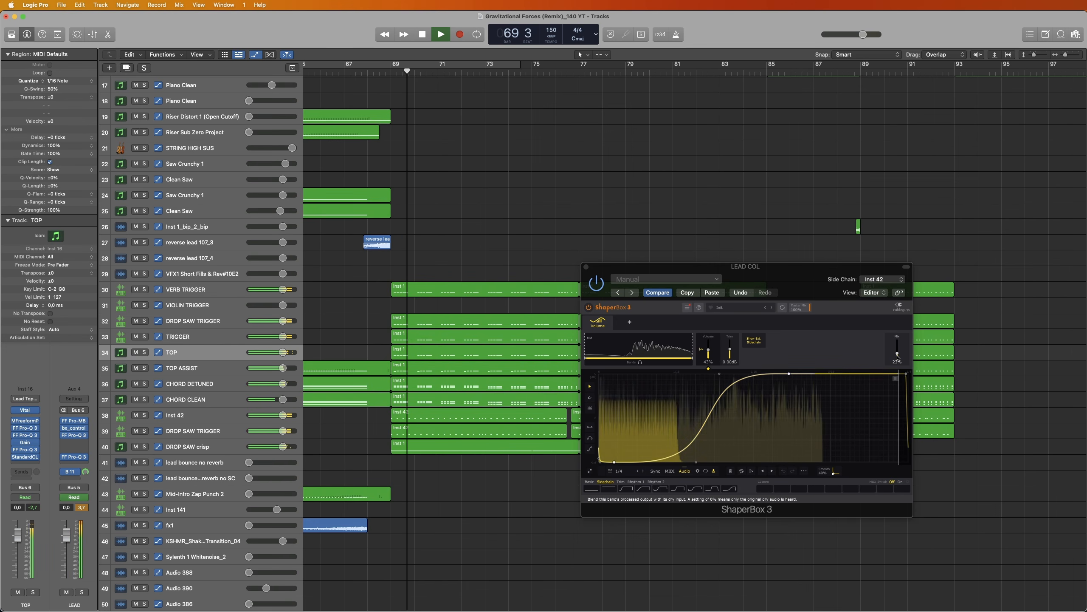
pyautogui.moveTo(897, 355); pyautogui.dragTo(897, 340)
pyautogui.click(658, 292)
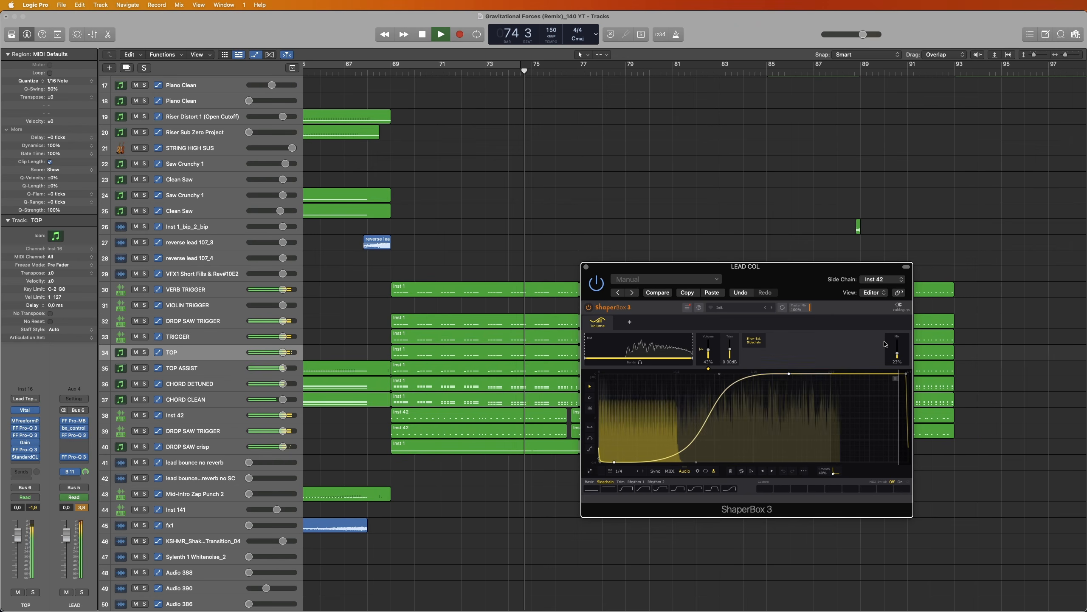
# Restart the drop from bar 69 with ShaperBox 3's volume mix at 99%, and compare it against the stored setting.
pyautogui.press('space')
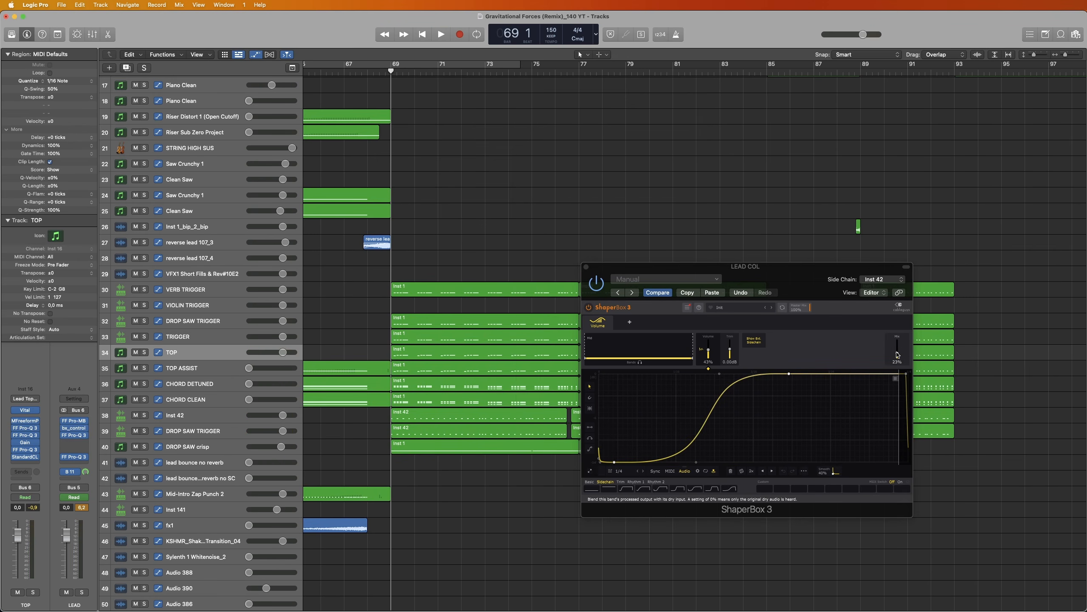
pyautogui.press('space')
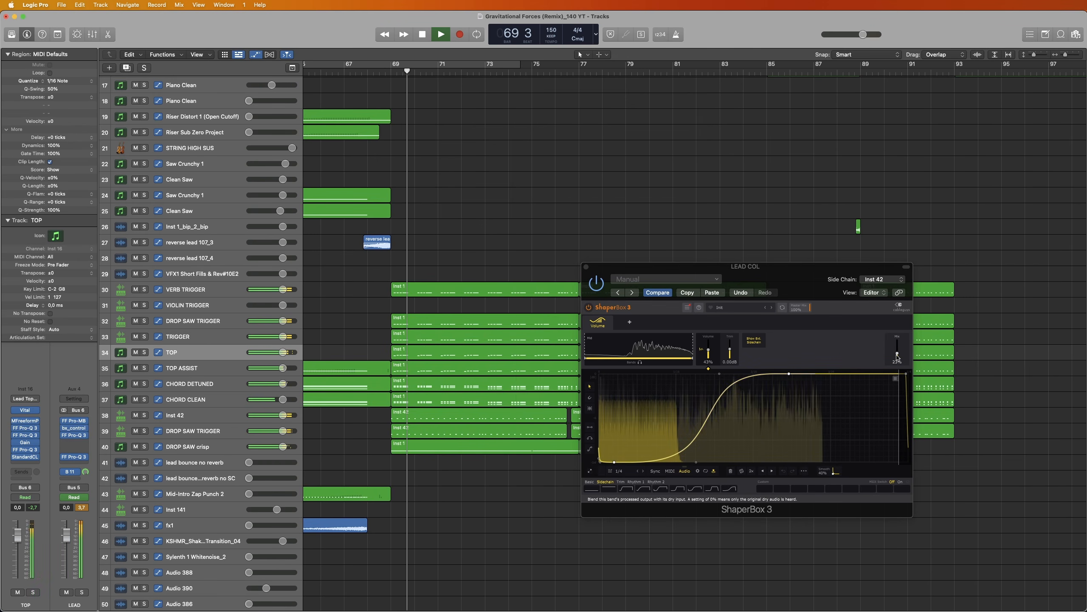
pyautogui.moveTo(897, 358); pyautogui.dragTo(898, 340)
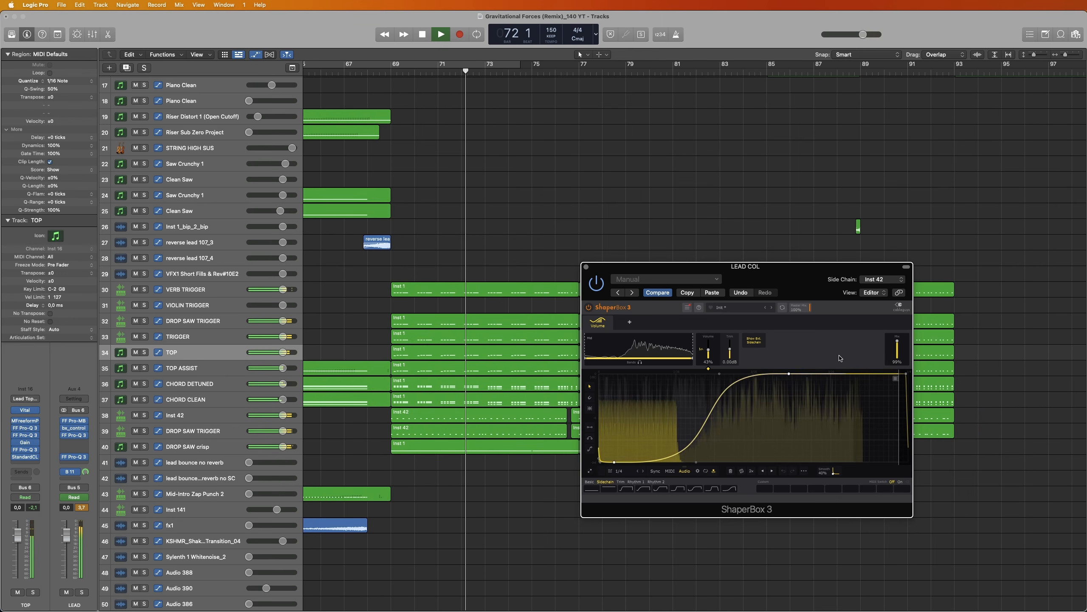
pyautogui.click(658, 293)
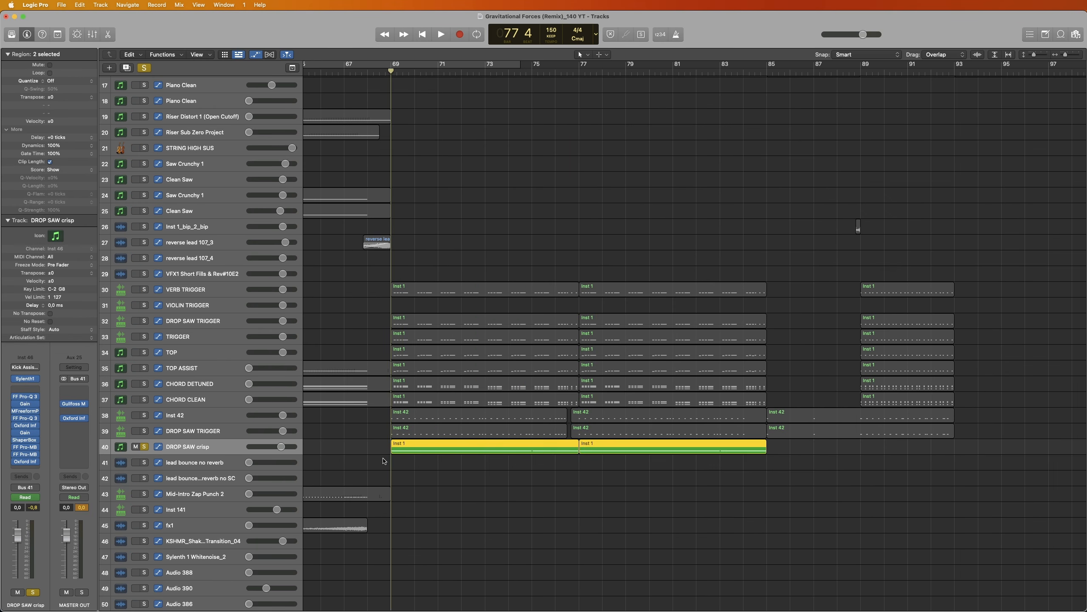
# Play the soloed DROP SAW crisp layer from bar 69 and examine its Sylenth1 oscillator A1 voices and stereo settings.
pyautogui.press('space')
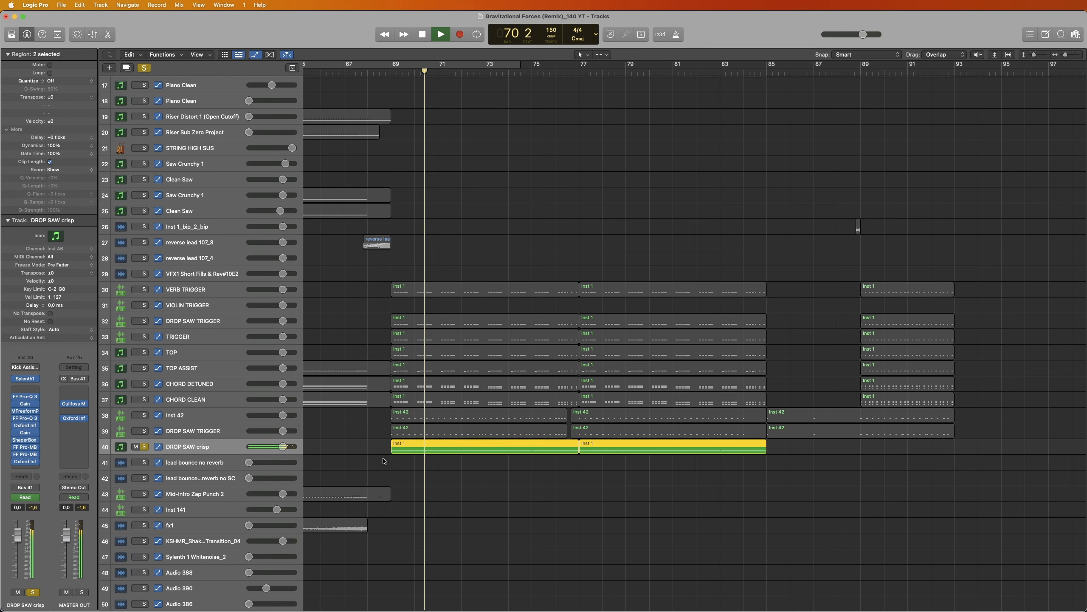
pyautogui.click(24, 379)
pyautogui.moveTo(634, 124); pyautogui.dragTo(631, 207)
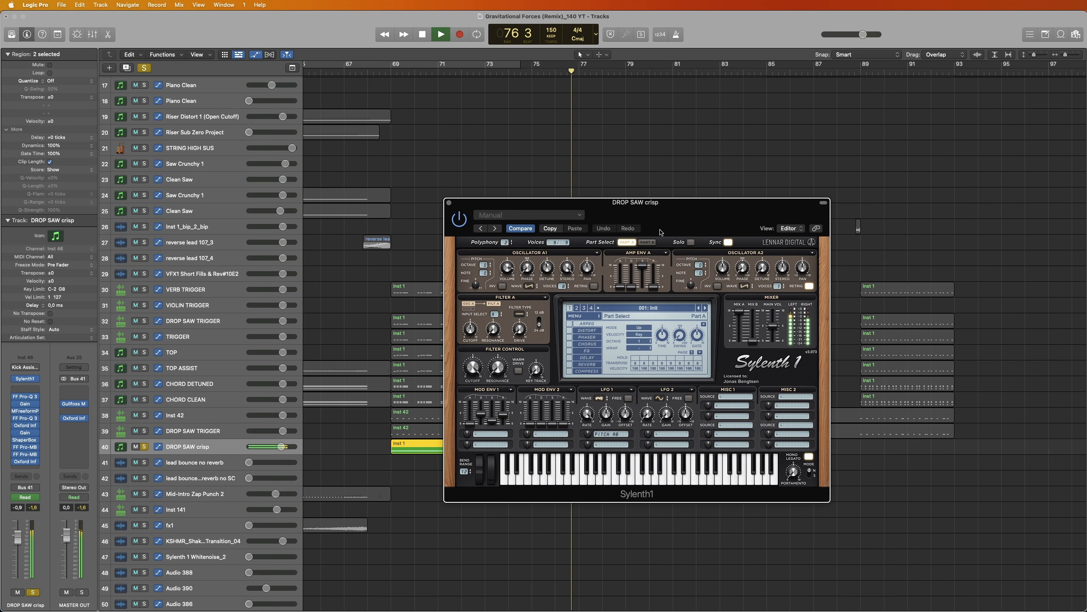
pyautogui.press('space')
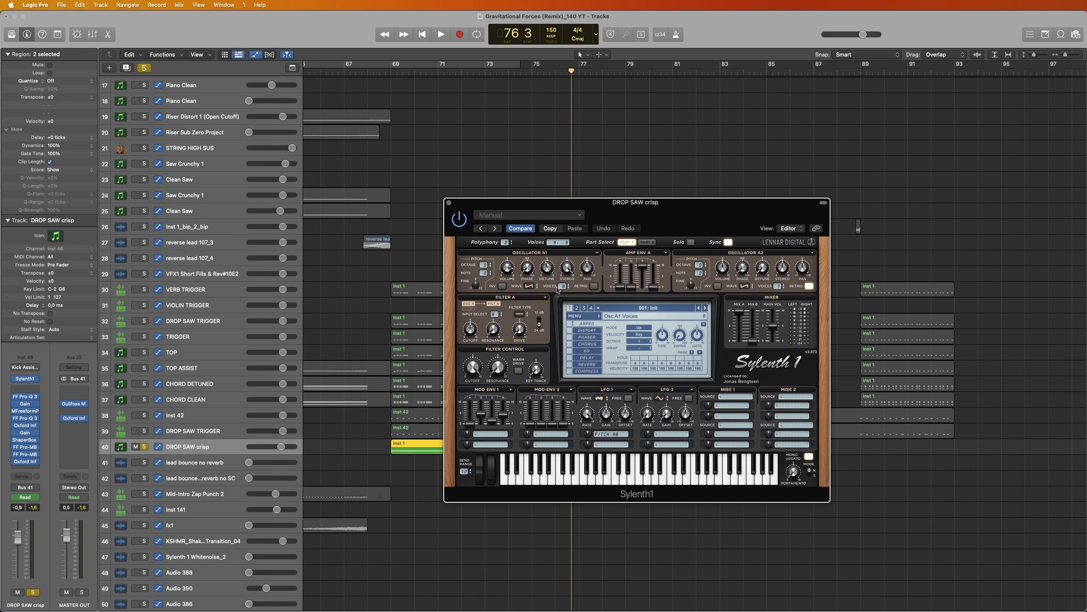
pyautogui.moveTo(542, 209); pyautogui.dragTo(534, 205)
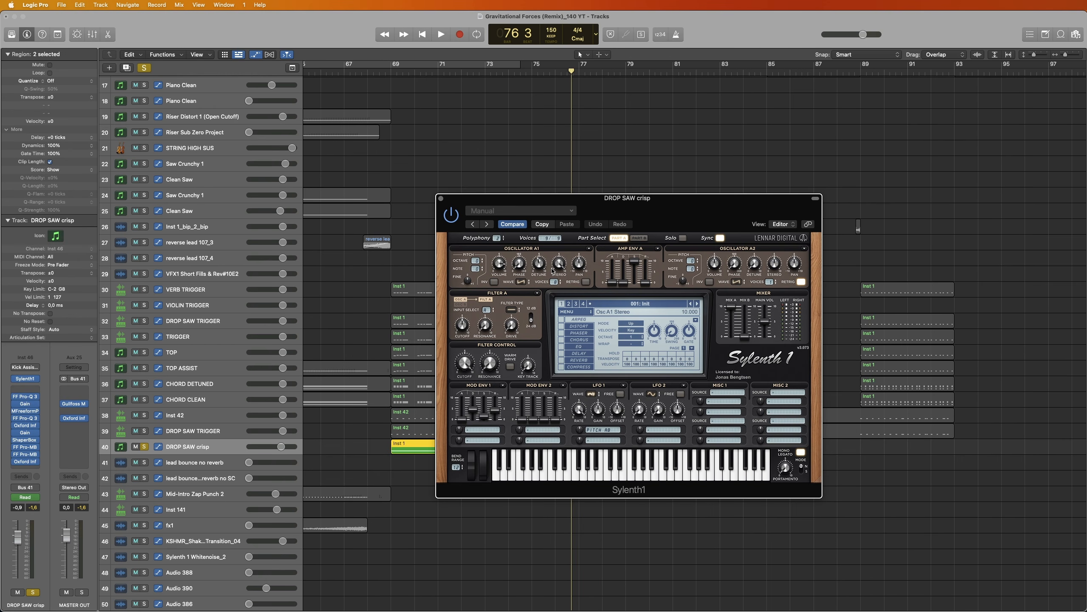
pyautogui.click(441, 198)
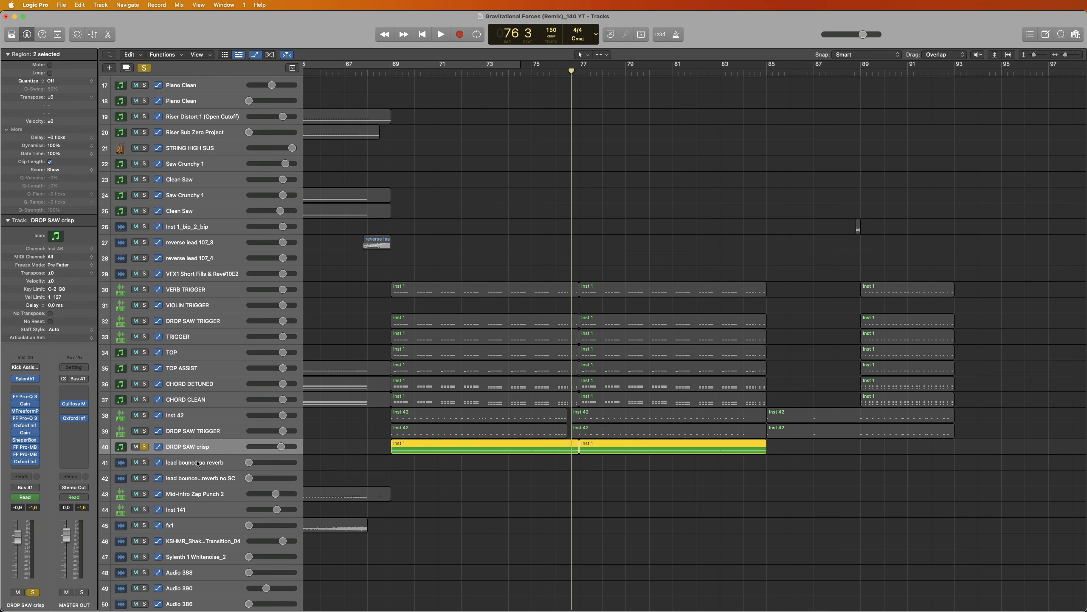
# Unsolo DROP SAW crisp and play the drop, toggling that track's mute repeatedly to hear the full mix with and without it.
pyautogui.click(145, 447)
pyautogui.hotkey('ctrl', 'm')
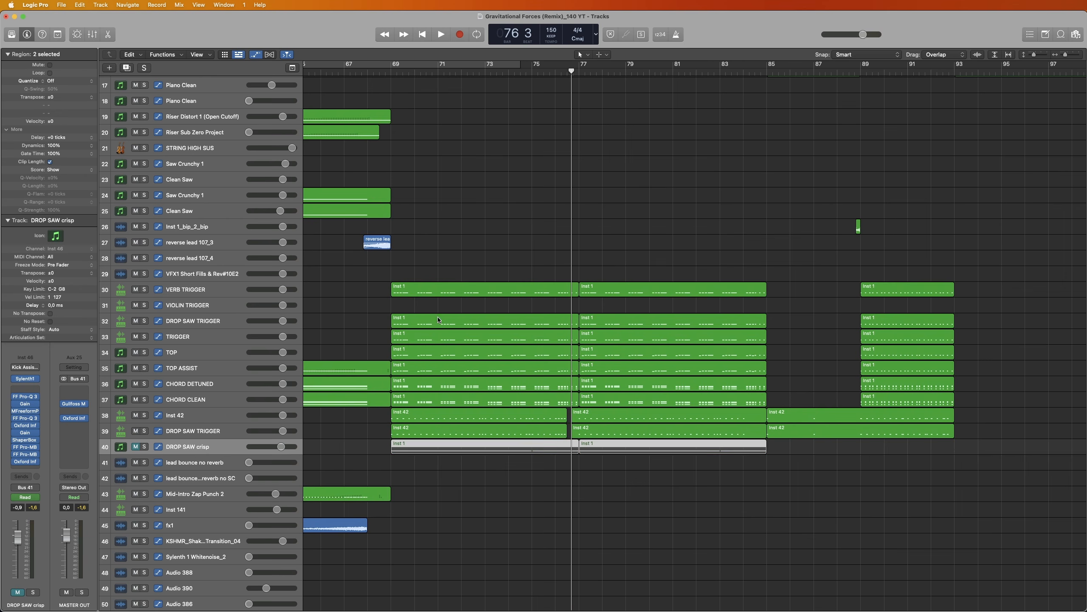
pyautogui.press('space')
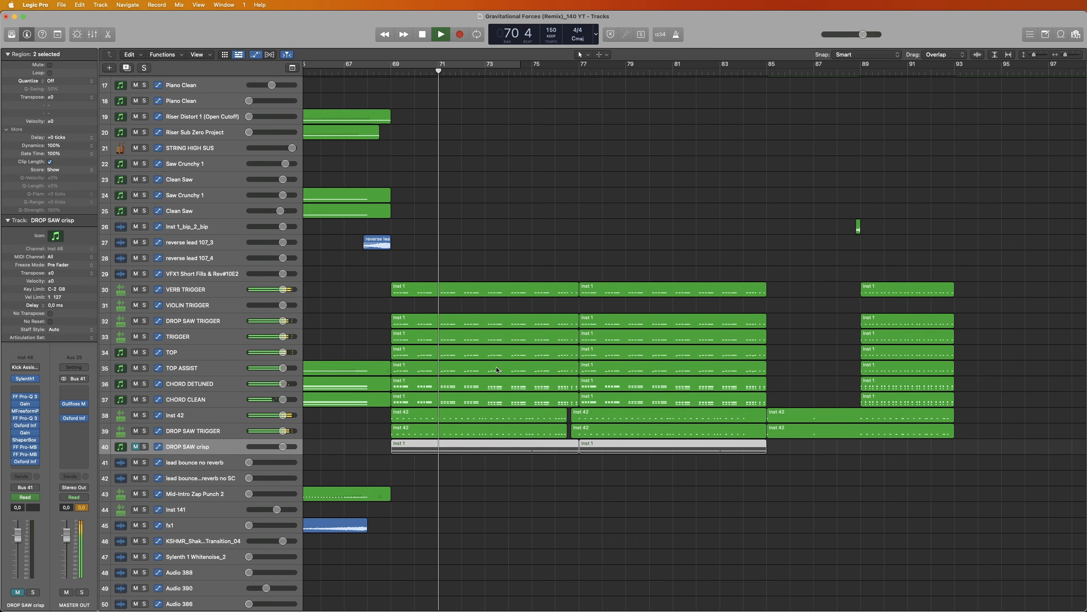
pyautogui.click(135, 447)
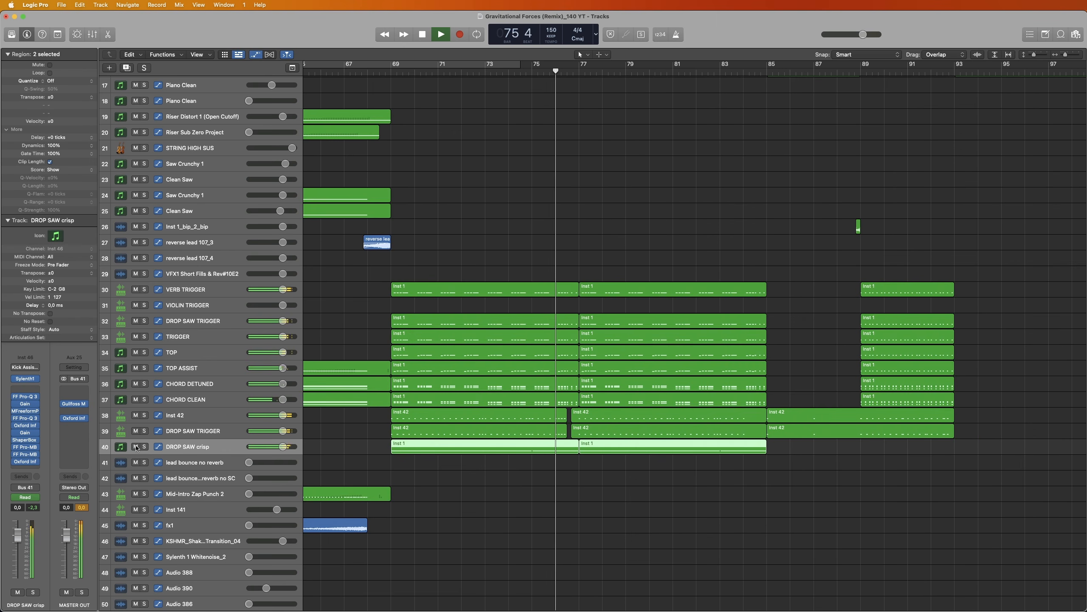
pyautogui.click(135, 447)
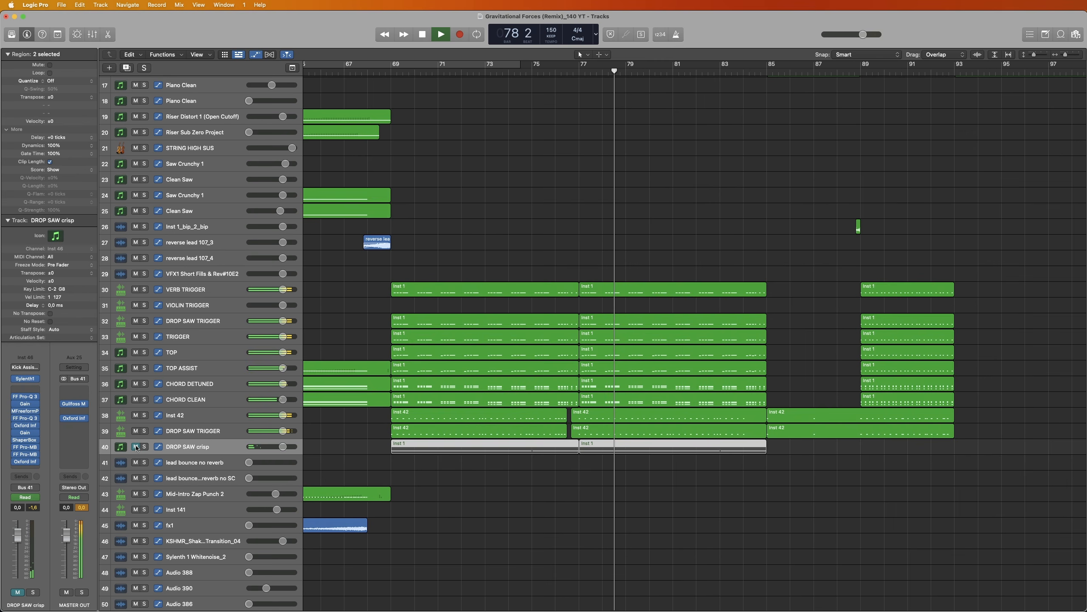
pyautogui.click(135, 447)
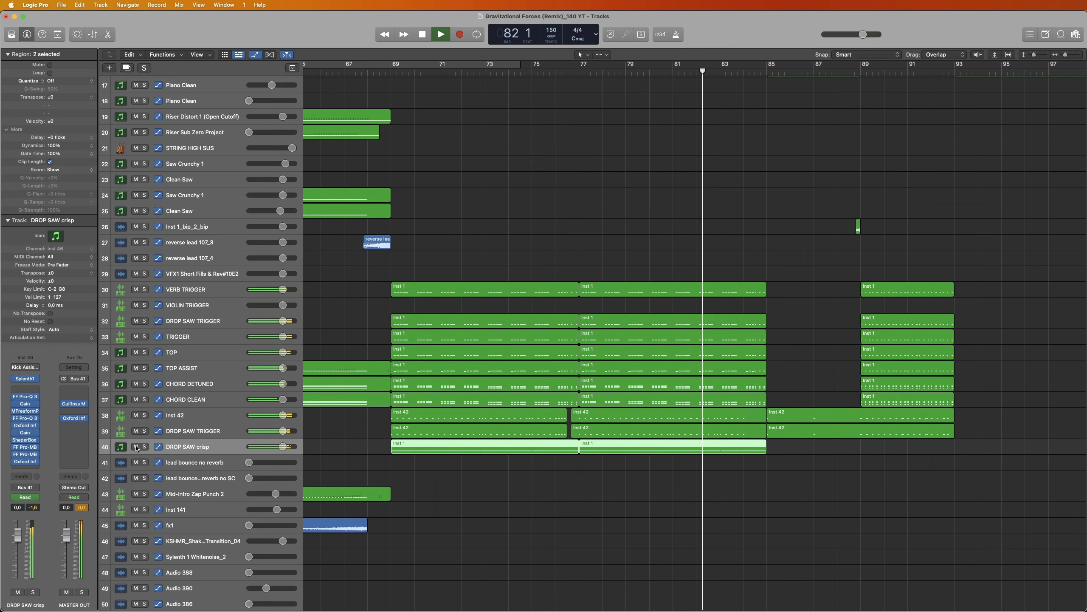
pyautogui.click(136, 447)
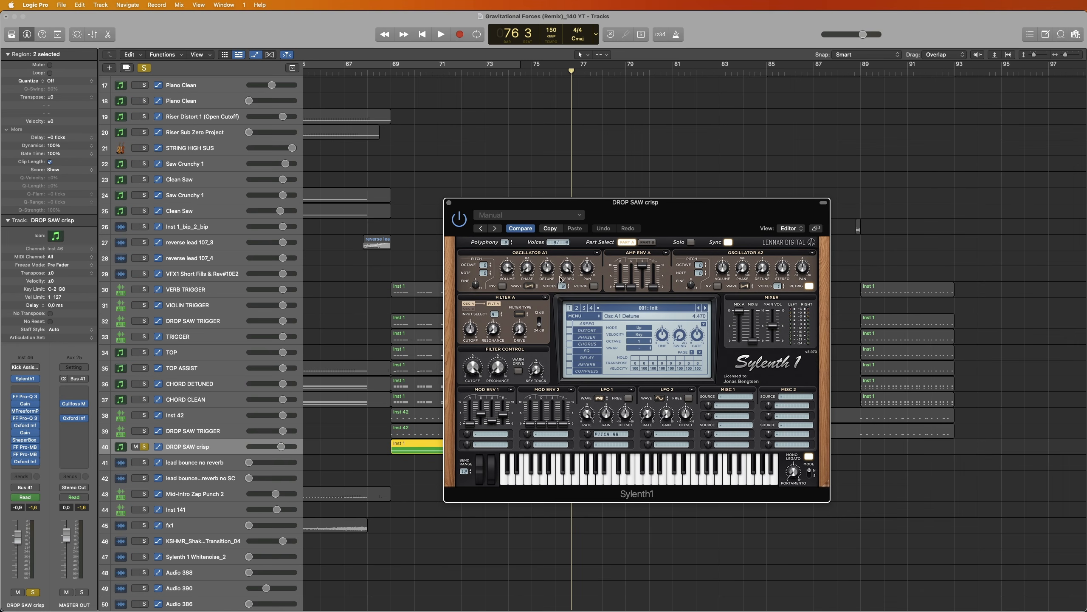
# Review oscillator A1's detune and stereo in DROP SAW crisp's Sylenth1 and close the plug-in window.
pyautogui.moveTo(542, 209); pyautogui.dragTo(534, 205)
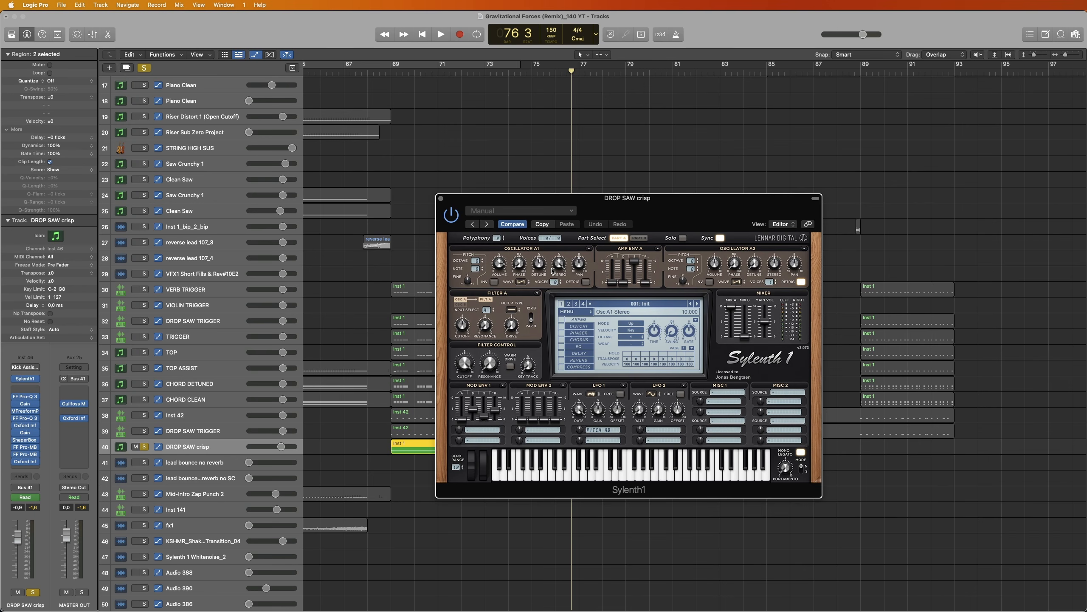
pyautogui.moveTo(454, 202); pyautogui.dragTo(457, 202)
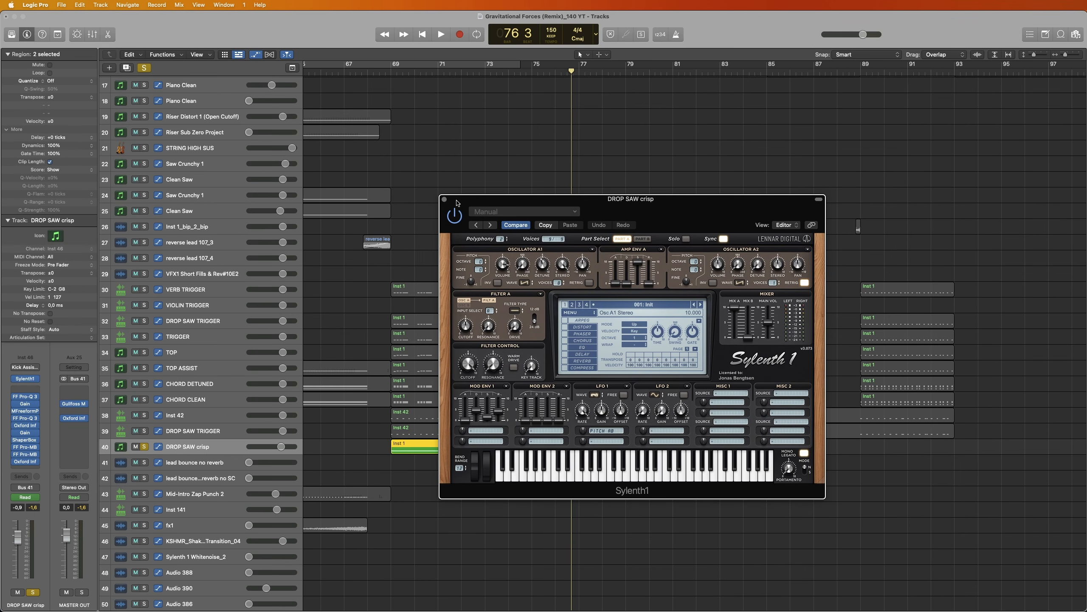
pyautogui.click(445, 200)
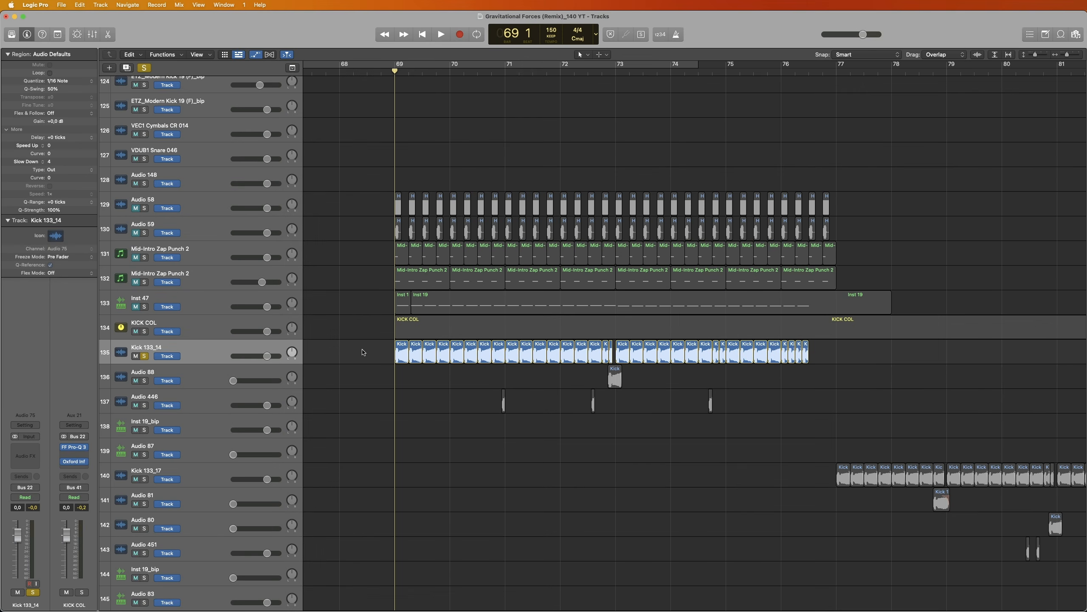
# Select the Kick 133_14 track with its regions and play the soloed kick from bar 69.
pyautogui.moveTo(374, 184); pyautogui.dragTo(718, 235)
pyautogui.click(200, 359)
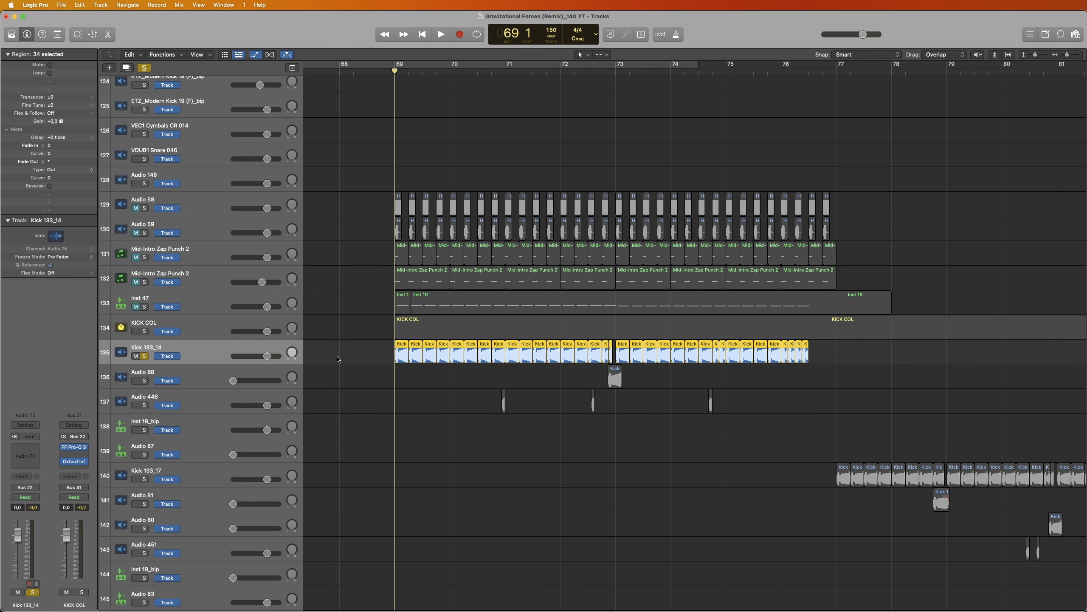
pyautogui.press('space')
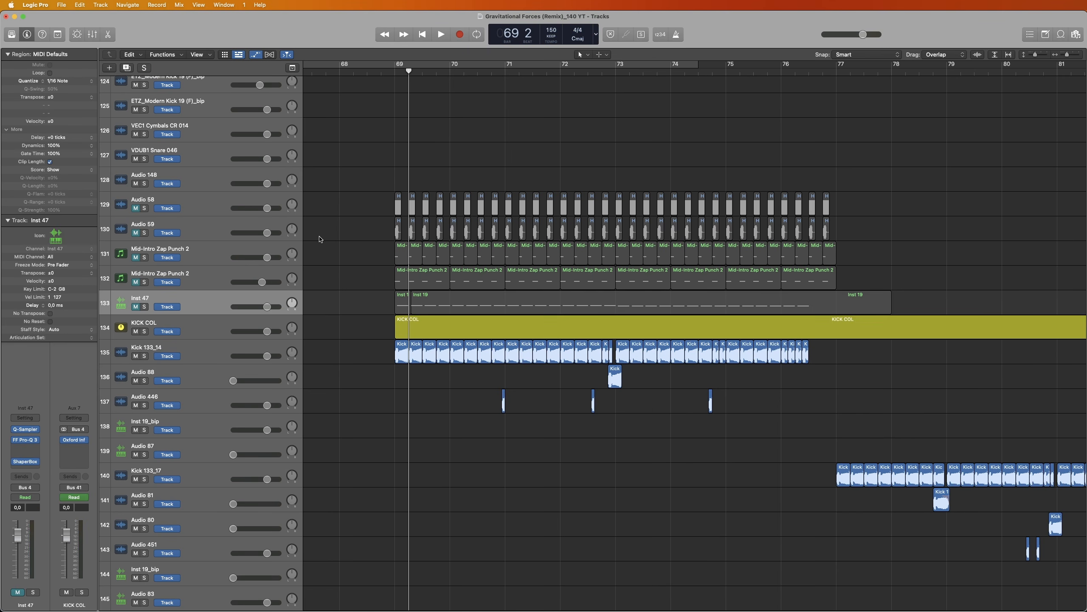
# Solo the kick's audio layers Audio 58 and Audio 59 one after the other, playing each from bar 69.
pyautogui.click(145, 209)
pyautogui.click(203, 210)
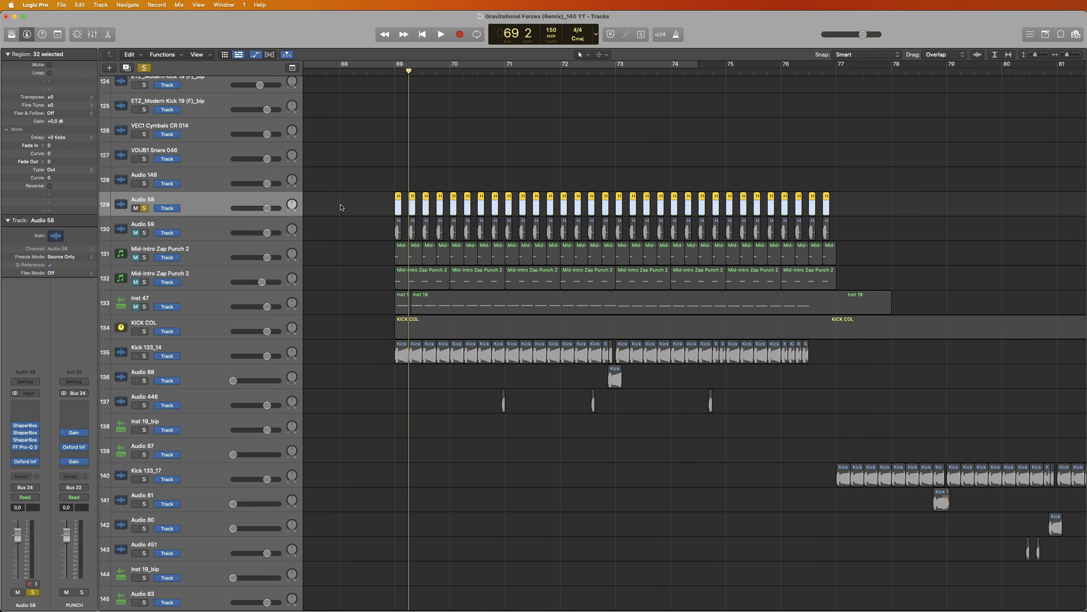
pyautogui.press('space')
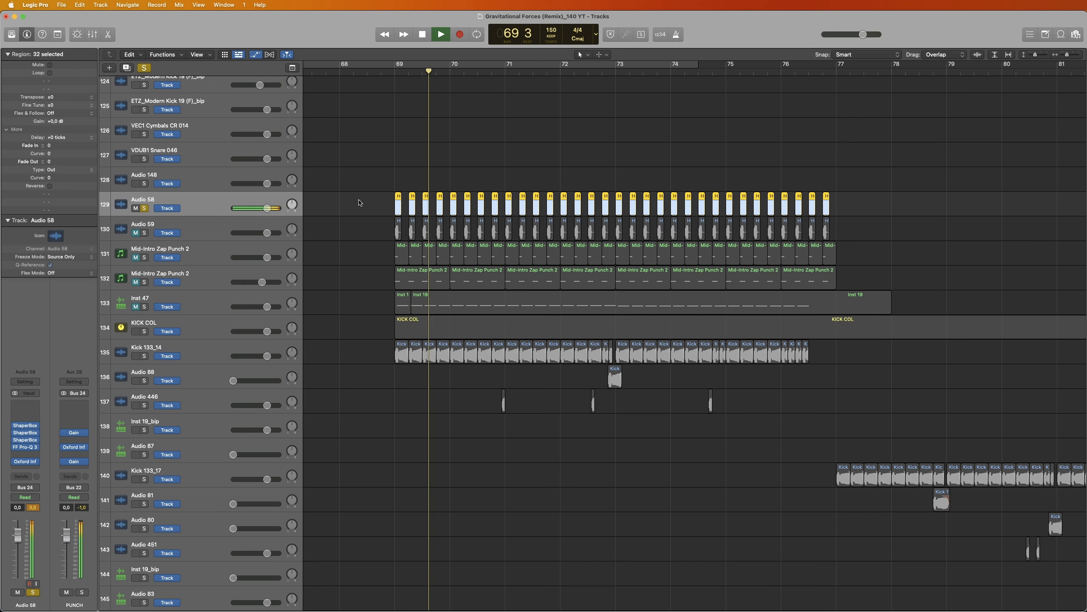
pyautogui.press('space')
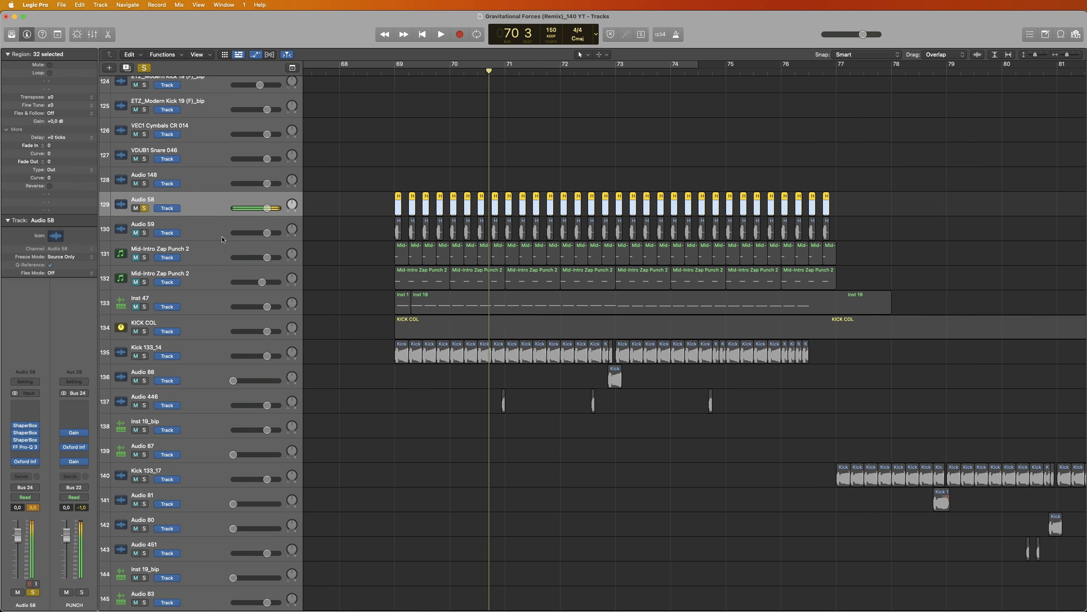
pyautogui.click(211, 232)
pyautogui.press('s')
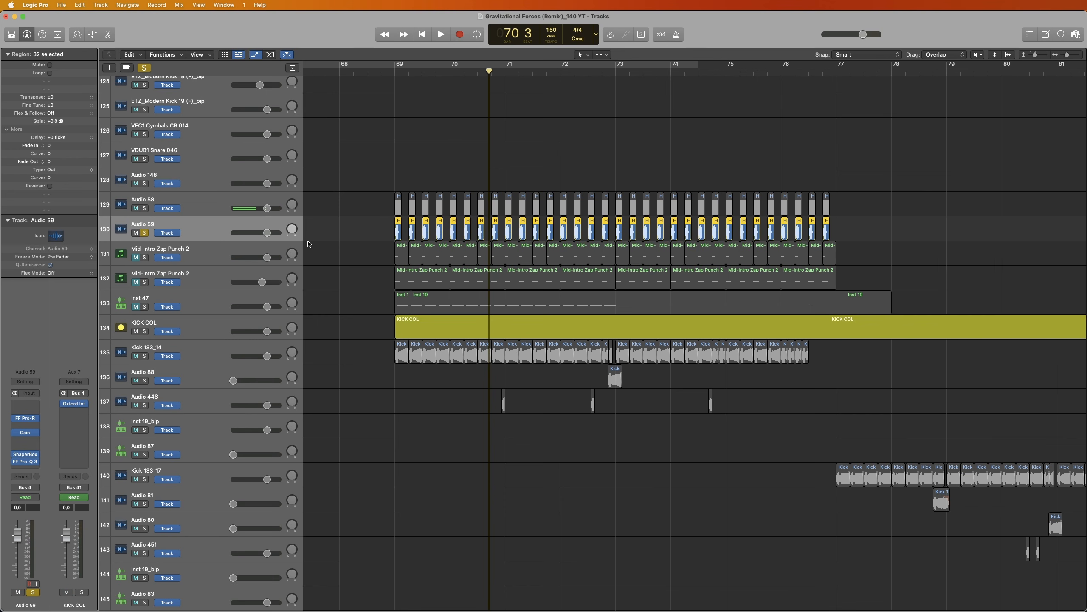
pyautogui.press('space')
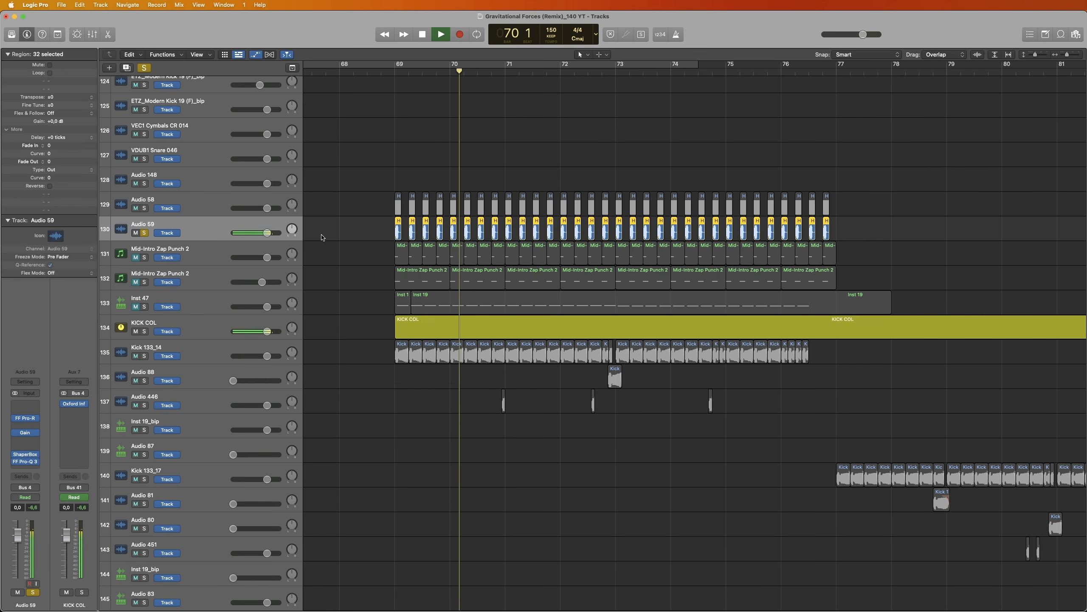
pyautogui.press('space')
# Solo and play the two Mid-Intro Zap Punch 2 kick layers, tracks 131 and 132, in turn from bar 69.
pyautogui.click(294, 243)
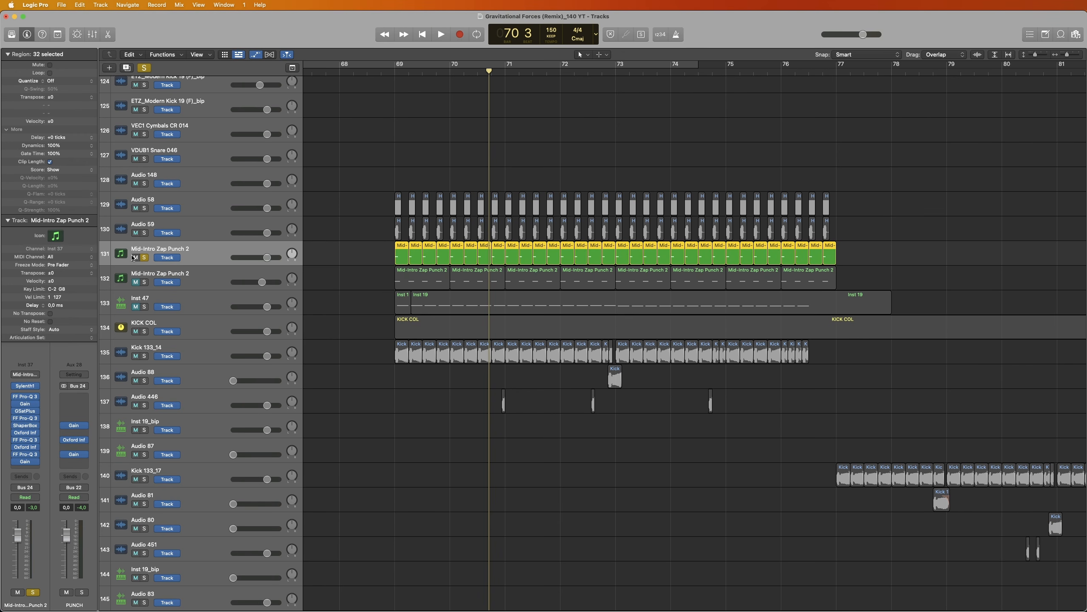
pyautogui.hotkey('shift', 'space')
pyautogui.press('space')
pyautogui.click(362, 282)
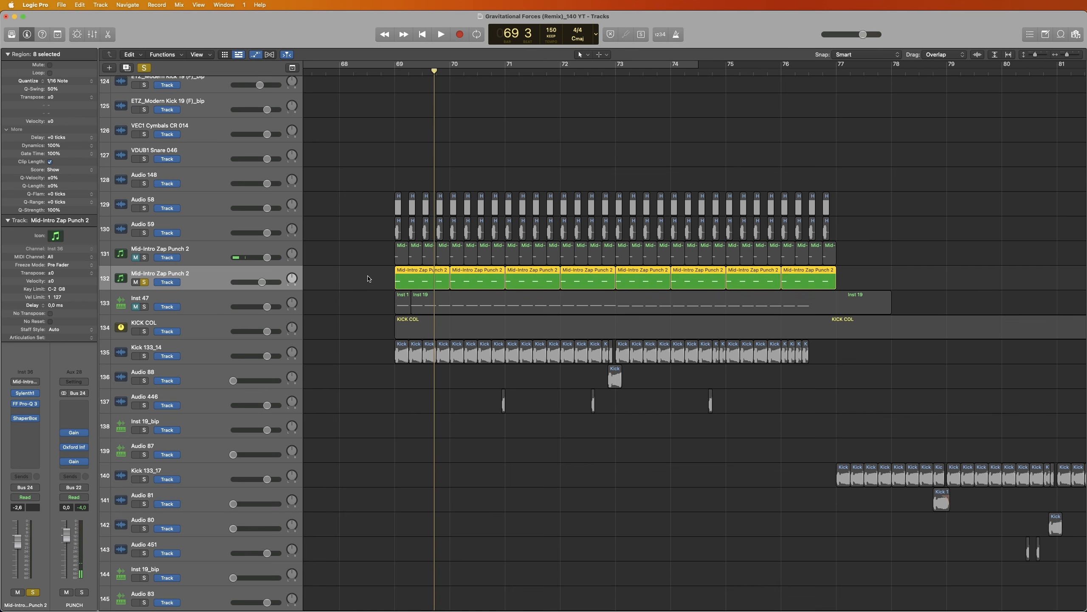
pyautogui.hotkey('shift', 'space')
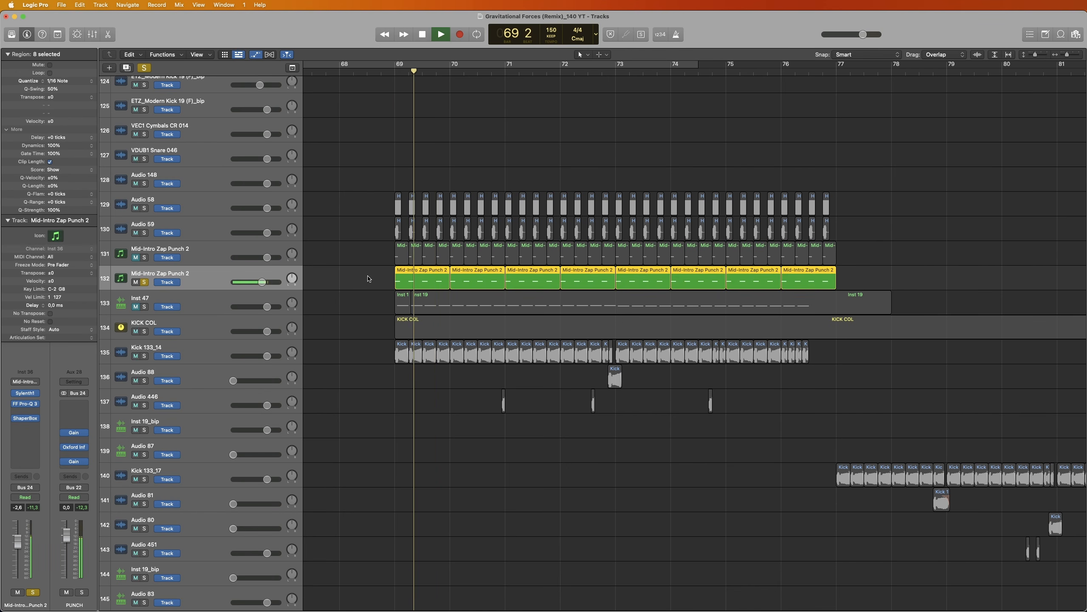
pyautogui.press('space')
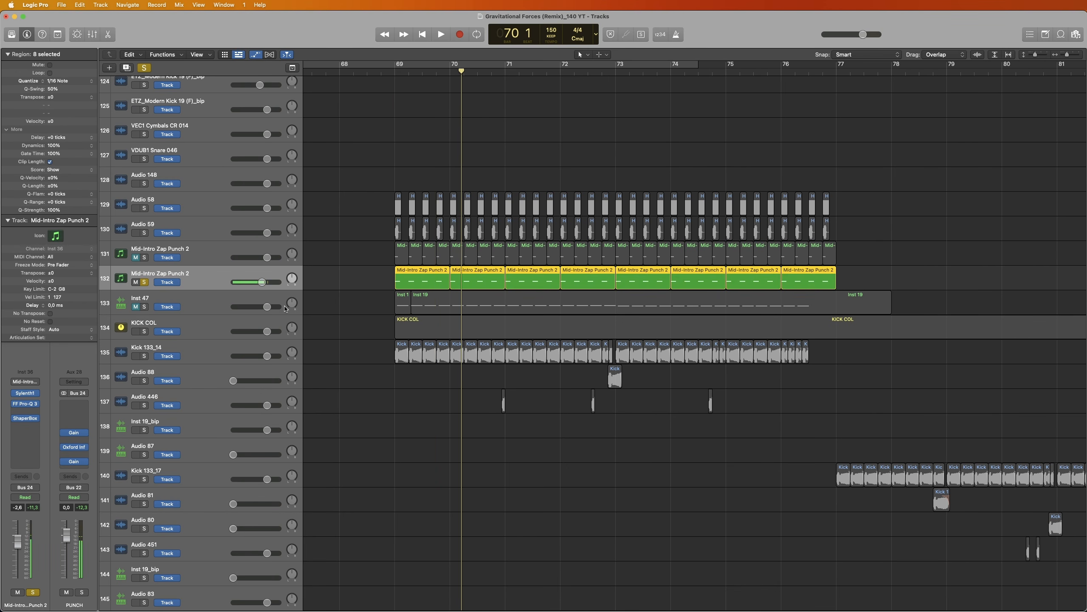
# Solo the Inst 47 kick layer on track 133 and play it from bar 69.
pyautogui.click(145, 306)
pyautogui.click(198, 310)
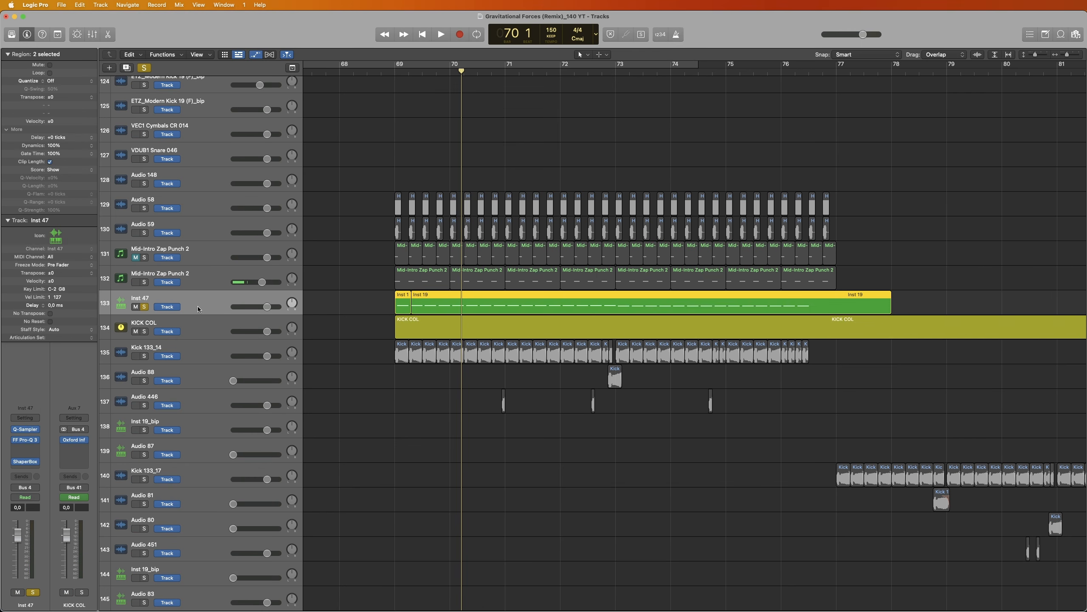
pyautogui.hotkey('shift', 'space')
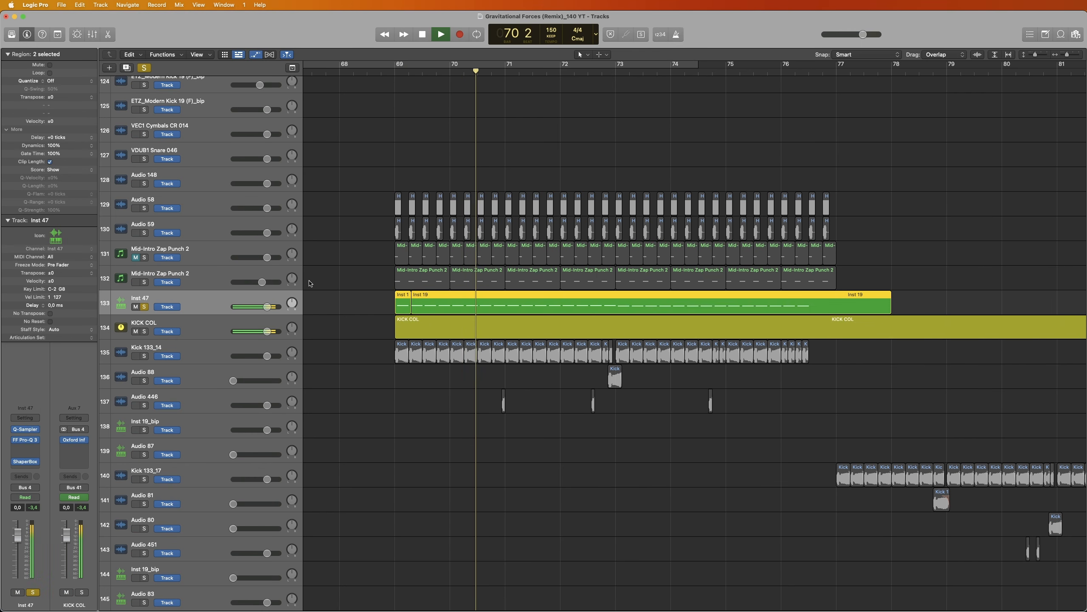
pyautogui.press('space')
# Play kick layers 129 to 132 soloed together without Inst 47, and replay them with Inst 47 added to the solo.
pyautogui.moveTo(145, 283); pyautogui.dragTo(145, 210)
pyautogui.hotkey('shift', 'space')
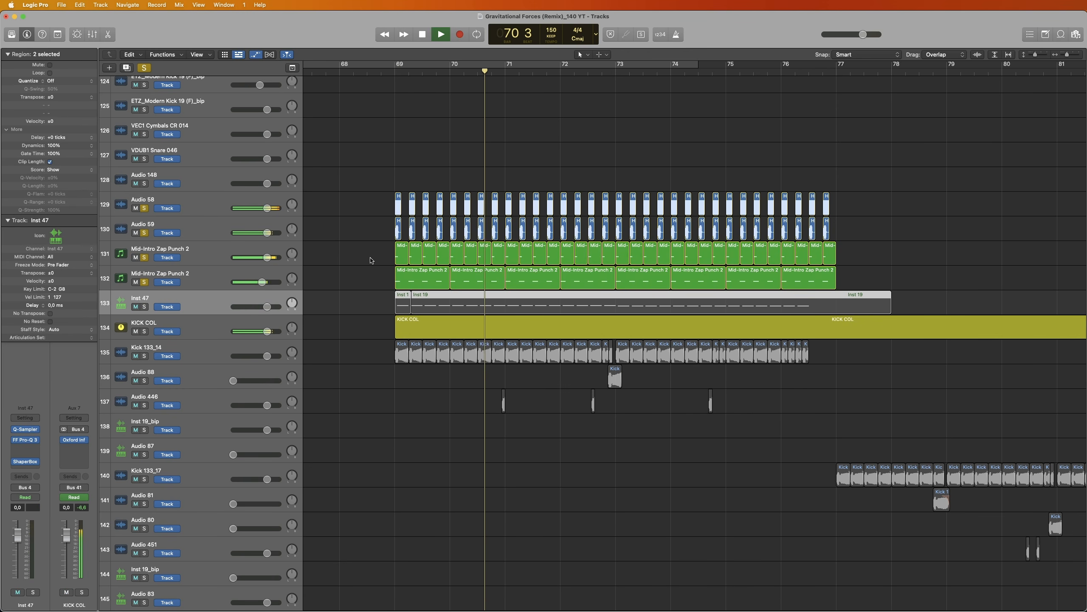
pyautogui.press('space')
pyautogui.click(145, 306)
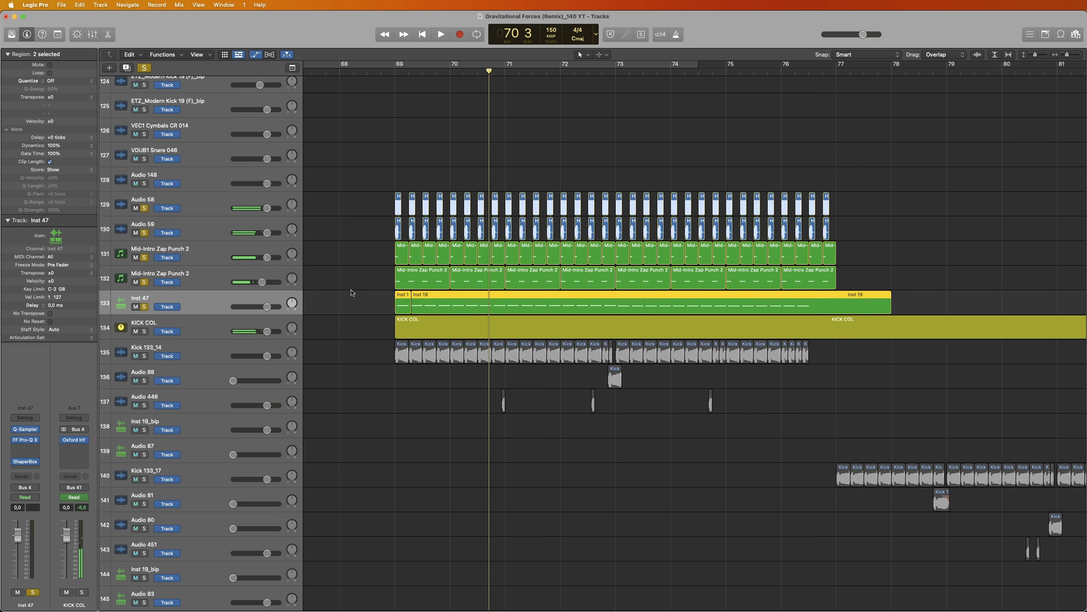
pyautogui.hotkey('shift', 'space')
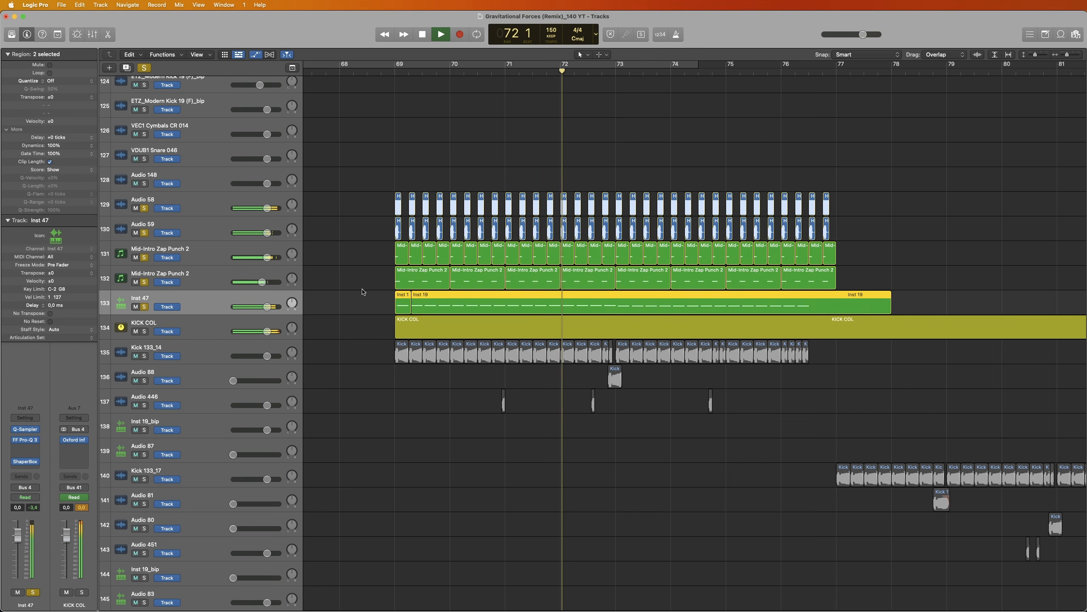
pyautogui.press('space')
# Solo the Kick 133_14 track and play it from bar 69, and turn its solo off again.
pyautogui.click(384, 357)
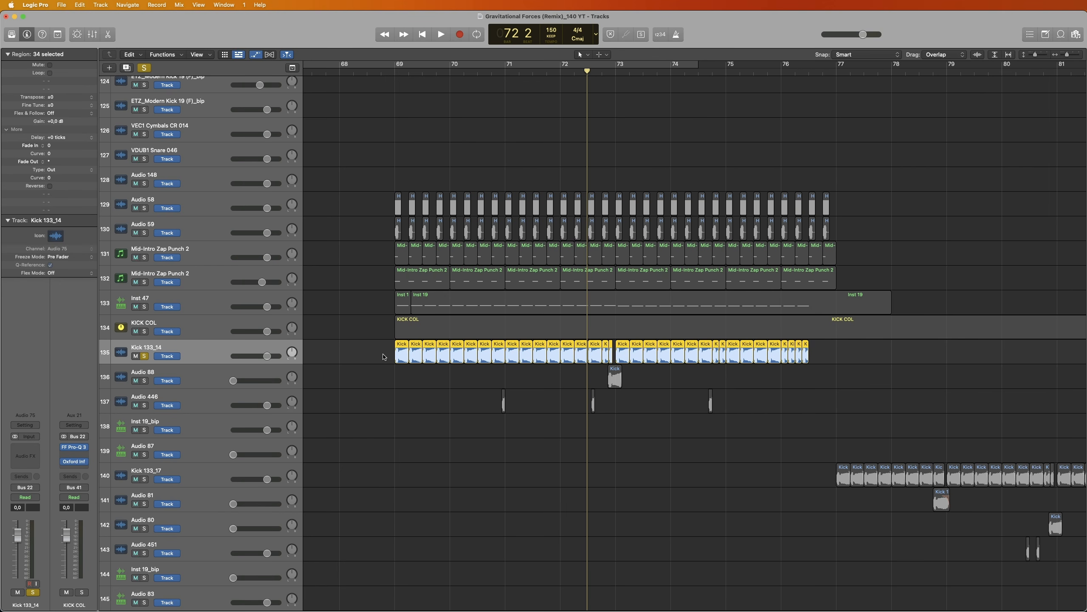
pyautogui.hotkey('shift', 'space')
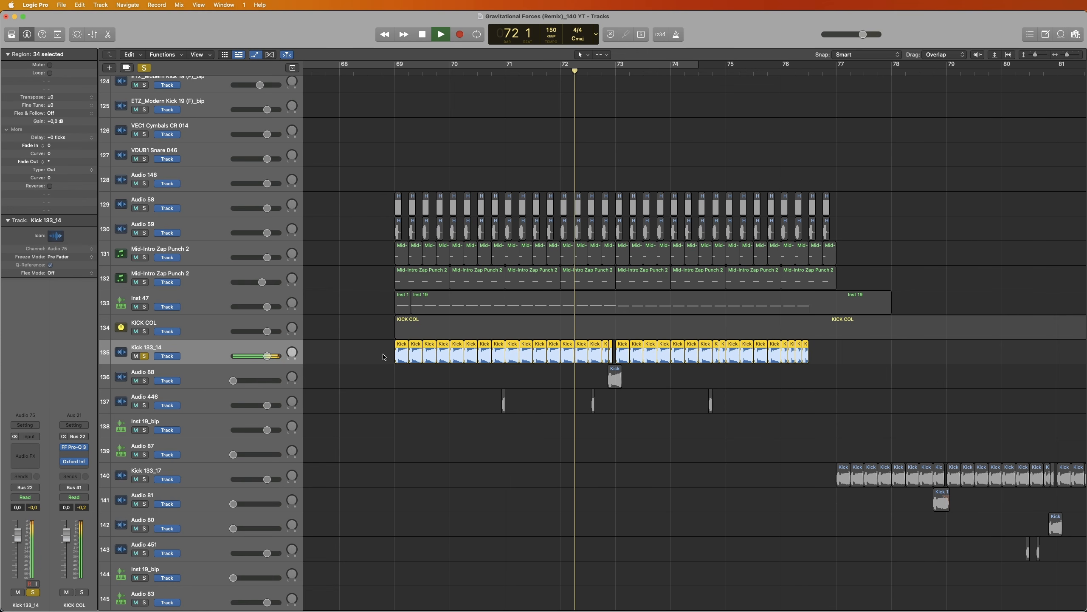
pyautogui.press('space')
pyautogui.click(364, 353)
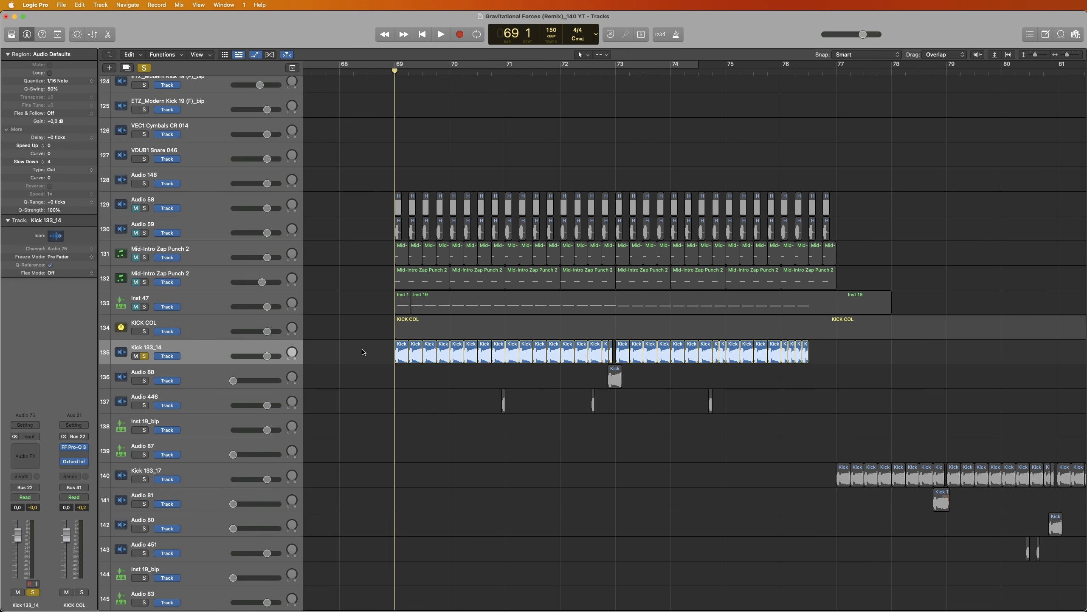
pyautogui.moveTo(374, 183); pyautogui.dragTo(718, 235)
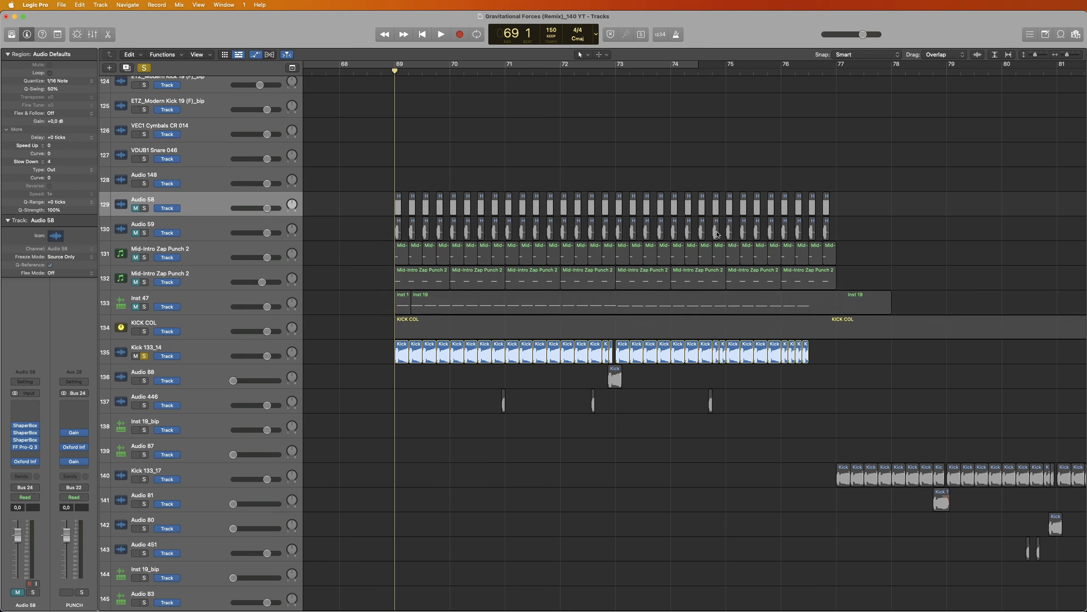
pyautogui.click(200, 362)
pyautogui.press('space')
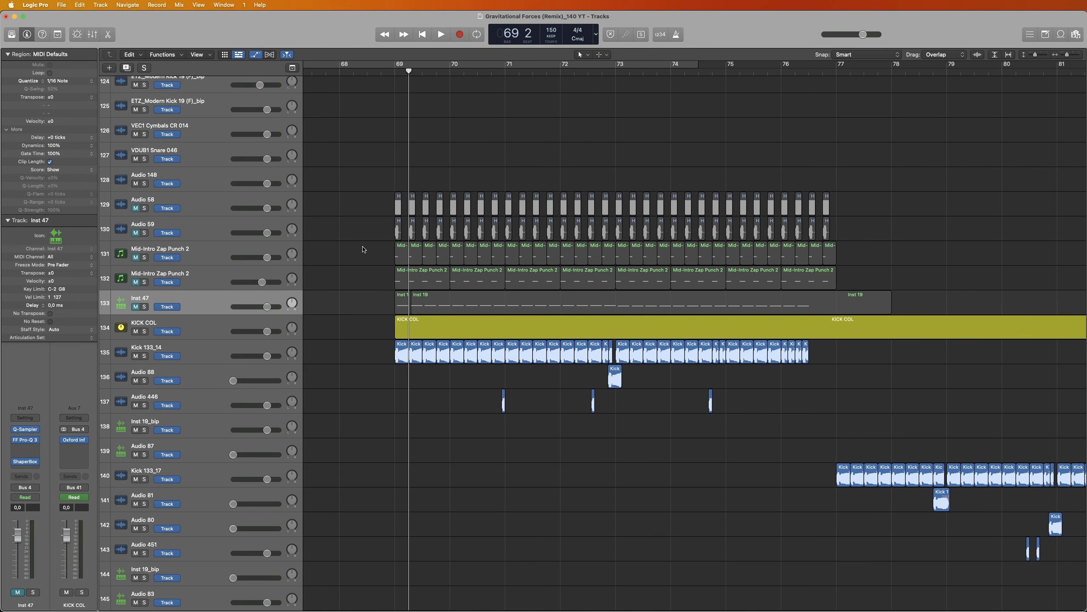
# Solo and play Audio 58, Audio 59 and the Mid-Intro Zap Punch 2 layer on track 131, one at a time.
pyautogui.click(146, 209)
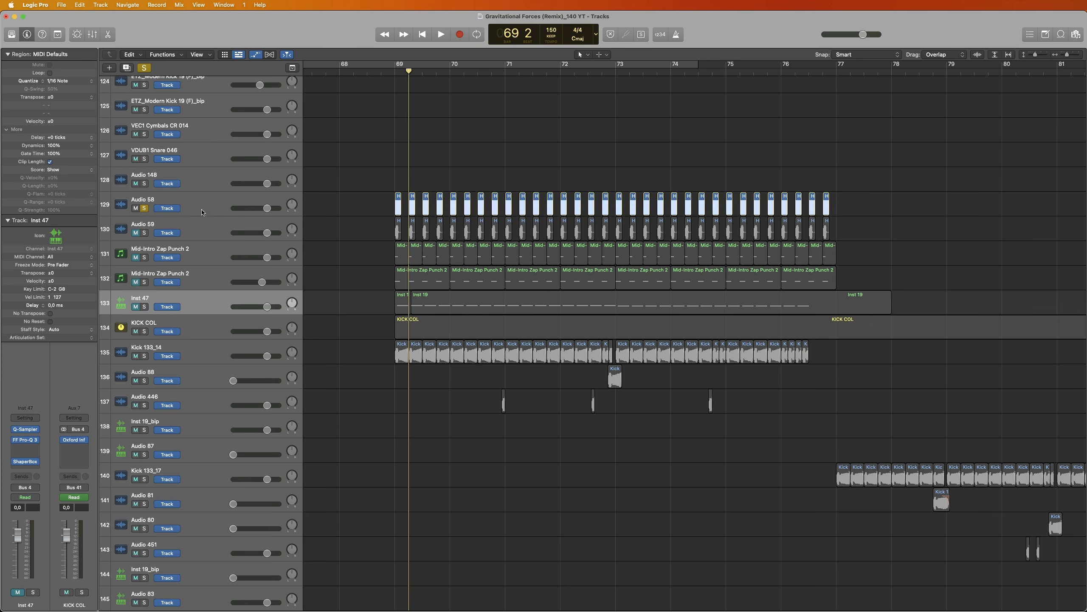
pyautogui.click(204, 213)
pyautogui.hotkey('shift', 'Return')
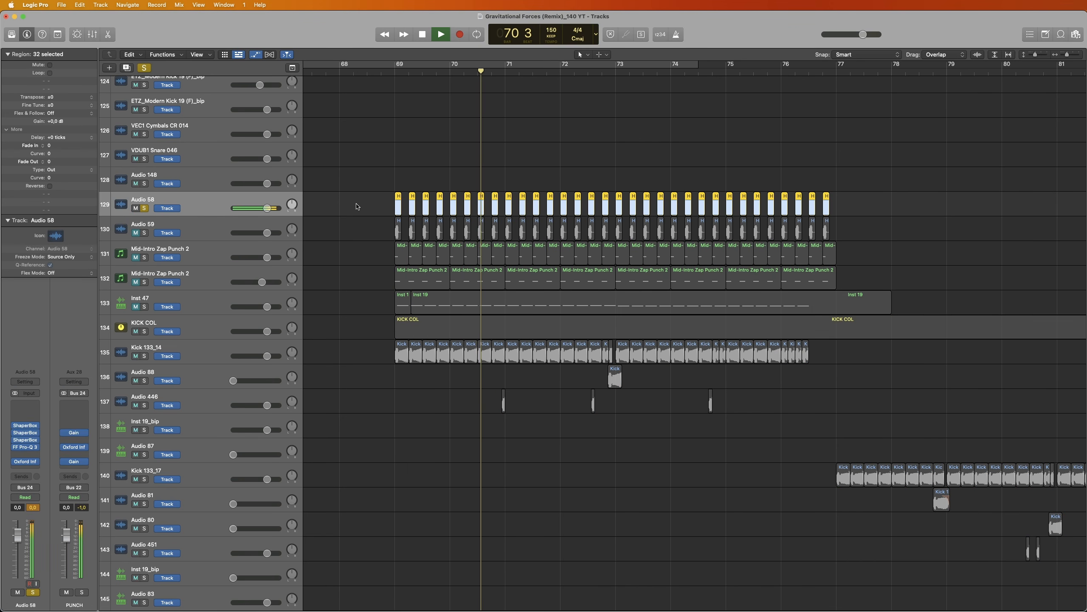
pyautogui.press('space')
pyautogui.click(146, 237)
pyautogui.keyDown('alt'); pyautogui.click(146, 235); pyautogui.keyUp('alt')
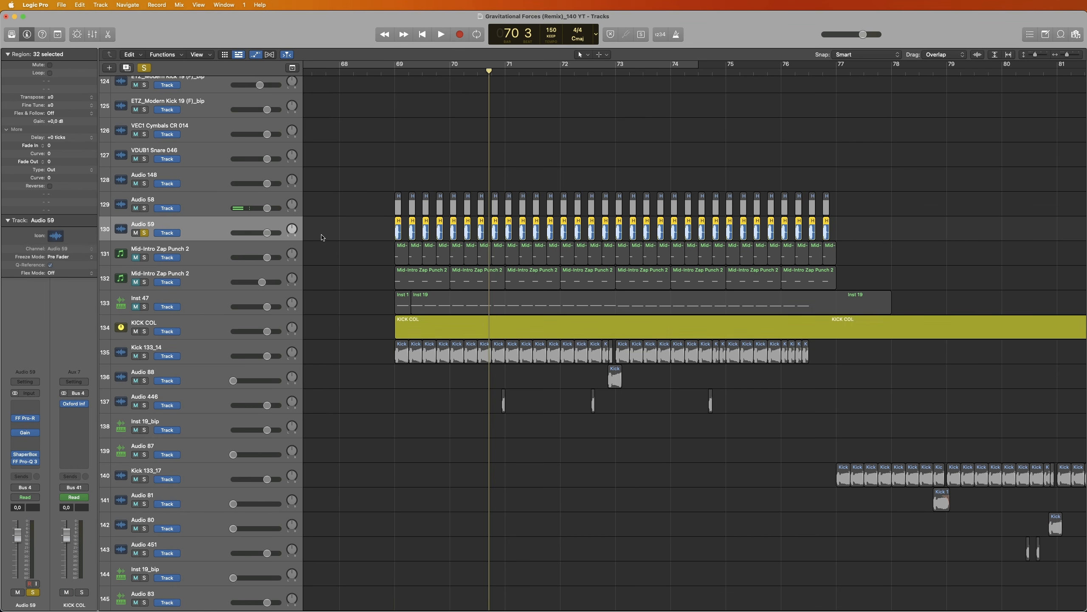
pyautogui.press('space')
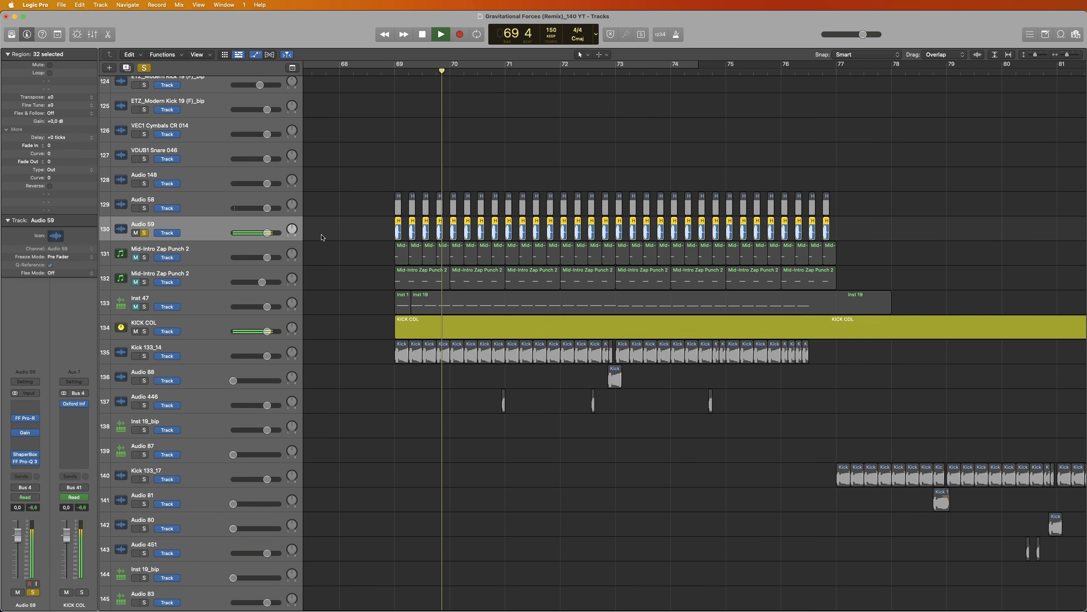
pyautogui.press('space')
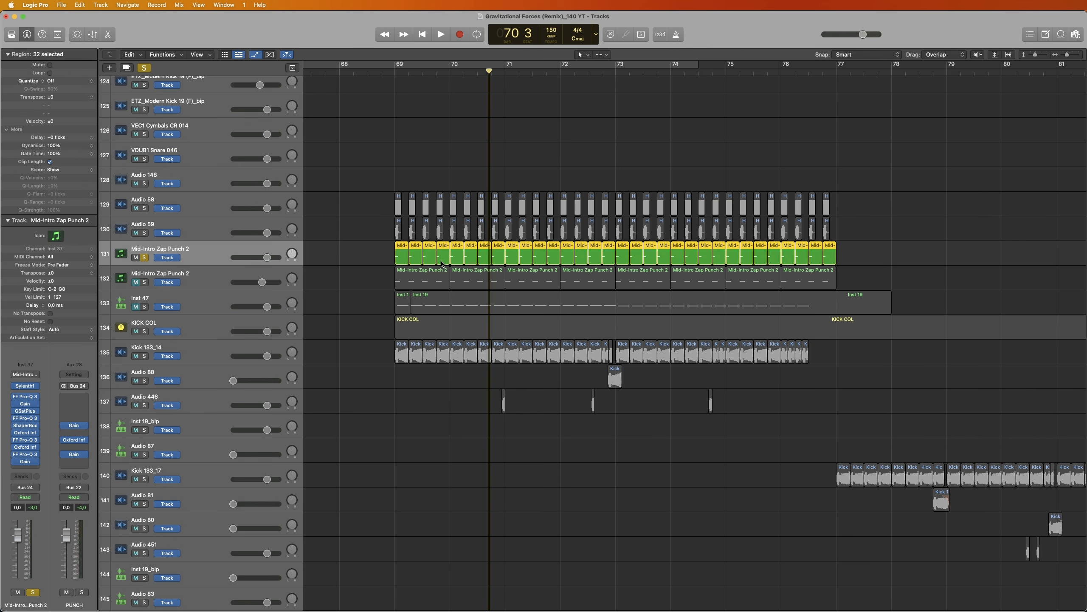
pyautogui.press('space')
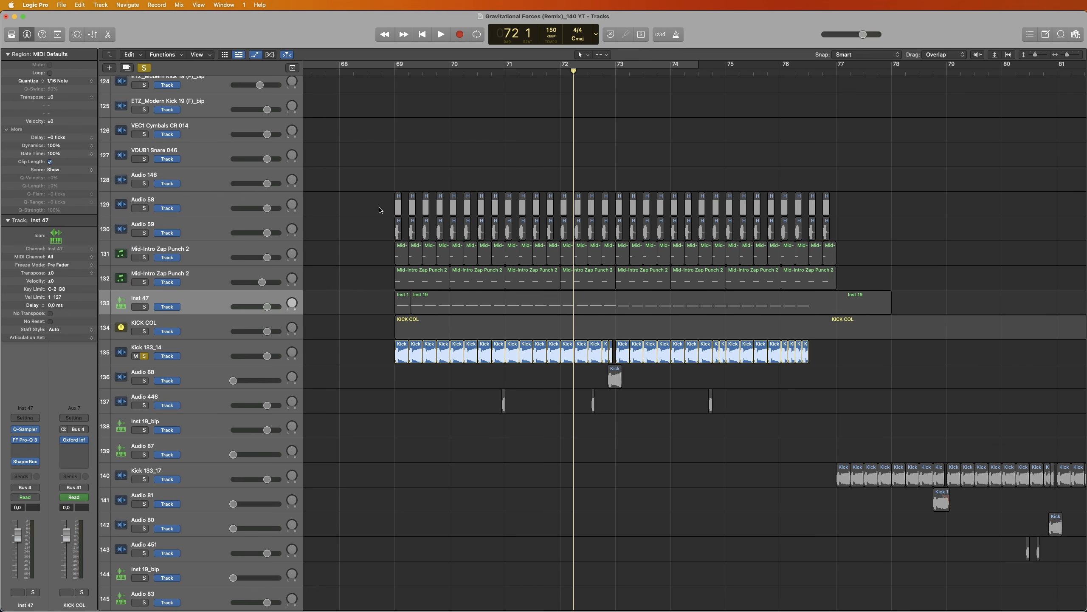
# Open ShaperBox on the Inst 47 track to examine its mid-band volume curve, and close the plug-in.
pyautogui.click(208, 309)
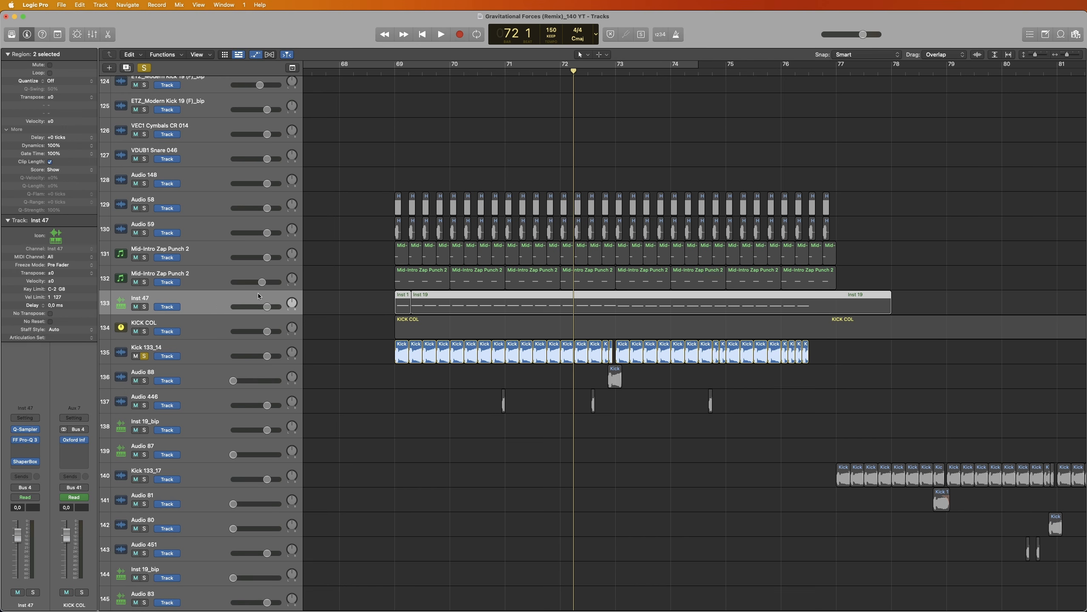
pyautogui.click(25, 462)
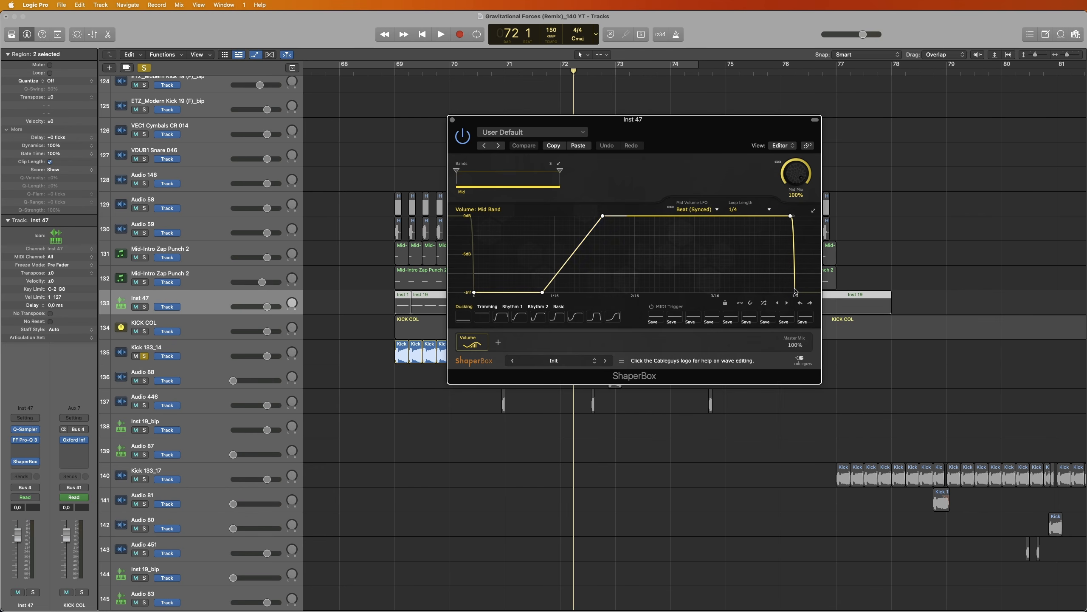
pyautogui.click(453, 120)
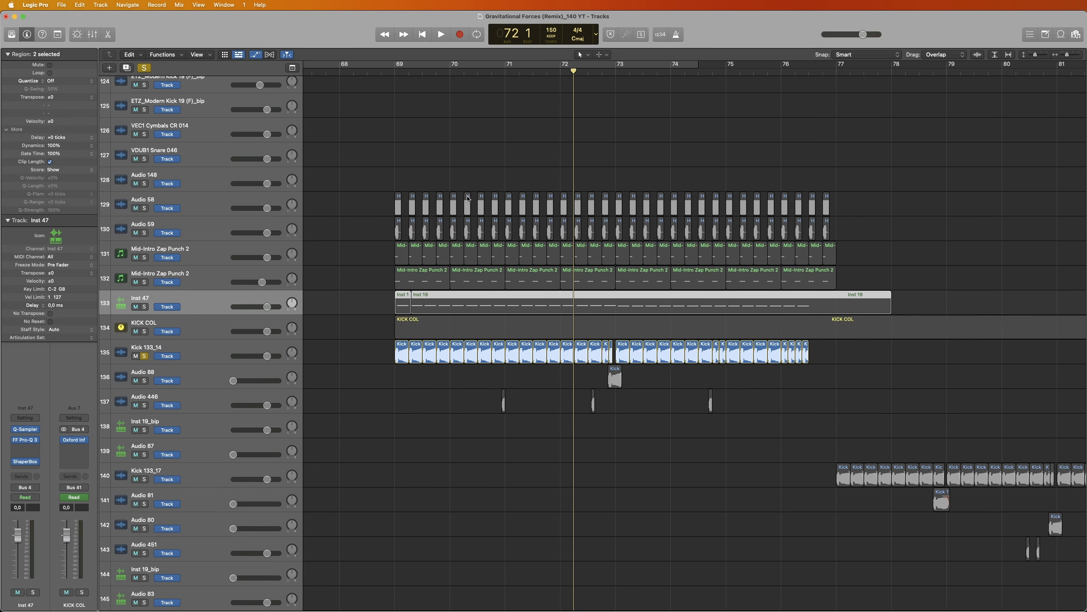
pyautogui.click(243, 352)
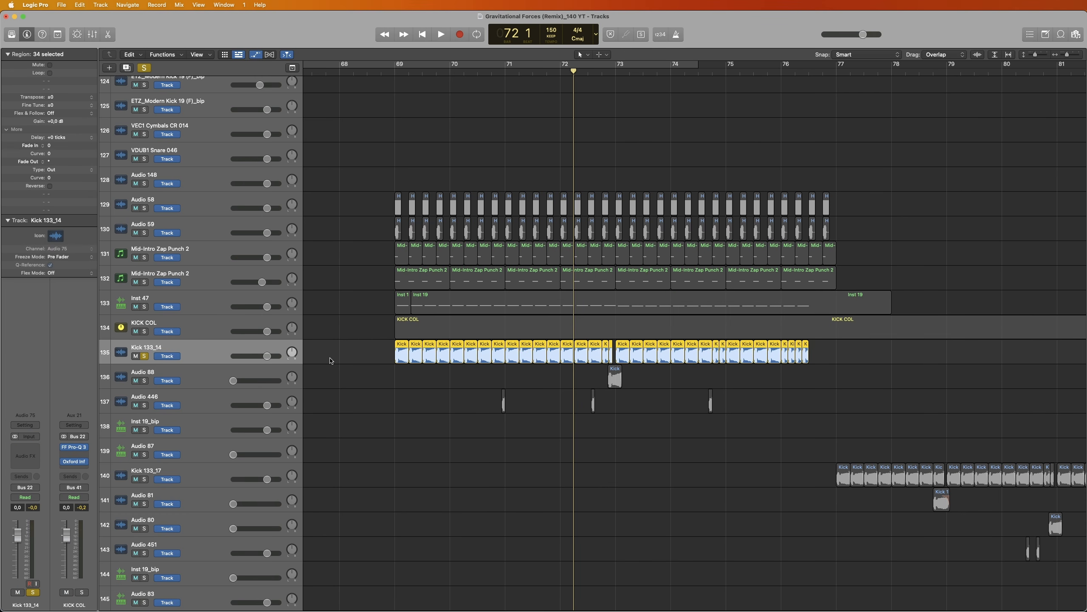
pyautogui.moveTo(377, 359); pyautogui.dragTo(805, 436)
pyautogui.click(567, 376)
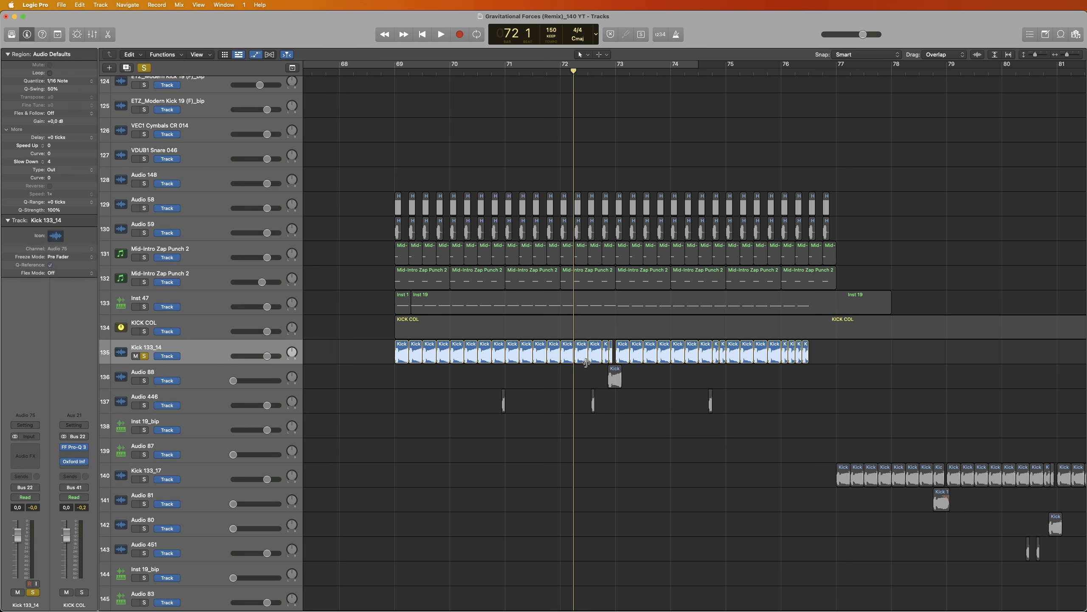
pyautogui.moveTo(366, 355); pyautogui.dragTo(855, 354)
pyautogui.moveTo(345, 352); pyautogui.dragTo(835, 351)
pyautogui.click(836, 352)
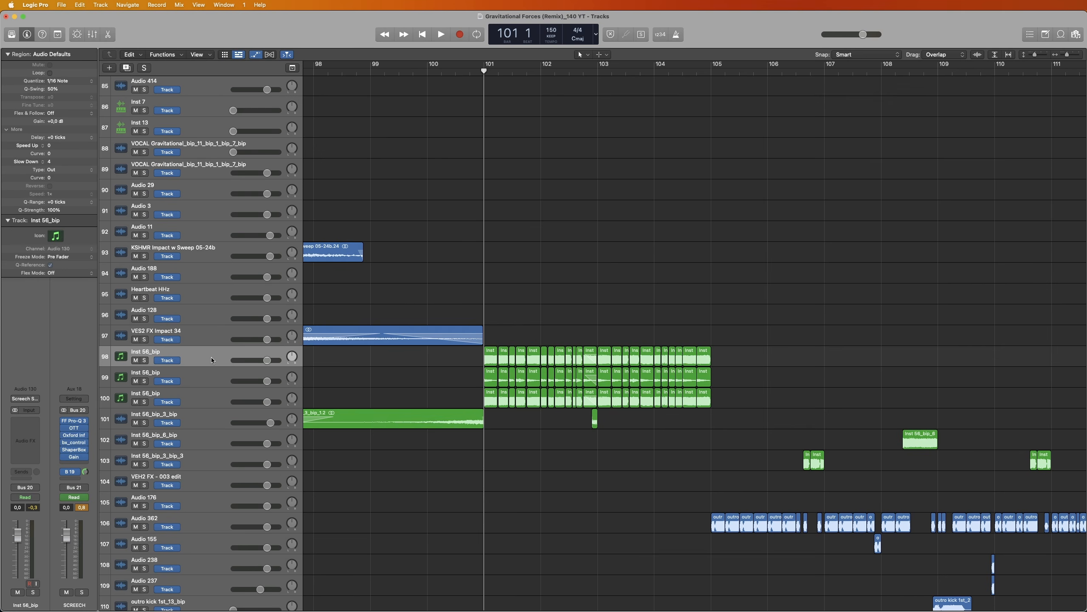
# Solo the first Inst 56_bip screech layer on track 98 and play it from bar 101.
pyautogui.click(212, 360)
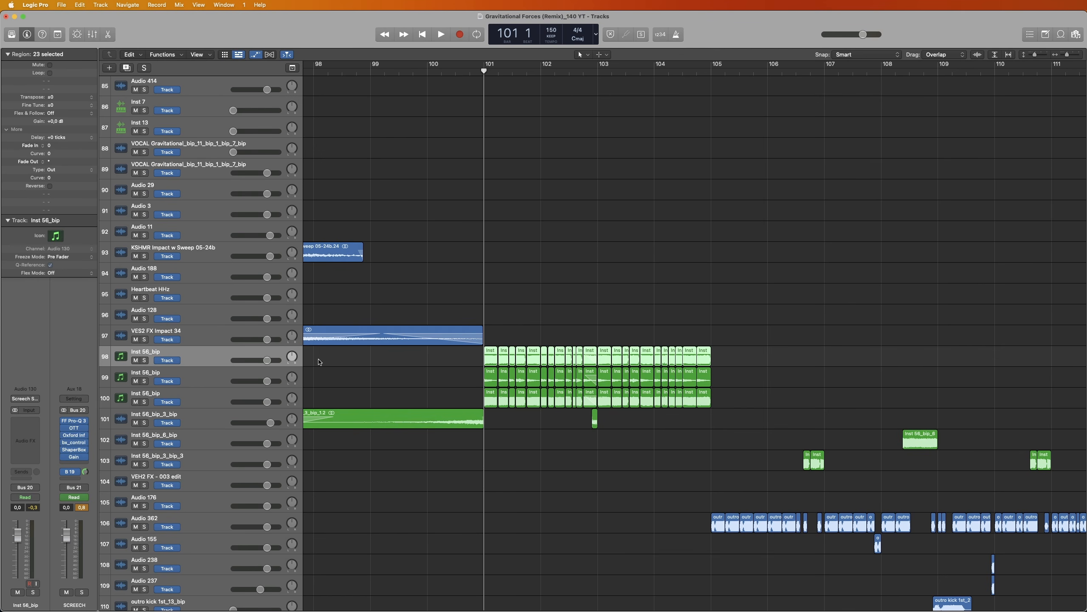
pyautogui.moveTo(441, 361); pyautogui.dragTo(471, 359)
pyautogui.click(720, 359)
pyautogui.click(471, 359)
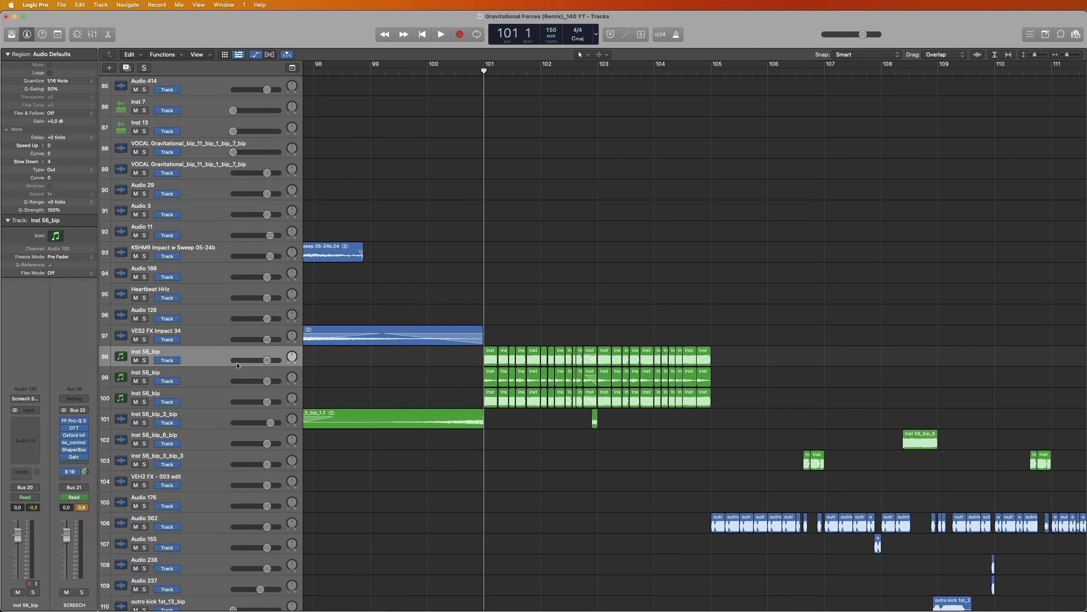
pyautogui.click(145, 360)
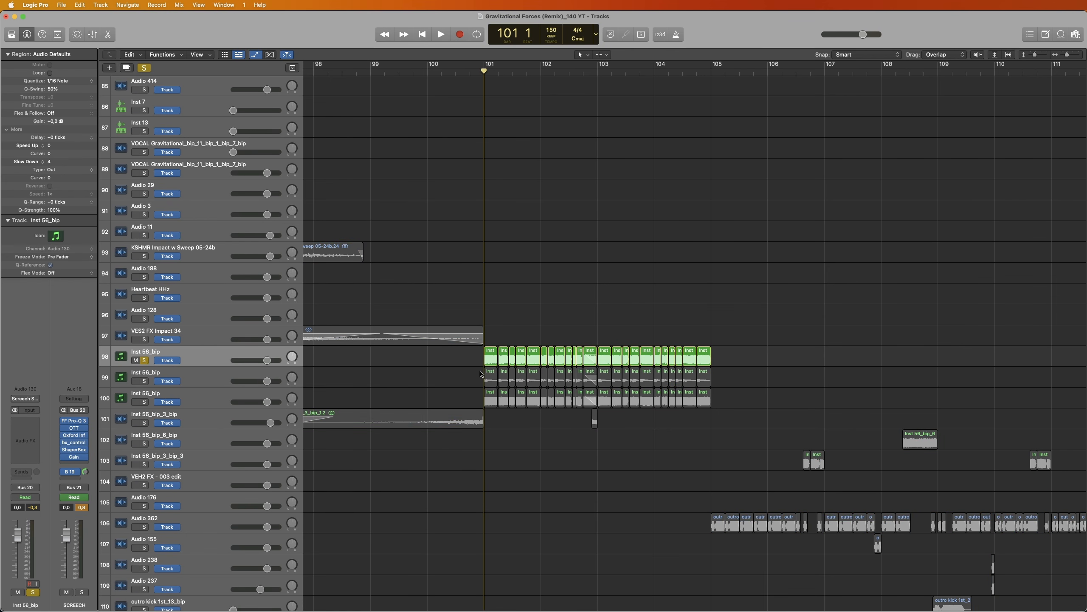
pyautogui.press('space')
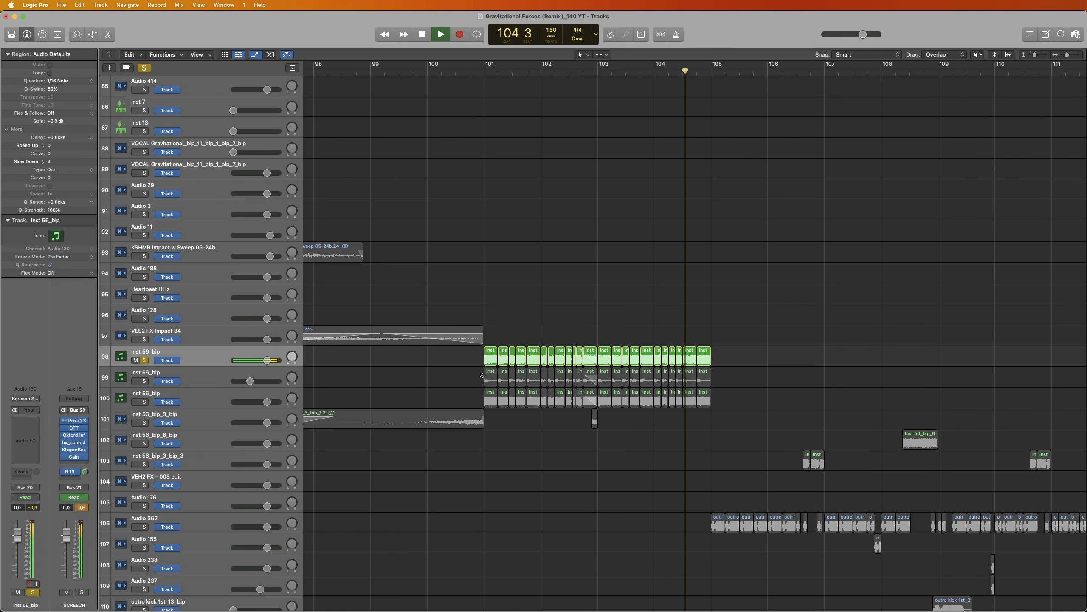
pyautogui.press('space')
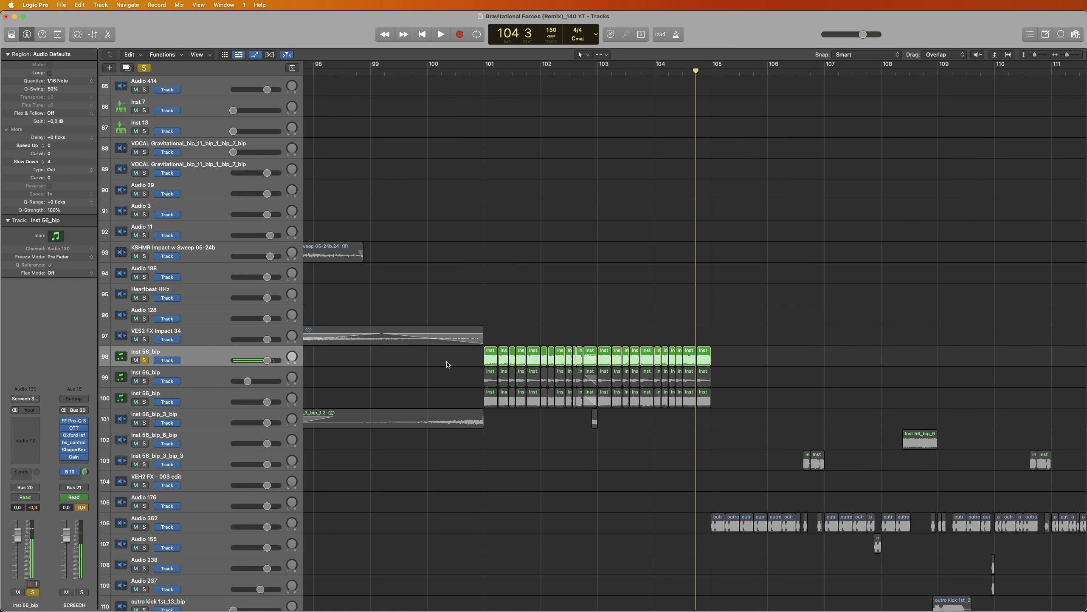
pyautogui.click(209, 352)
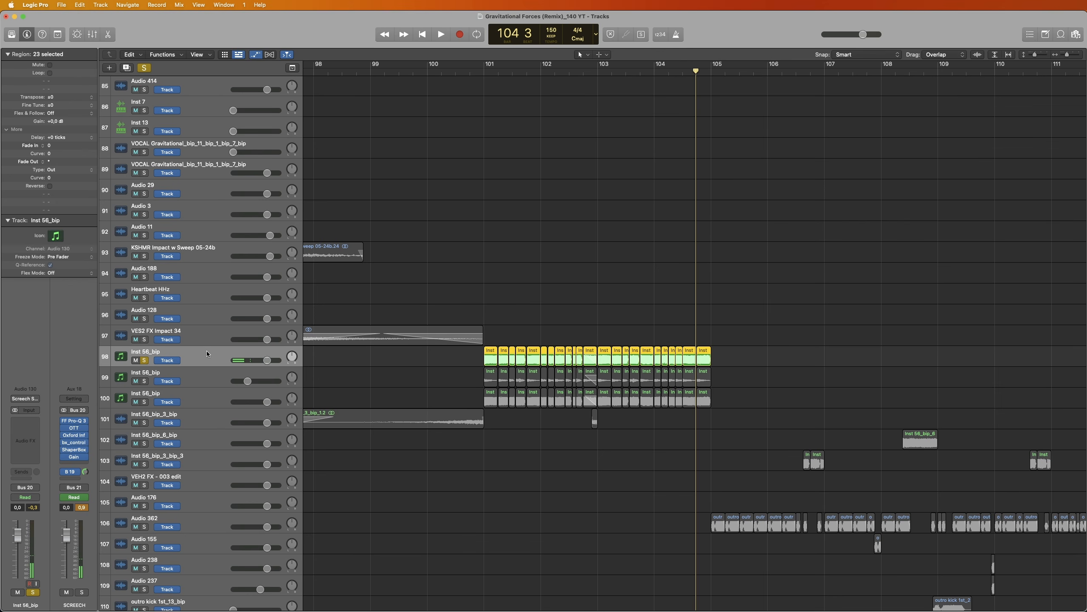
pyautogui.click(359, 363)
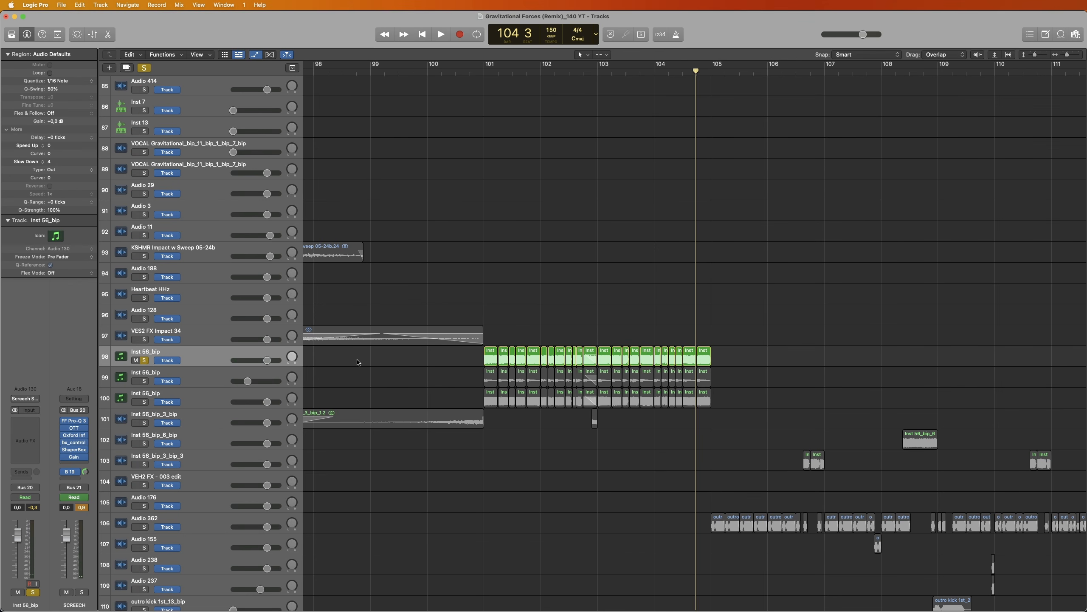
# Solo the second Inst 56_bip layer on track 99 and play it in a cycle from bar 101 to 105.
pyautogui.click(209, 378)
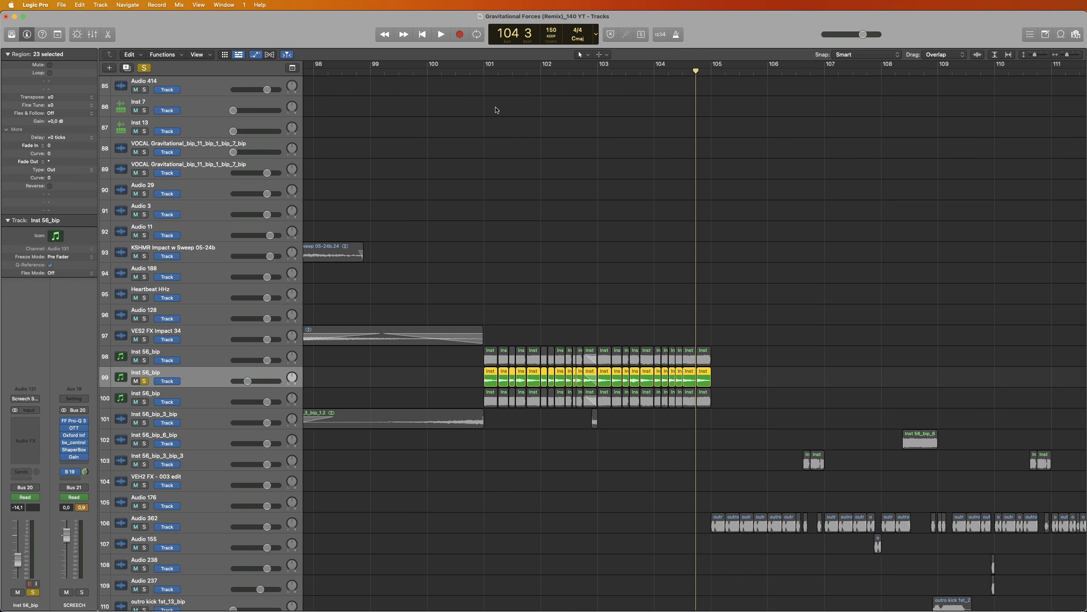
pyautogui.moveTo(484, 64); pyautogui.dragTo(711, 102)
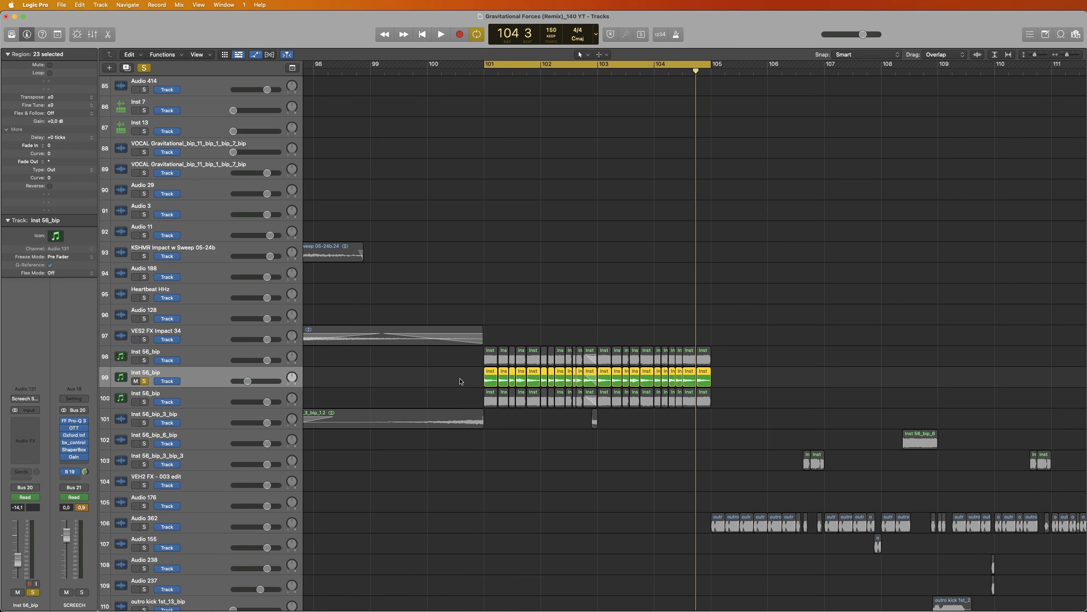
pyautogui.press('space')
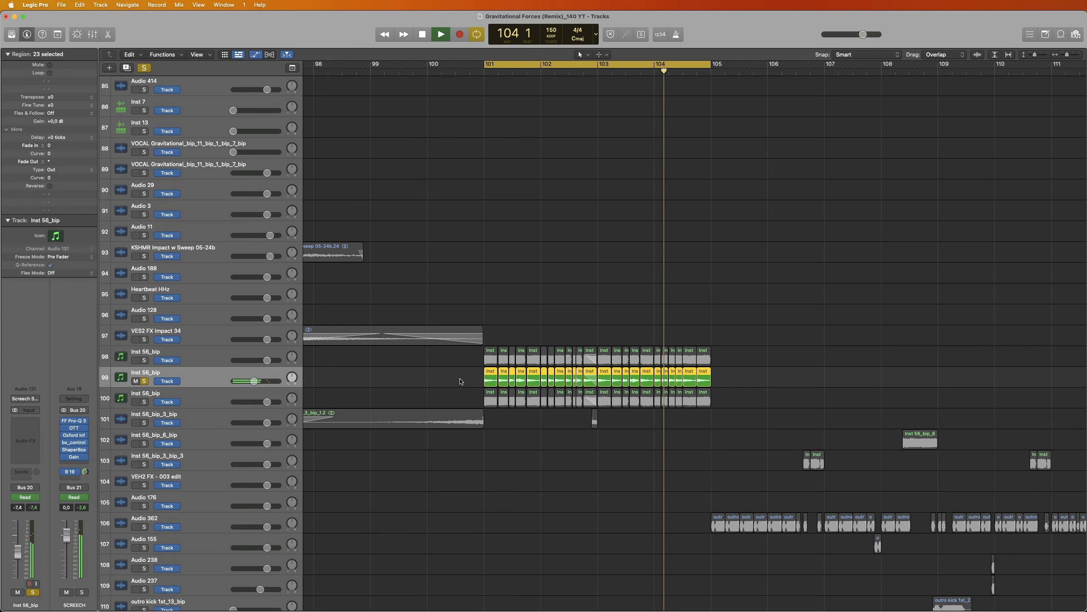
pyautogui.press('space')
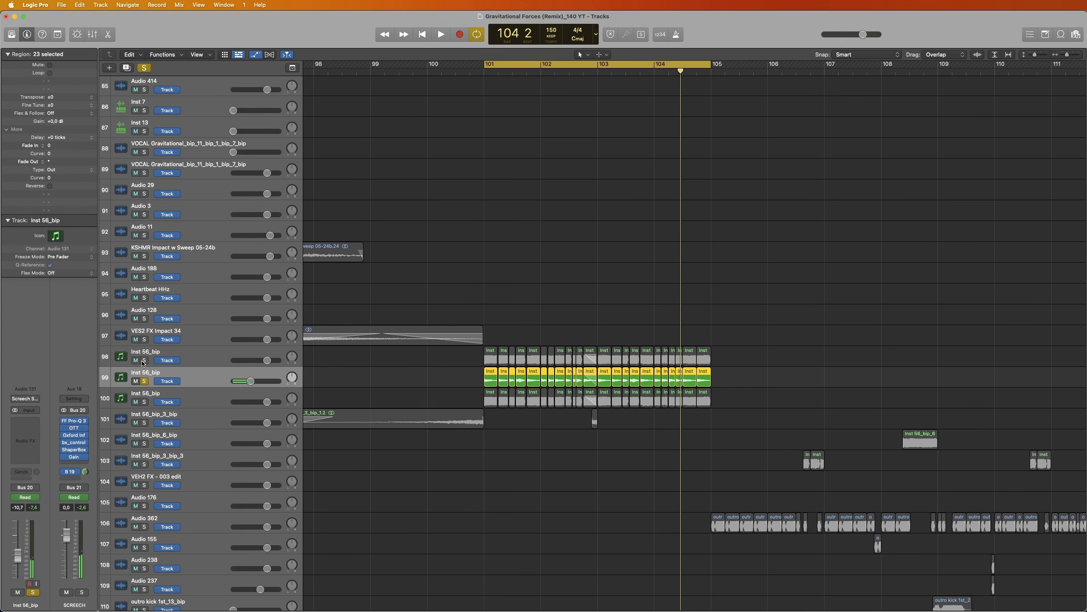
# Add the Inst 56_bip layer on track 98 to the solo and play both screech layers together in the cycle.
pyautogui.click(143, 363)
pyautogui.click(204, 362)
pyautogui.press('space')
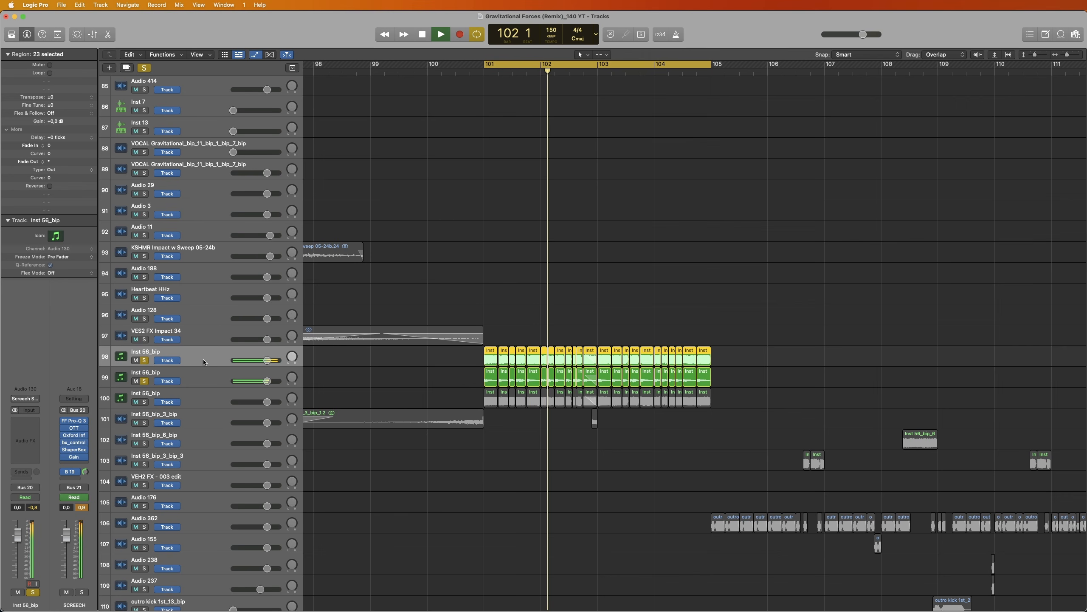
pyautogui.scroll(-3, 350, 363)
pyautogui.hscroll(-2, 350, 364)
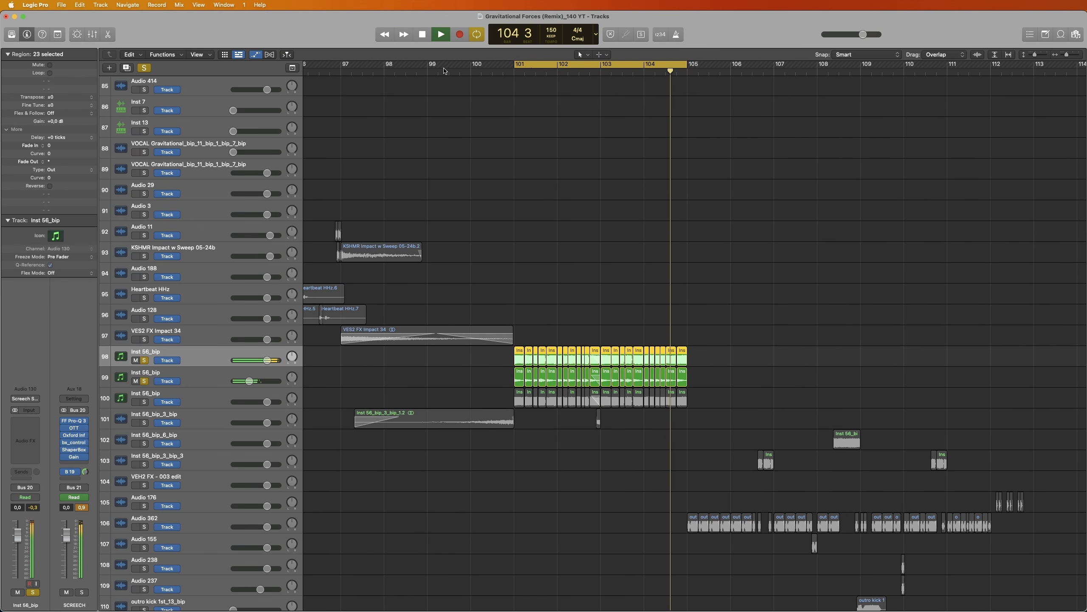
pyautogui.press('space')
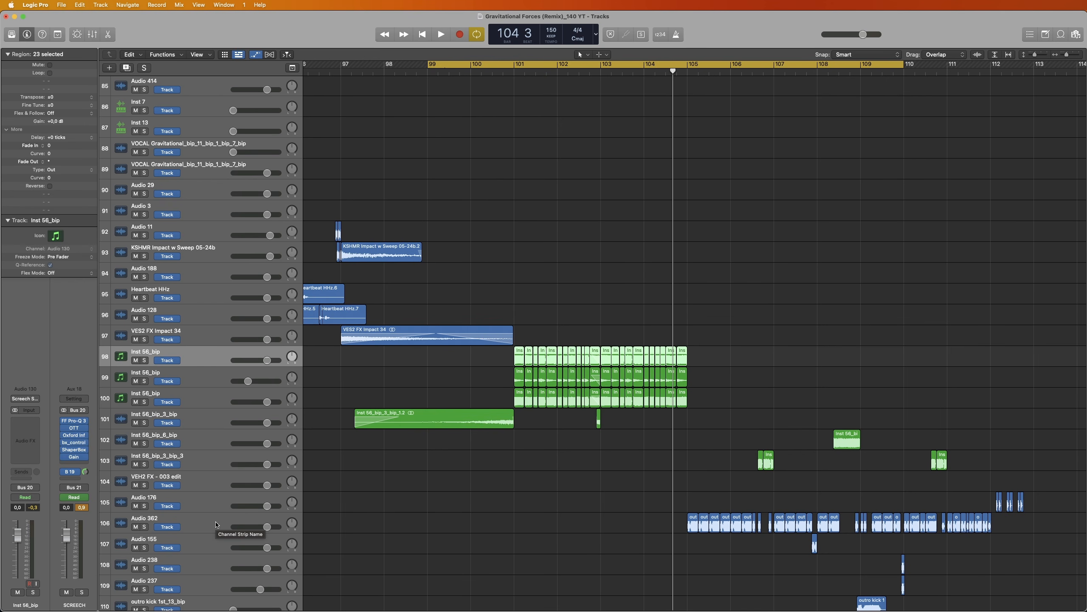
# Play the full mix without solos in a cycle from bar 99 to 110, following the screech and outro kick tracks.
pyautogui.press('space')
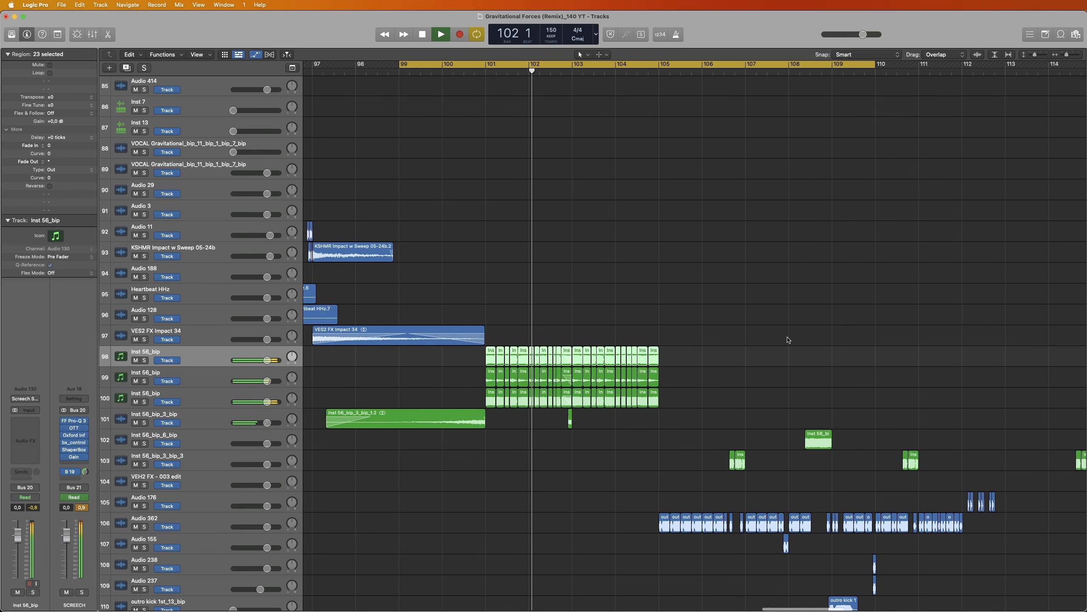
pyautogui.hscroll(3, 788, 340)
pyautogui.scroll(-10, 789, 340)
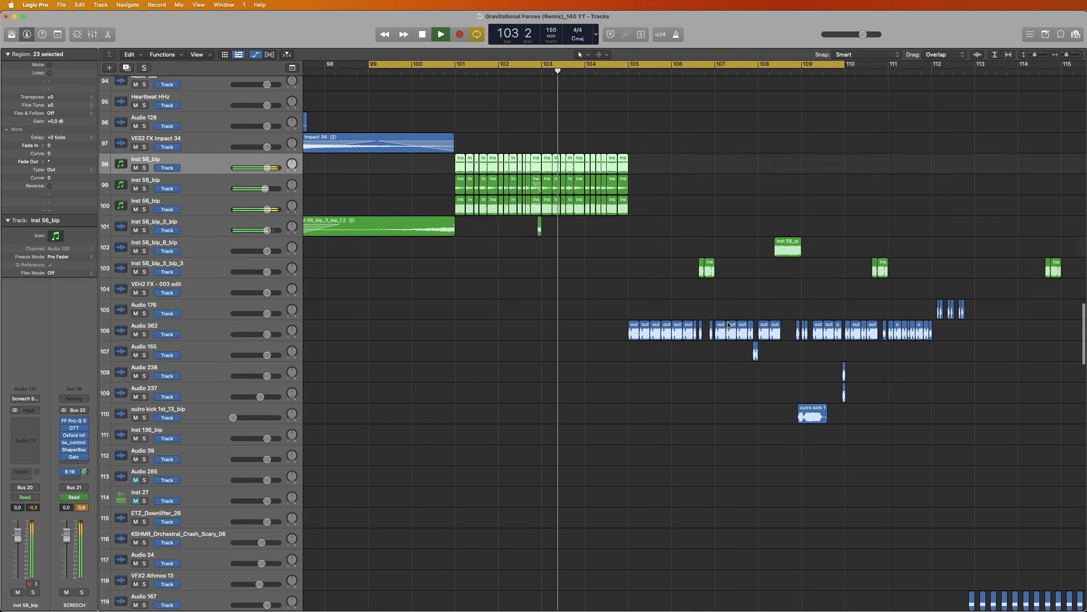
pyautogui.scroll(8, 729, 325)
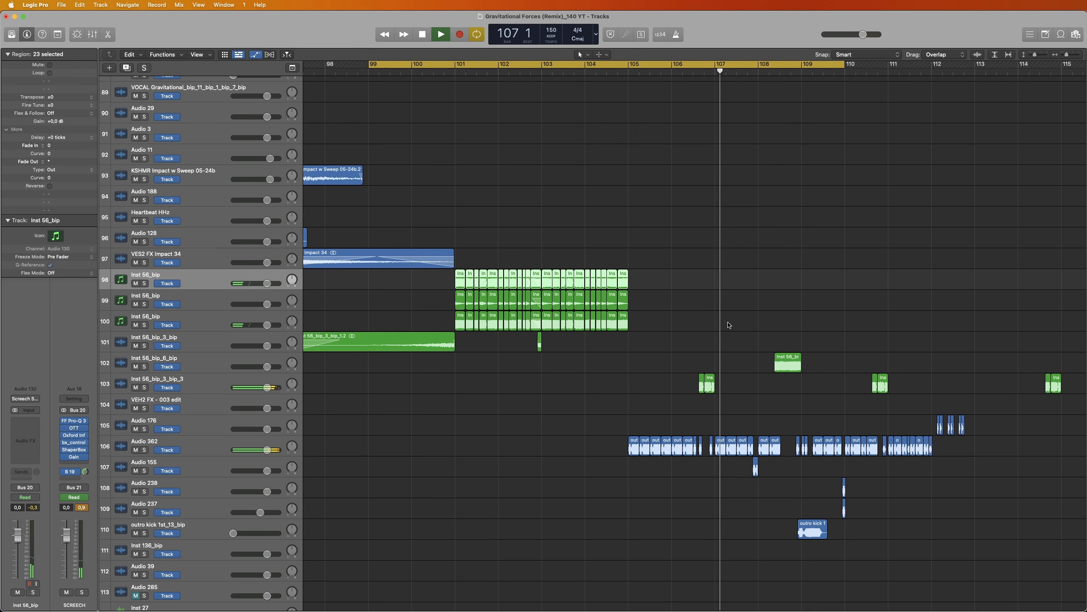
pyautogui.hscroll(5, 729, 325)
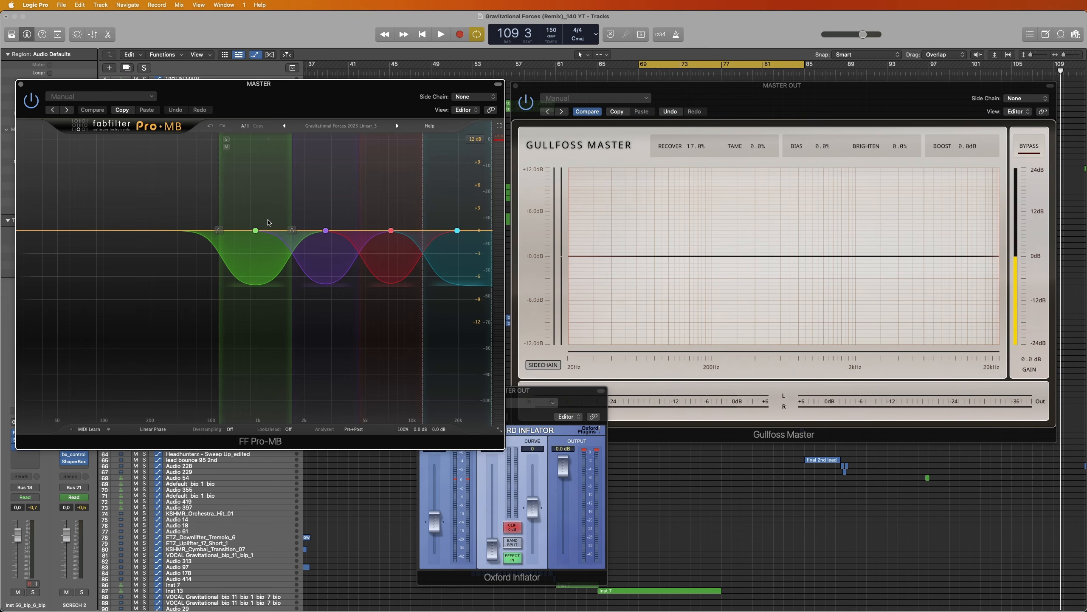
# Review the Gullfoss Master and Oxford Inflator plug-ins on the master, and play the full mix in the cycle from bar 69 to 85.
pyautogui.click(753, 246)
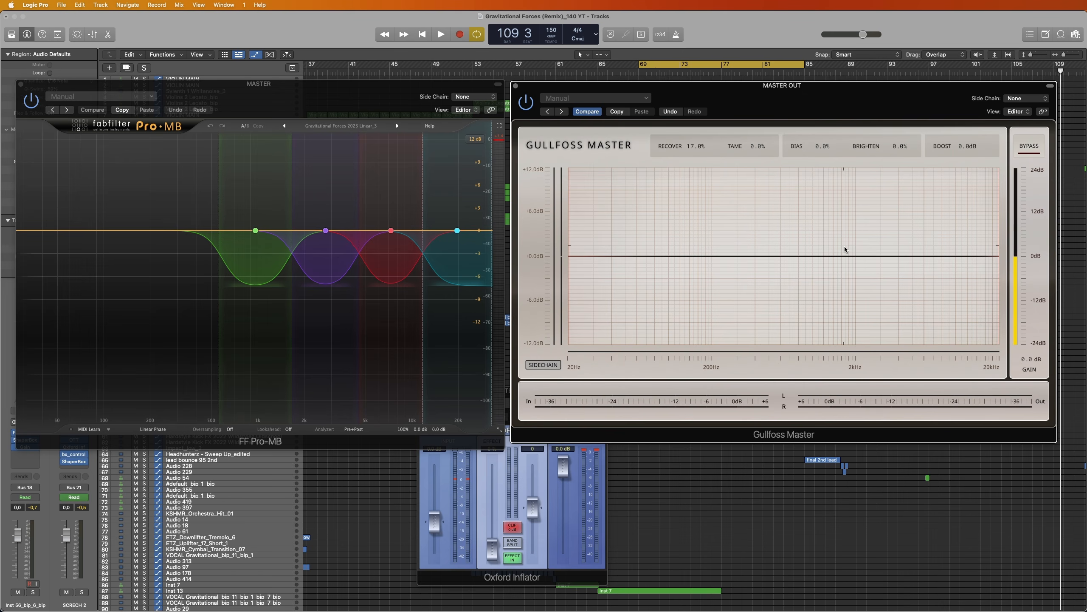
pyautogui.click(533, 529)
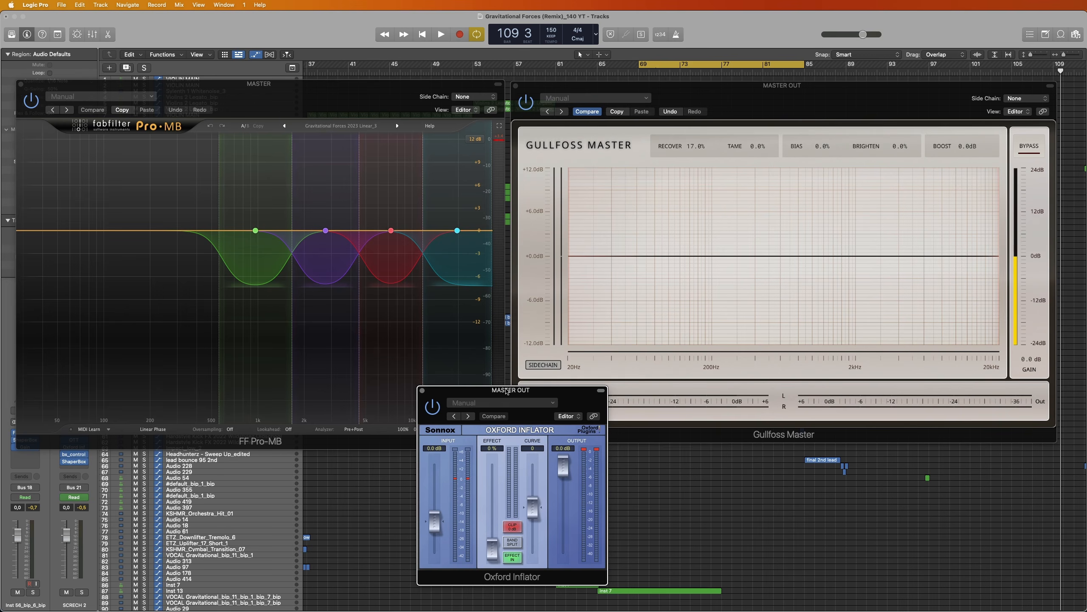
pyautogui.click(468, 477)
pyautogui.press('space')
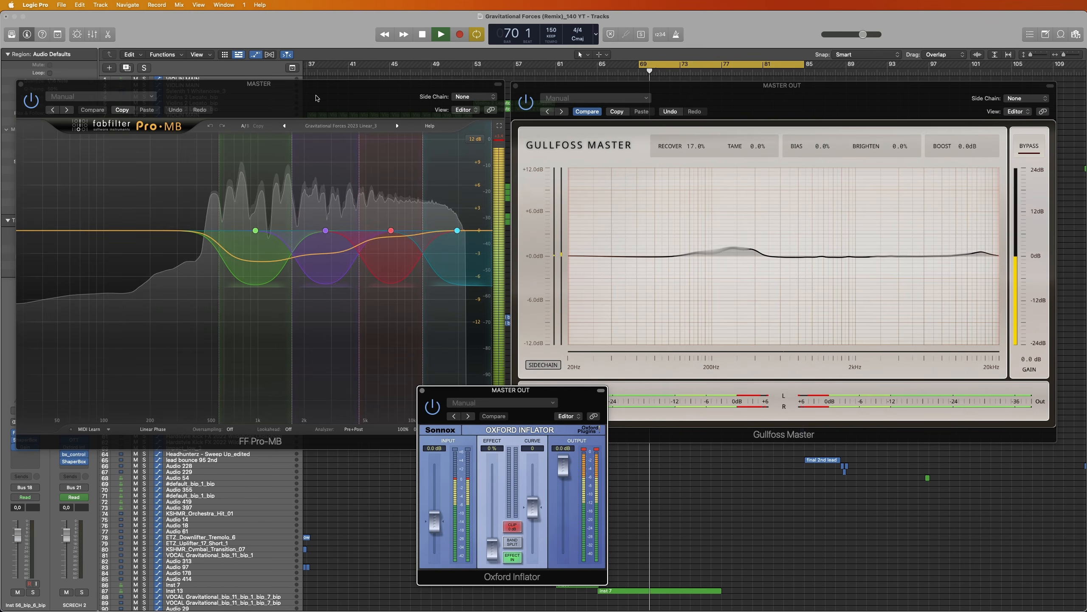
# Bypass FabFilter Pro-MB on the master during playback and re-enable it to compare the sound with and without it.
pyautogui.click(385, 447)
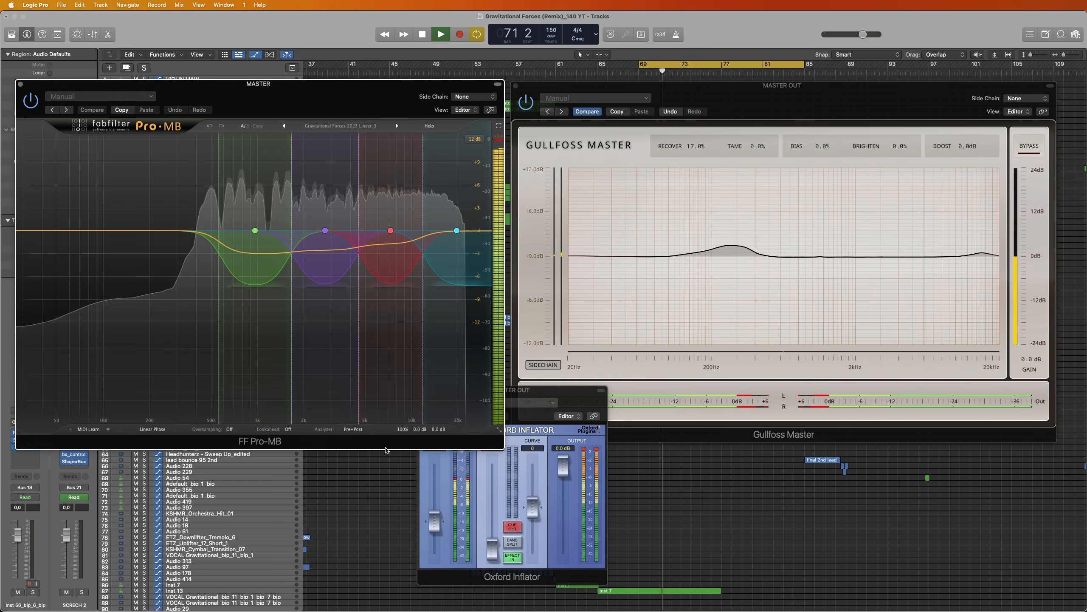
pyautogui.click(400, 418)
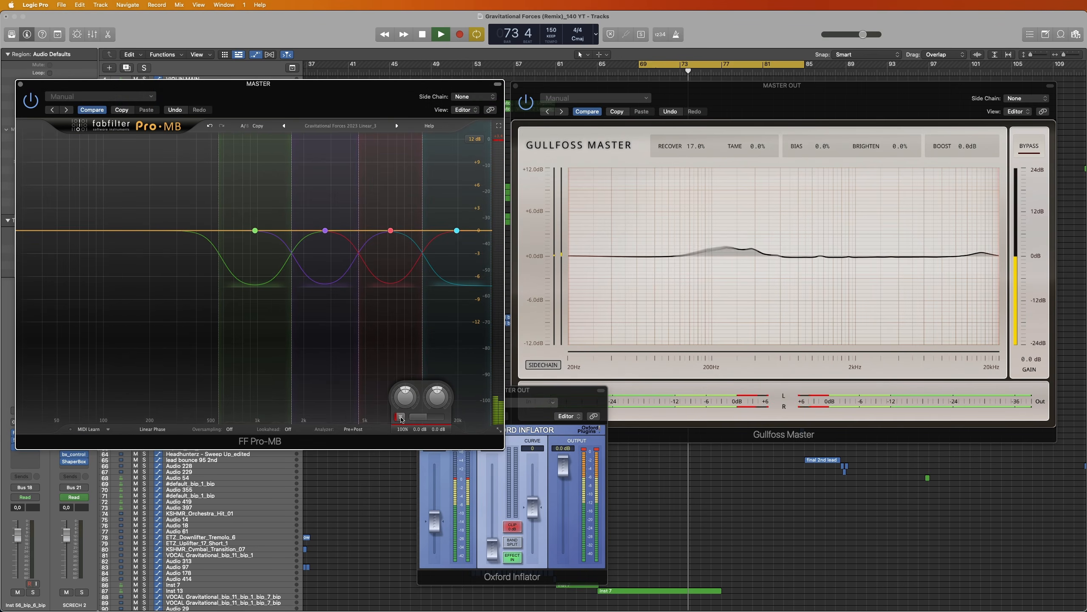
pyautogui.click(401, 418)
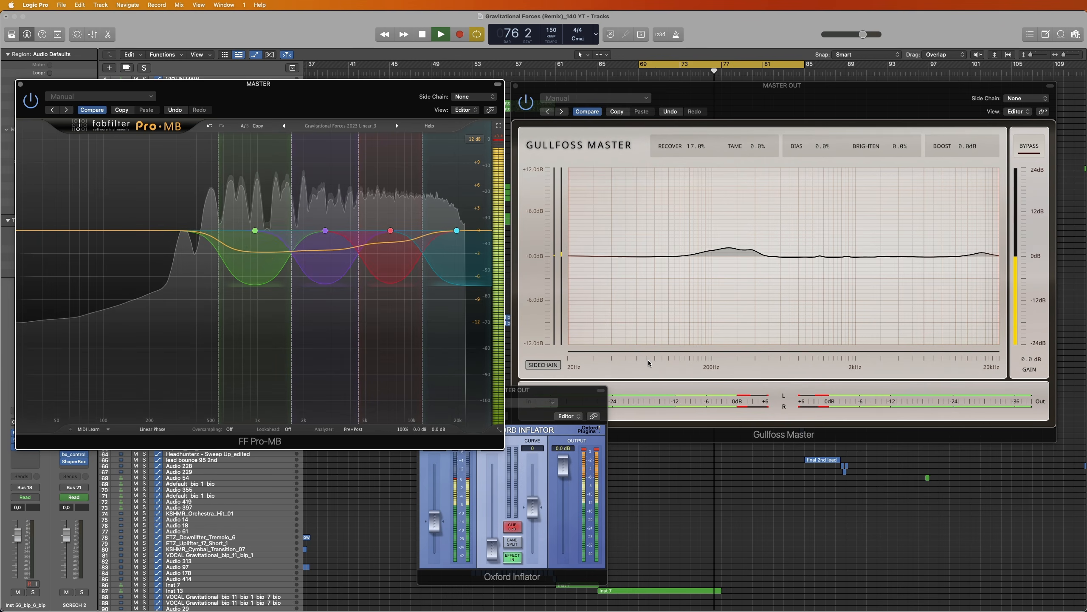
# Toggle the Gullfoss Master bypass on and off twice during playback to compare its effect on the mix.
pyautogui.click(1031, 148)
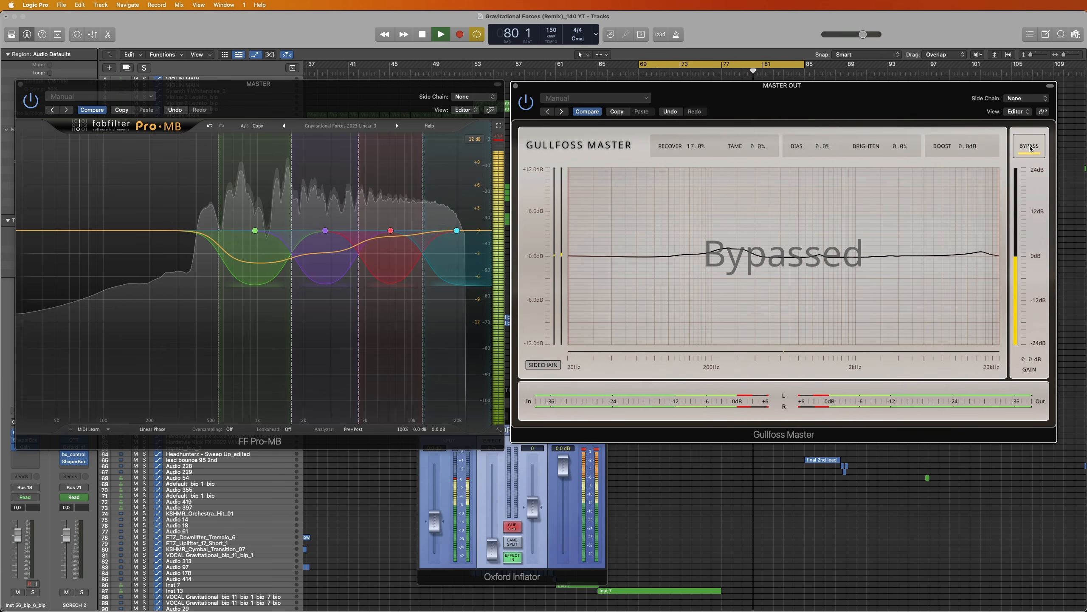
pyautogui.click(1030, 148)
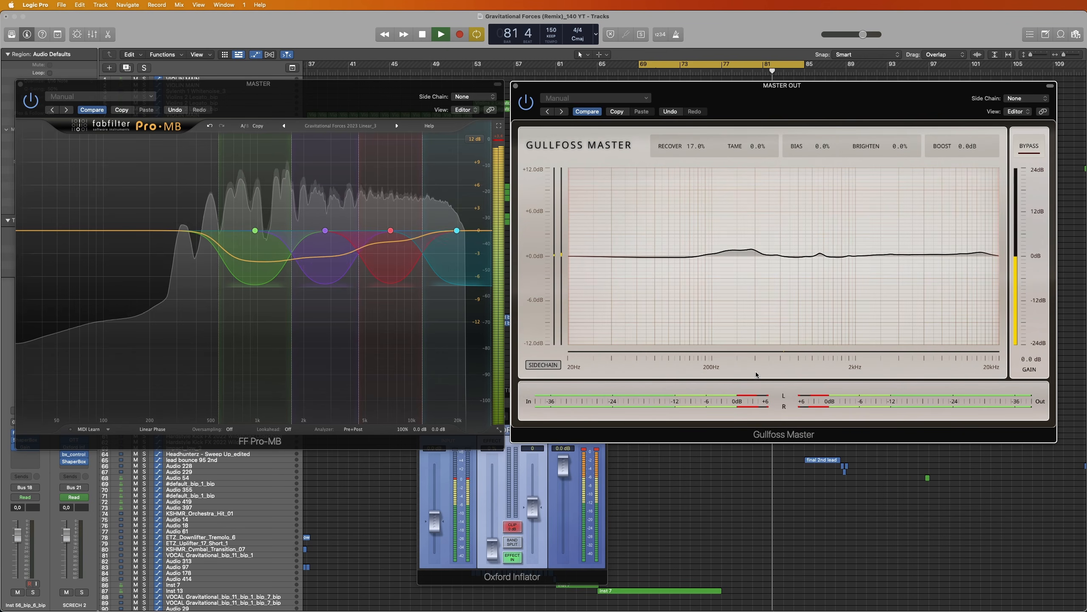
pyautogui.click(1028, 147)
pyautogui.click(1027, 147)
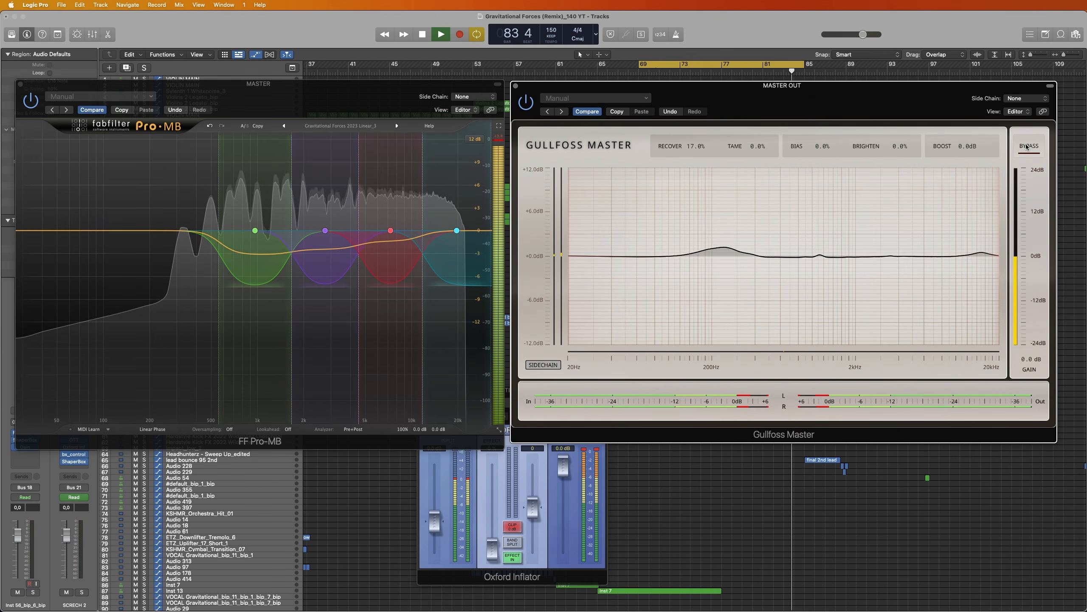
# Bring the Oxford Inflator forward, return to Pro-MB and compare the looping mix once more with its multiband compression bypassed and active.
pyautogui.click(554, 570)
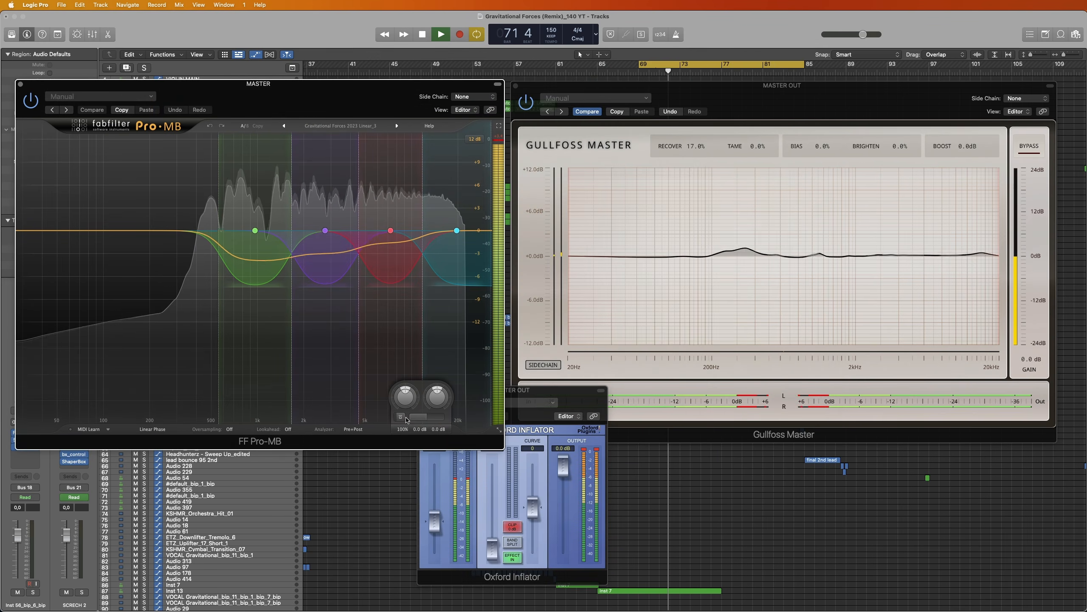
pyautogui.click(400, 417)
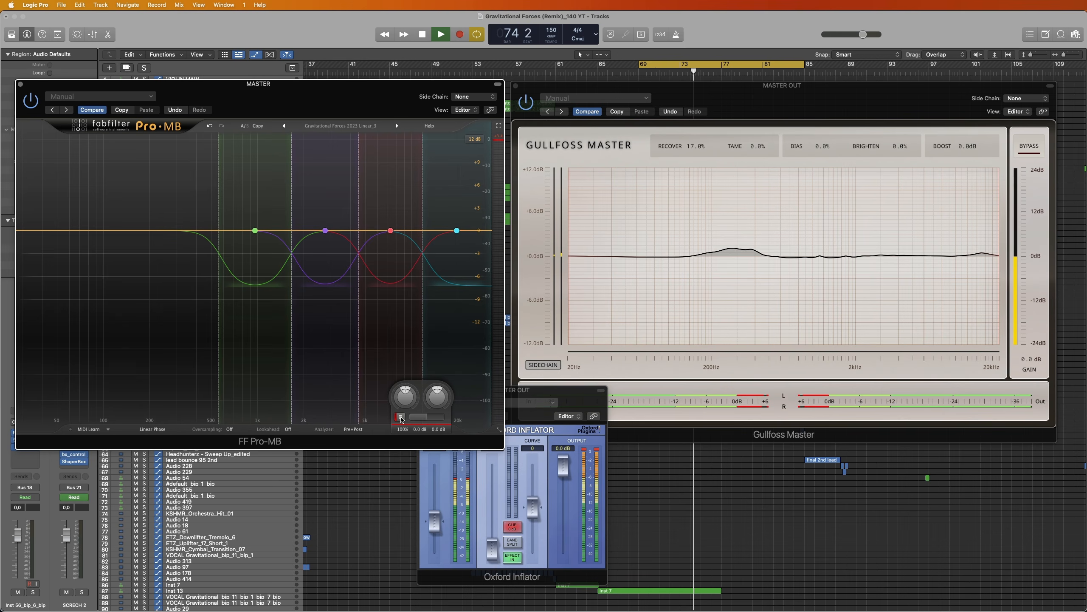
pyautogui.click(400, 417)
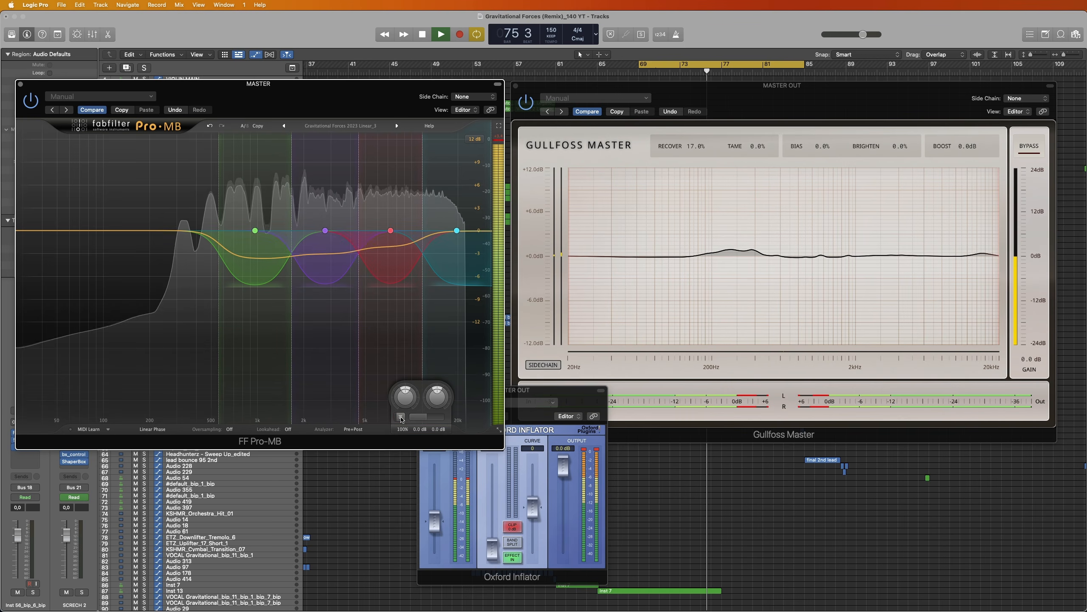